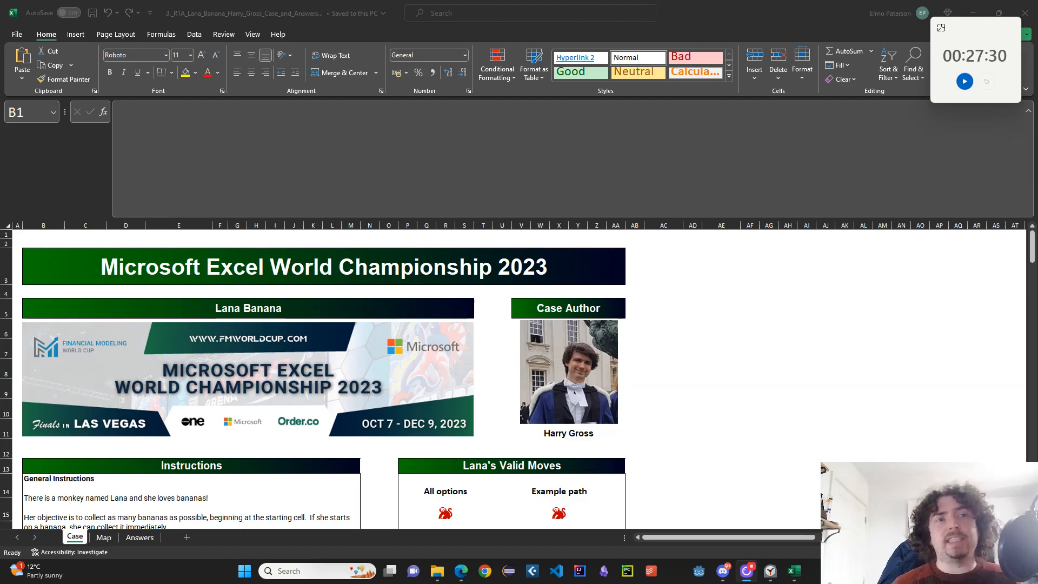
left_click(613, 356)
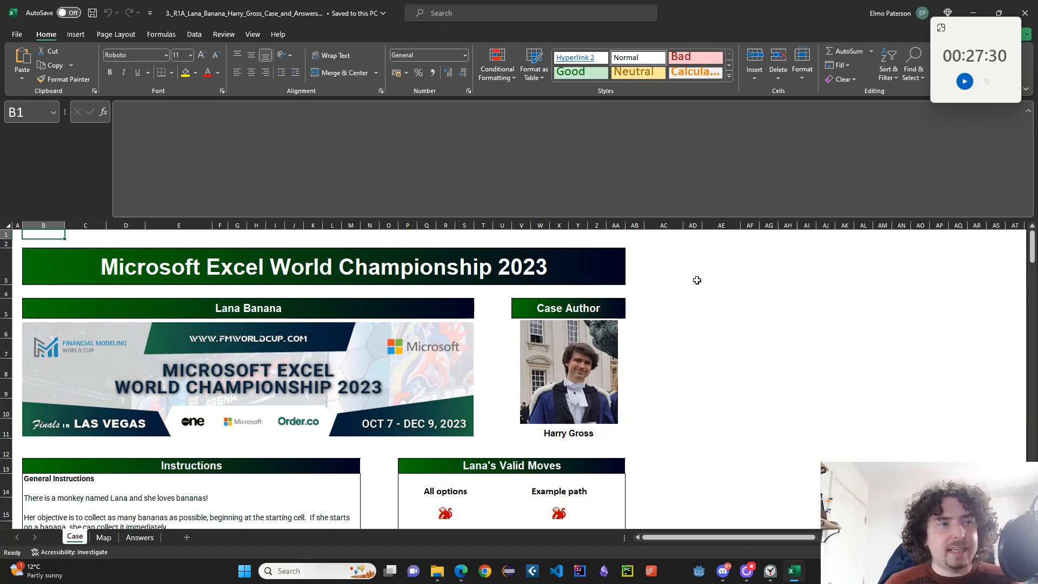
left_click(964, 82)
scroll(728, 304, "down", 1)
left_click(964, 81)
Hide column F on the Case sheet
left_click(219, 259)
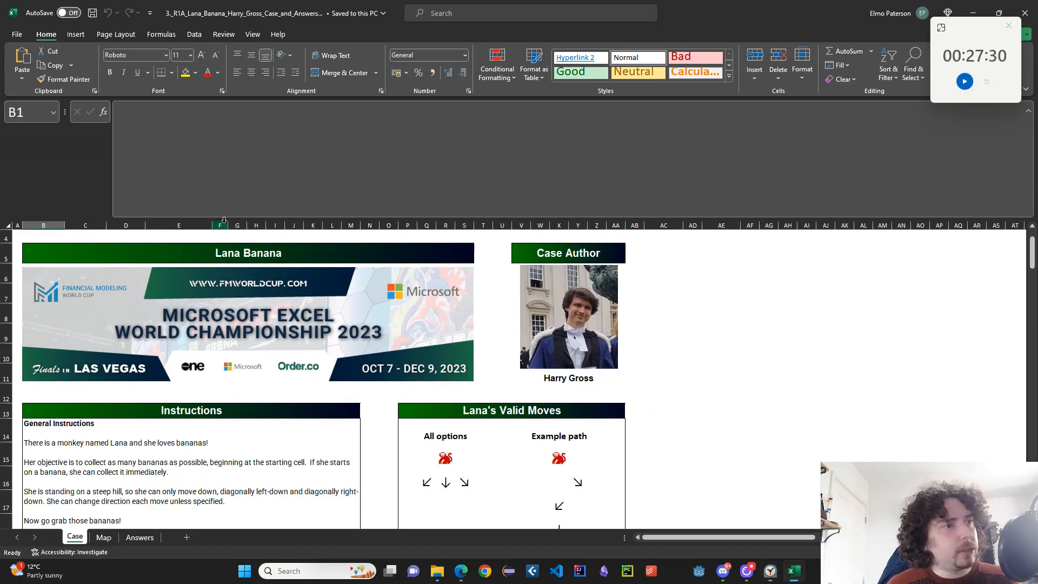
right_click(220, 225)
left_click(253, 423)
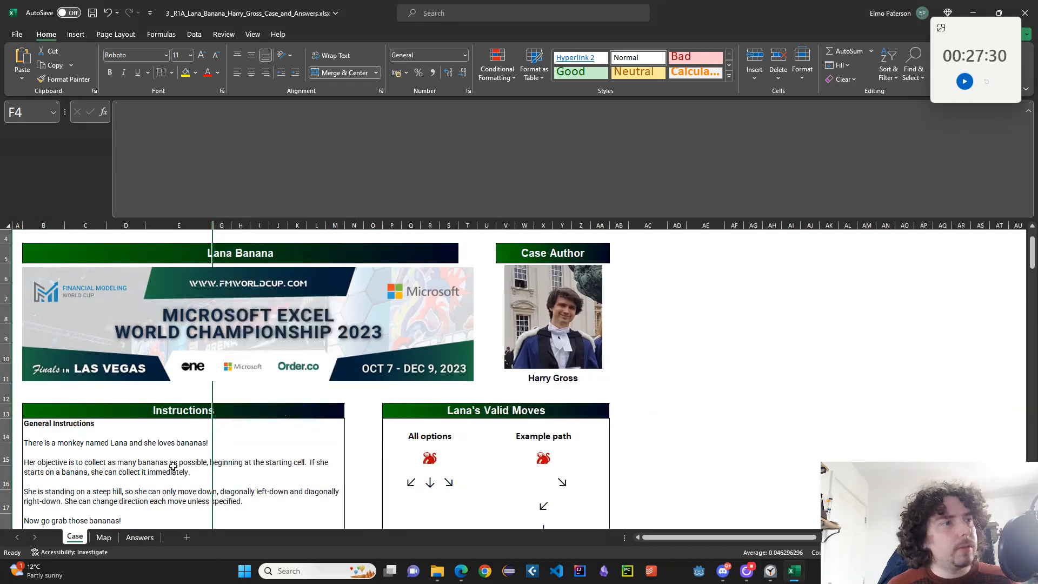
Hide the Answers sheet and return to the Case sheet
left_click(139, 537)
right_click(150, 536)
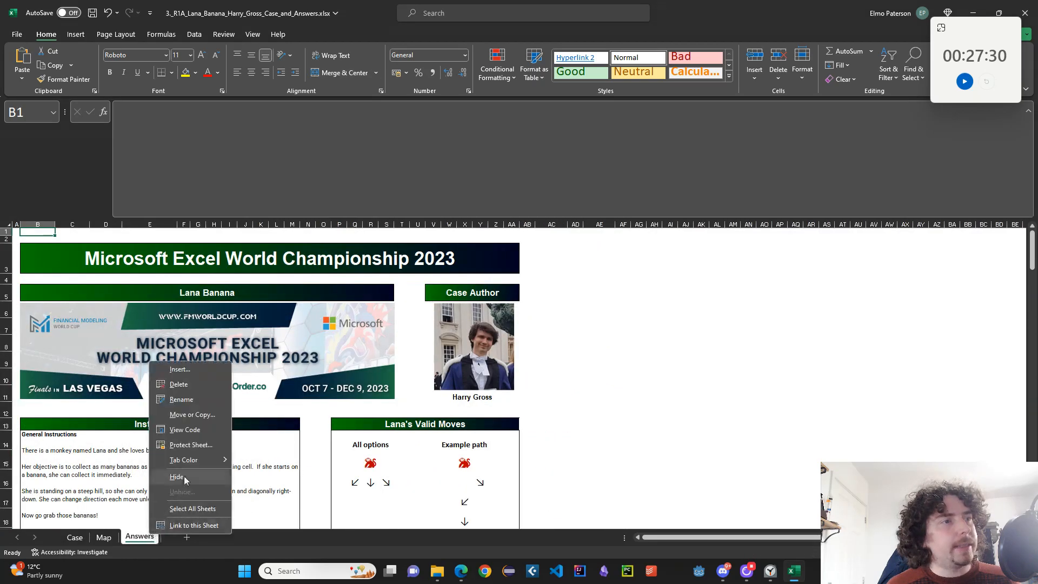
left_click(177, 476)
left_click(75, 536)
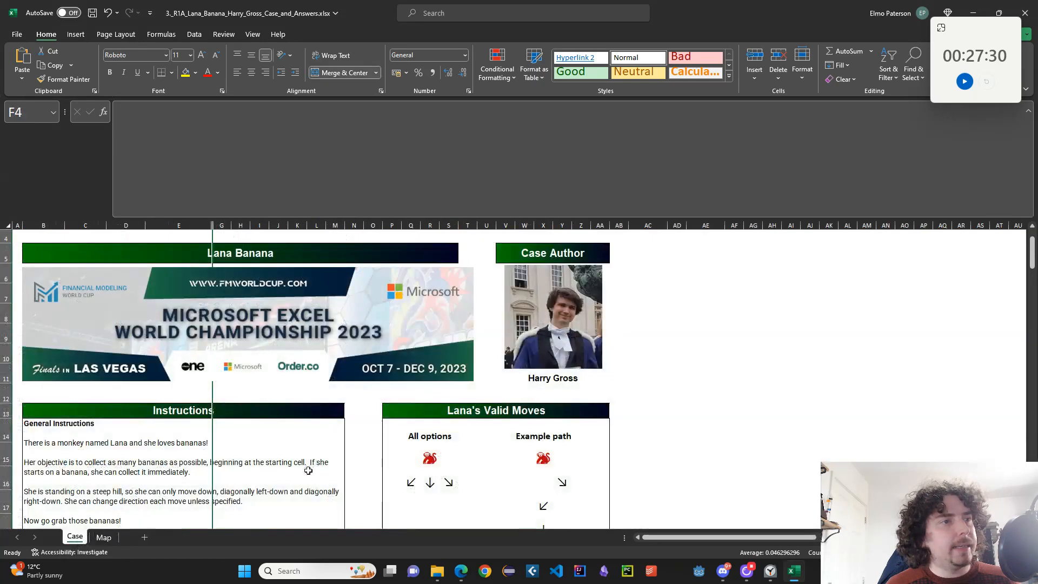
Set the font colour of the Current Score value to white and start the countdown timer
scroll(526, 482, "down", 6)
left_click(526, 483)
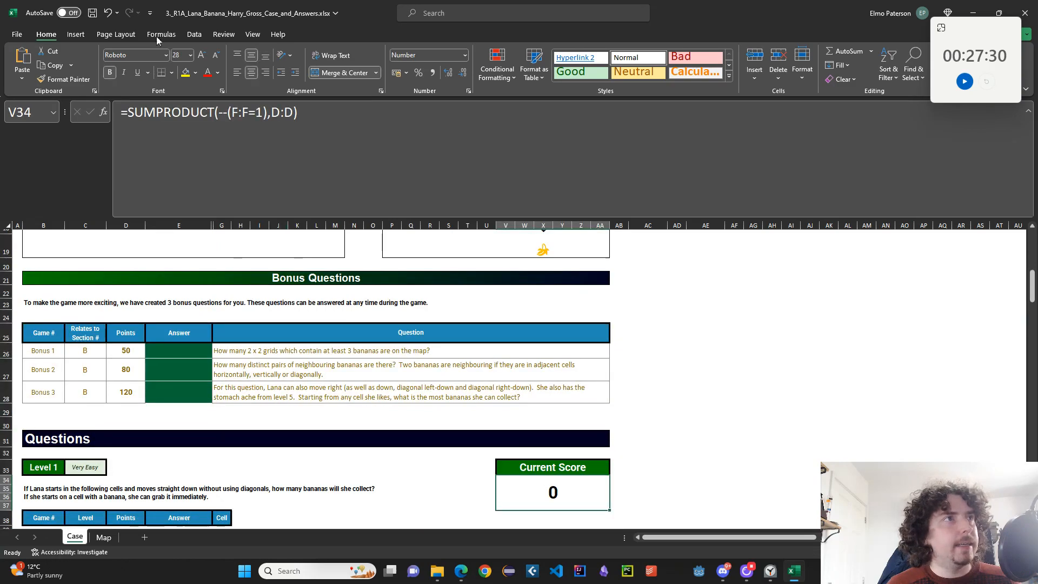
left_click(218, 73)
left_click(206, 118)
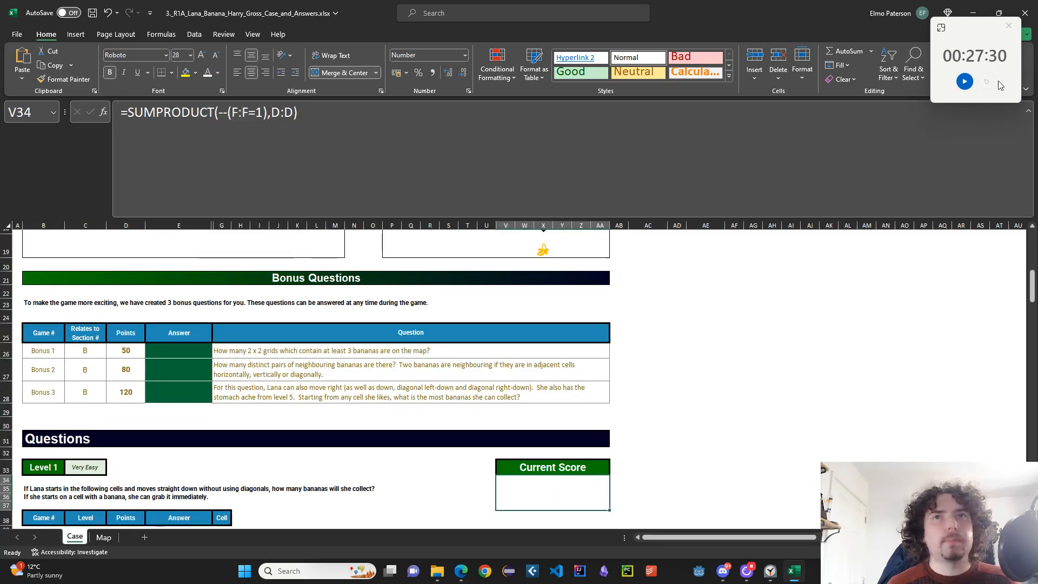
left_click(964, 81)
Read the general instructions, Lana's valid moves and the three bonus questions on the Case sheet
scroll(736, 338, "up", 3)
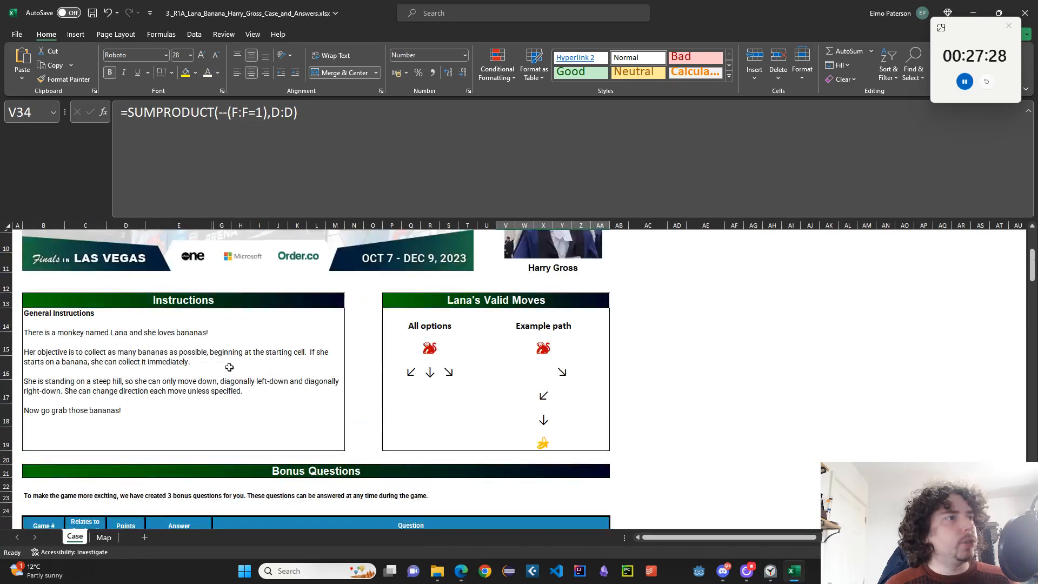
left_click(229, 367)
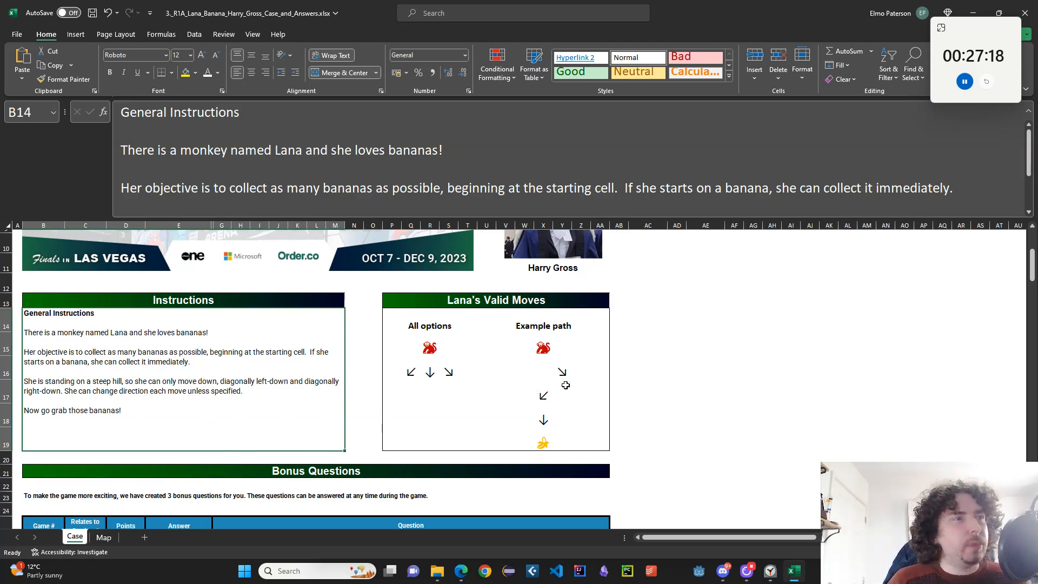
scroll(292, 363, "down", 3)
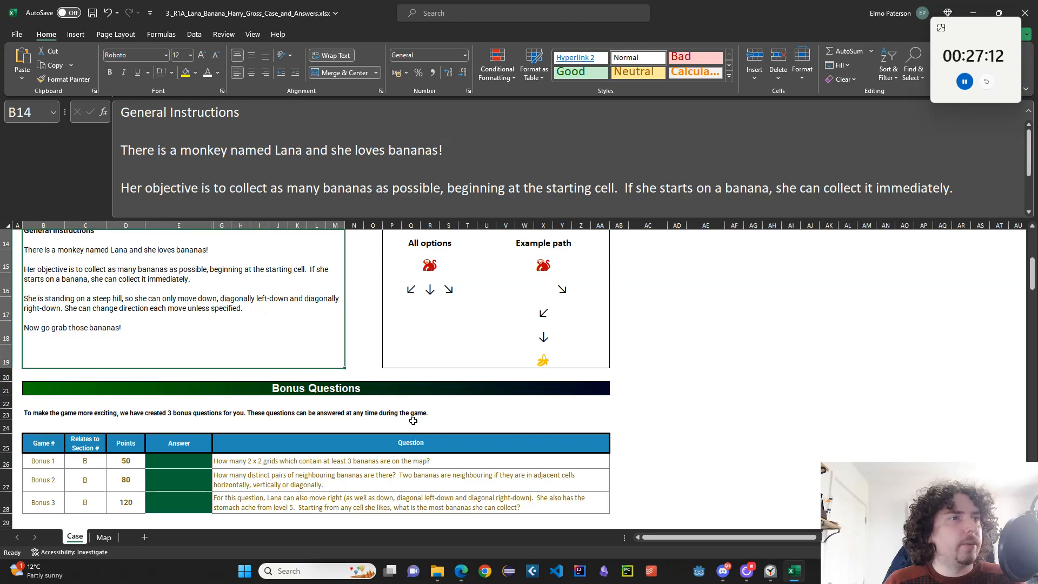
scroll(413, 421, "down", 1)
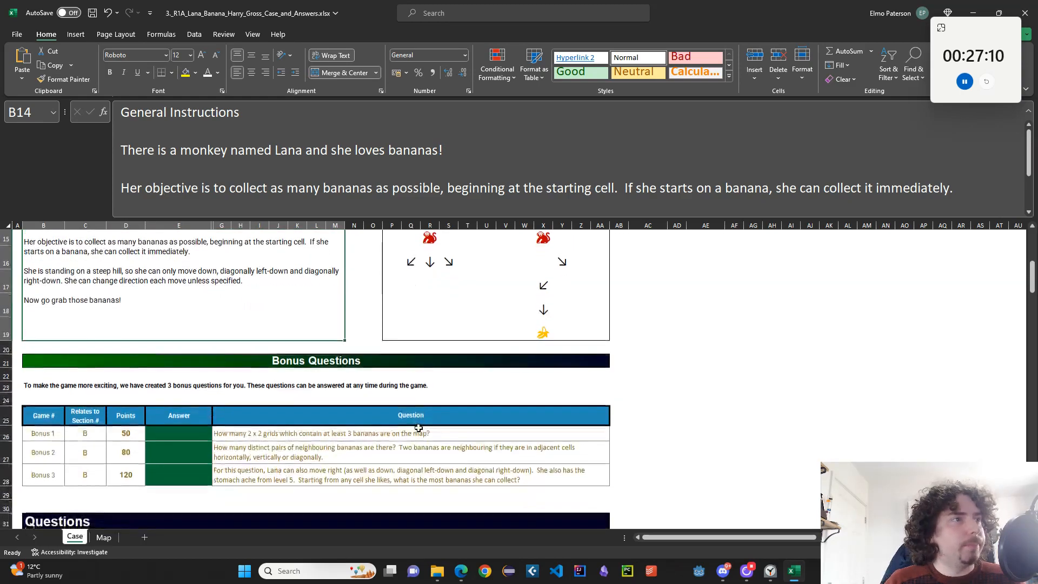
scroll(513, 386, "down", 3)
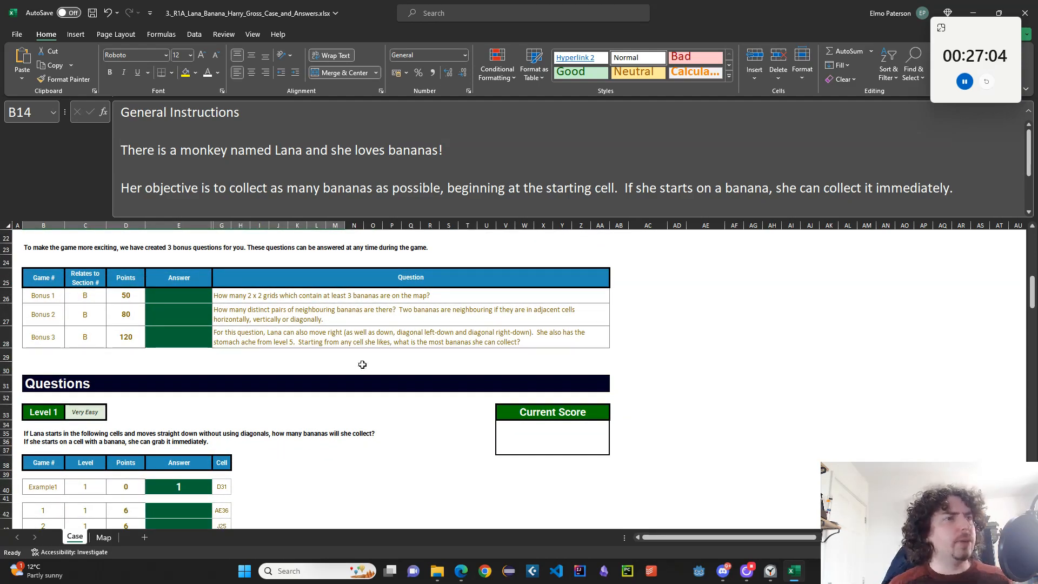
left_click(341, 342)
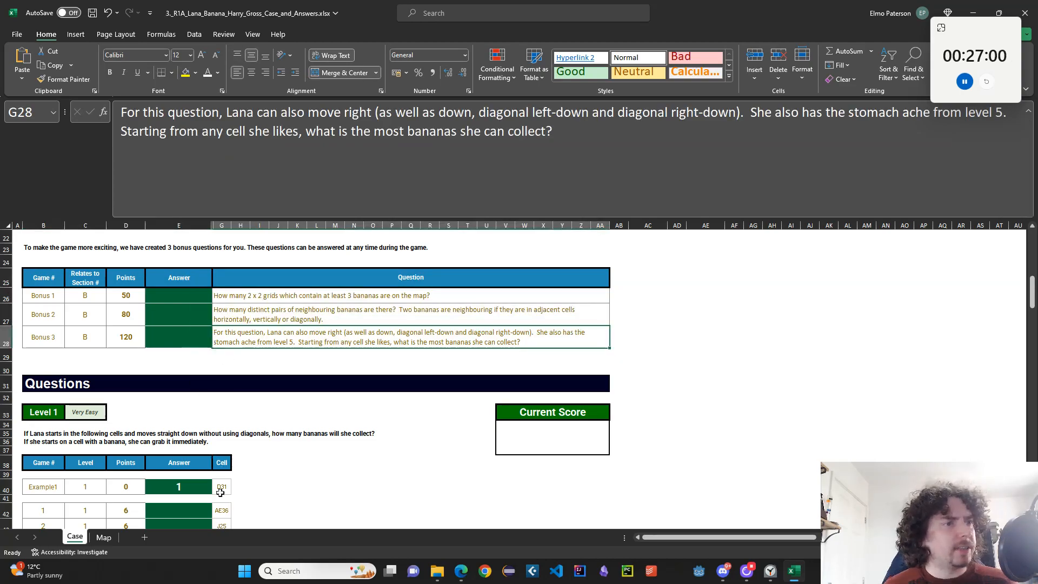
left_click(239, 292)
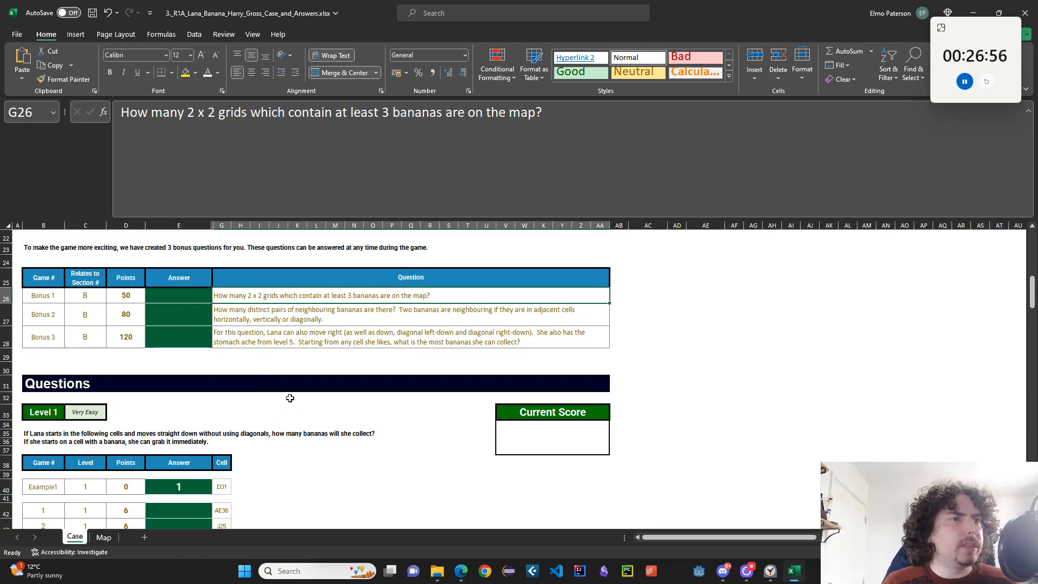
left_click(248, 323)
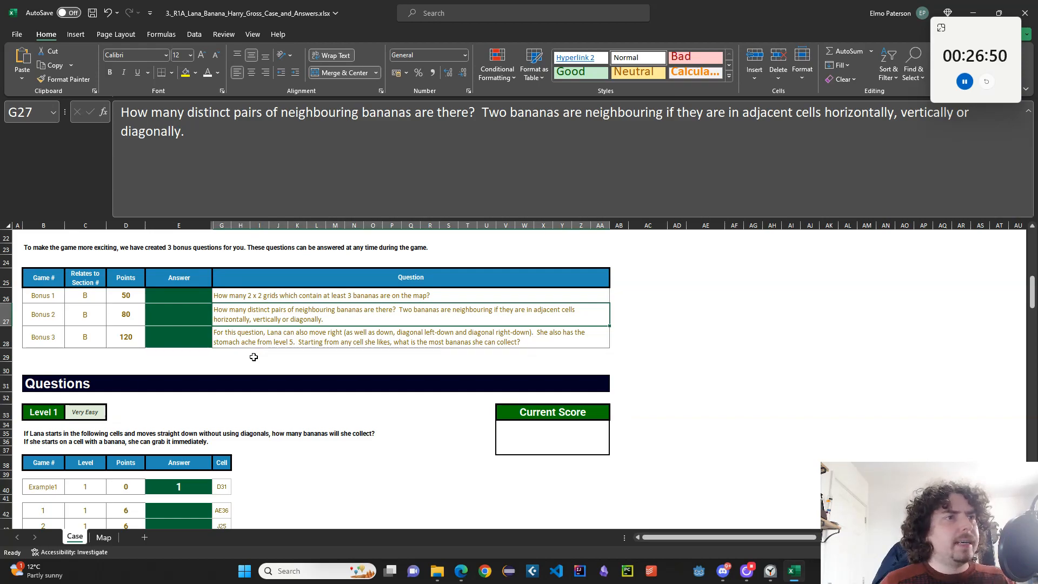
left_click(253, 339)
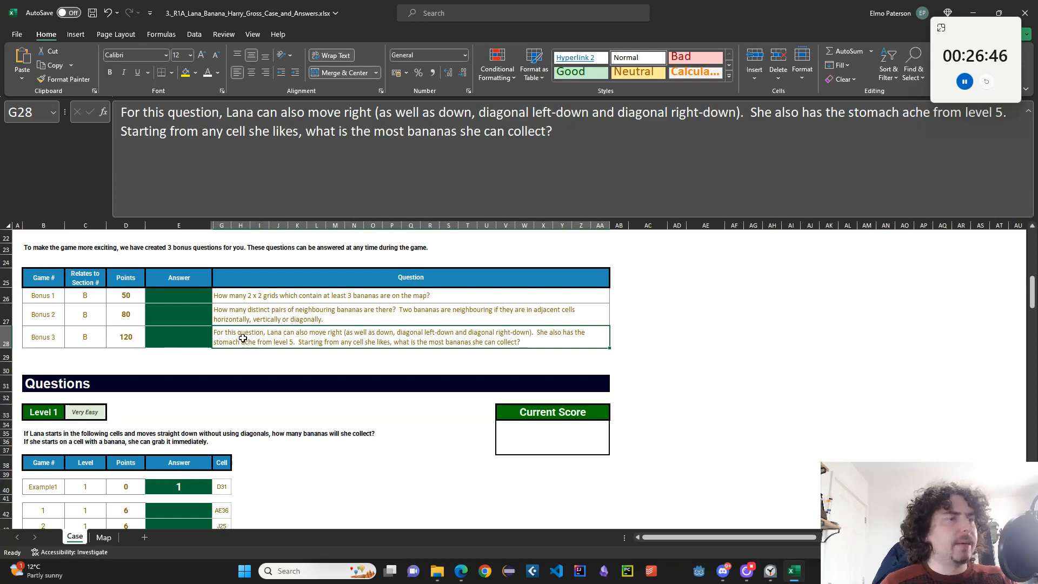
left_click(245, 310)
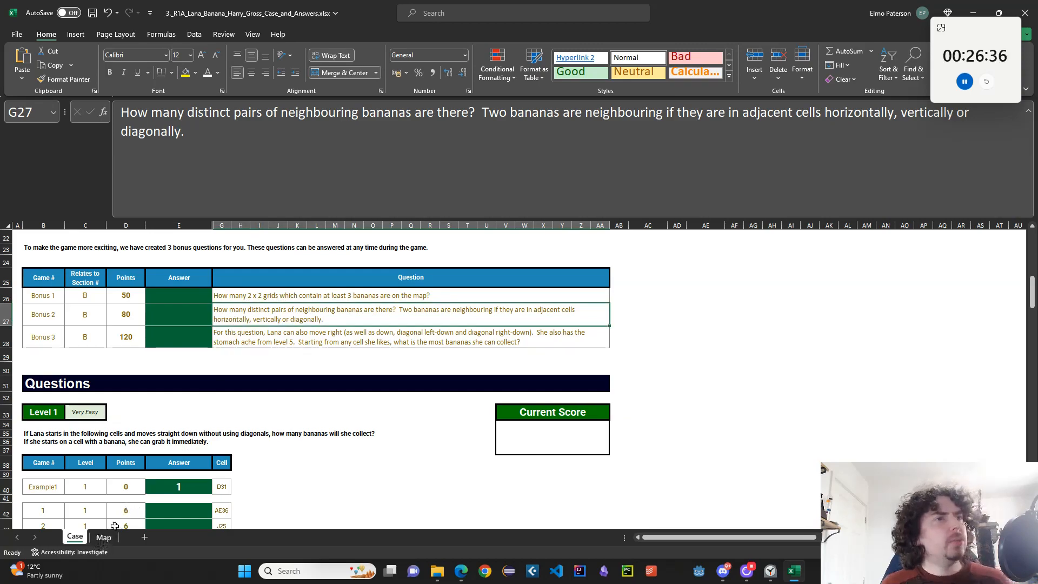
Insert a new worksheet and define the workbook-level name _BANANA referring to the banana cell L2 on the Map sheet
left_click(145, 538)
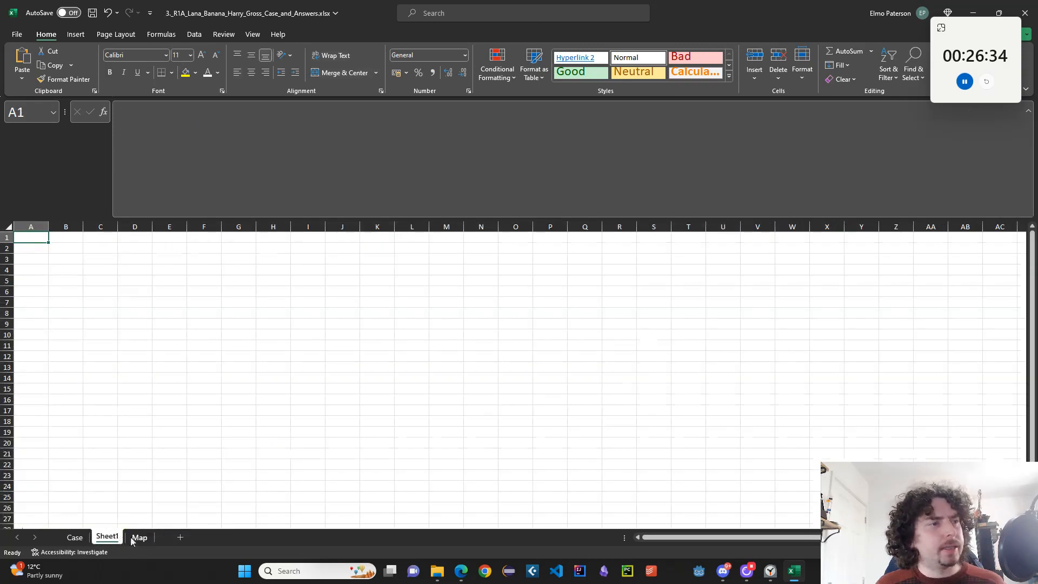
left_click(136, 537)
left_click(177, 247)
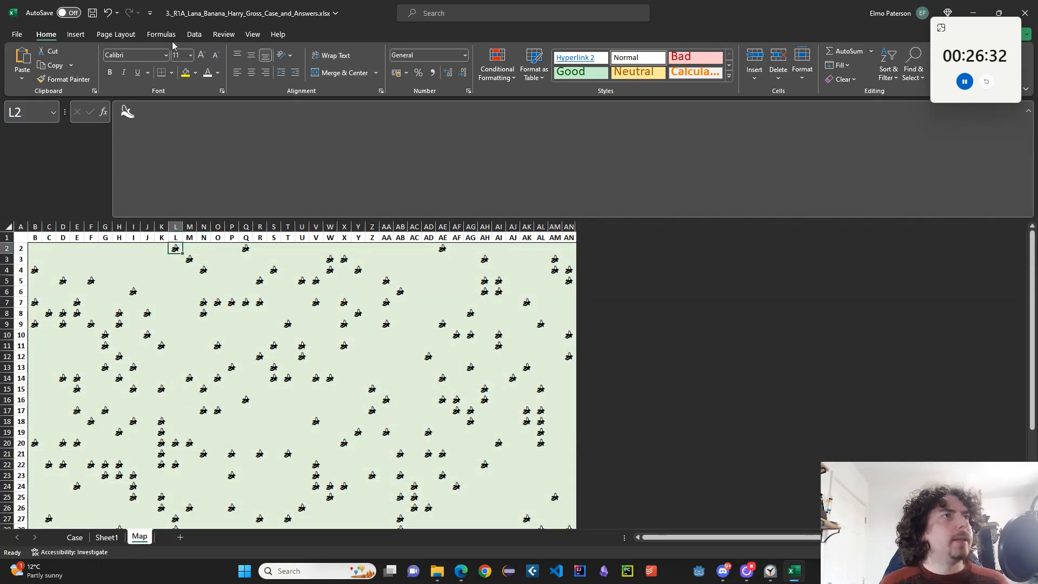
left_click(194, 35)
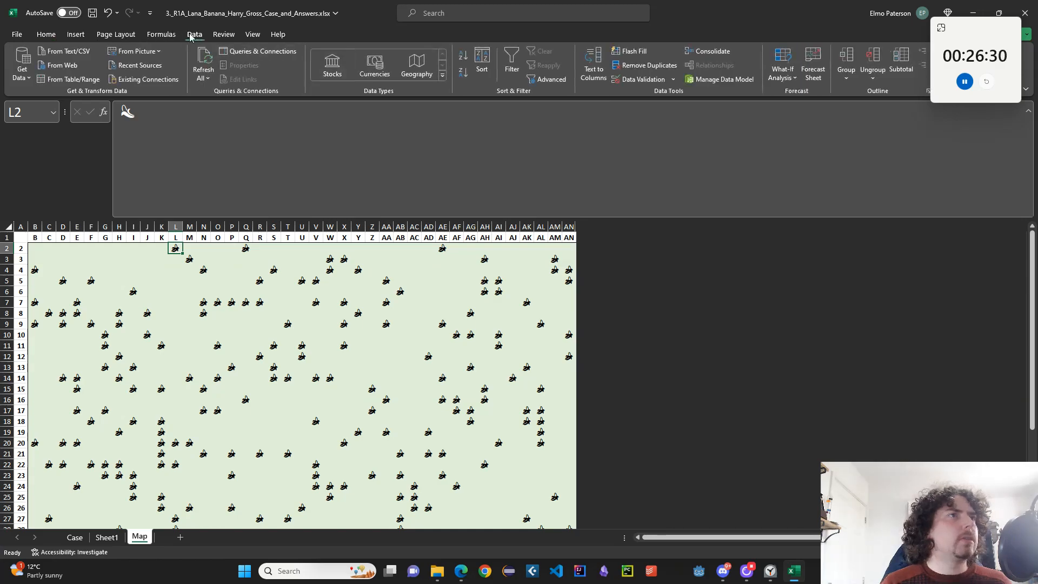
left_click(162, 34)
left_click(329, 64)
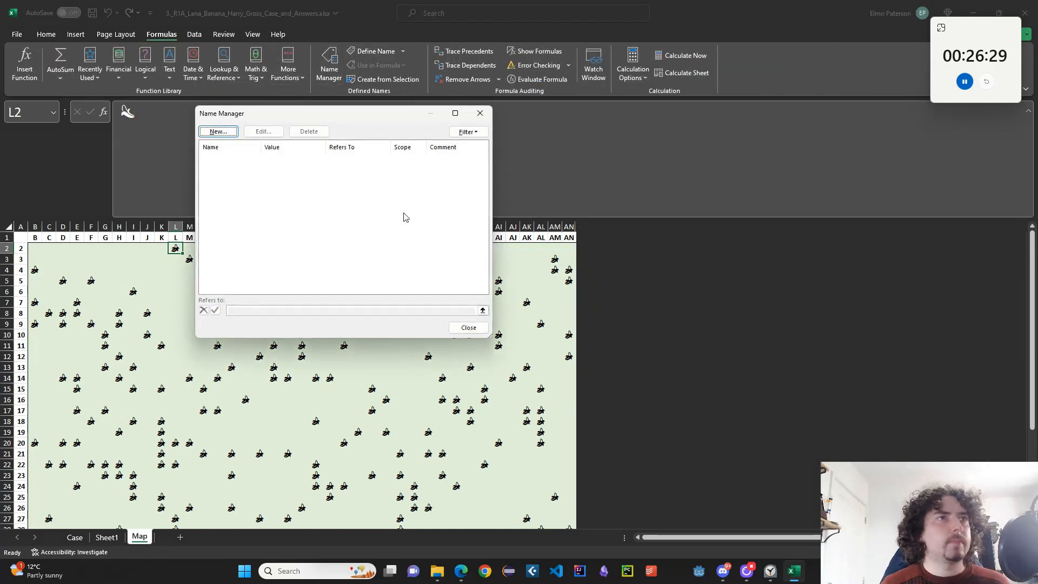
left_click(217, 131)
type("_BANANA")
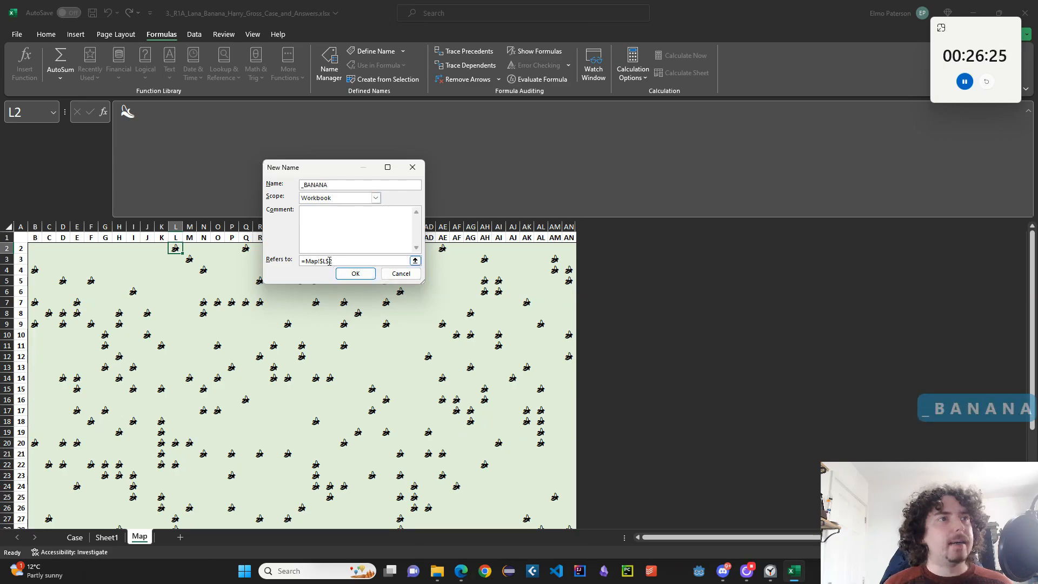
left_click(355, 273)
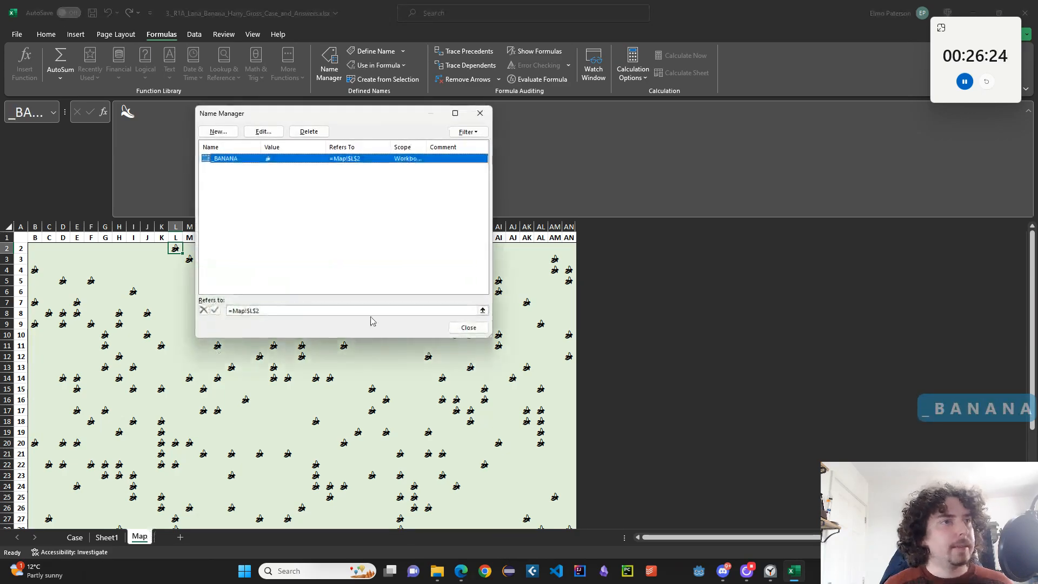
left_click(468, 327)
In cell B2 of Sheet1, enter =Map!B2:C3=_BANANA to test a 2 x 2 block of the map for bananas
left_click(115, 537)
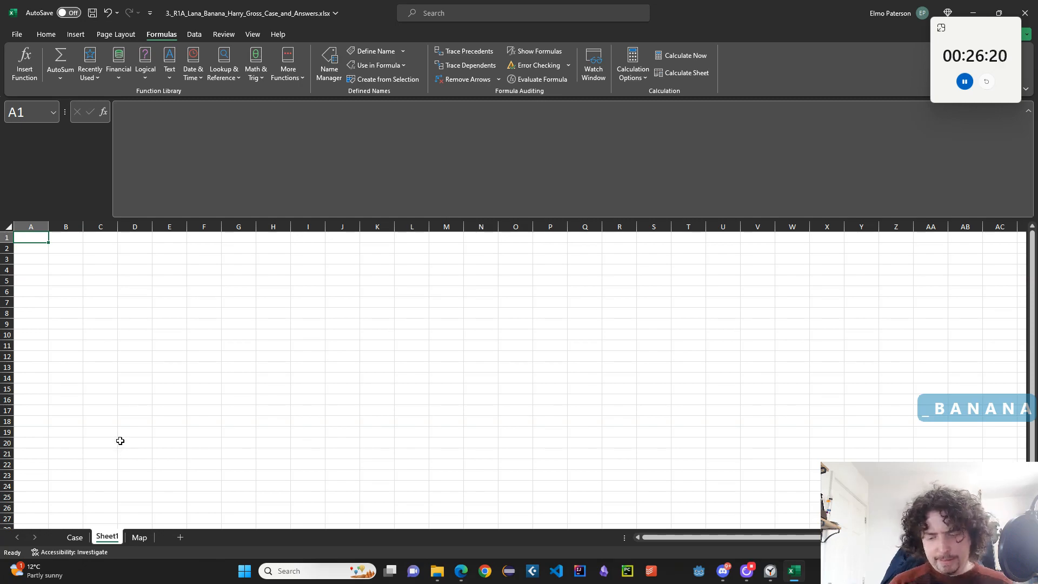
key("Down")
key("Right")
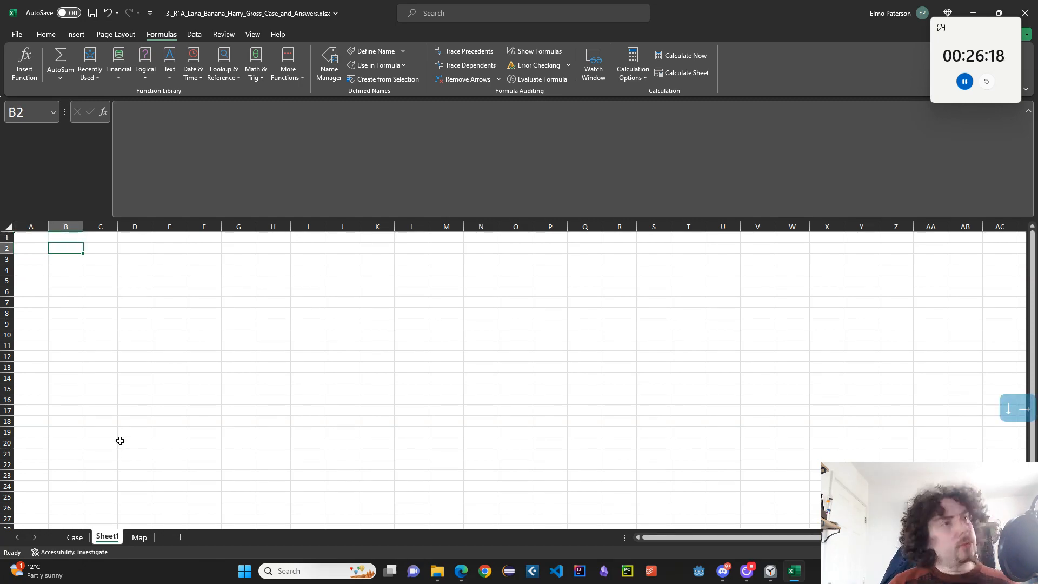
type("=")
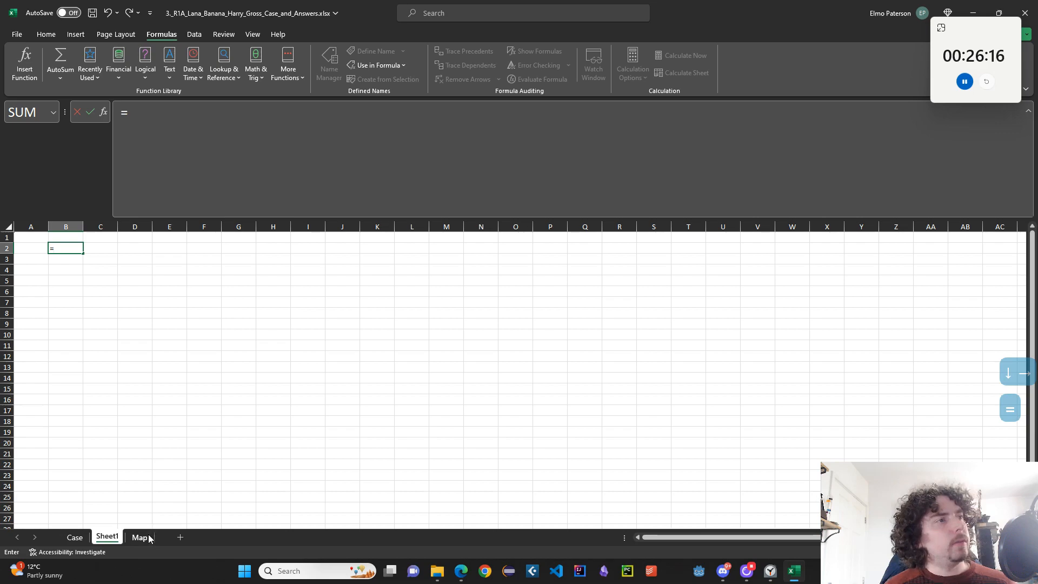
left_click(139, 536)
left_click_drag(35, 248, 50, 259)
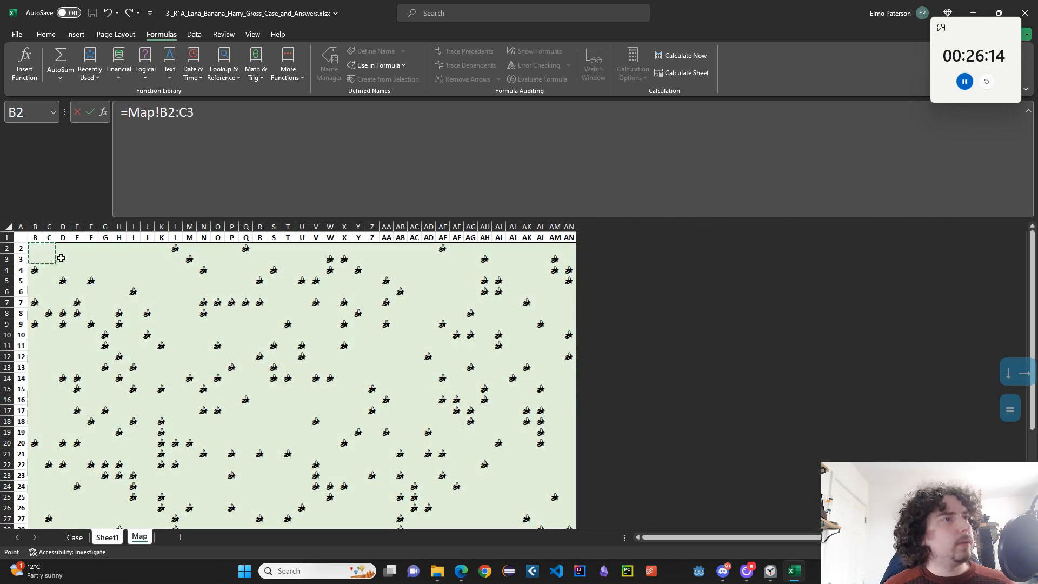
left_click(272, 176)
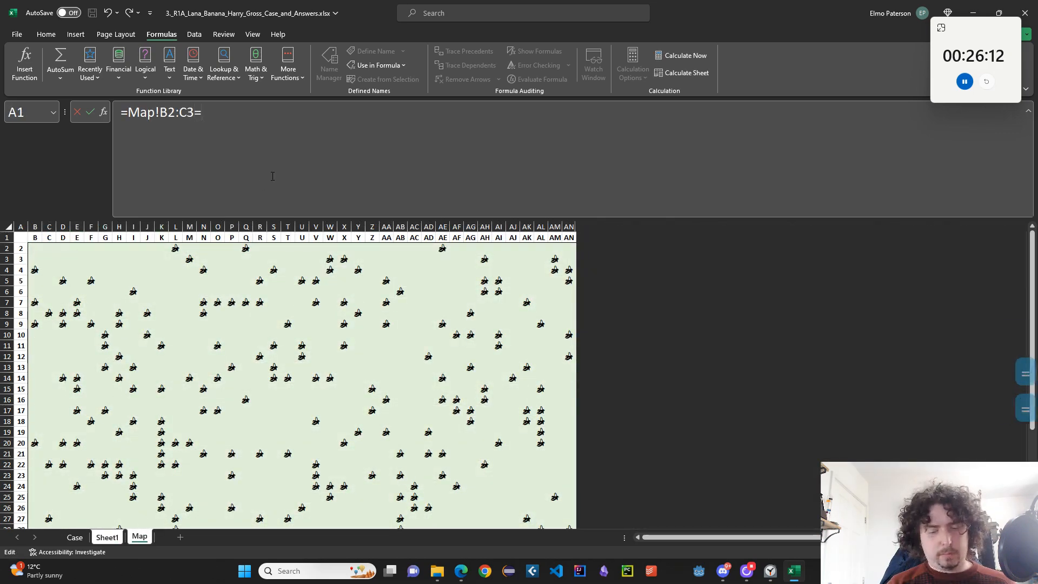
type("=_B")
key("Tab")
key("Return")
Change the B2 formula to =SUM(--Map!B2:C3=_BANANA) so it counts the bananas in the block
left_click(66, 249)
left_click(130, 127)
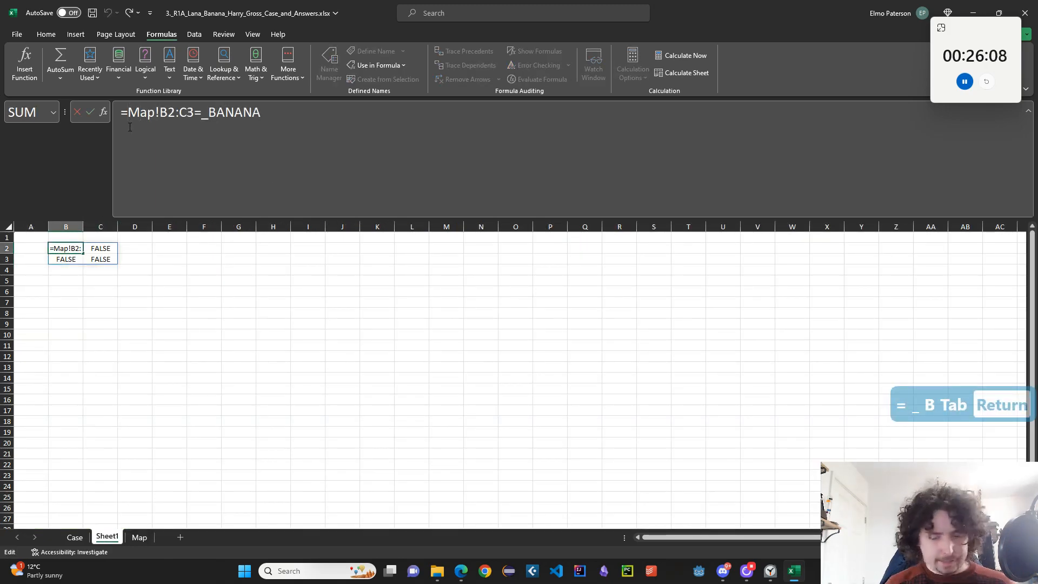
type("SUM(--")
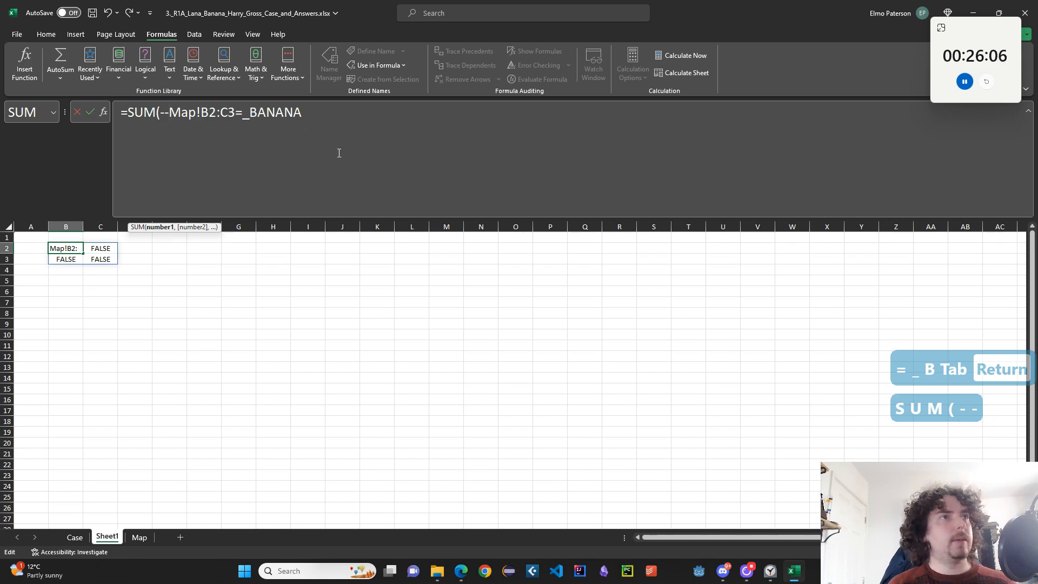
type(")")
key("Return")
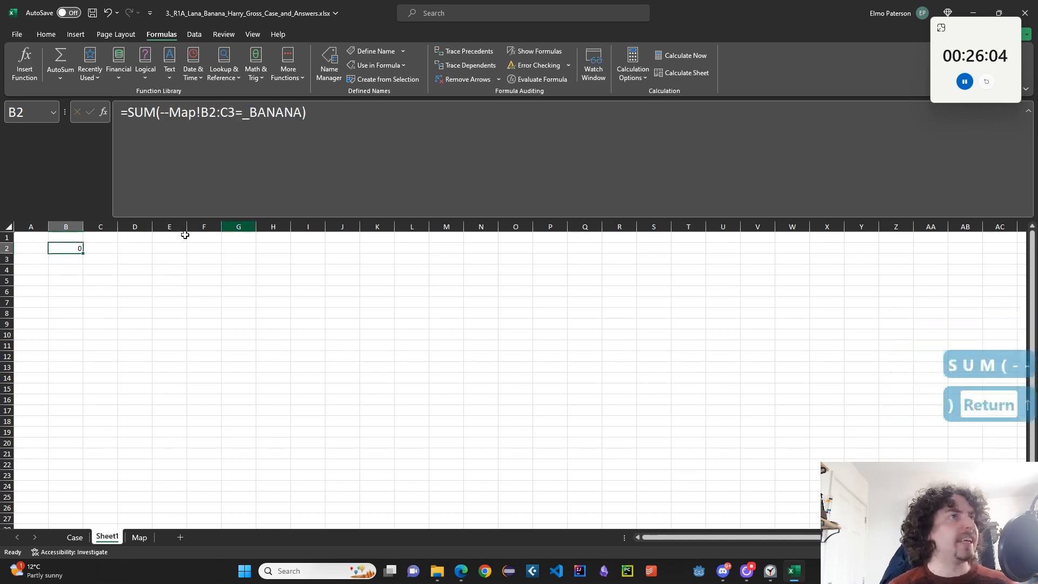
Check the extent of the banana grid on the Map sheet and narrow the columns of Sheet1 from A onward to fit it
left_click(139, 537)
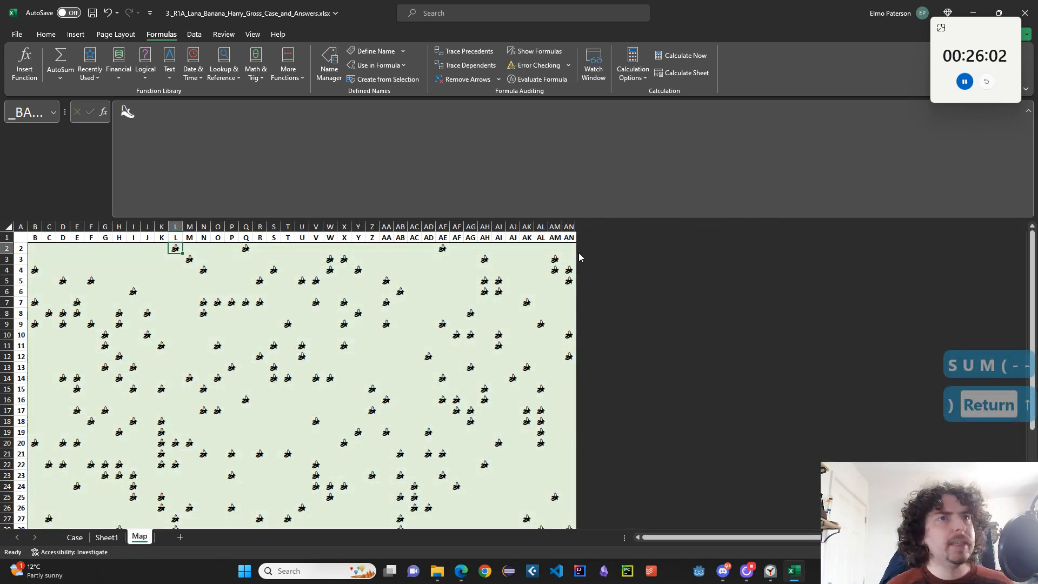
left_click(568, 237)
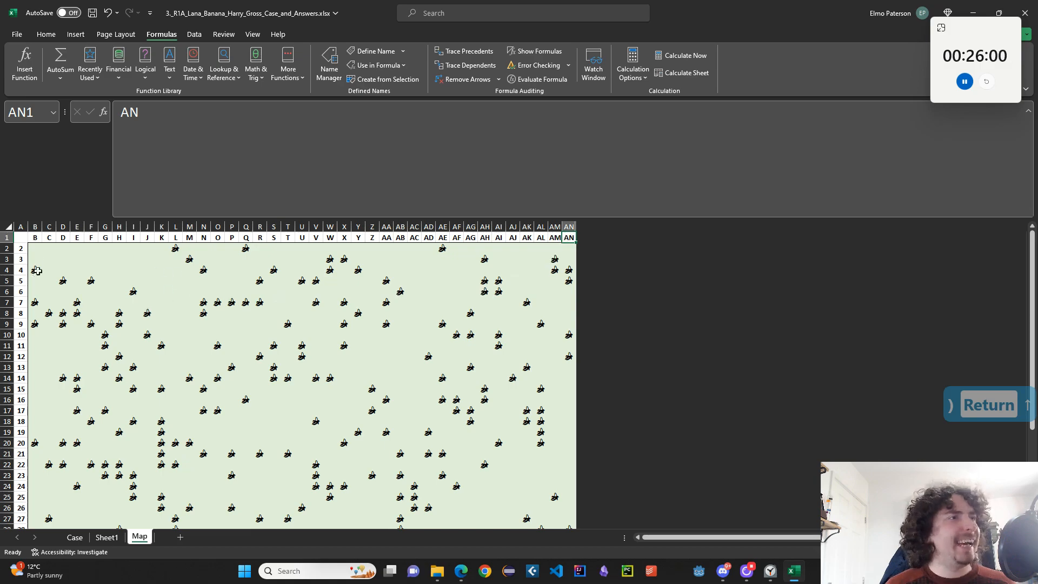
left_click(24, 250)
scroll(27, 352, "down", 1)
left_click(106, 536)
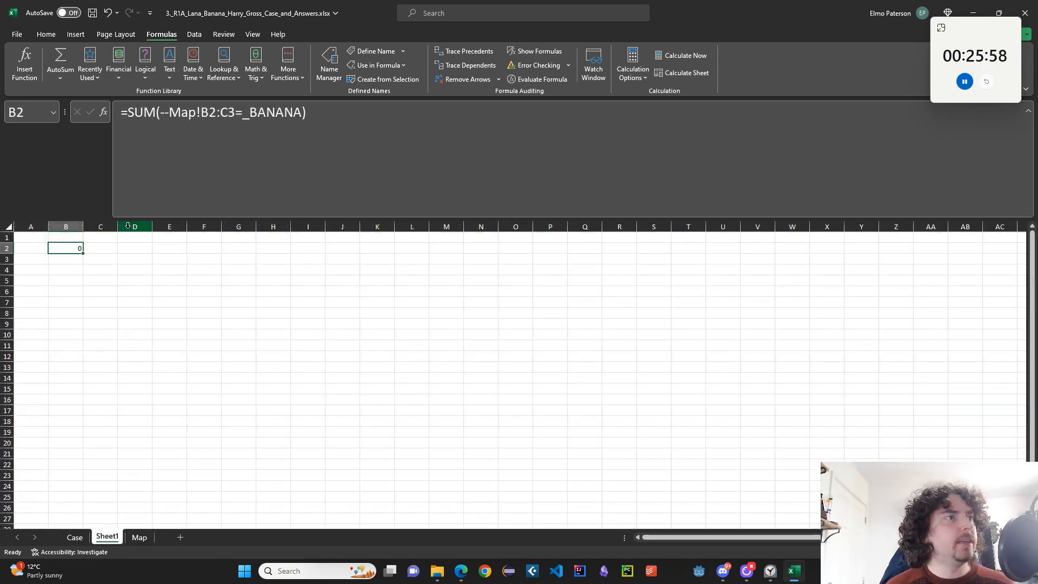
left_click_drag(31, 226, 721, 227)
middle_click(655, 347)
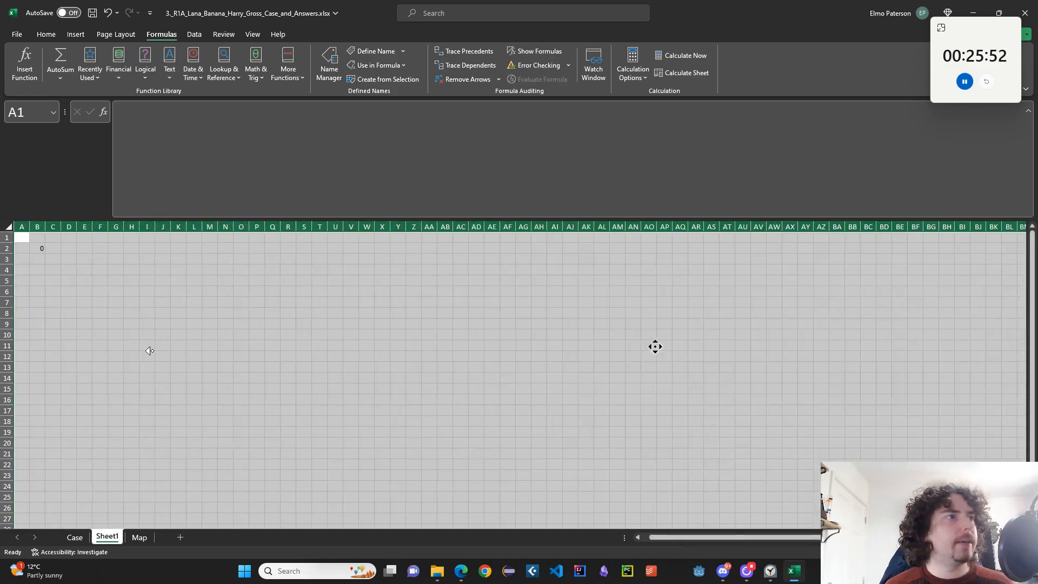
Fill the banana-count formula from B2 across the range B2:AN9
left_click(37, 248)
key("Down")
left_click(41, 249)
left_click_drag(46, 254, 567, 318)
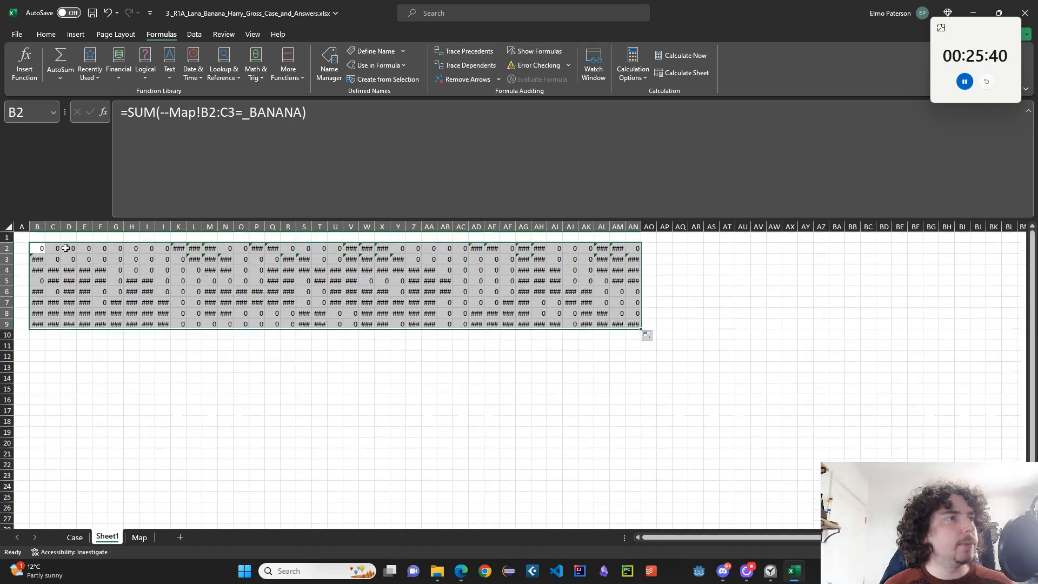
Correct the B2 formula to =SUM(--(Map!B2:C3=_BANANA)) and fill it across row 2 through AN2
left_click(39, 247)
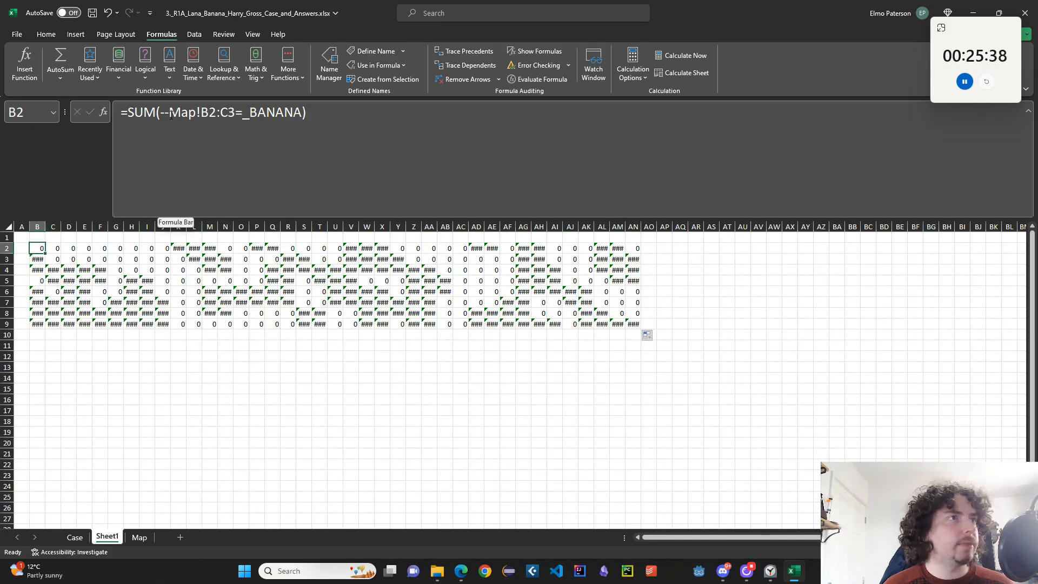
left_click(171, 114)
type("(")
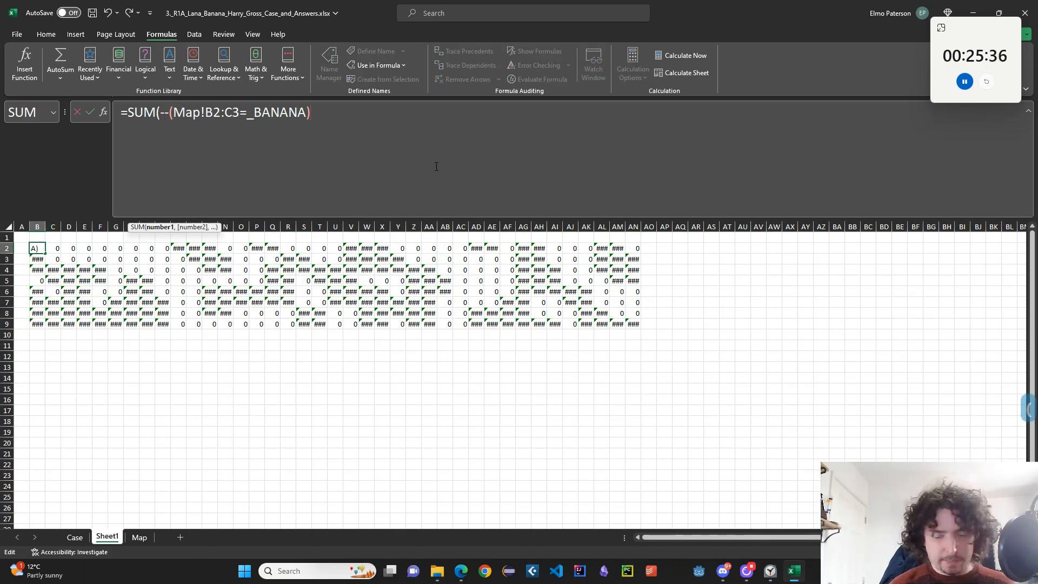
type(")")
key("Return")
left_click_drag(45, 254, 636, 254)
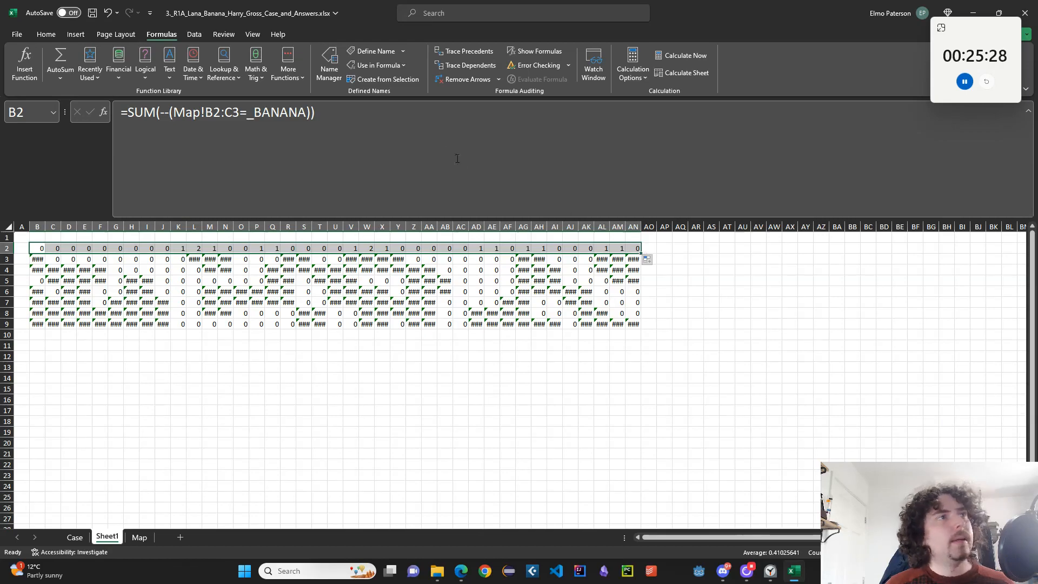
Append >=3 to the B2 formula, fill it across B2:AN40, and select cell AP2
left_click(429, 139)
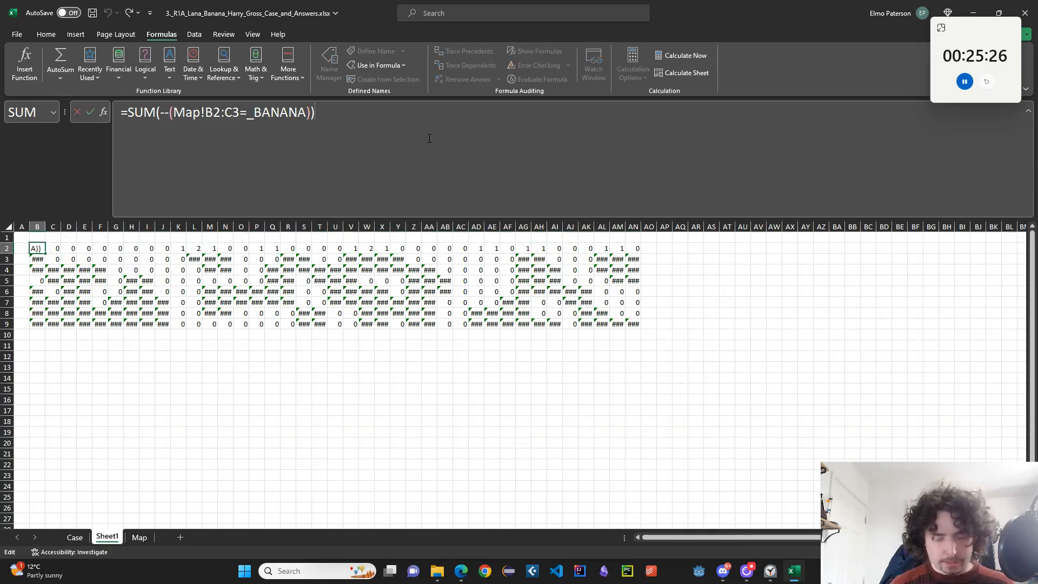
type(">=2")
key("BackSpace")
type("3")
key("Return")
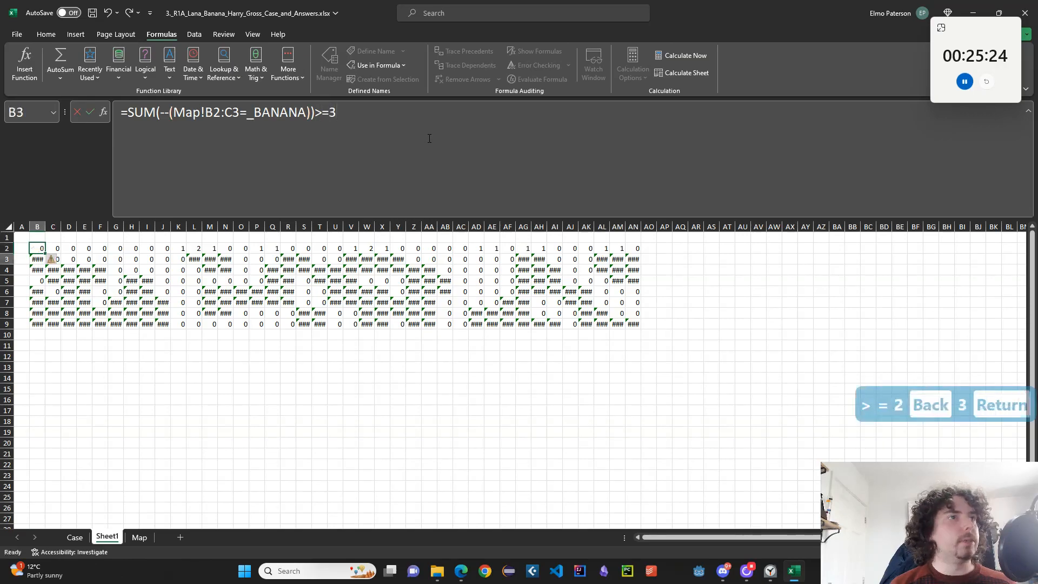
key("Up")
left_click_drag(46, 227, 648, 513)
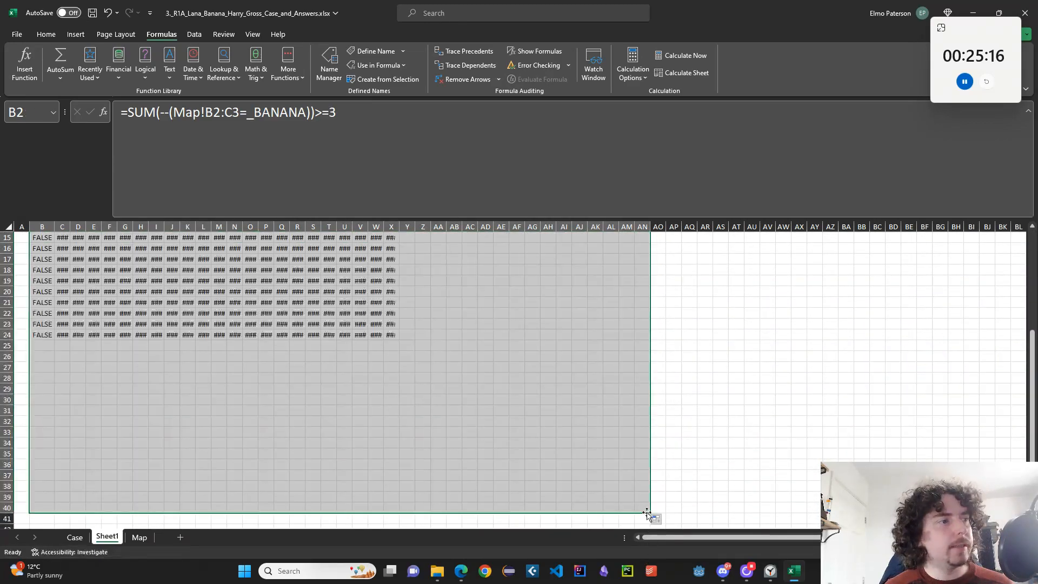
scroll(625, 488, "up", 5)
left_click(674, 238)
left_click(677, 249)
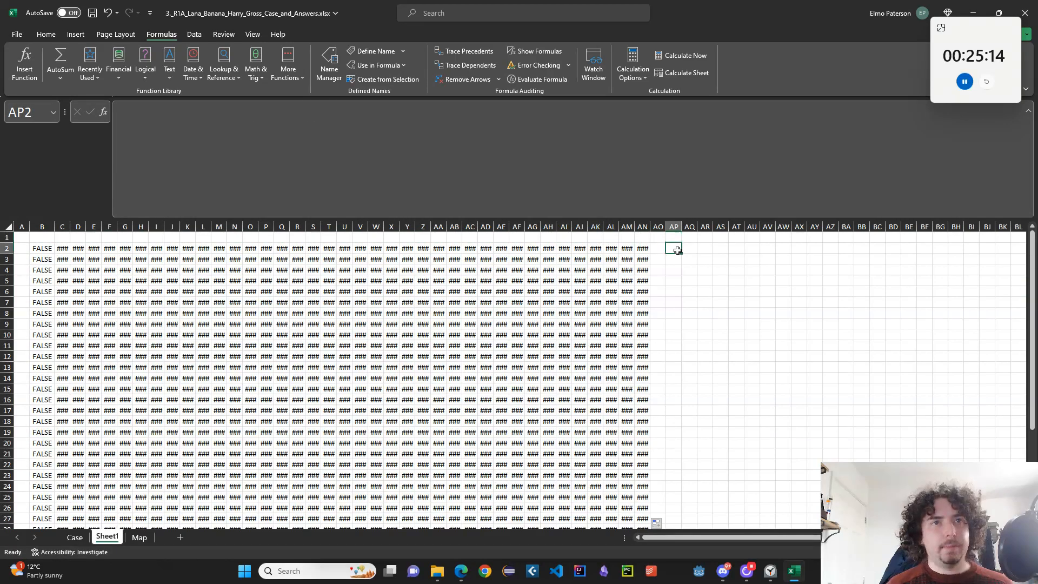
type("=SUM(")
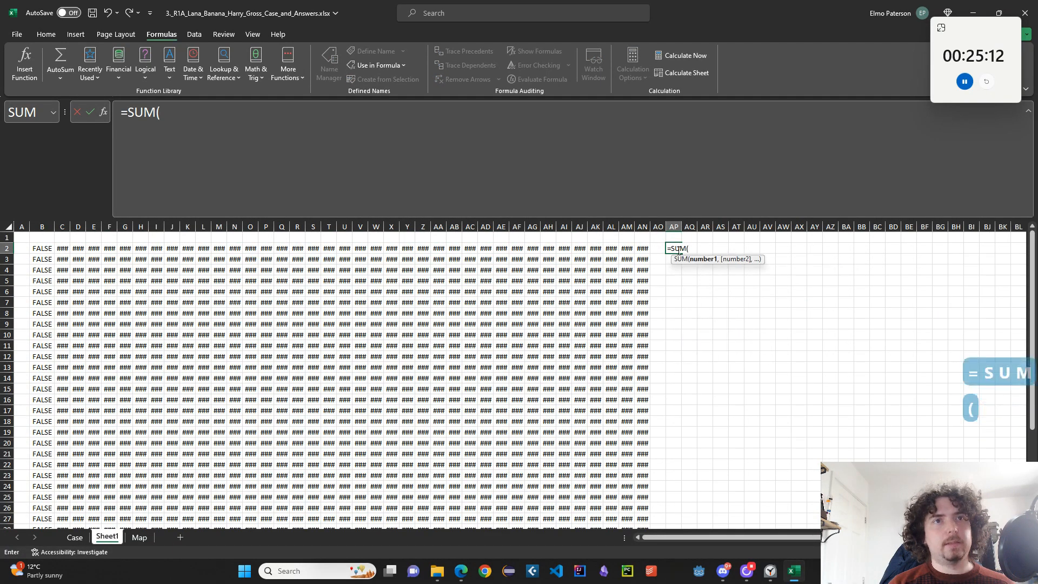
key("shift+BackSpace")
type("IF(")
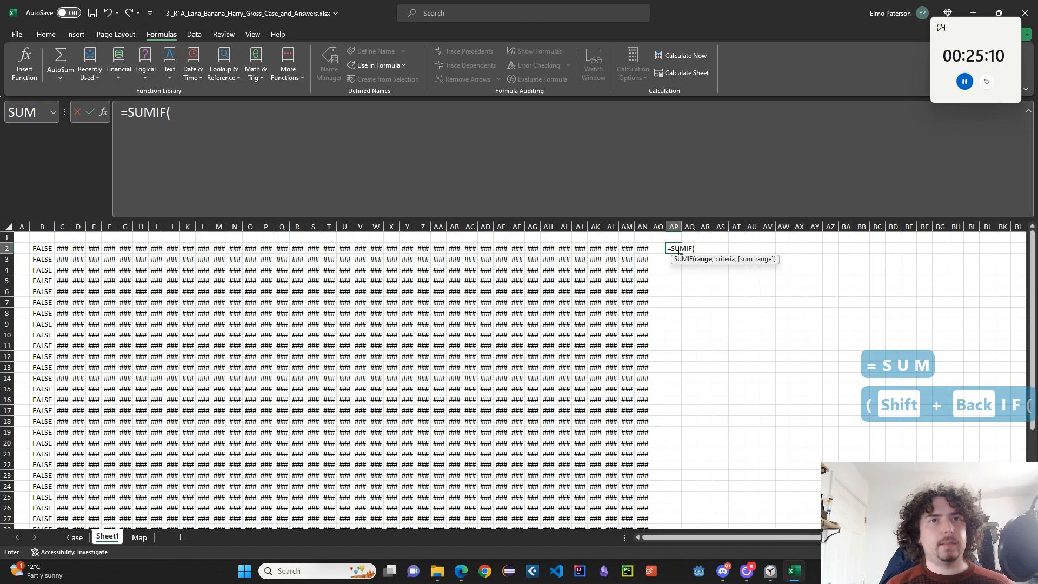
key("Escape")
In AP2, use SUM with a double negative to count the TRUE results in B2:AN40
type("=S")
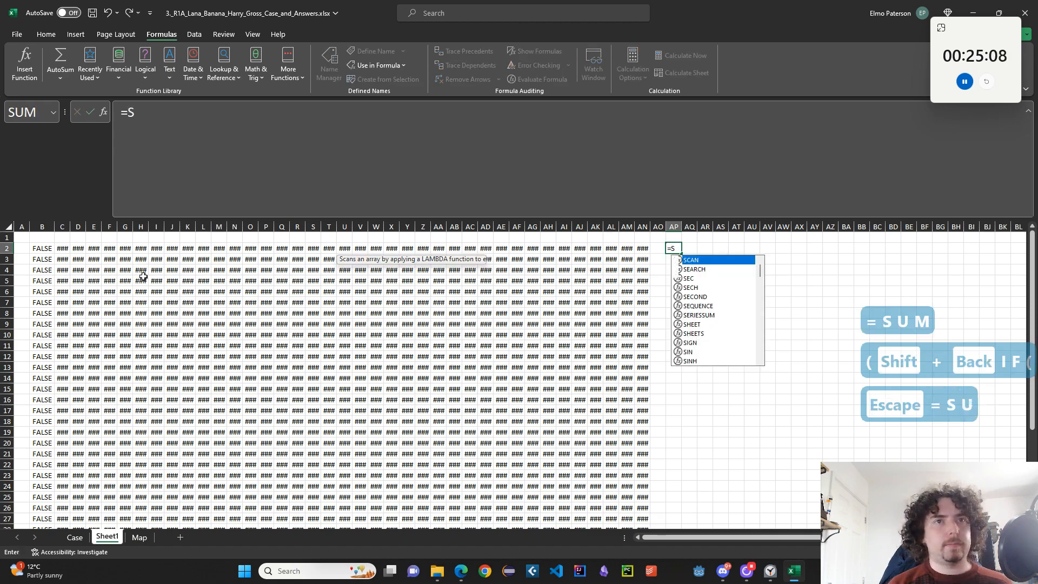
type("UM(--")
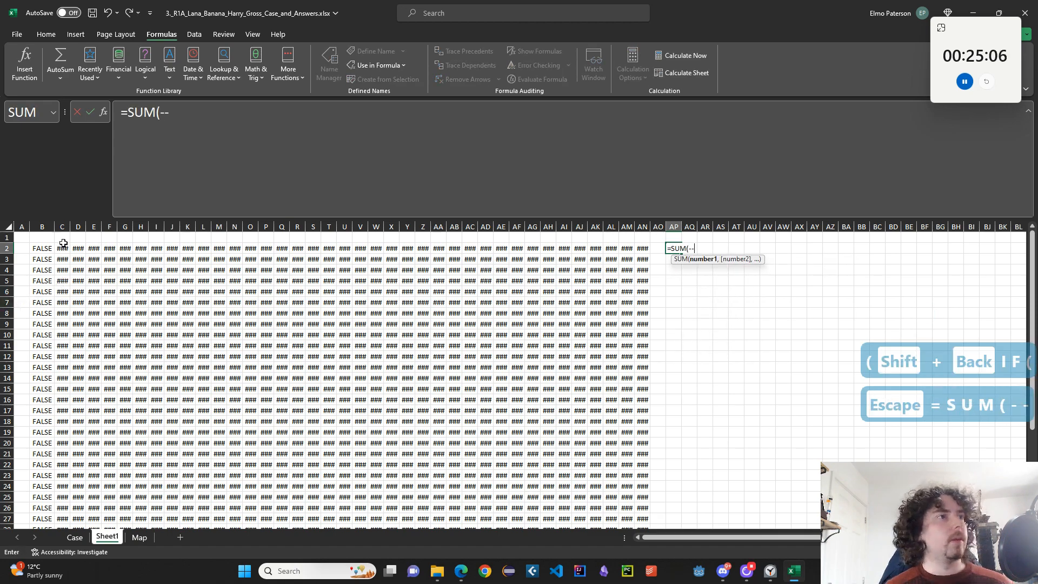
left_click(39, 247)
key("ctrl+shift+Right")
key("ctrl+shift+Down")
key("Return")
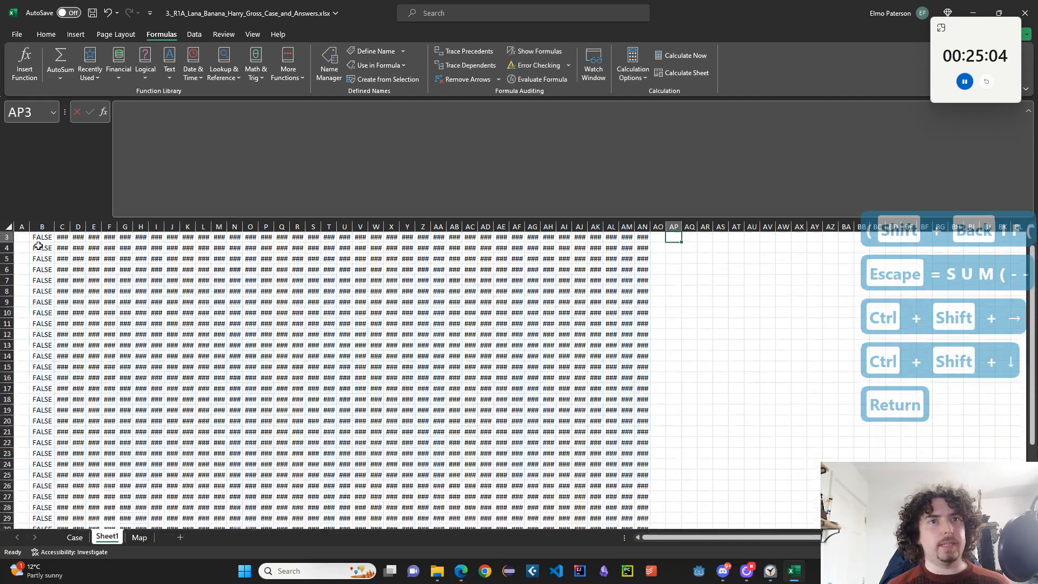
key("Up")
key("Up")
Enter 37 as the Bonus 1 answer on the Case sheet
left_click(75, 537)
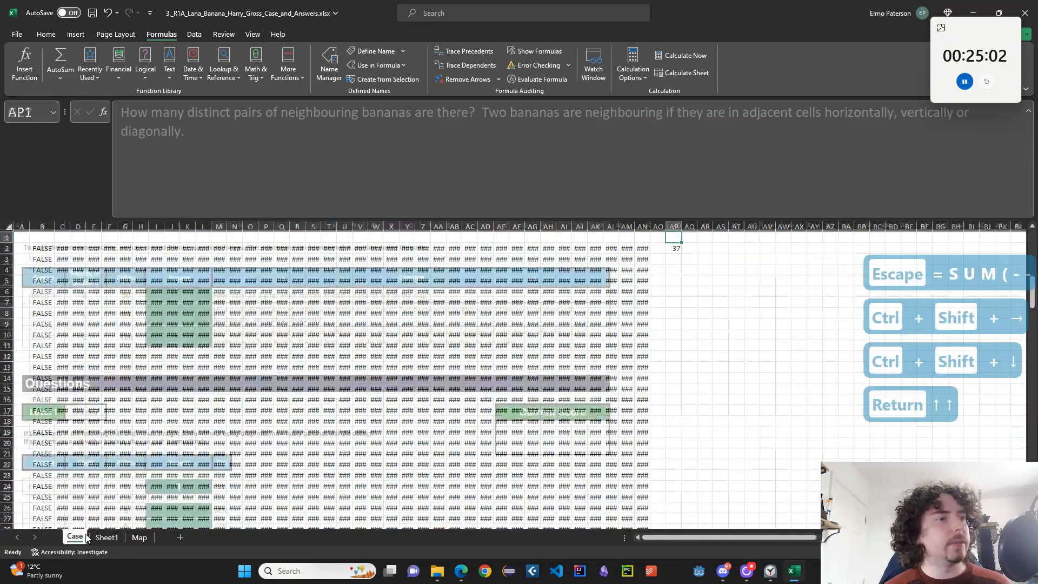
left_click(179, 295)
type("37")
key("Return")
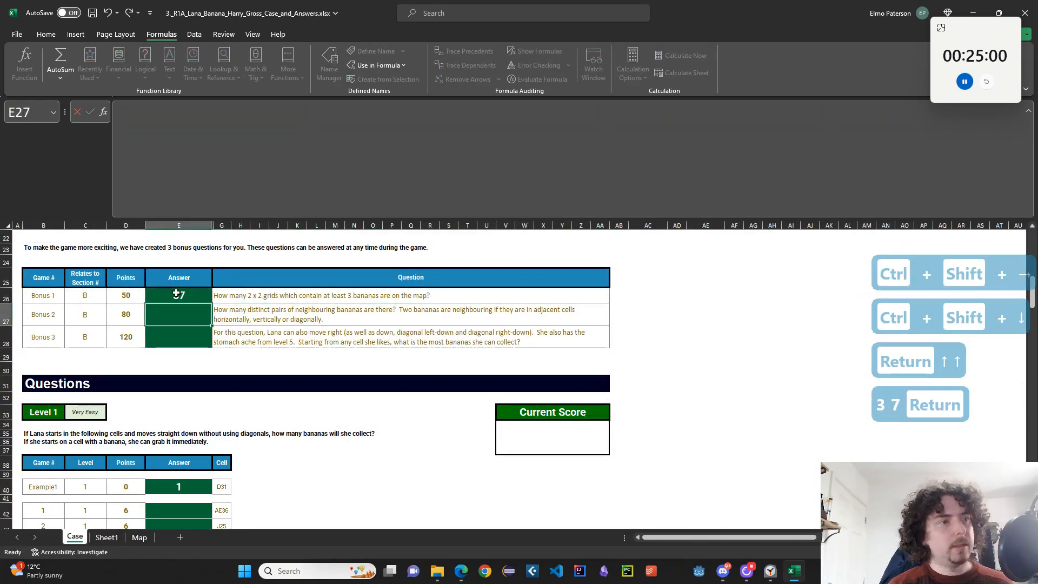
Rename Sheet1 as Bonuses
left_click(106, 537)
type("Bonuses")
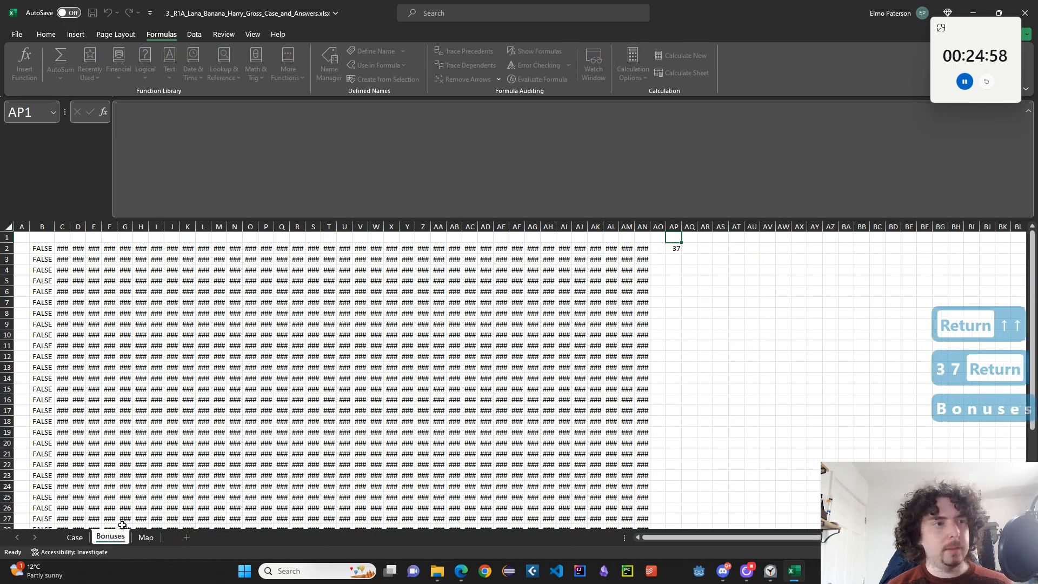
key("Return")
On the Bonuses sheet, label the two bonus sections with B1 in cell A1 and B2 in cell AS1
left_click(75, 536)
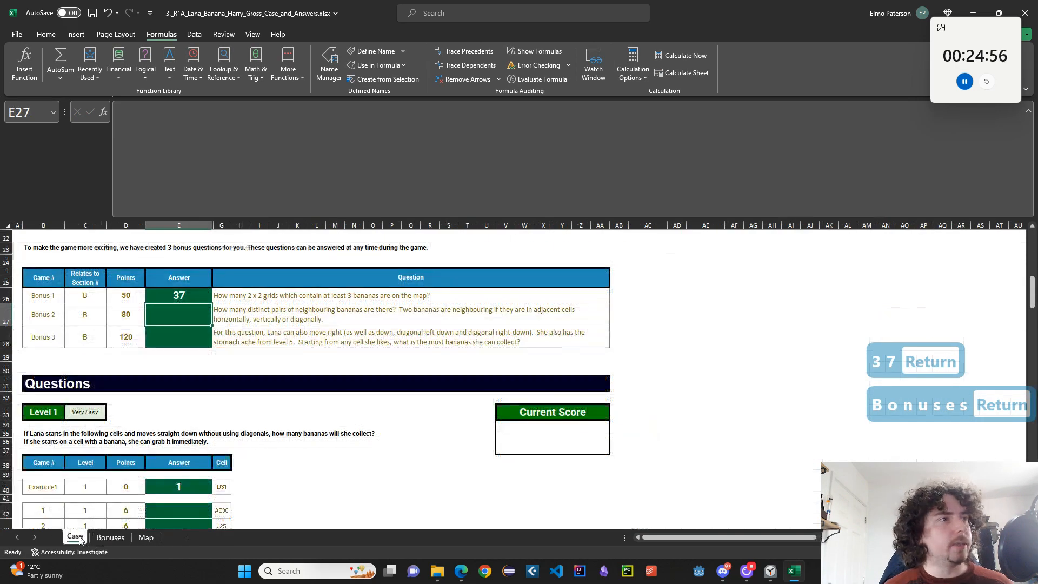
left_click(110, 538)
left_click(22, 238)
type("B1")
key("Return")
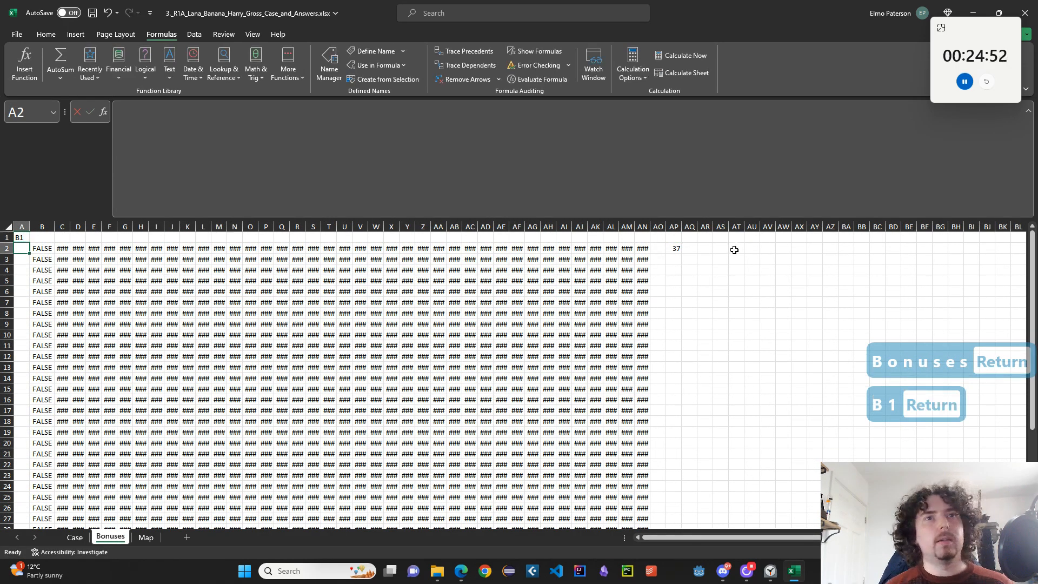
left_click(722, 238)
type("B2")
key("Return")
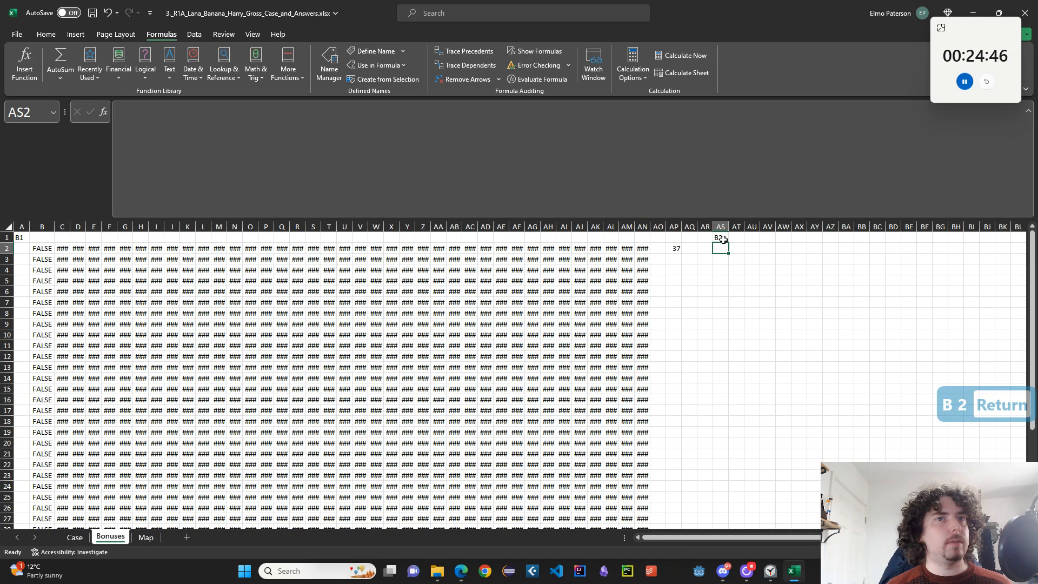
key("End")
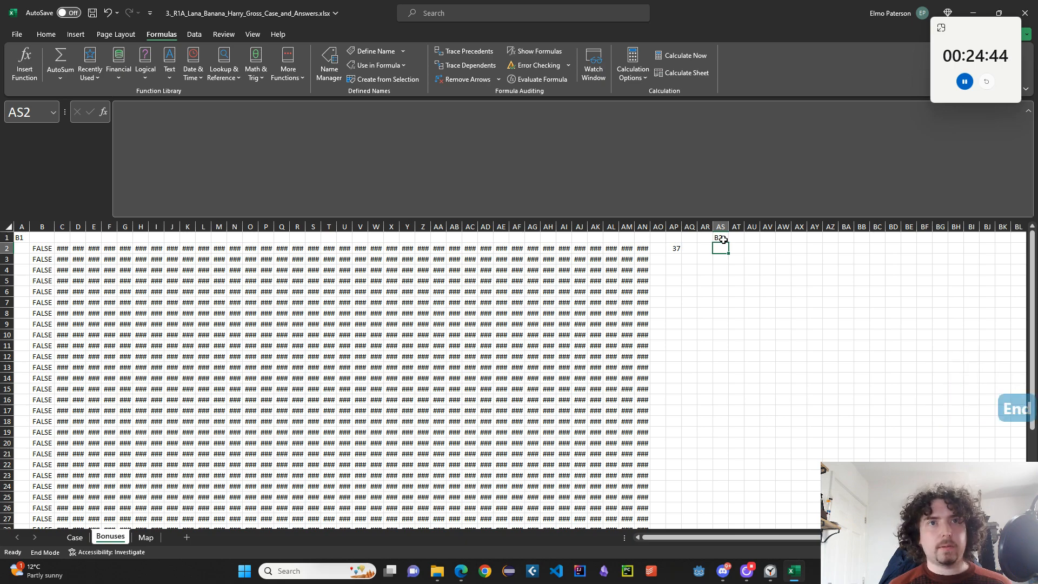
In AT1, enter a formula referencing the Map sheet's column letters in B1:AN1
left_click(735, 240)
type("=")
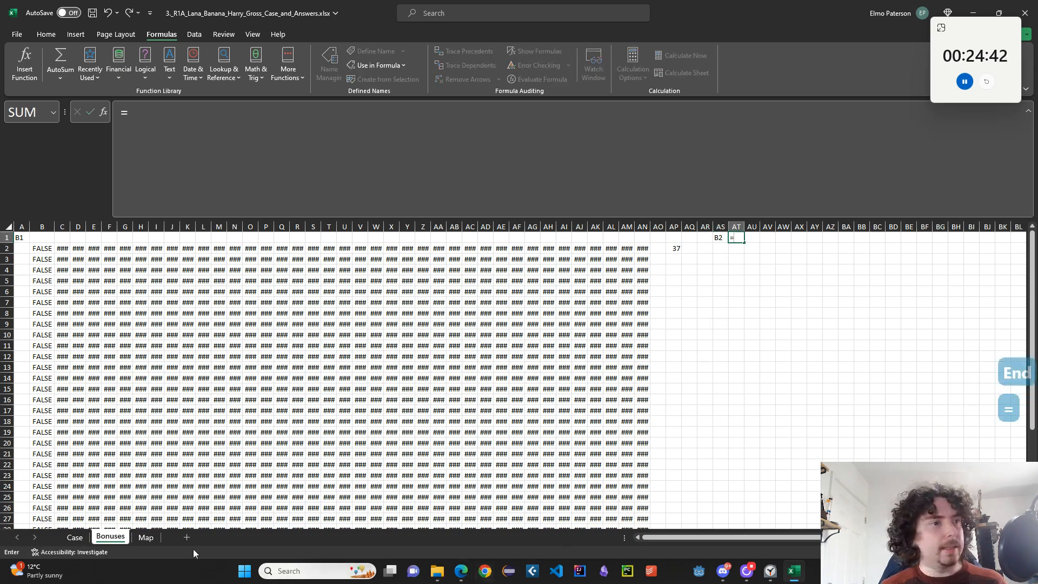
left_click(145, 537)
left_click_drag(569, 238, 34, 238)
key("Return")
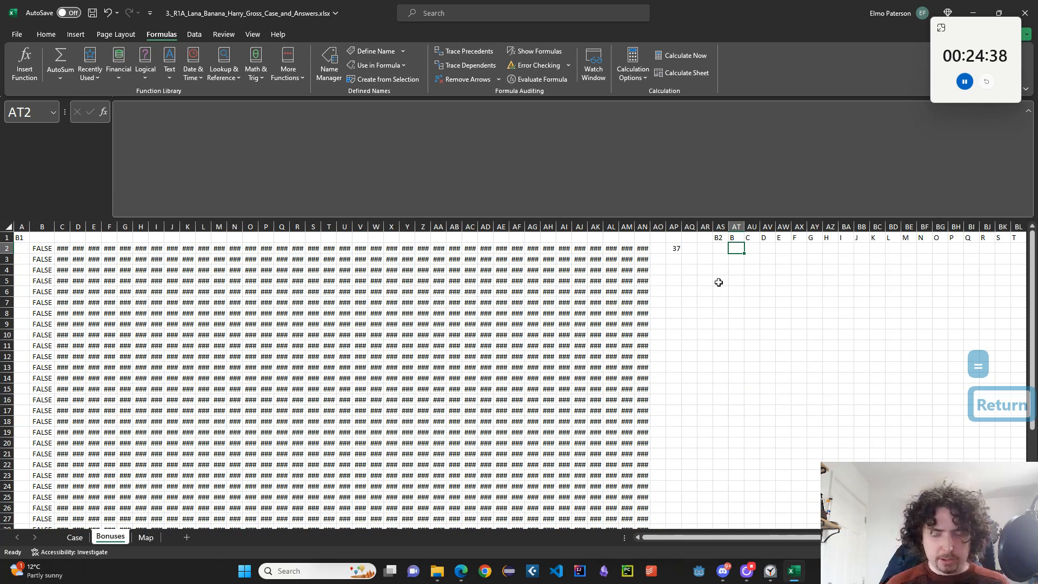
type("=SUM(")
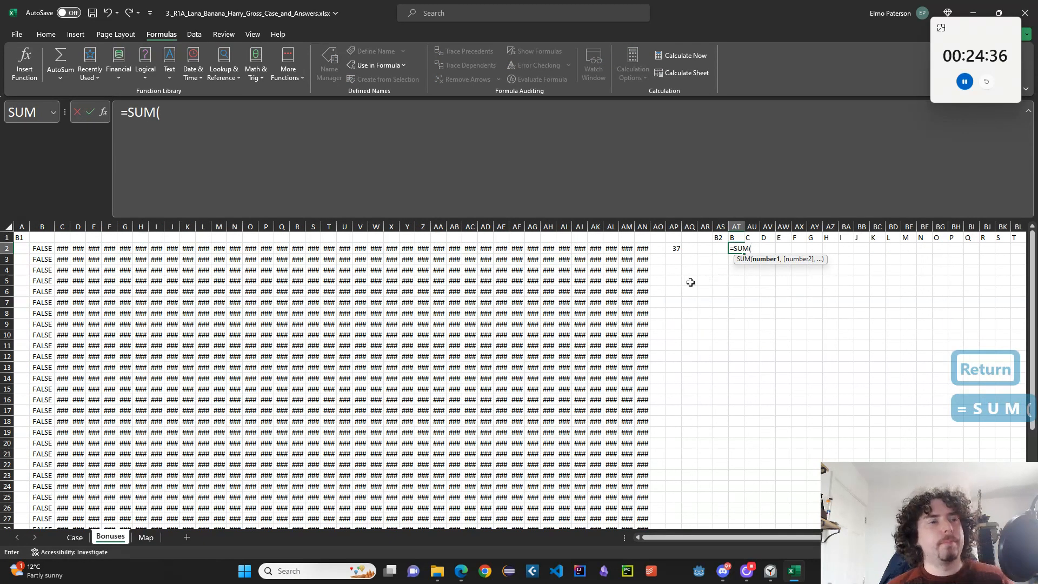
key("Escape")
left_click(75, 537)
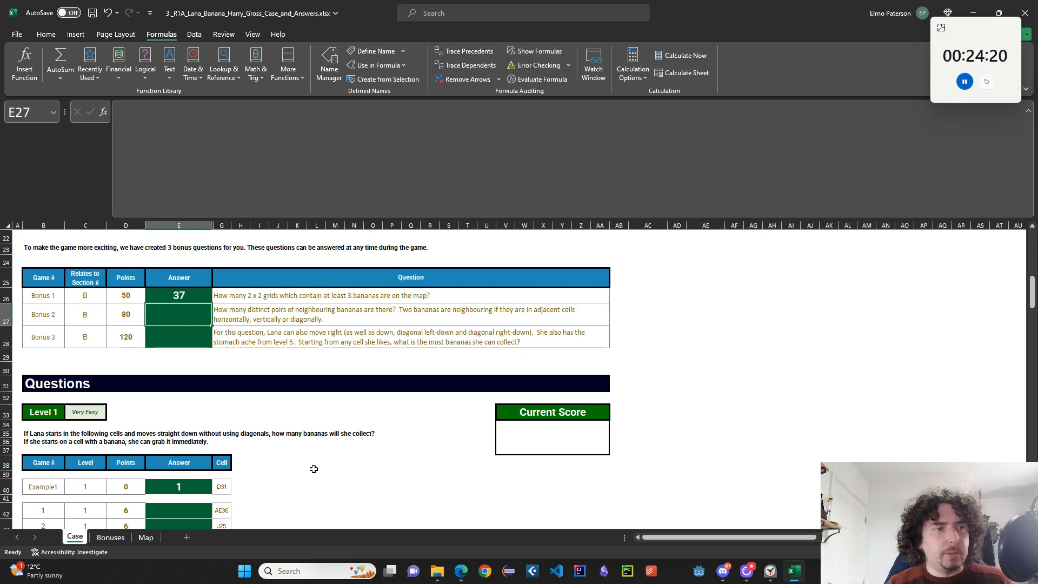
left_click(110, 537)
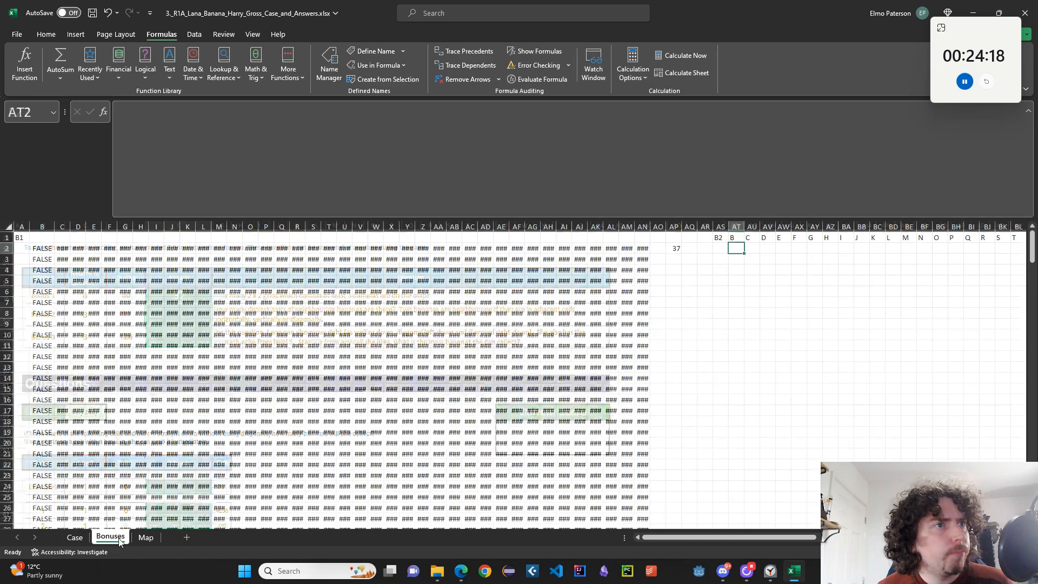
key("Left")
key("Right")
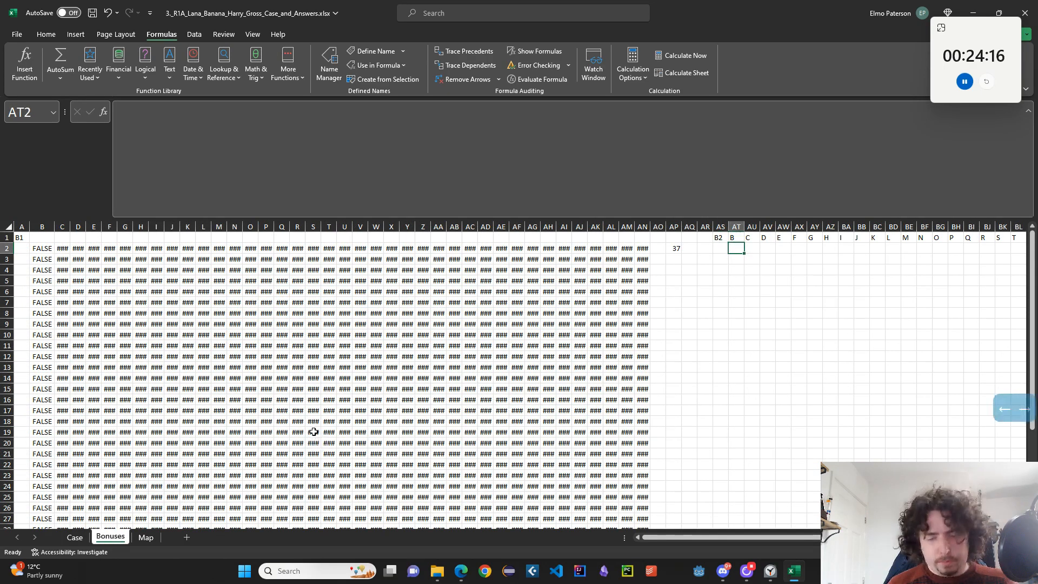
type("=SUM(")
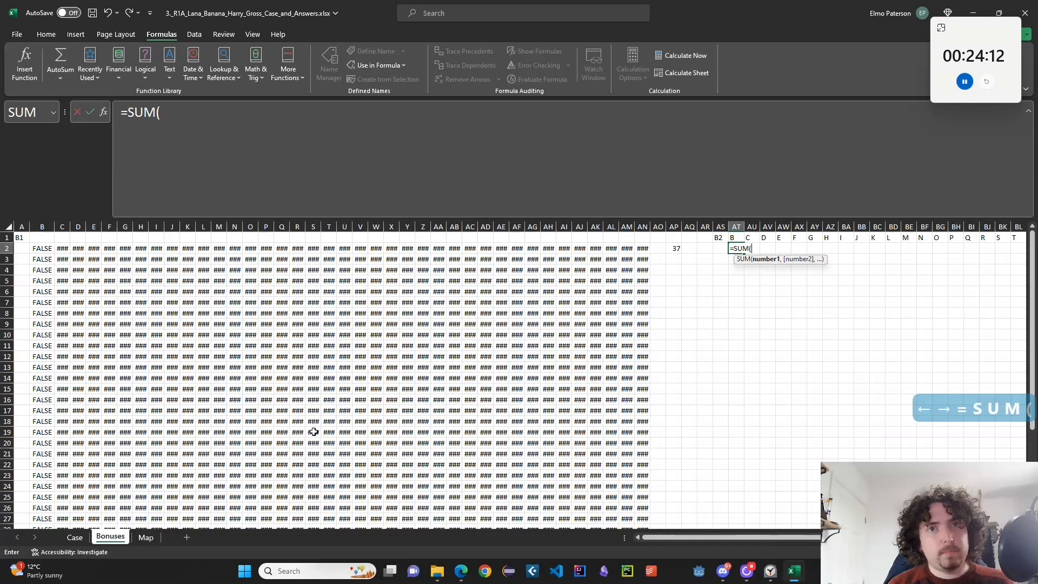
key("Escape")
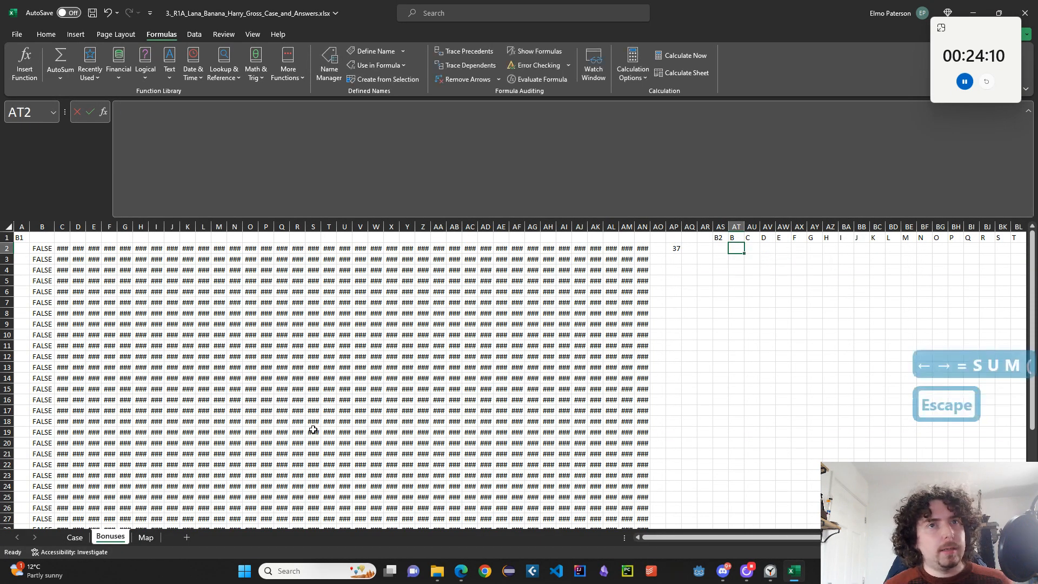
In AT2, write =COUNTIF(Map!B2:C2,_BANANA) to count bananas in a horizontal pair of map cells
type("=COUNTIF*(")
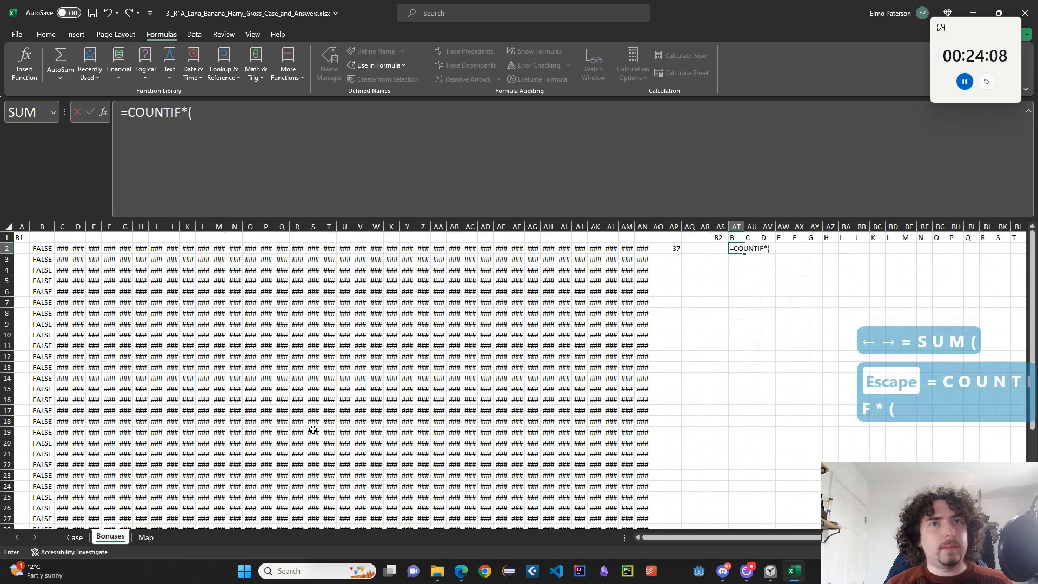
key("BackSpace")
key("BackSpace")
type("(")
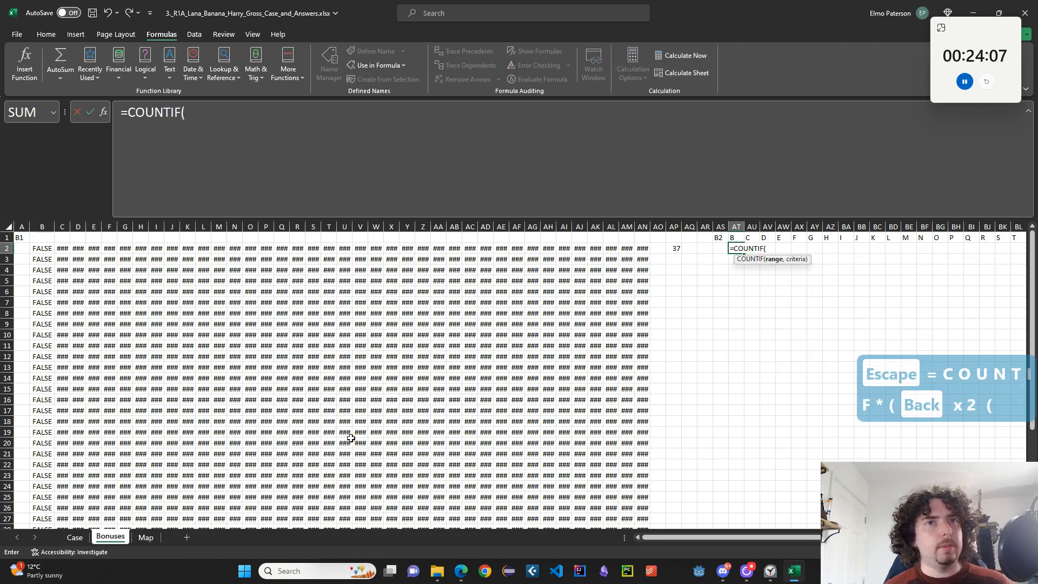
left_click(145, 537)
left_click_drag(35, 248, 49, 250)
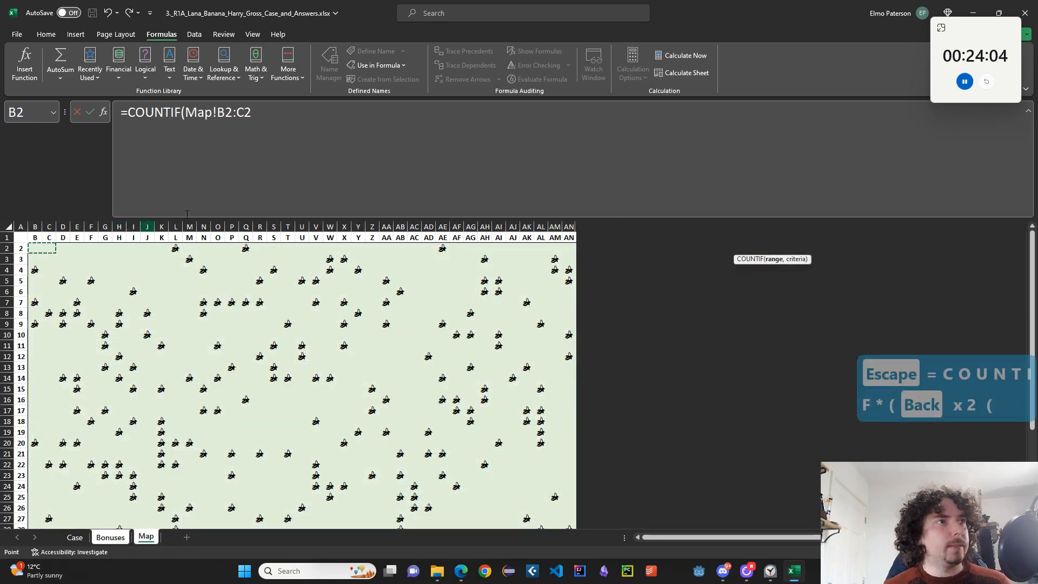
left_click(317, 172)
type(",_B")
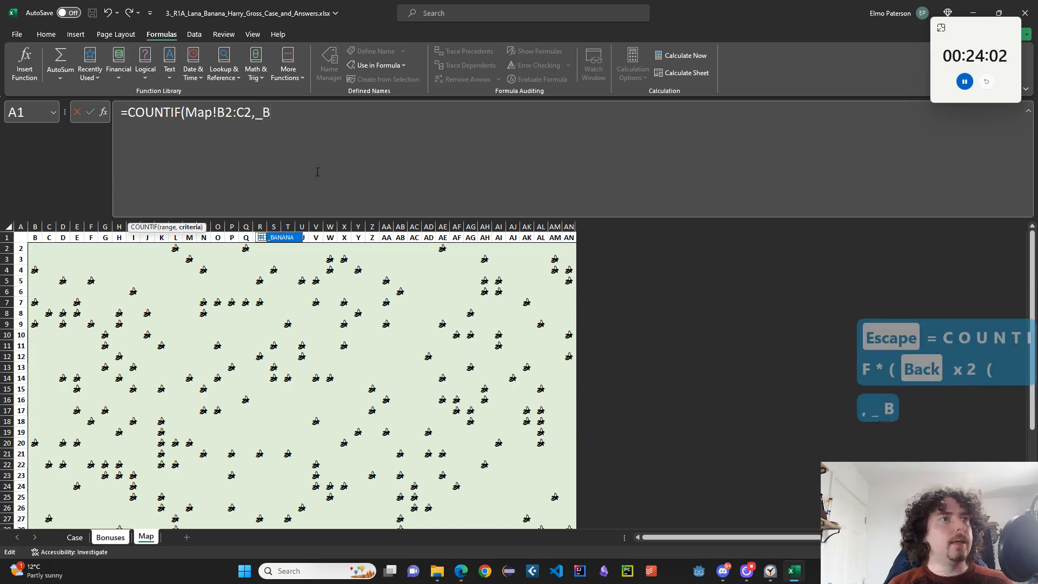
key("Tab")
type(")")
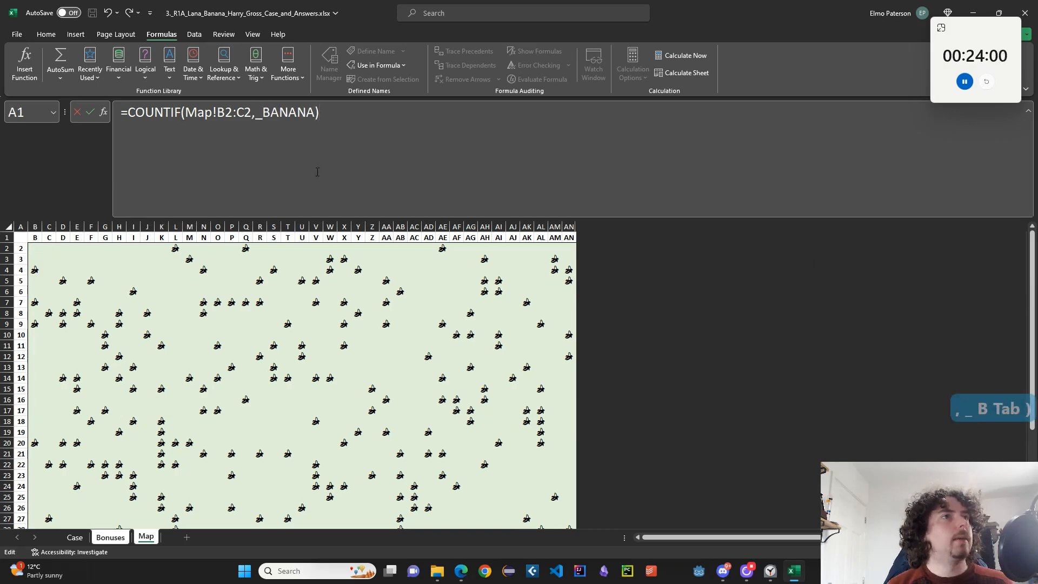
Turn the AT2 formula into =--(COUNTIF(Map!B2:C2,_BANANA)=2) so it flags a horizontal banana pair numerically
type("=2")
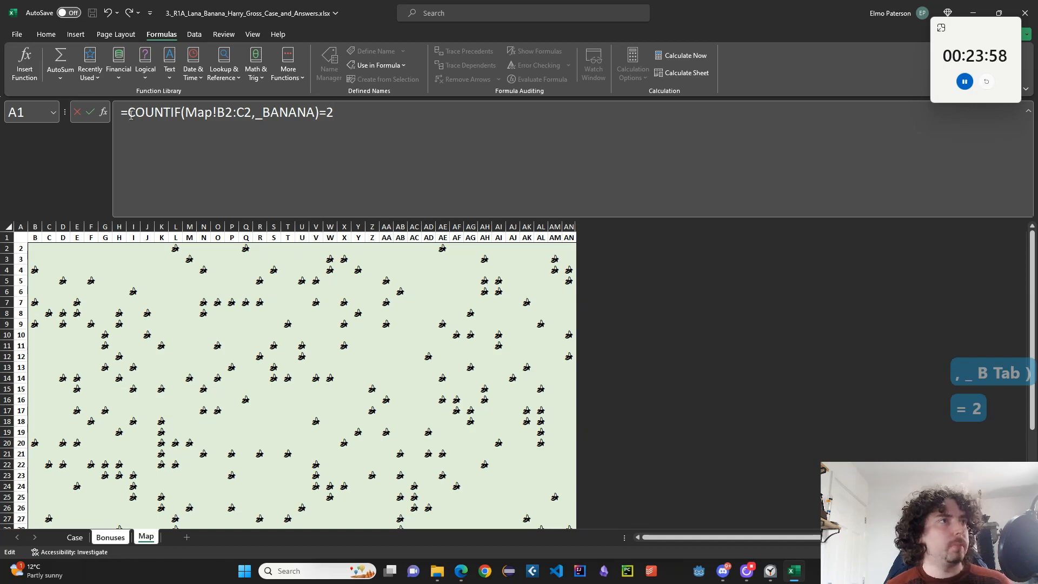
left_click(130, 115)
type("(")
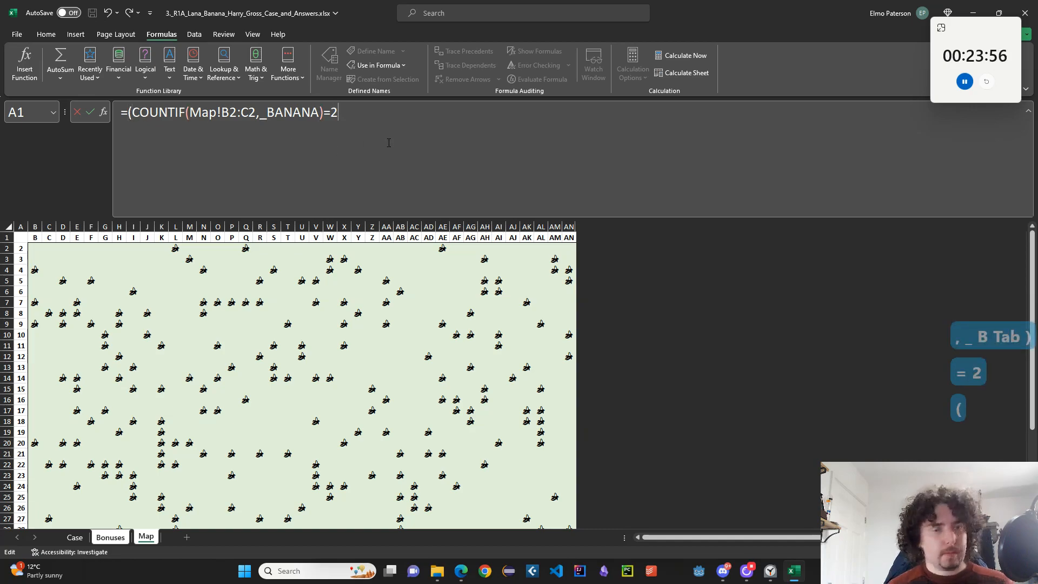
type(")")
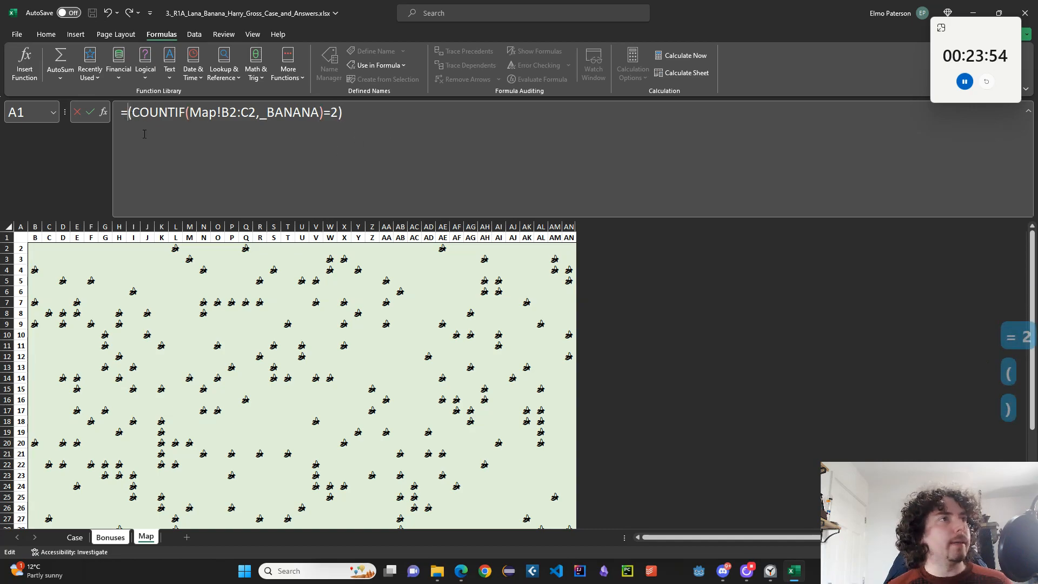
type("--")
key("Return")
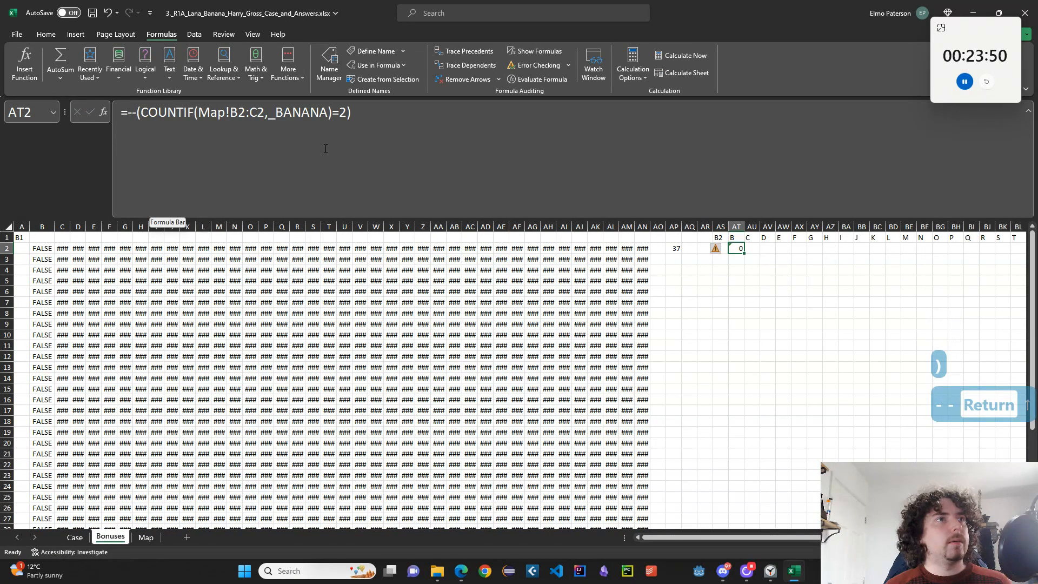
Enclose the horizontal pair test in AT2 as the first argument of a SUM function
left_click(129, 115)
key("shift+End")
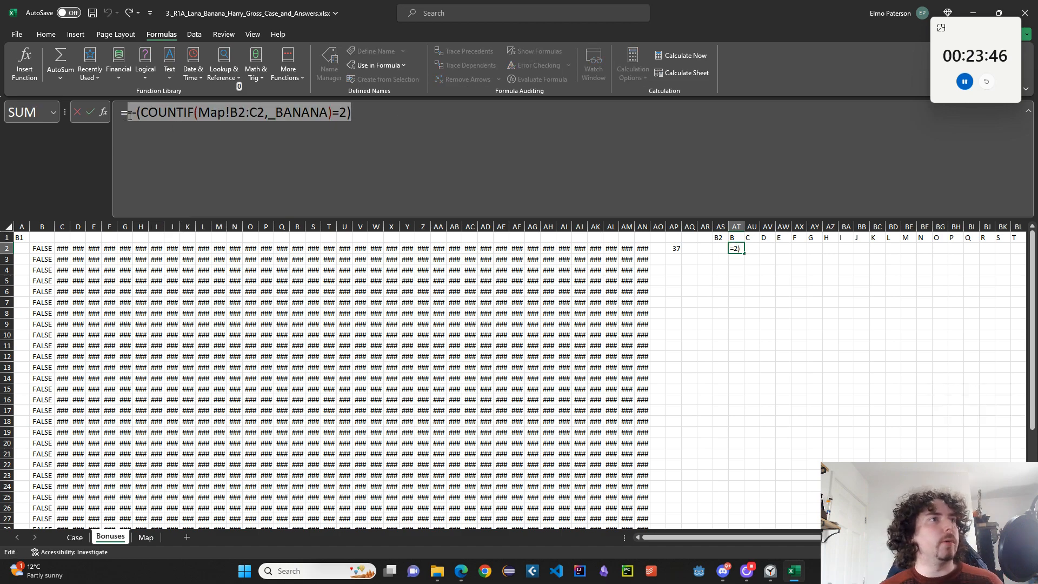
left_click(130, 115)
type("SUM(")
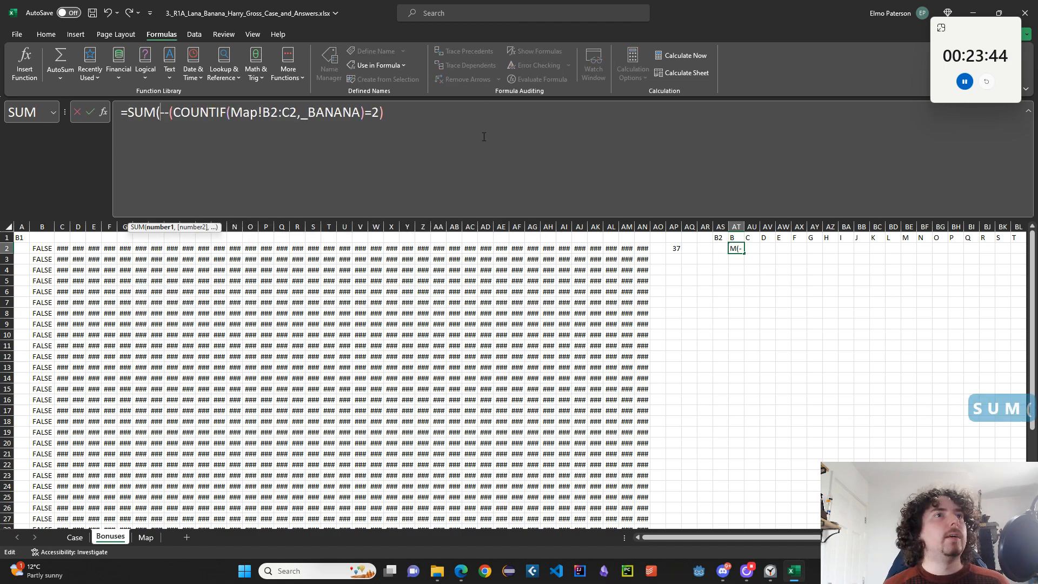
Add a second SUM argument for the vertical pair by duplicating the first test as --(COUNTIF(Map!B2:B3,_BANANA)=2)
type(",")
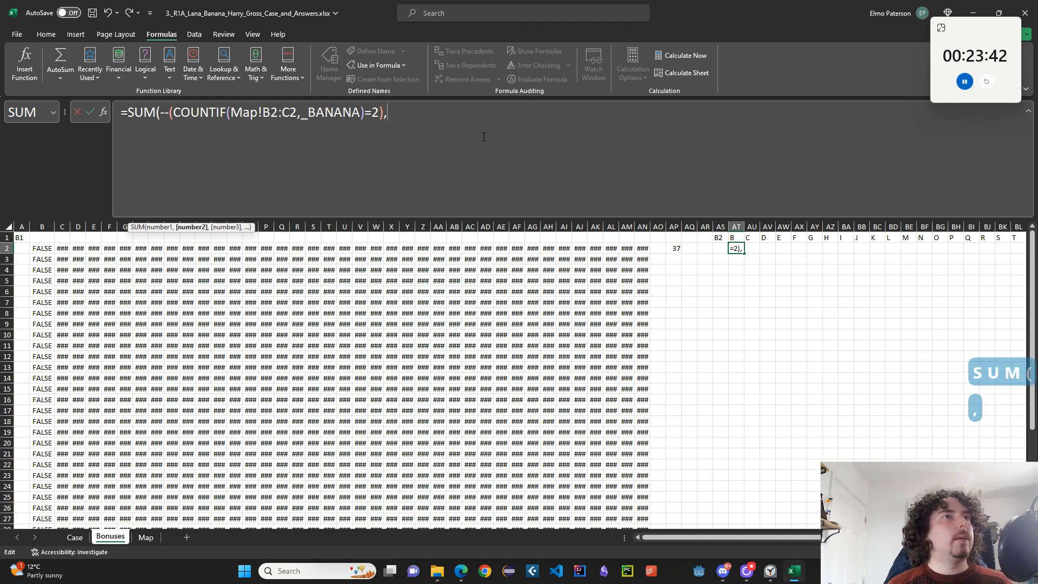
left_click_drag(156, 113, 382, 113)
key("ctrl+c")
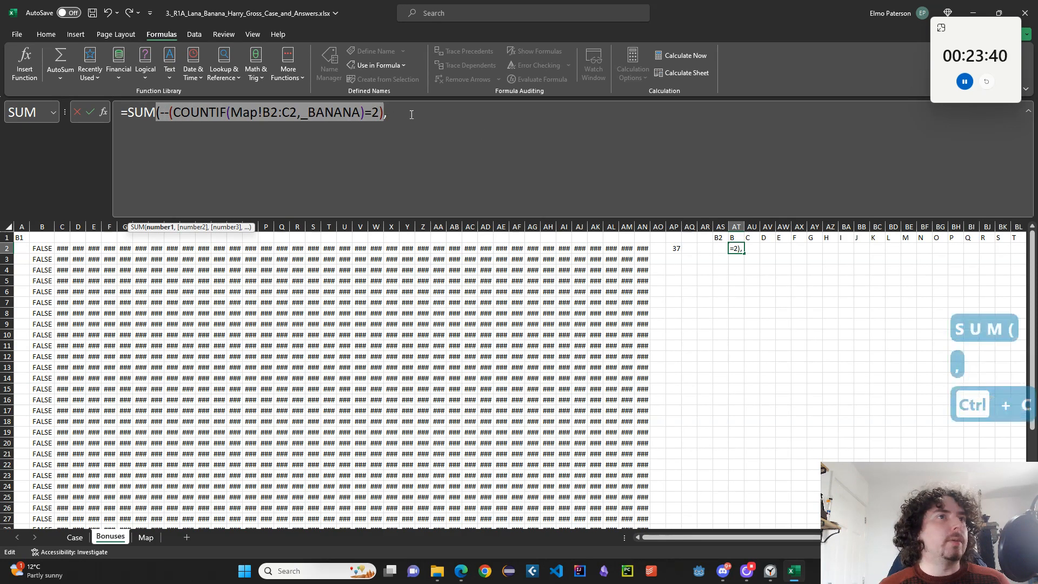
left_click(537, 112)
key("ctrl+v")
left_click(530, 113)
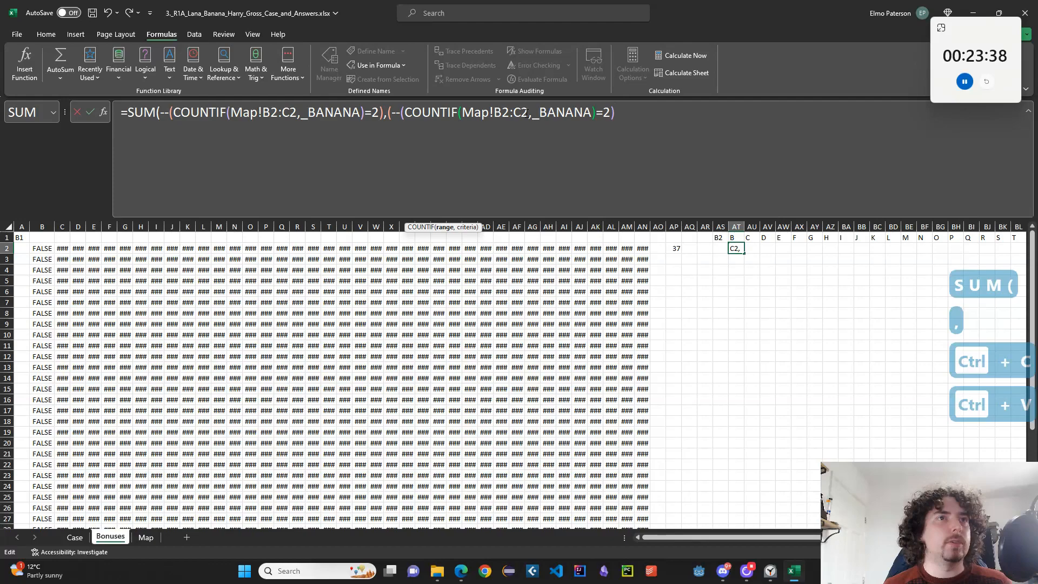
key("BackSpace")
key("BackSpace")
type("B3")
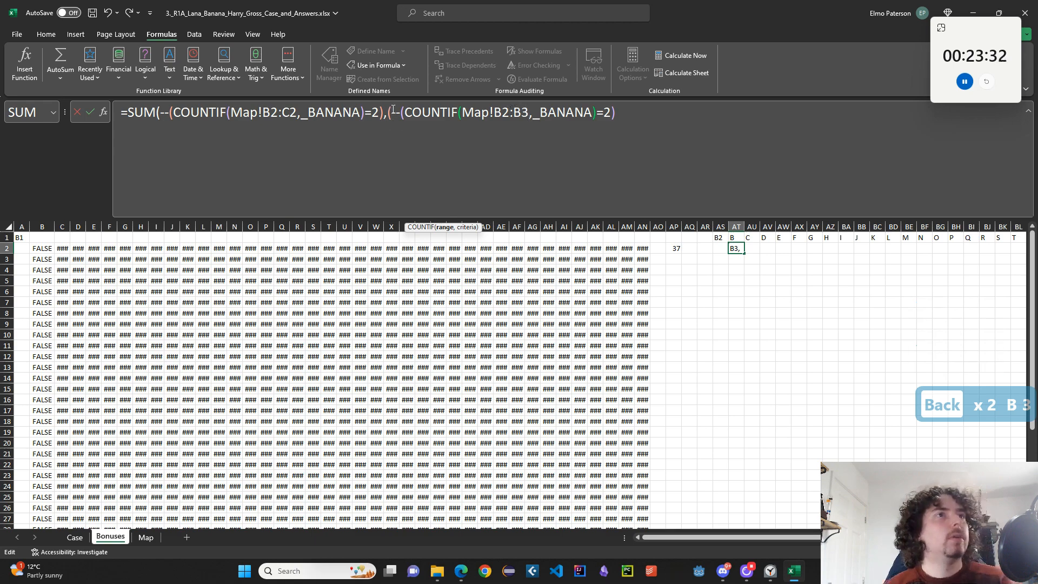
key("BackSpace")
left_click(647, 137)
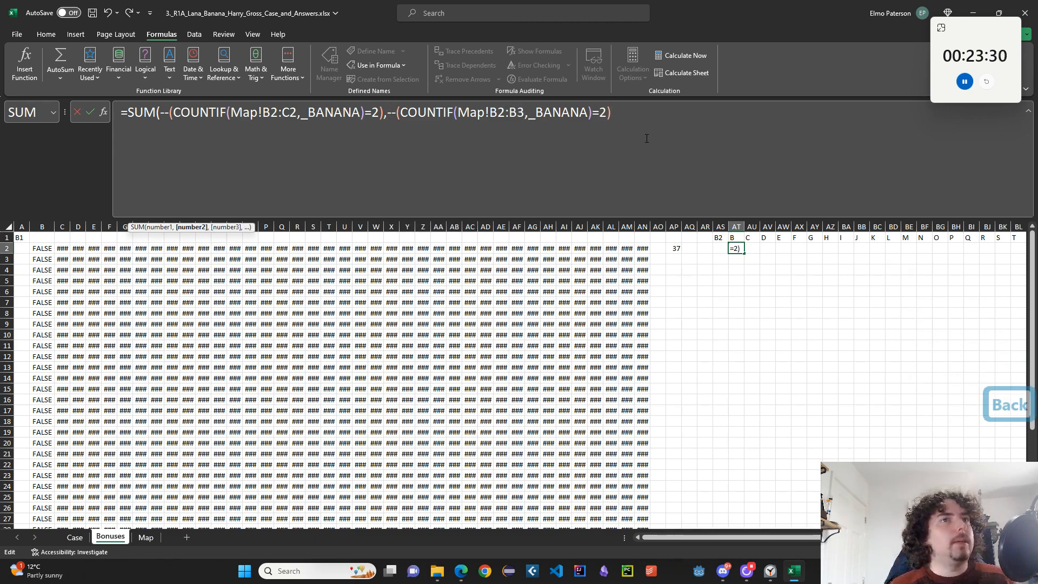
type(",")
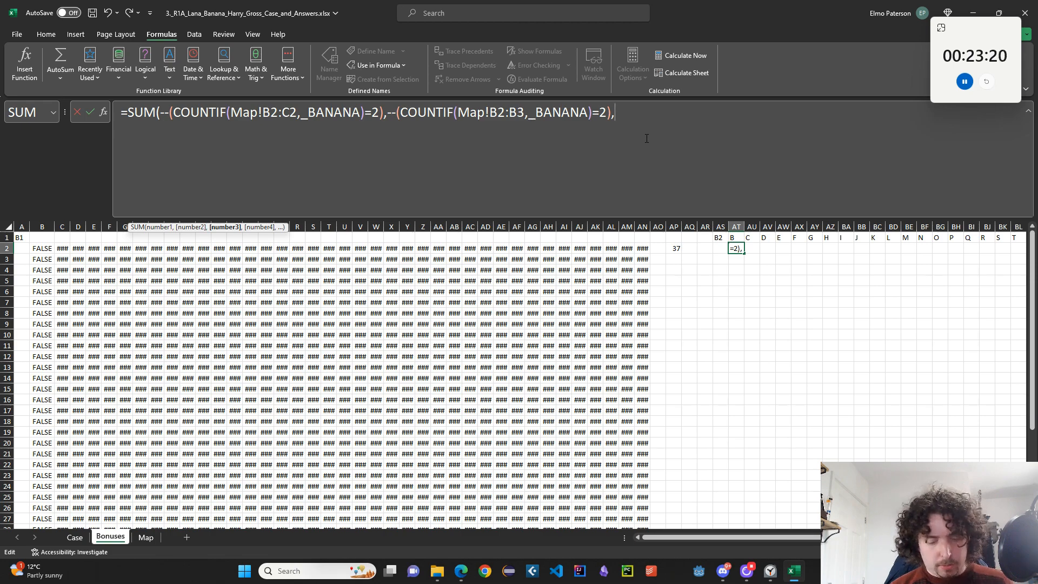
type("COUNTIF(")
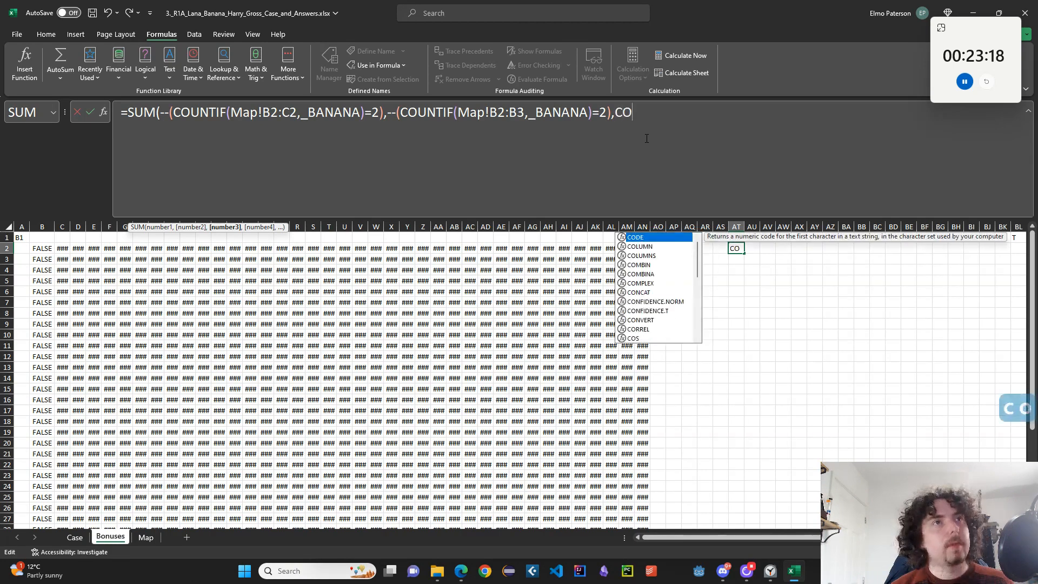
key("BackSpace")
key("BackSpace")
key("BackSpace")
key("BackSpace")
key("BackSpace")
key("BackSpace")
key("BackSpace")
key("BackSpace")
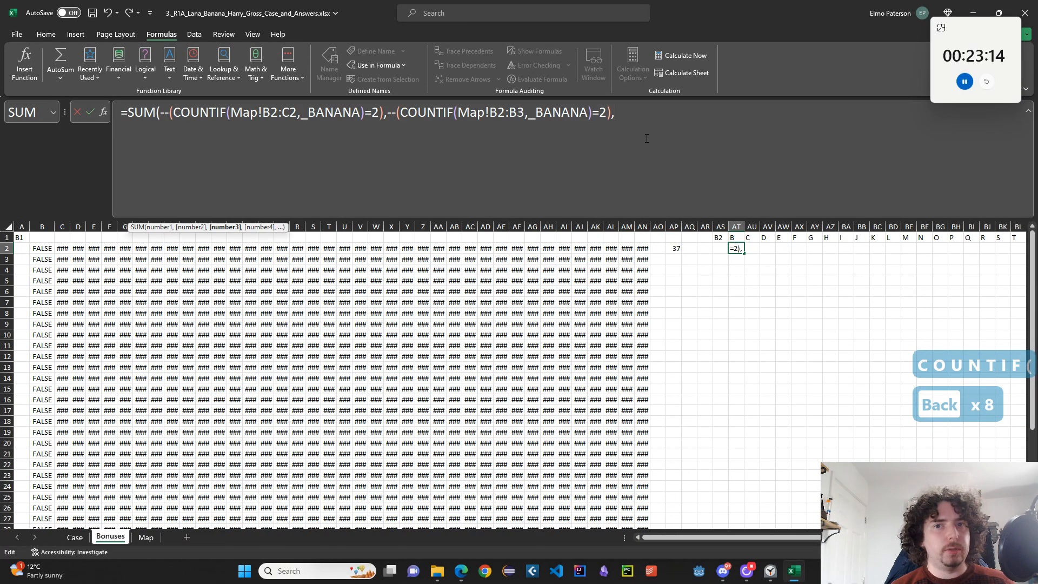
Begin a third argument in the AT2 formula with a nested SUM testing --Map!B2=_BANANA
type("SUM(")
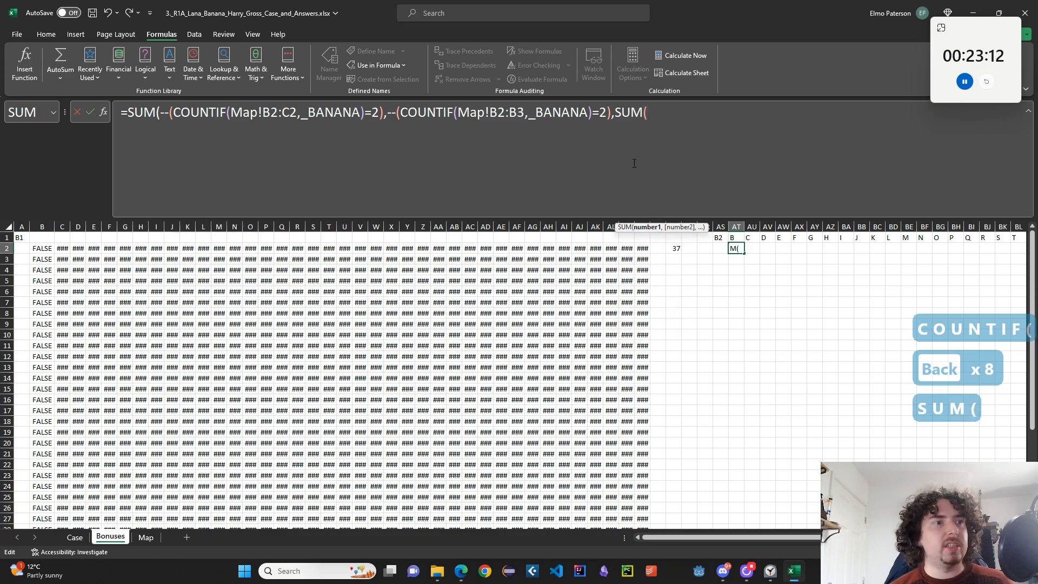
left_click(145, 537)
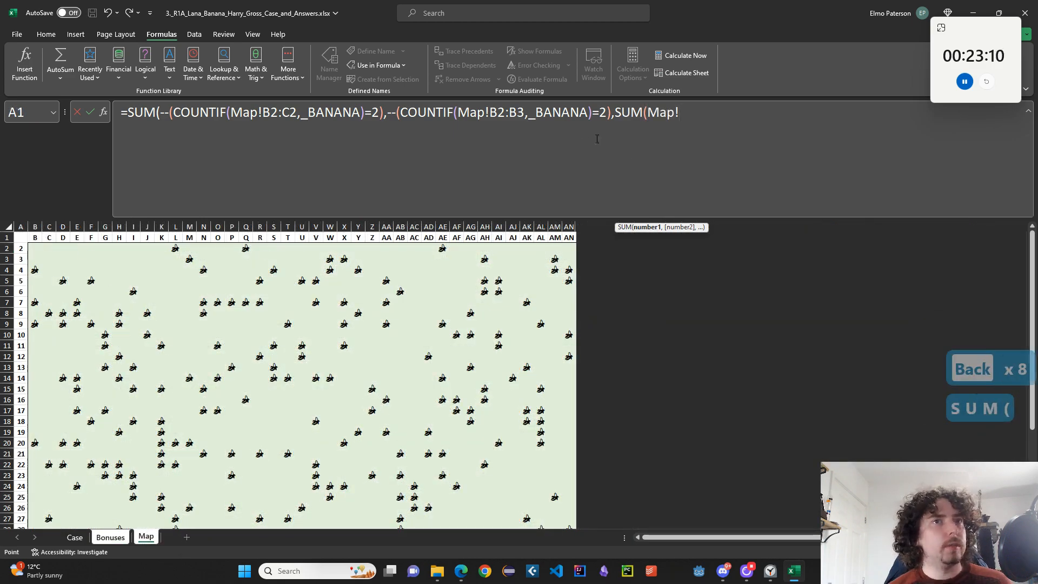
left_click_drag(647, 112, 726, 115)
type("(--")
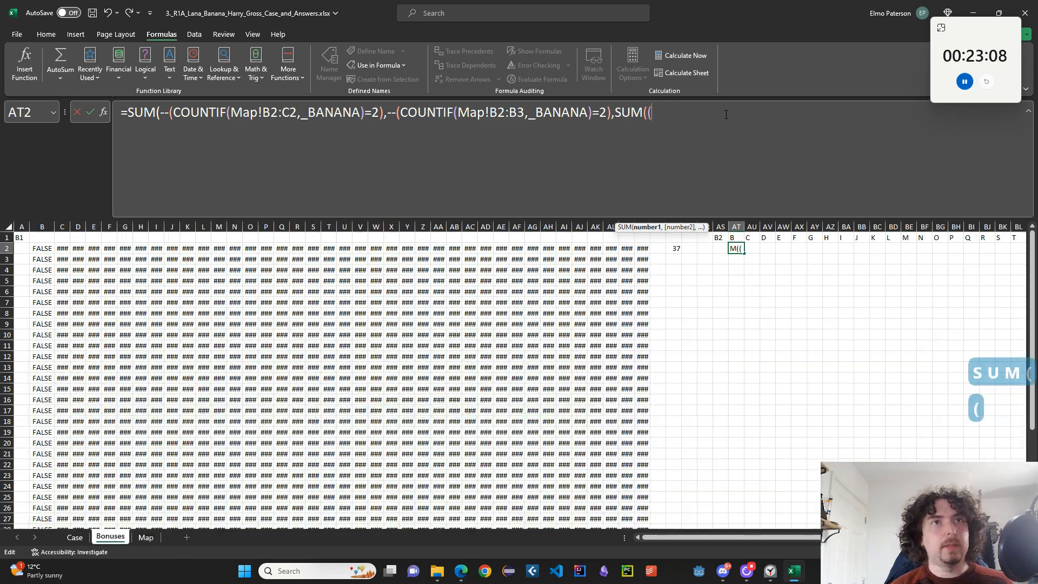
left_click(145, 537)
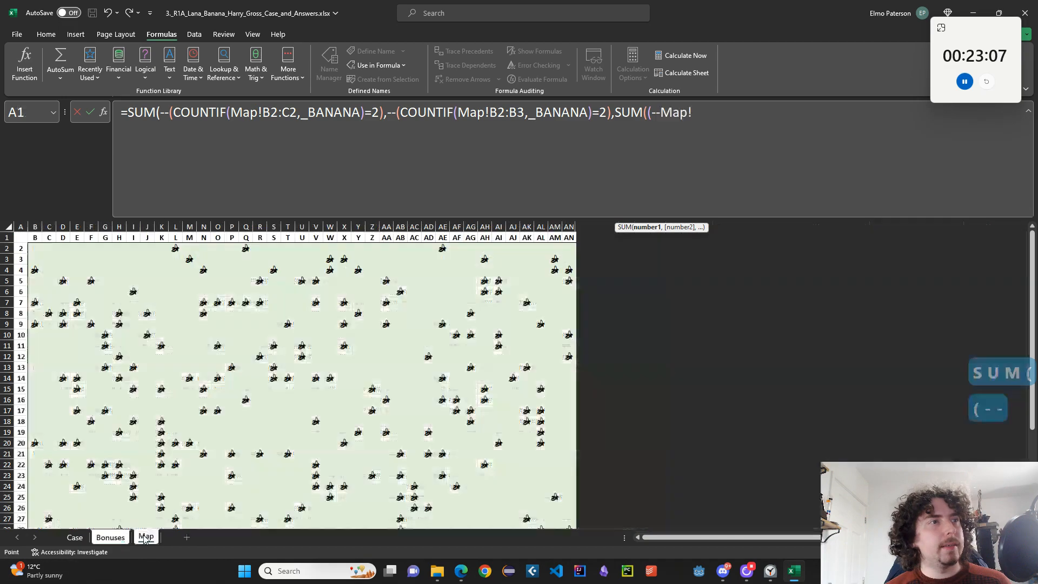
left_click(35, 247)
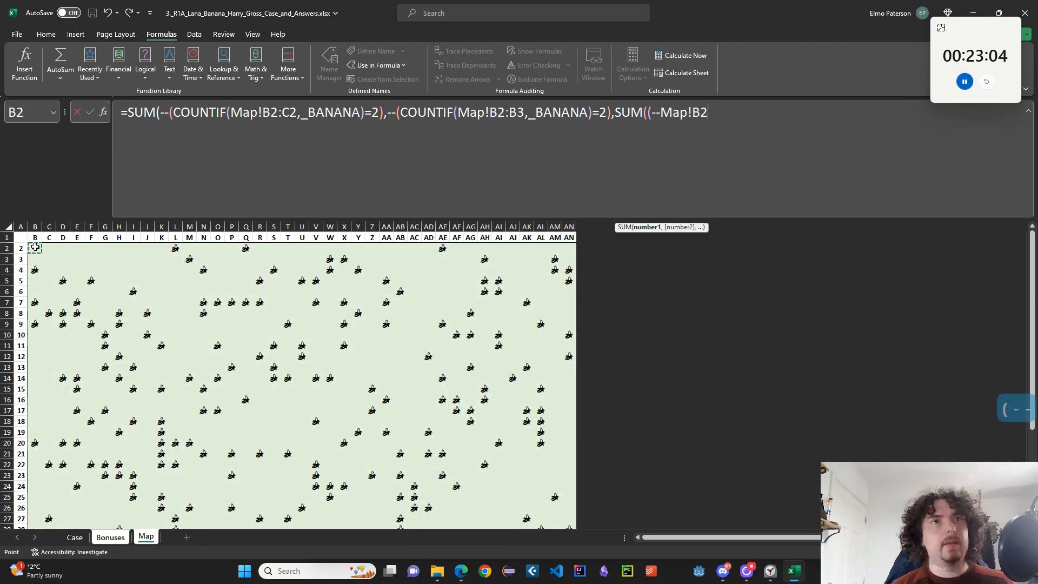
type("=_B")
key("Tab")
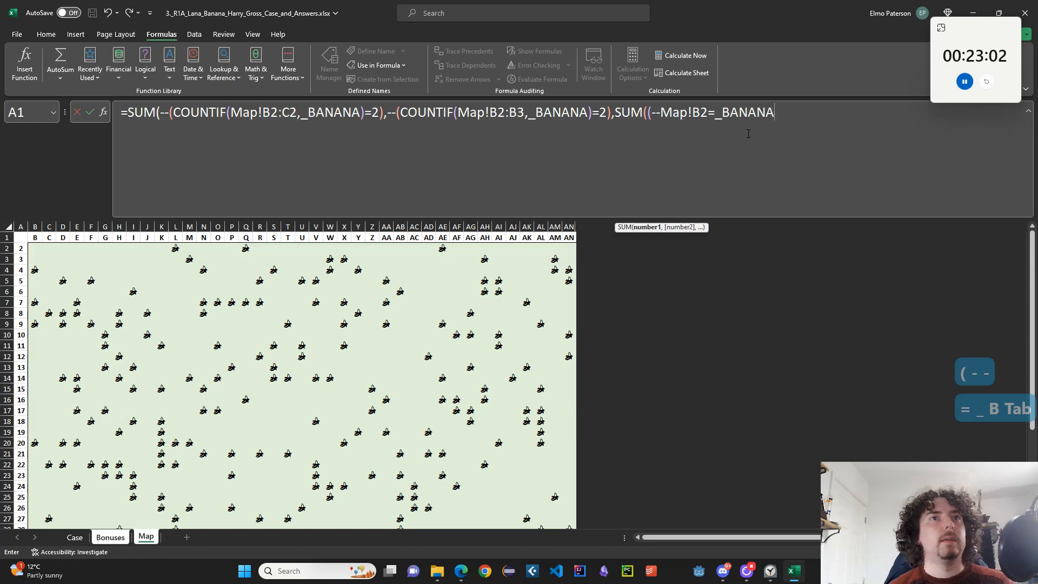
Put the Map!B2=_BANANA comparison in parentheses after its double minus and remove the surplus opening parenthesis
left_click(659, 112)
key("Down")
type("(")
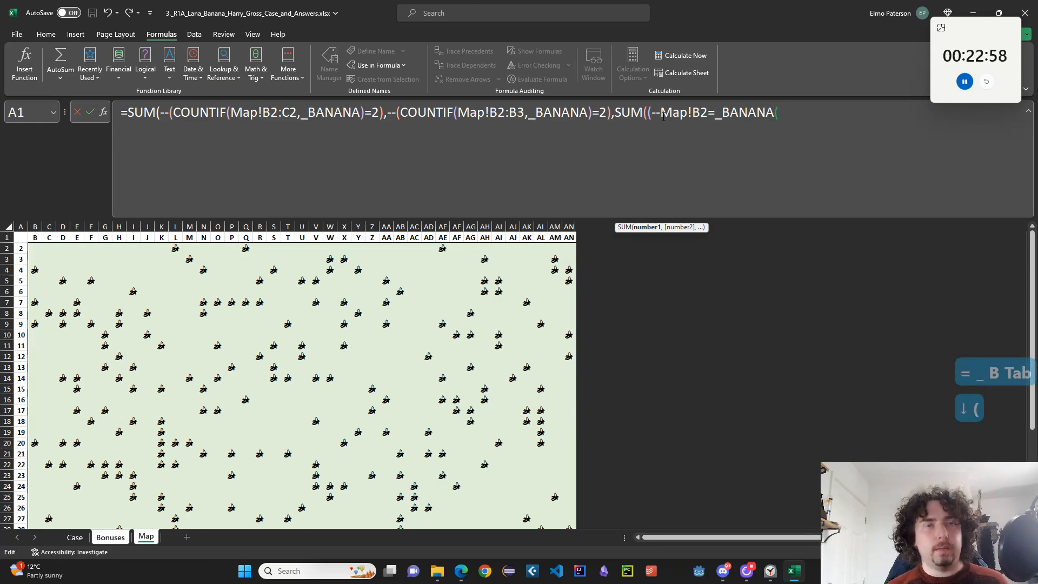
left_click(662, 113)
type("(")
key("BackSpace")
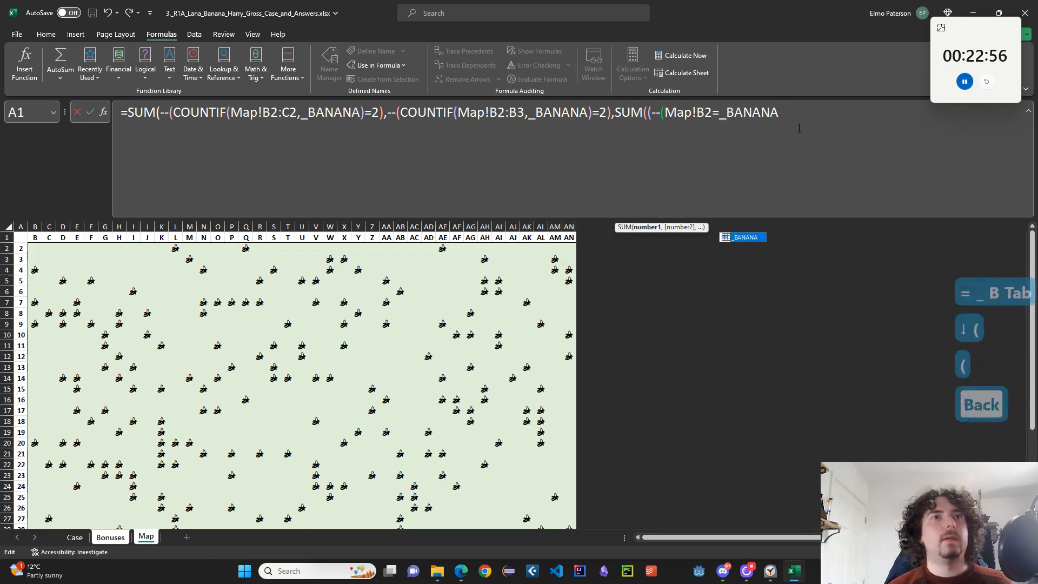
type("),")
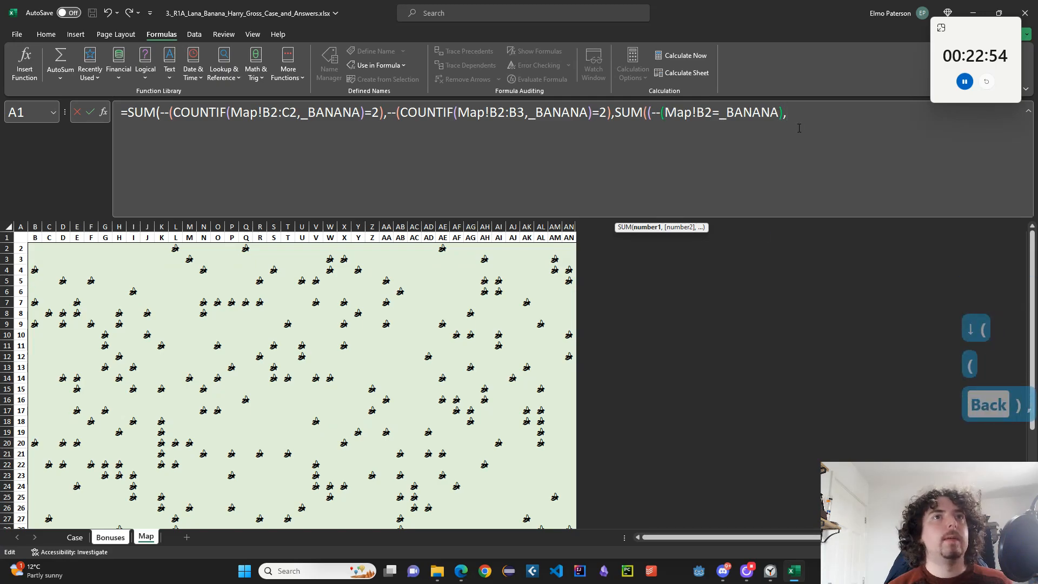
key("BackSpace")
Add --(Map!C3=_BANANA) as the nested SUM's second argument and close it, followed by a comma
left_click(795, 119)
type("--(")
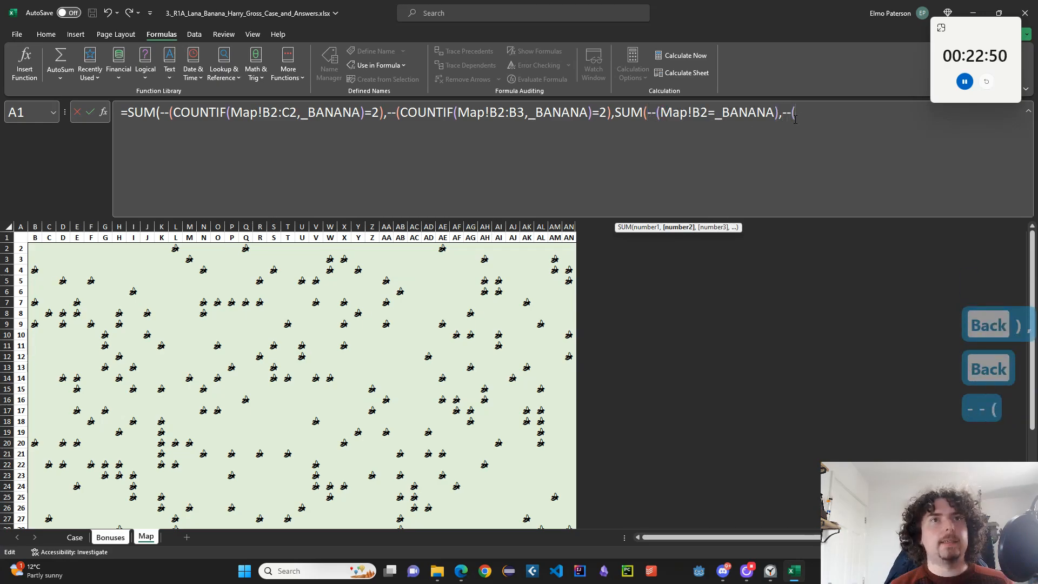
left_click(49, 259)
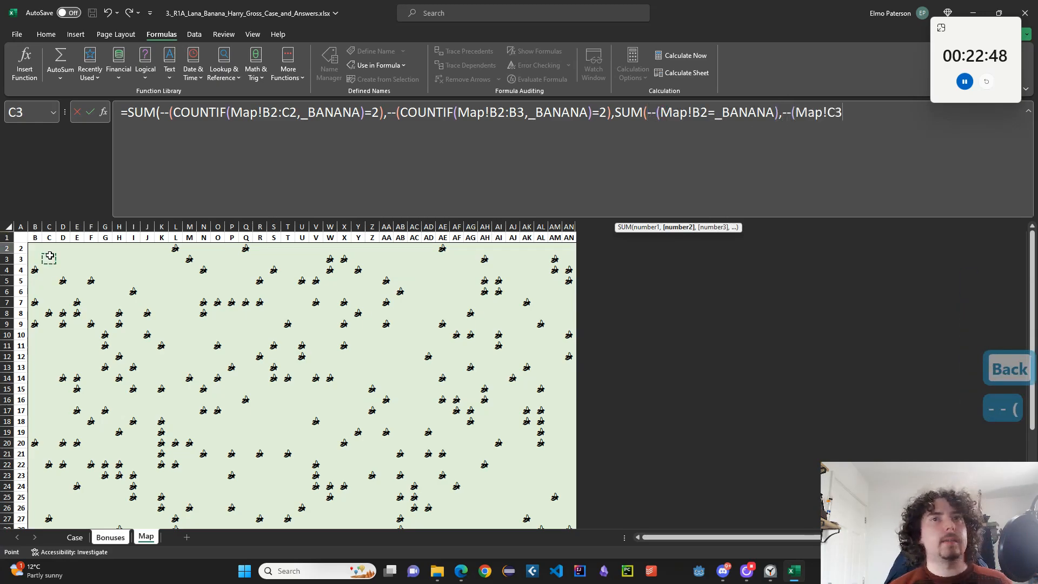
type("=_B")
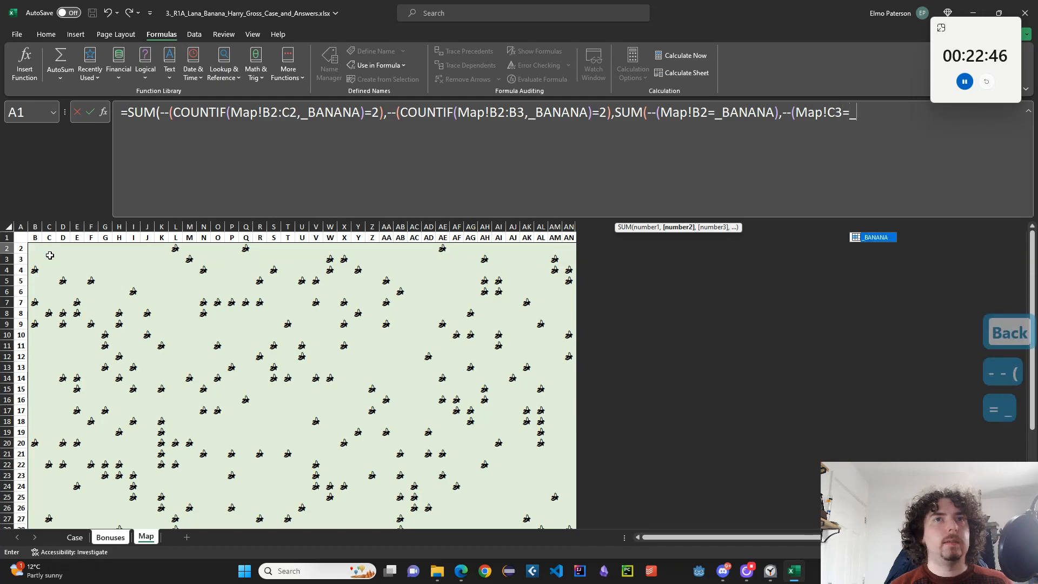
key("Tab")
type(")),")
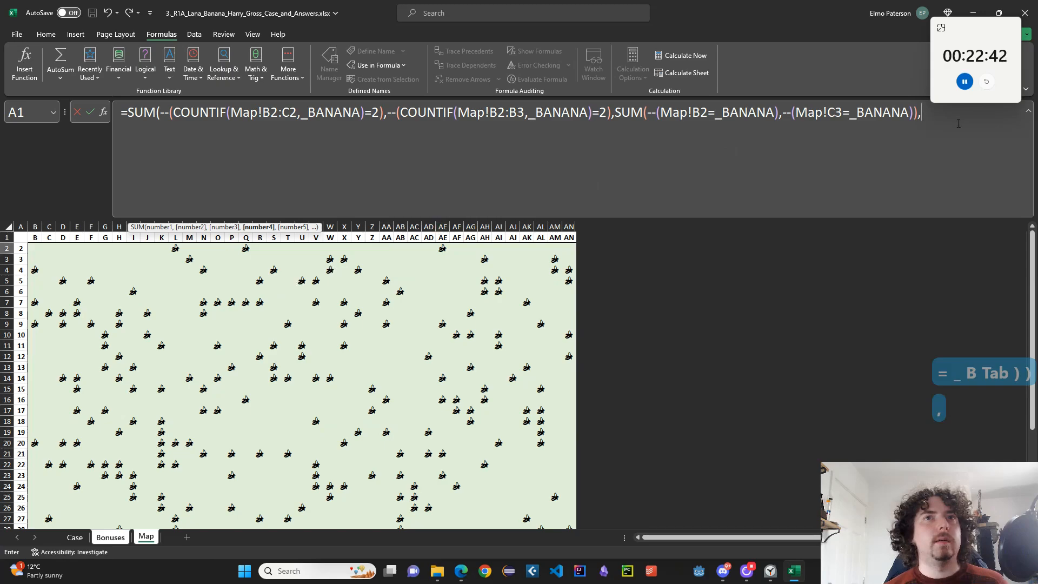
Wrap the nested SUM as --(SUM(...)=2) and place this diagonal test on its own formula line
left_click(920, 113)
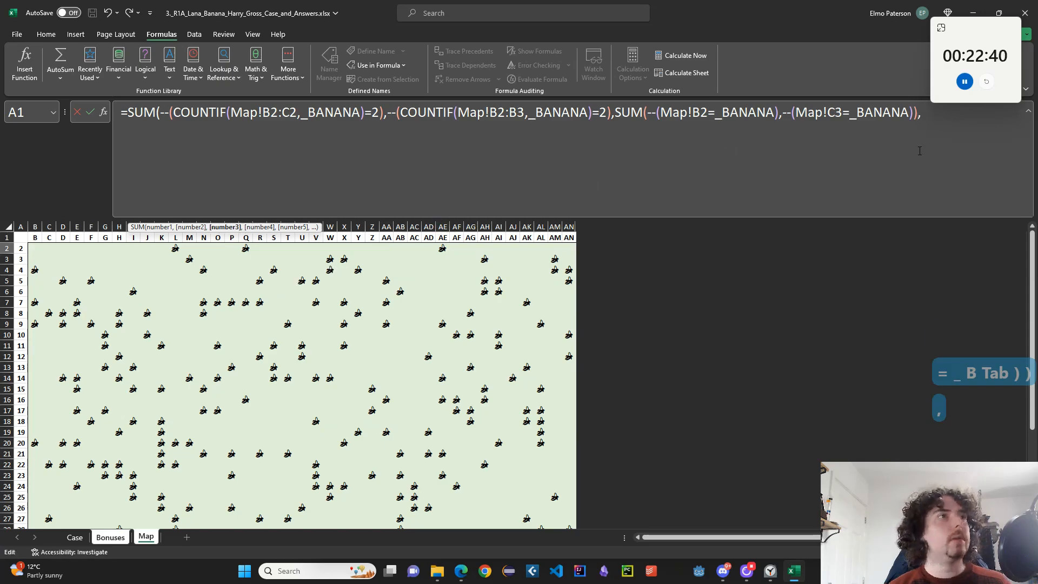
type("=2)")
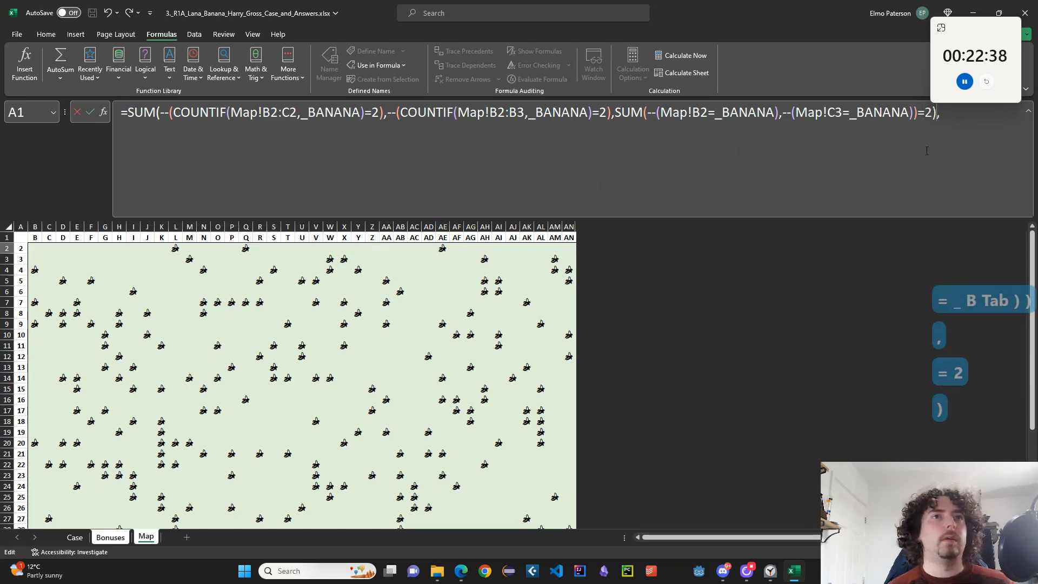
left_click(616, 113)
type("--(")
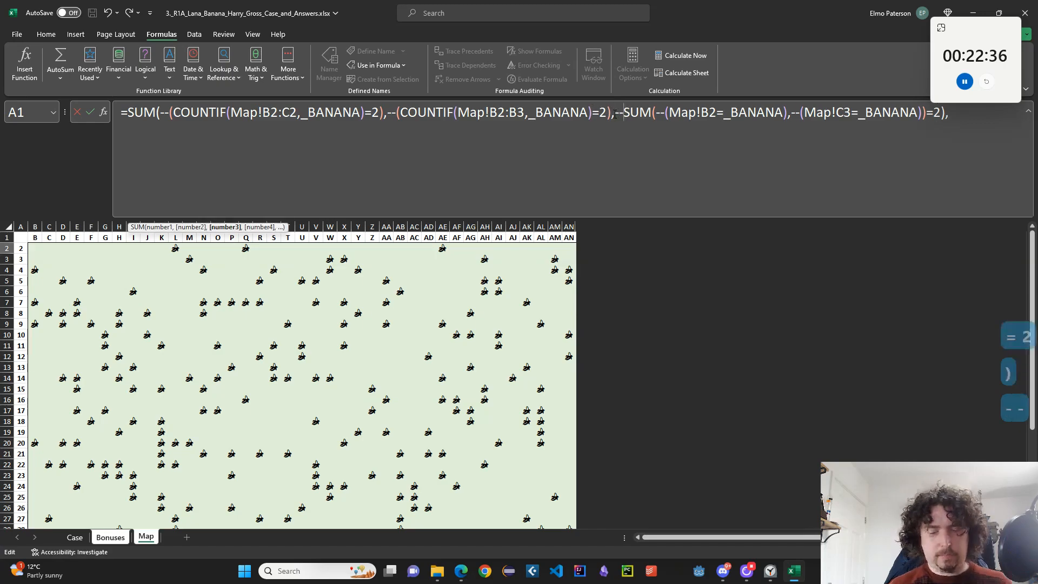
key("alt+Return")
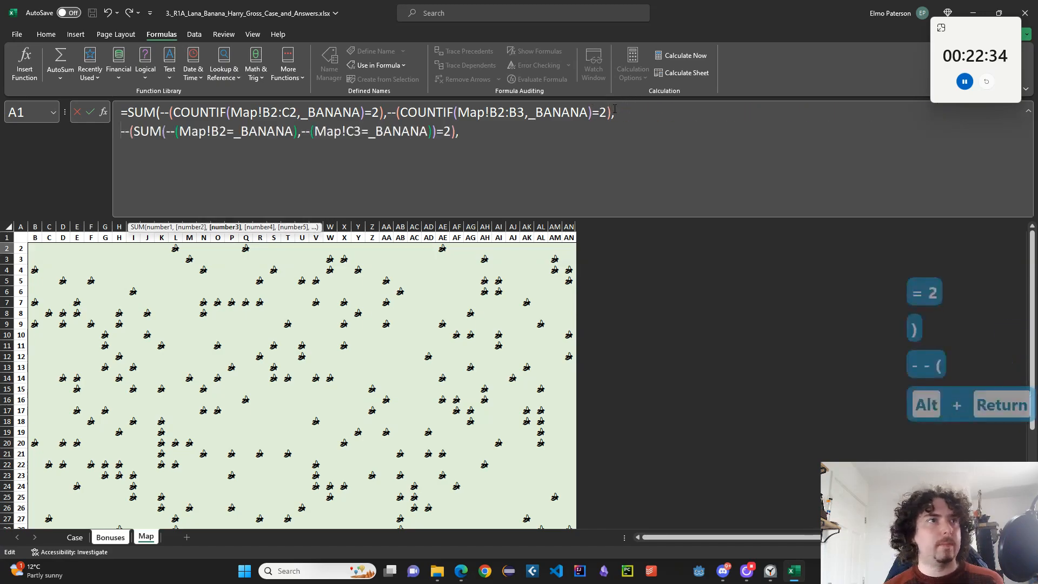
Duplicate the diagonal pair test onto a third formula line and close the outer SUM
left_click(456, 130, "shift")
key("ctrl+c")
left_click(468, 139)
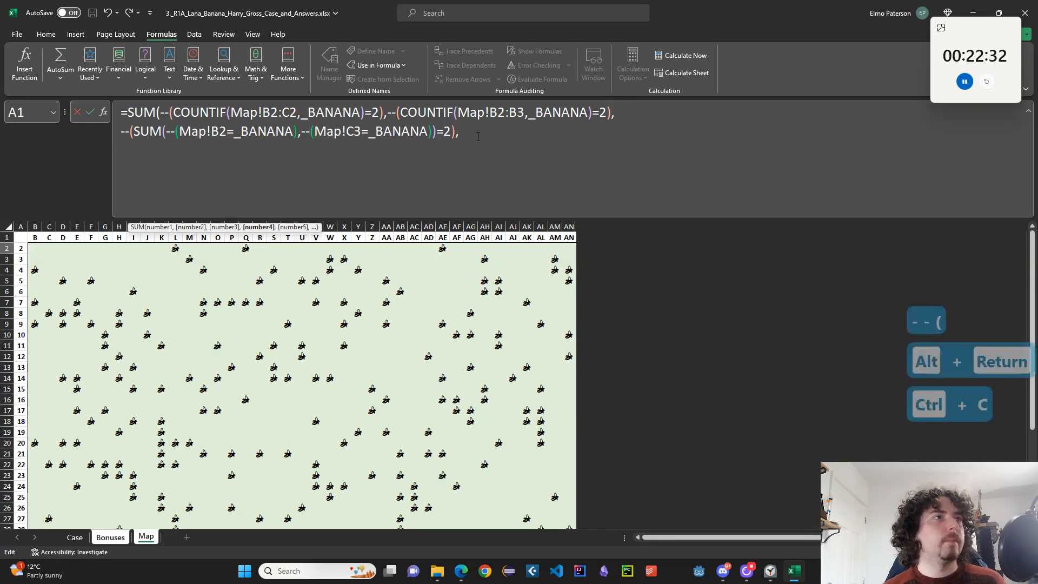
key("alt+Return")
key("ctrl+v")
type(")")
left_click(430, 150)
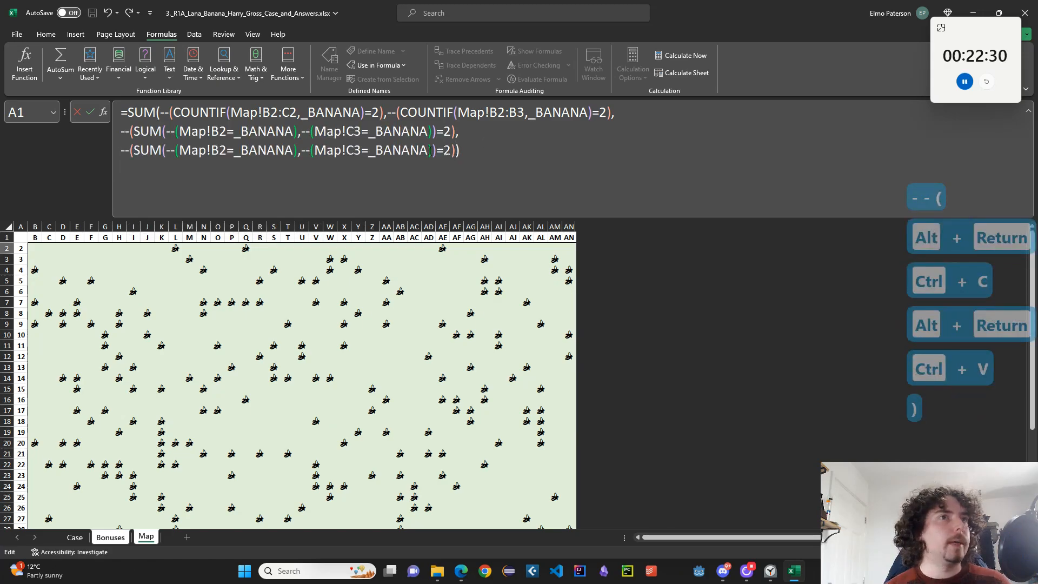
Change Map!C3 to Map!A3 in the duplicated diagonal test and commit the AT2 formula
left_click(357, 150)
key("BackSpace")
type("A")
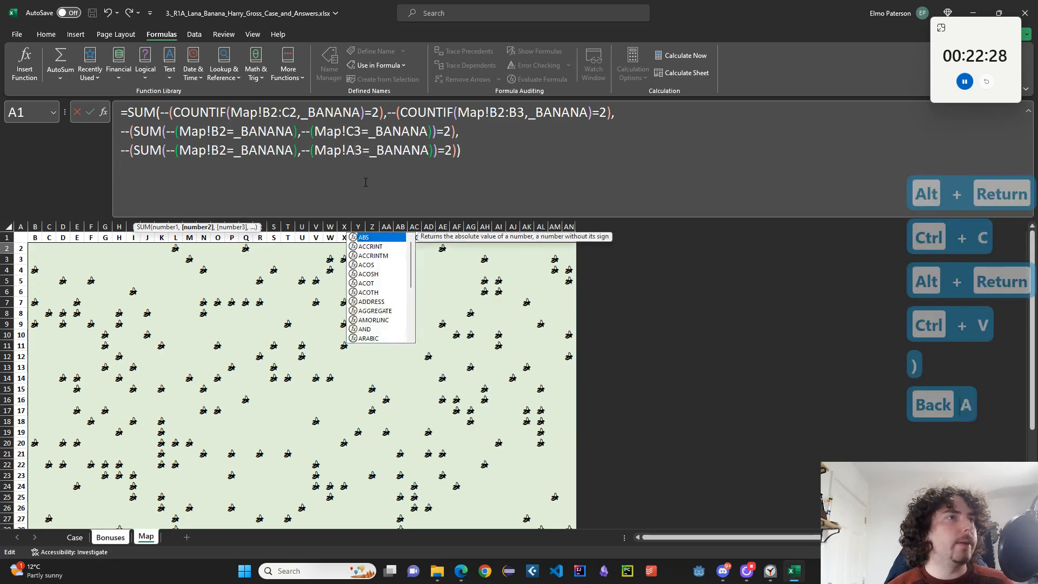
key("Return")
key("Up")
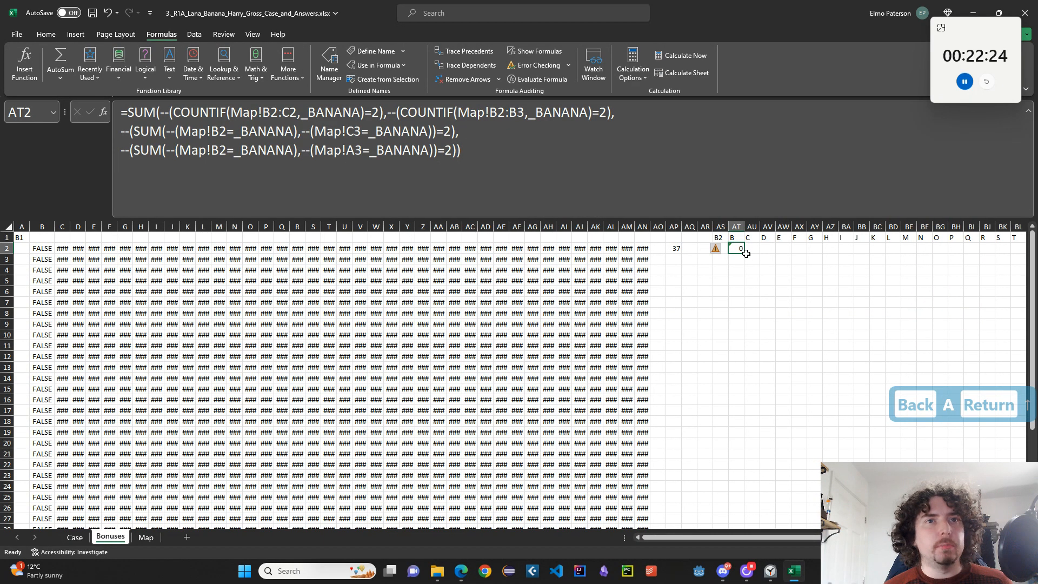
Fill the AT2 pair formula across the map-sized grid through column CF and enter 204 as the Bonus 2 answer on the Case sheet
left_click_drag(744, 254, 1018, 487)
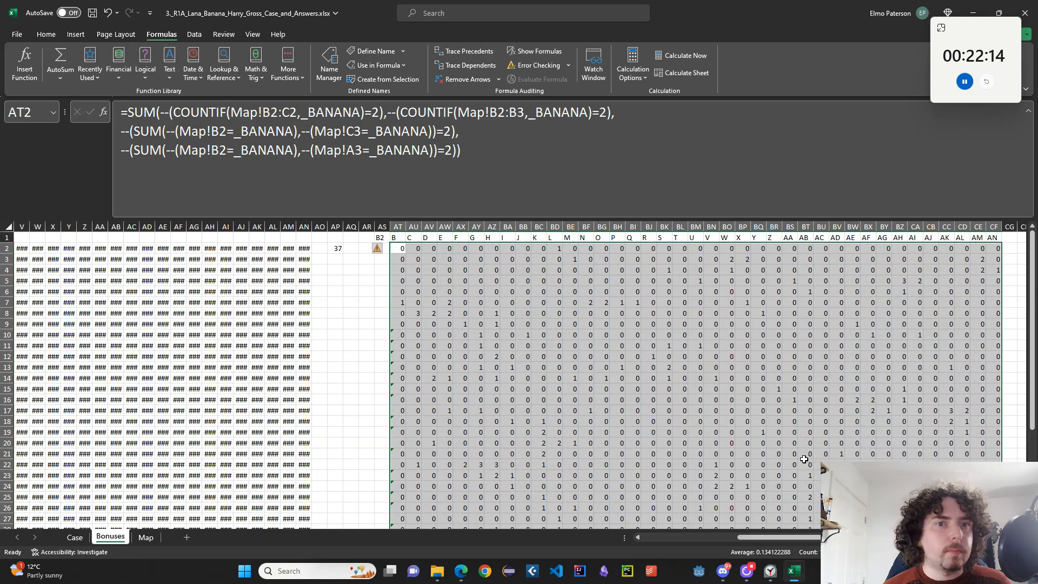
left_click(79, 537)
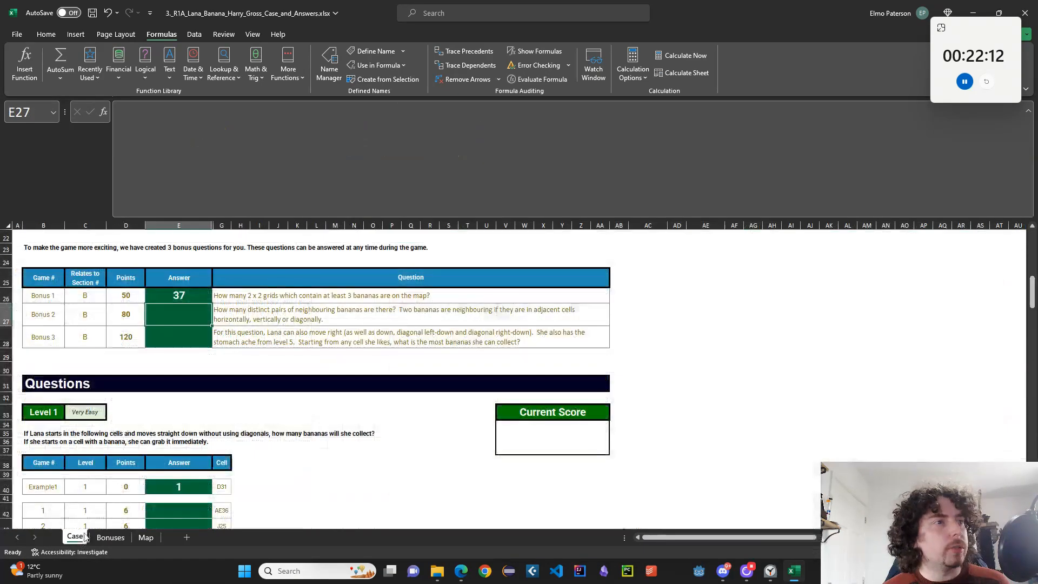
type("204")
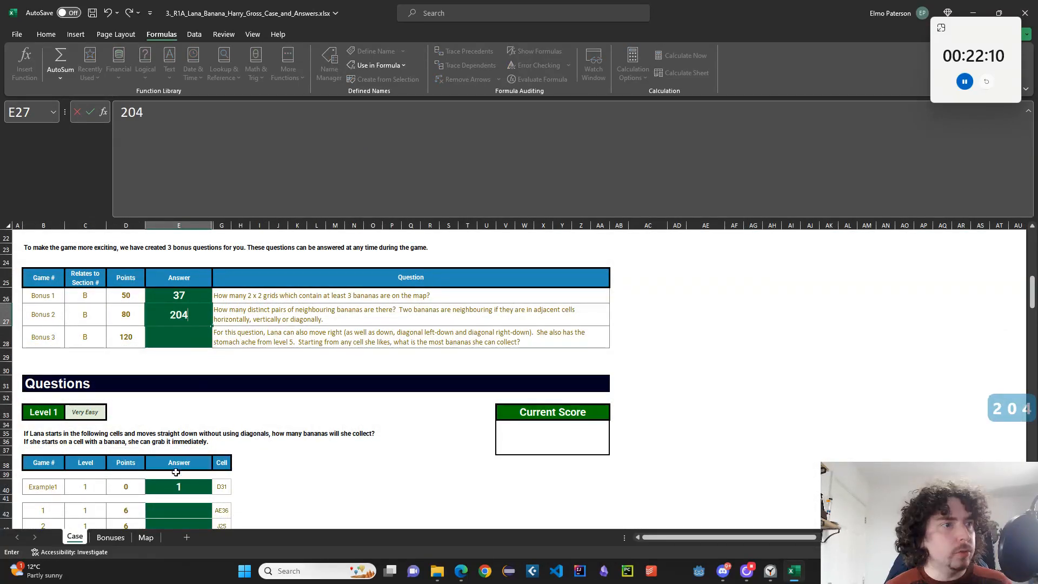
left_click(147, 538)
left_click(110, 536)
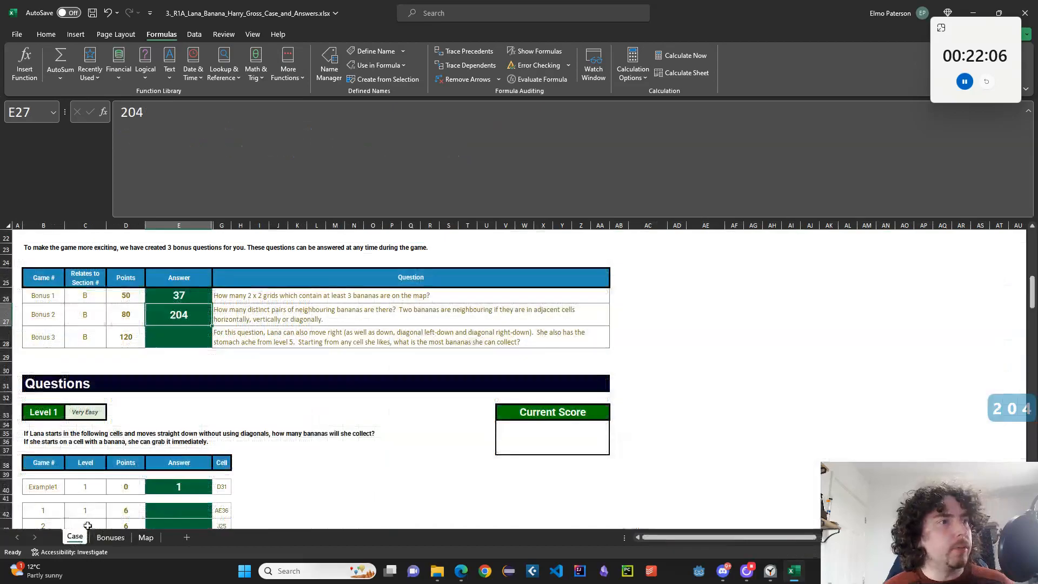
left_click(74, 537)
key("ctrl+v")
scroll(201, 436, "down", 2)
left_click(278, 415)
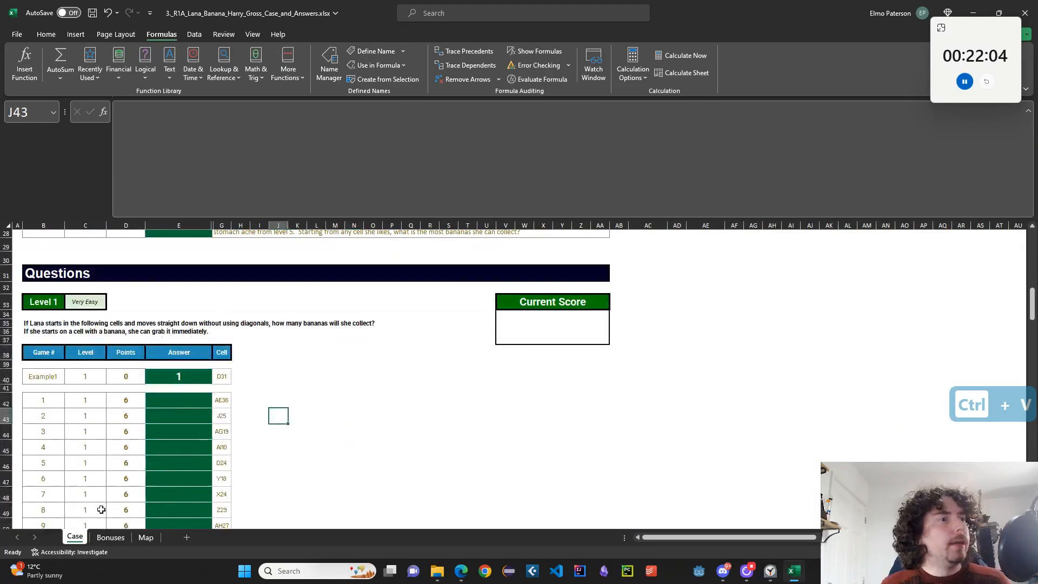
Add a new worksheet after Case and name it L1
left_click(186, 537)
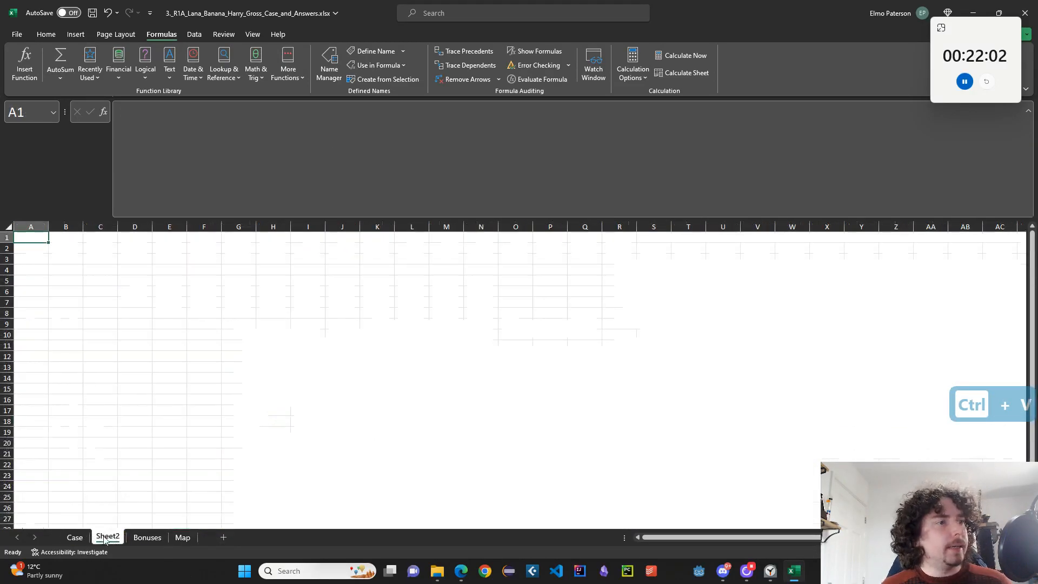
double_click(106, 537)
type("L1")
key("Return")
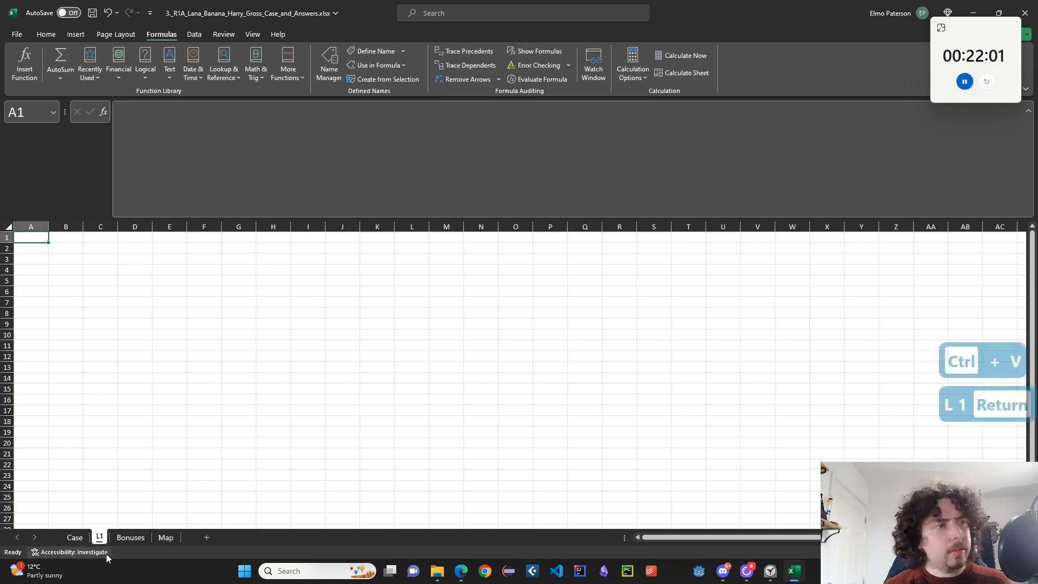
Read the Level 1, Level 2 and Level 3 questions on the Case sheet, checking them against the Map sheet
left_click(71, 535)
left_click(339, 414)
scroll(232, 373, "up", 1)
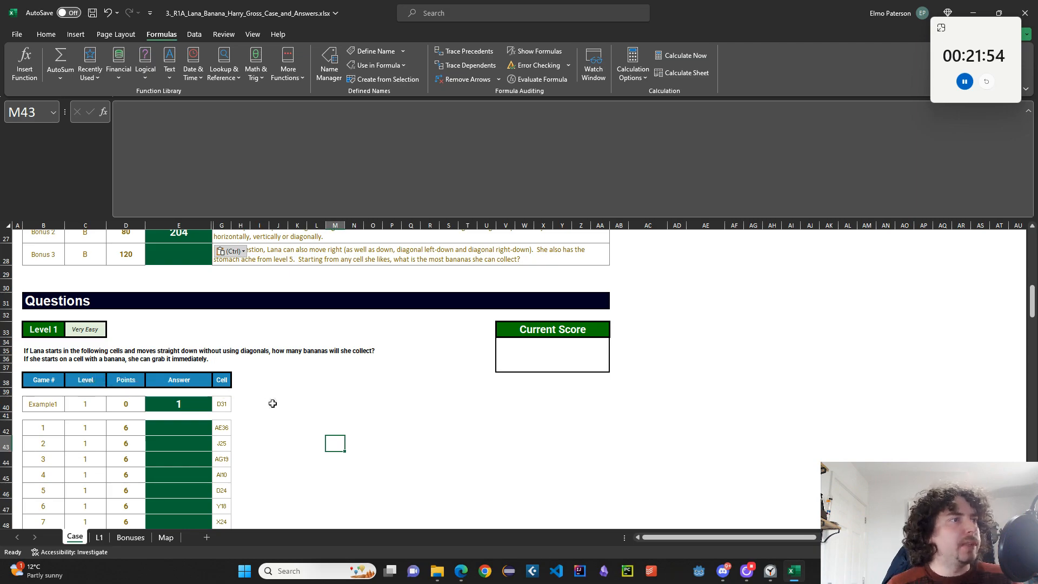
left_click(276, 404)
scroll(303, 408, "down", 7)
left_click(330, 414)
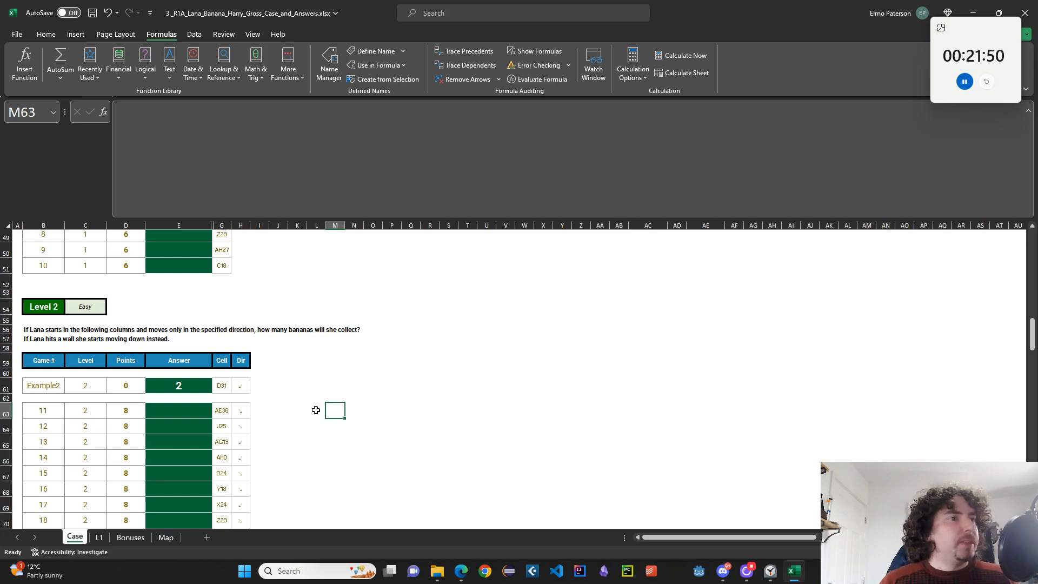
scroll(317, 416, "up", 15)
left_click(165, 537)
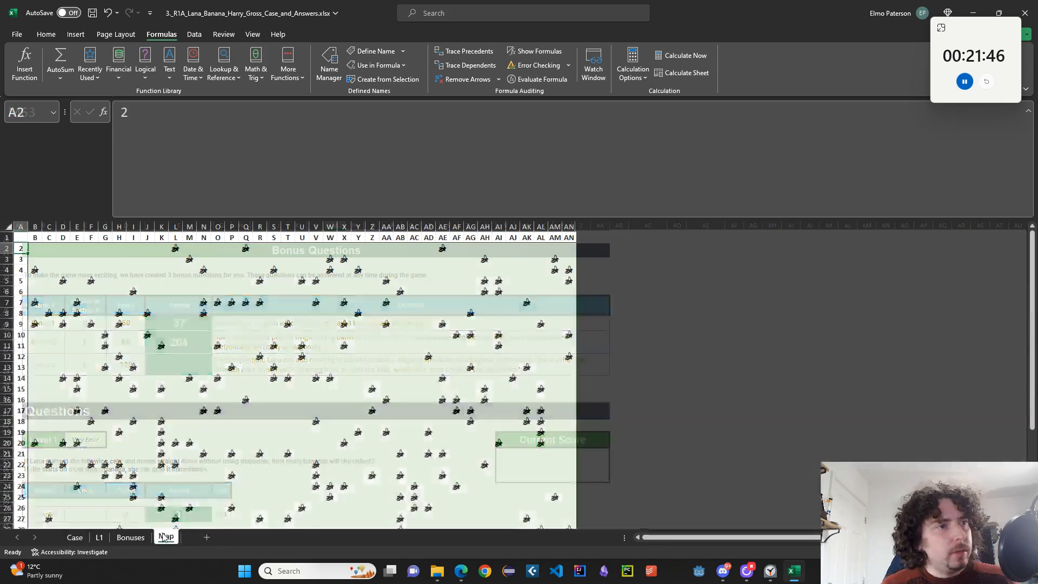
left_click(74, 537)
scroll(232, 467, "down", 15)
scroll(231, 468, "down", 12)
left_click(297, 416)
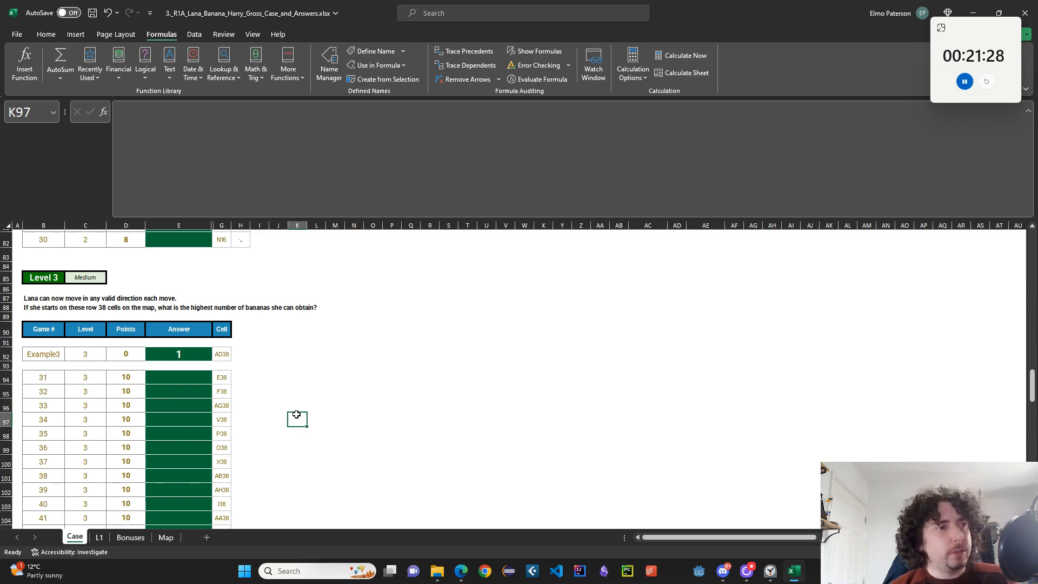
Examine the bottom rows of the Map sheet and trace possible moves between rows 38 and 40
left_click(166, 537)
scroll(189, 497, "down", 6)
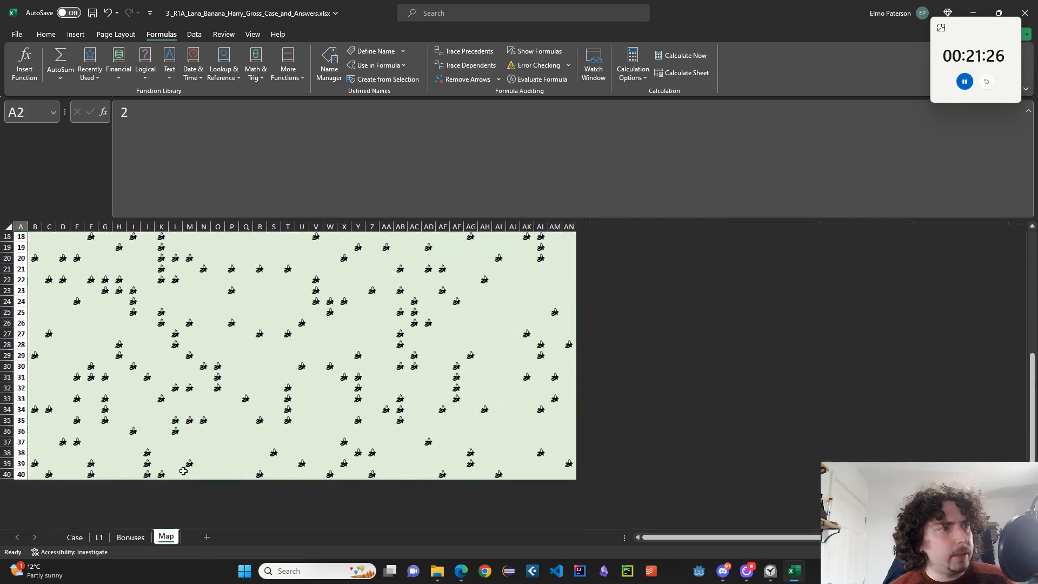
left_click(191, 455)
left_click(100, 463)
left_click(81, 463)
key("Left")
key("Down")
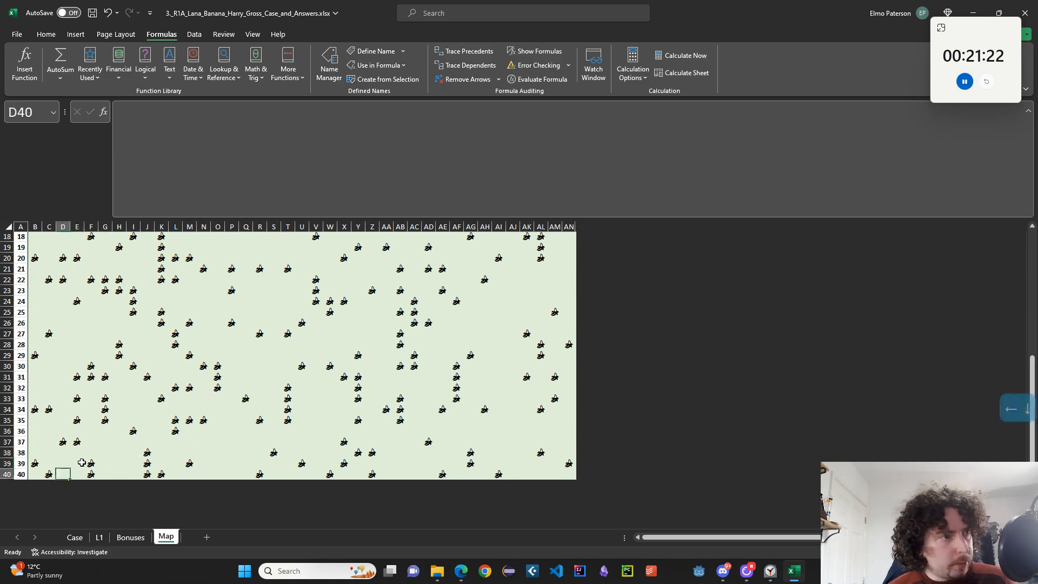
key("Right")
key("Right")
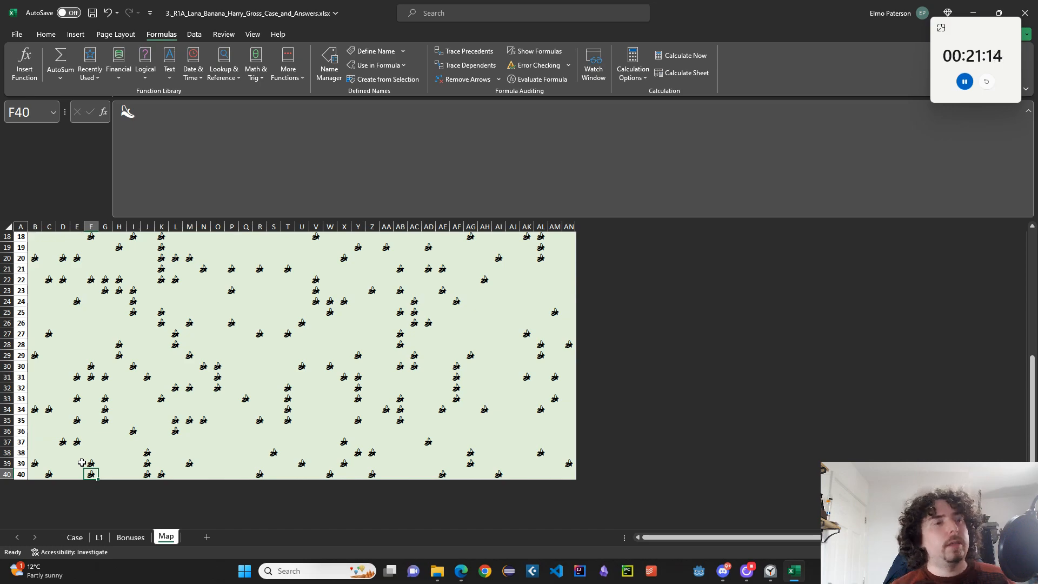
Read the Level 3 start cells and the Level 4 and Level 5 questions on the Case sheet
left_click(75, 536)
scroll(127, 490, "down", 7)
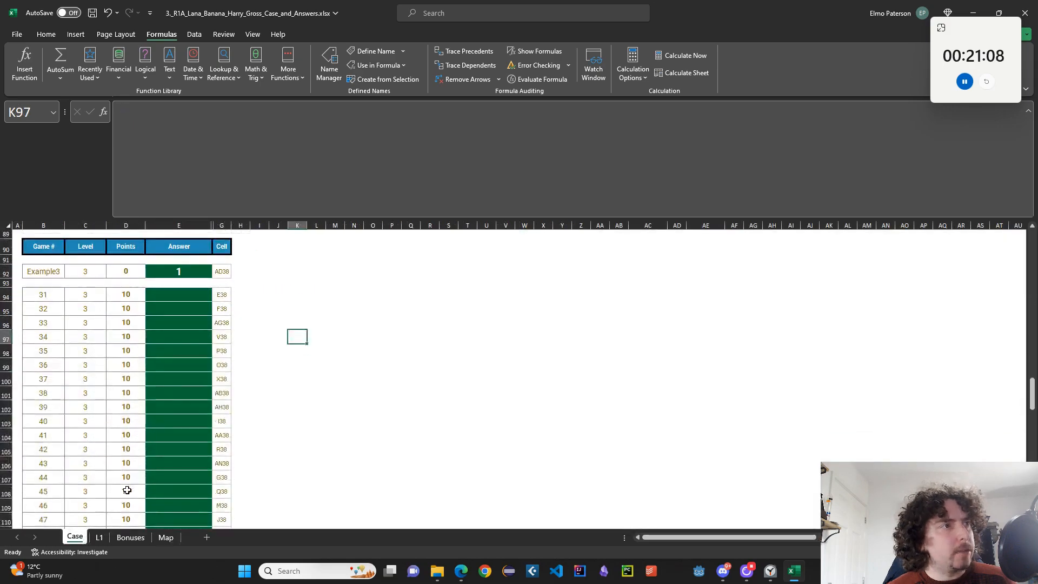
scroll(162, 451, "down", 3)
left_click(164, 449)
scroll(164, 449, "up", 2)
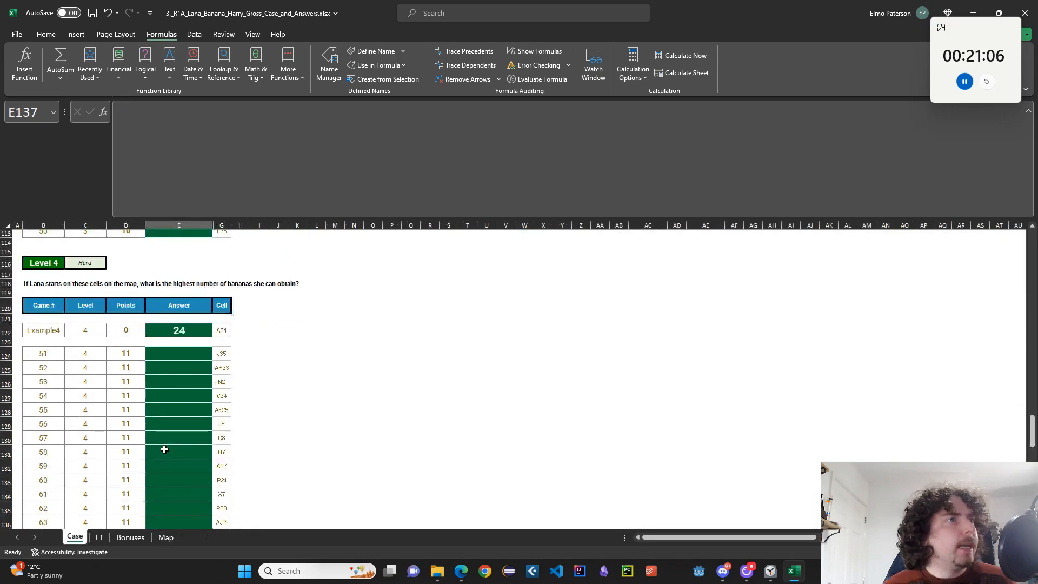
scroll(164, 449, "up", 1)
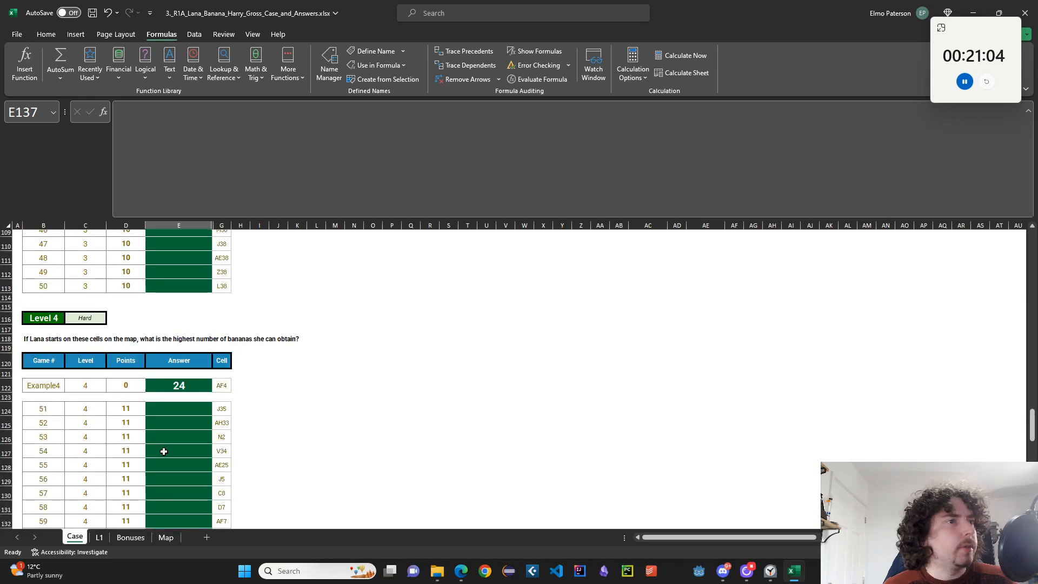
scroll(164, 450, "up", 10)
left_click(169, 456)
scroll(170, 456, "down", 4)
scroll(169, 458, "down", 10)
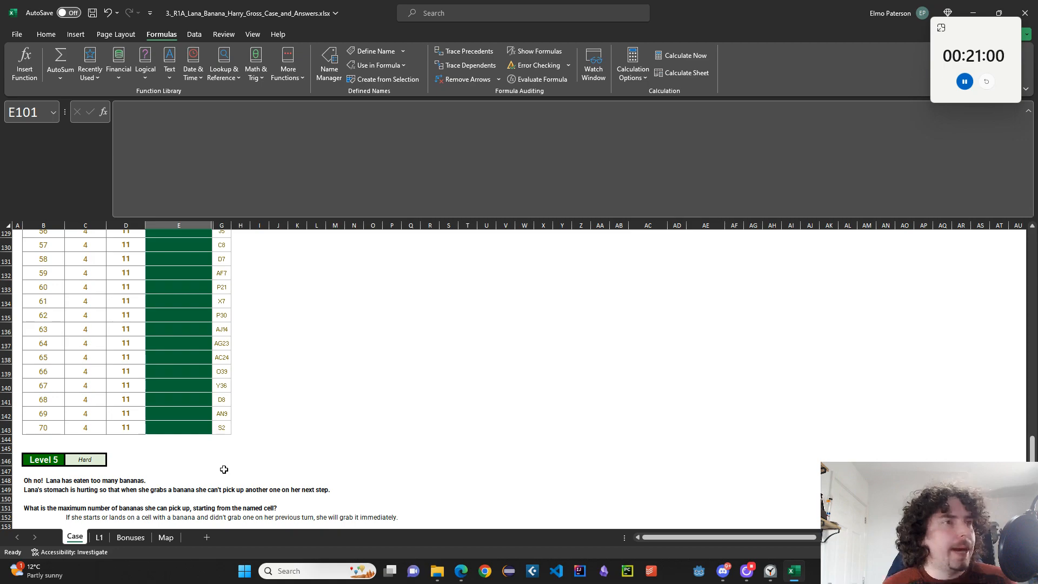
Add a scratch worksheet, calculate =POWER(3,38) in A1 and clear the cell again
left_click(207, 537)
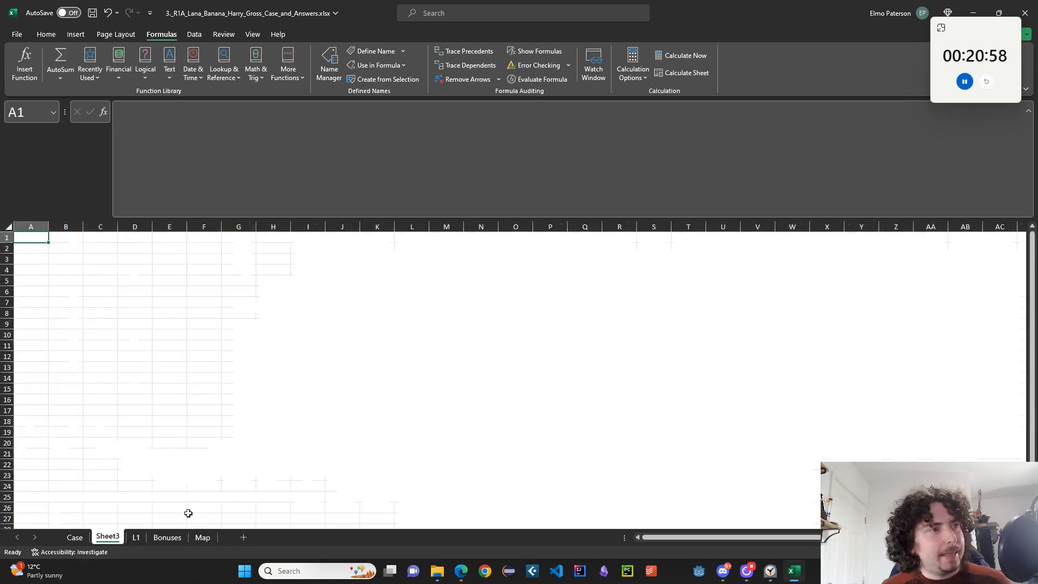
type("=")
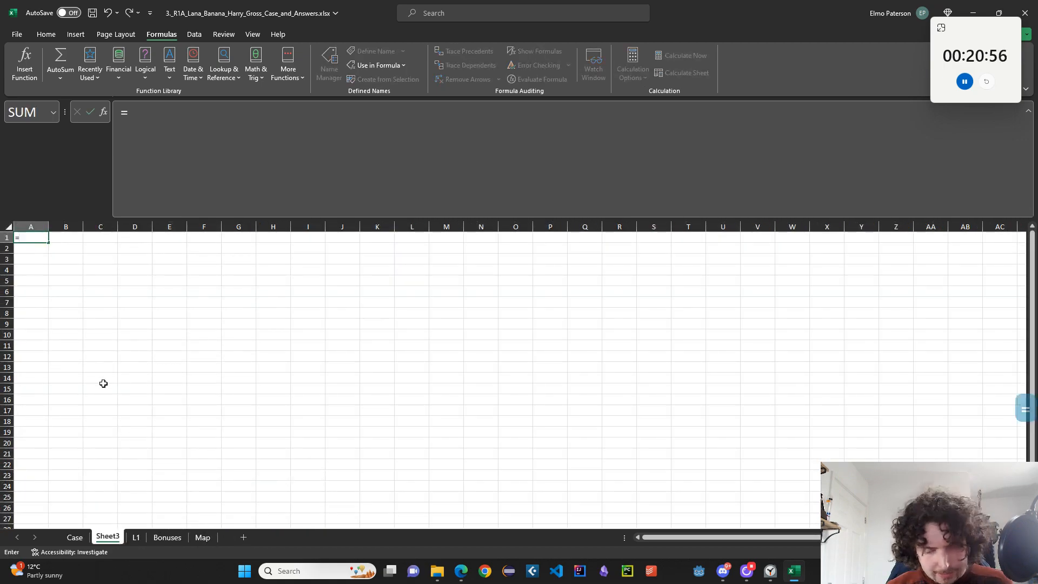
type("POWER(")
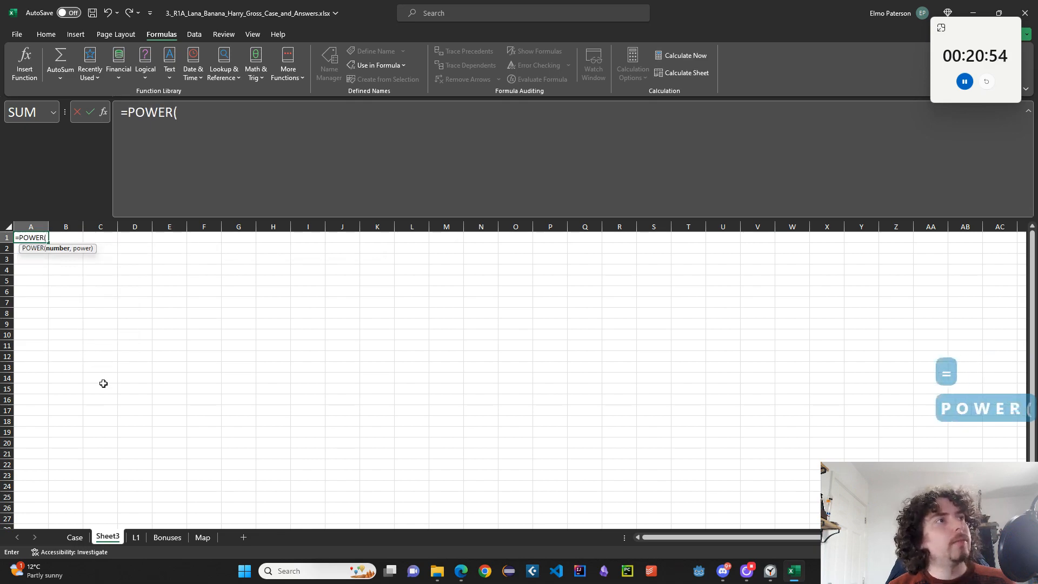
type("3,")
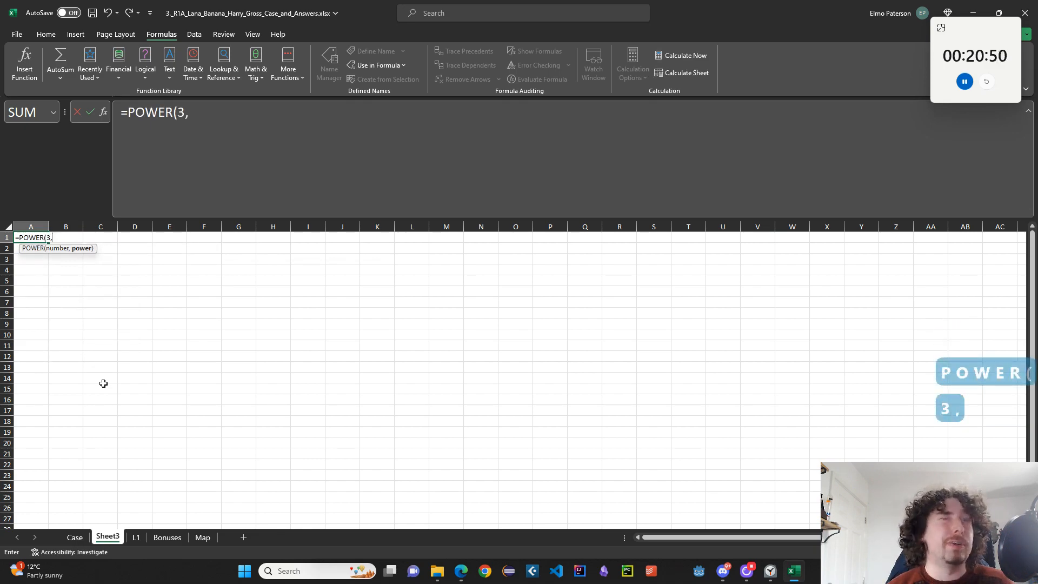
type("38")
key("Return")
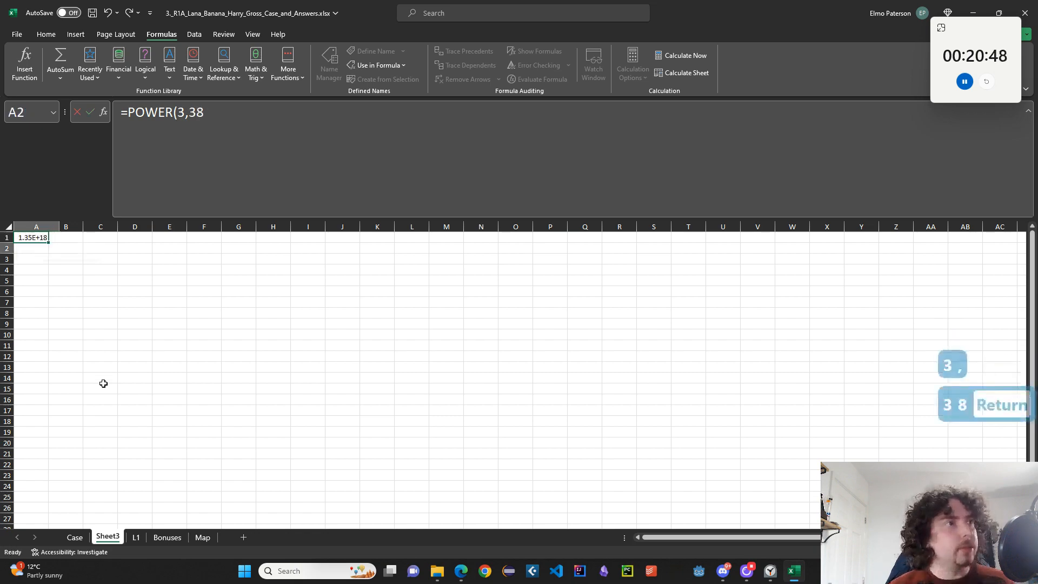
key("Up")
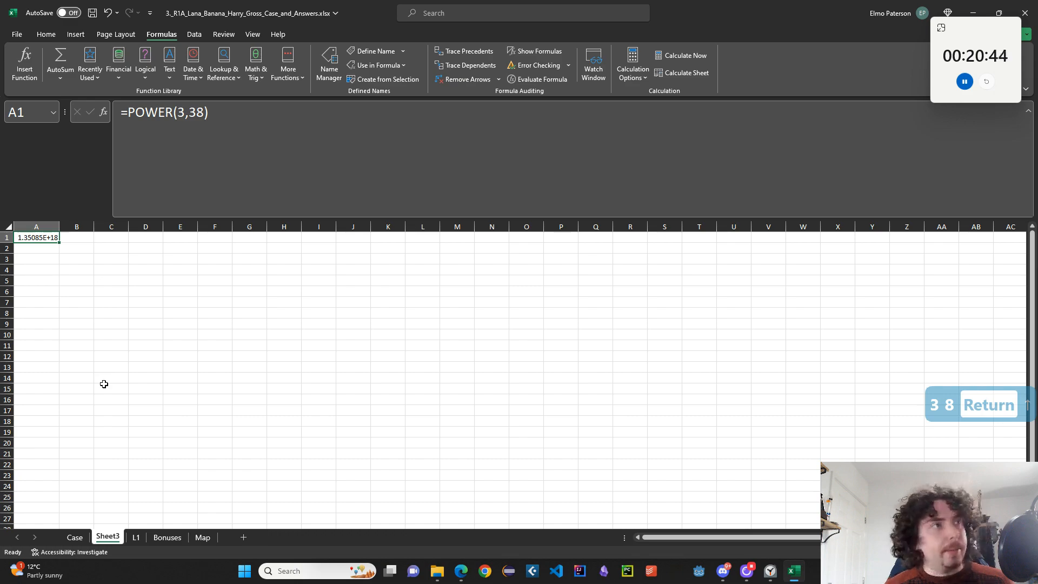
key("Delete")
Examine the Level 5 stomach-ache rules and the game list on the Case sheet
left_click(74, 537)
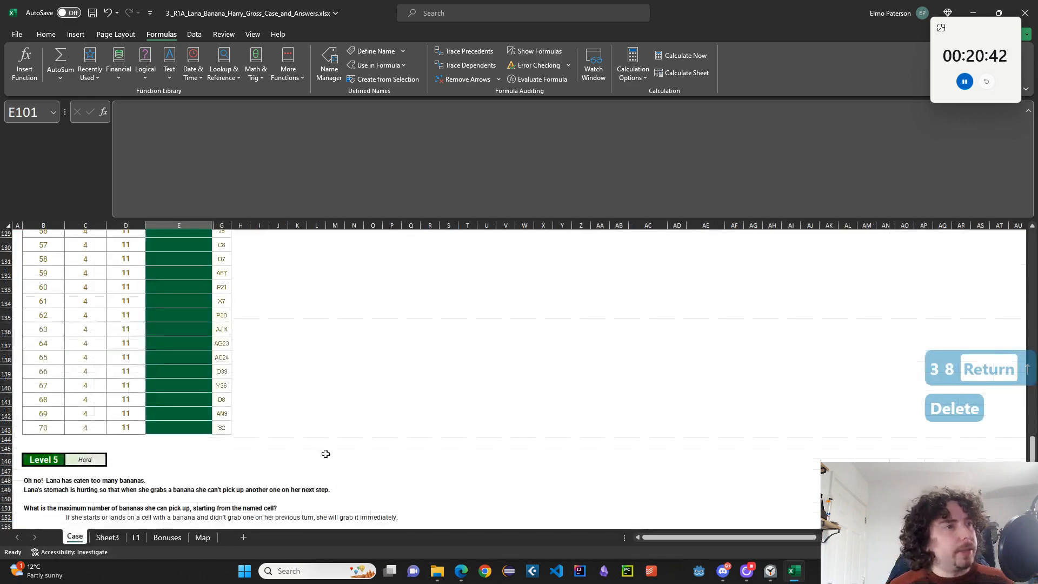
scroll(324, 449, "down", 5)
left_click(277, 424)
scroll(281, 425, "up", 1)
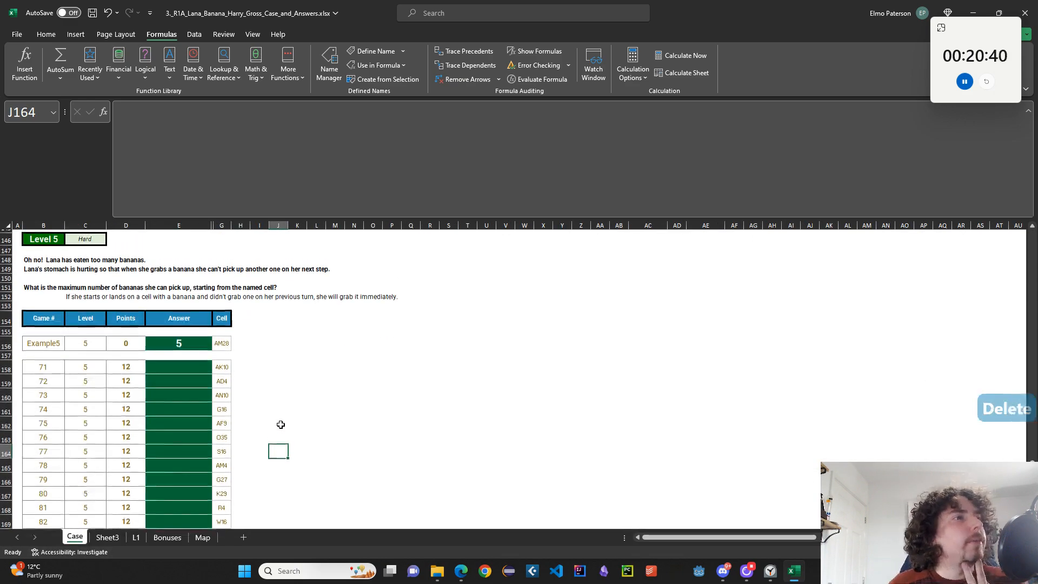
scroll(275, 414, "up", 3)
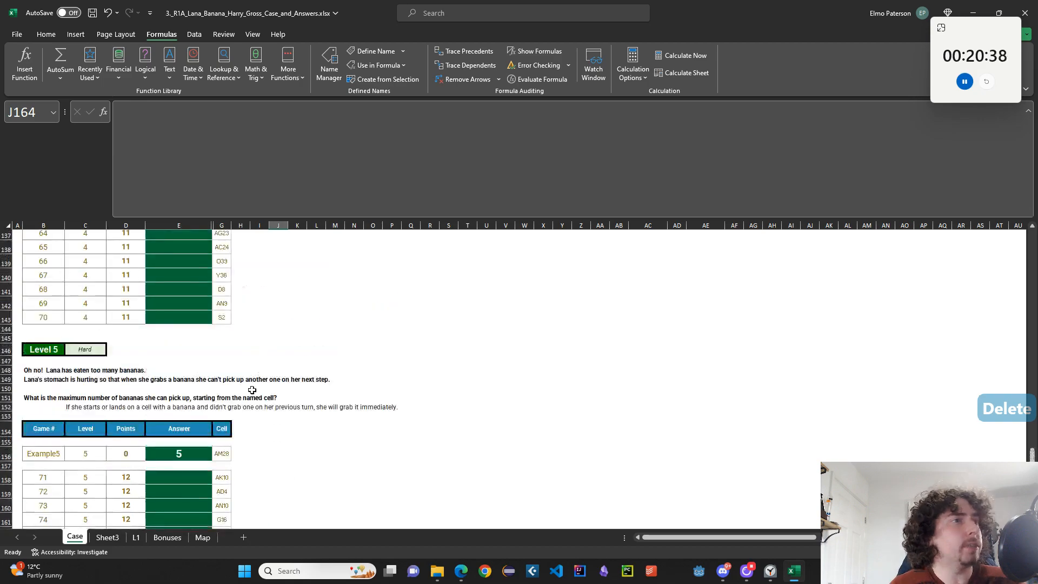
left_click(85, 388)
scroll(241, 414, "down", 2)
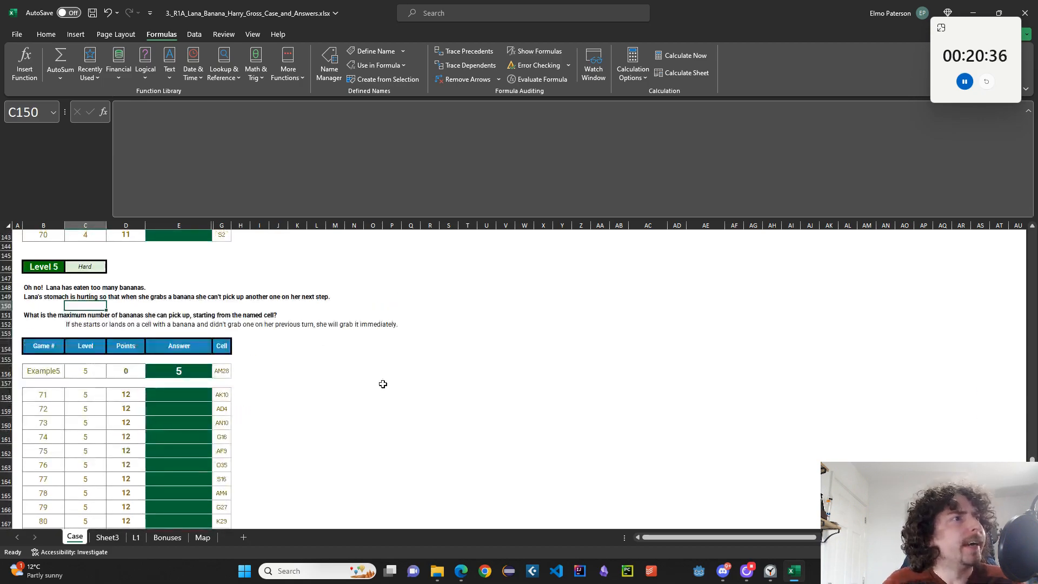
left_click(383, 384)
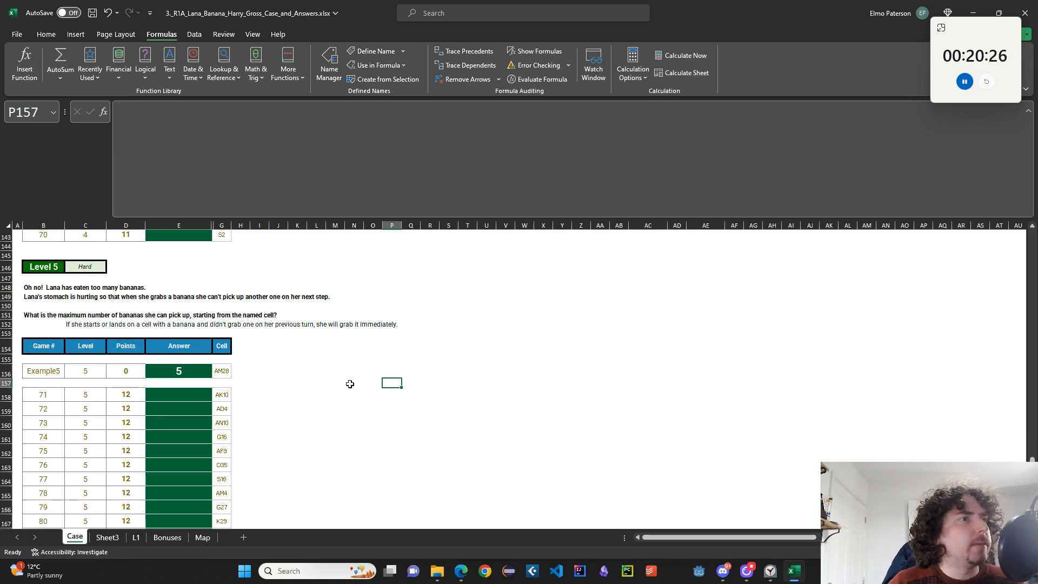
scroll(350, 384, "down", 1)
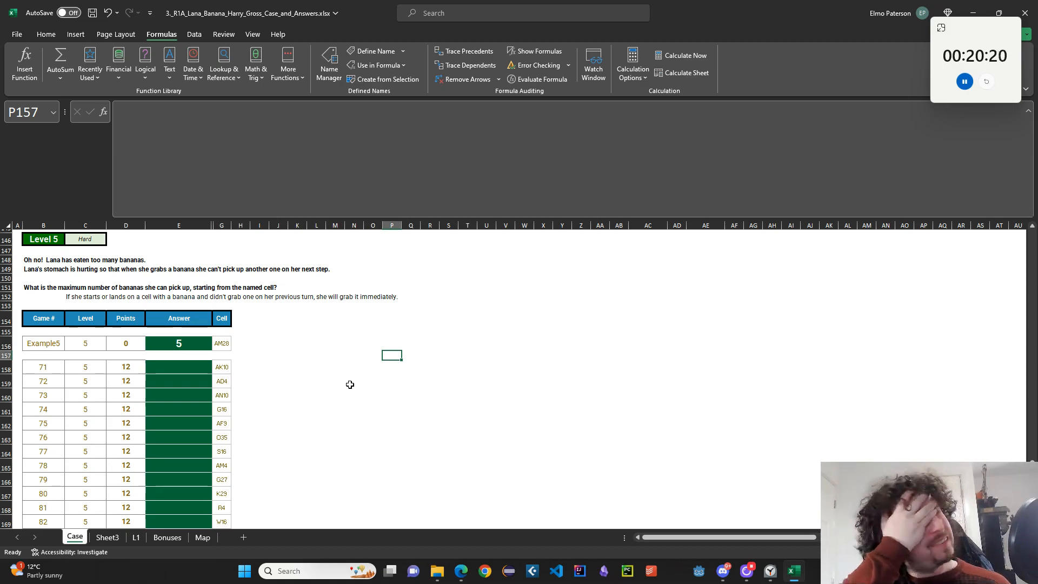
Review the Case sheet back up to the bonus questions and the Level 1 game table
scroll(387, 376, "up", 16)
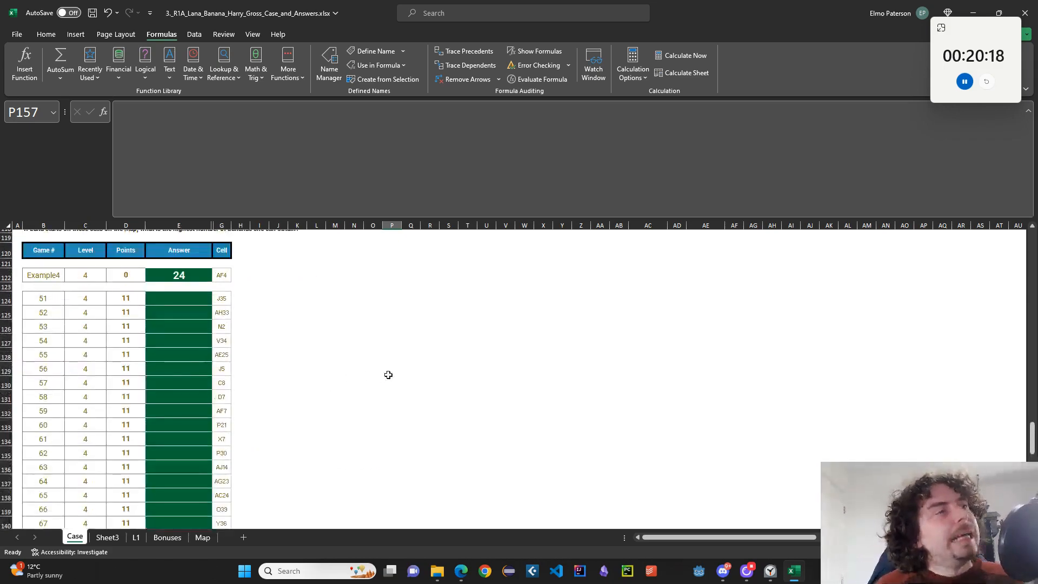
scroll(391, 367, "up", 9)
left_click(220, 405)
scroll(218, 447, "up", 19)
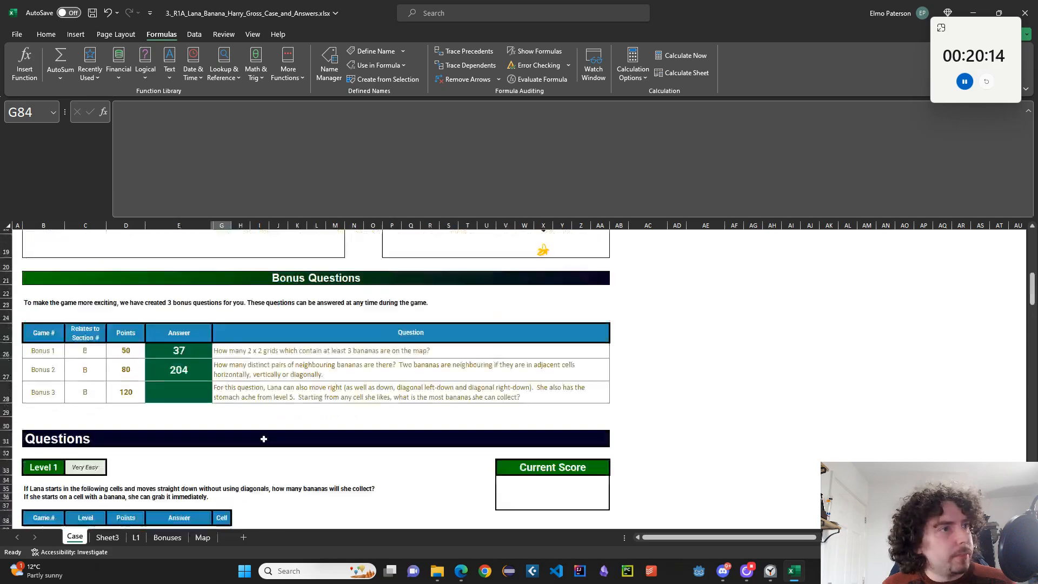
scroll(262, 437, "down", 10)
scroll(252, 443, "up", 5)
scroll(253, 440, "down", 1)
scroll(254, 440, "up", 1)
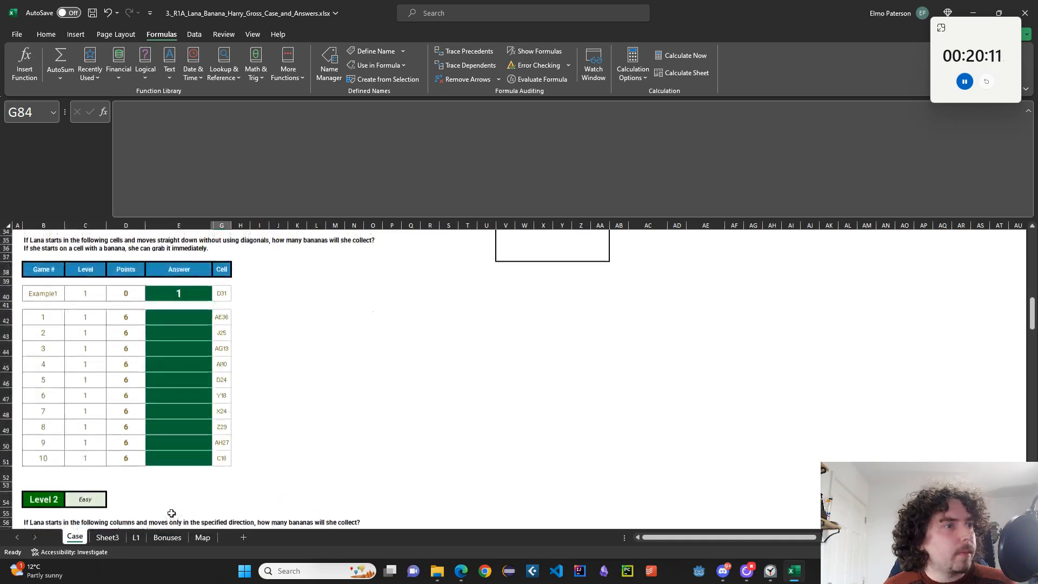
On the L1 sheet, enter Index with value 1 in row 1, and the labels Starting Cell in A3 and Direction in A4
left_click(131, 539)
type("Index")
key("Tab")
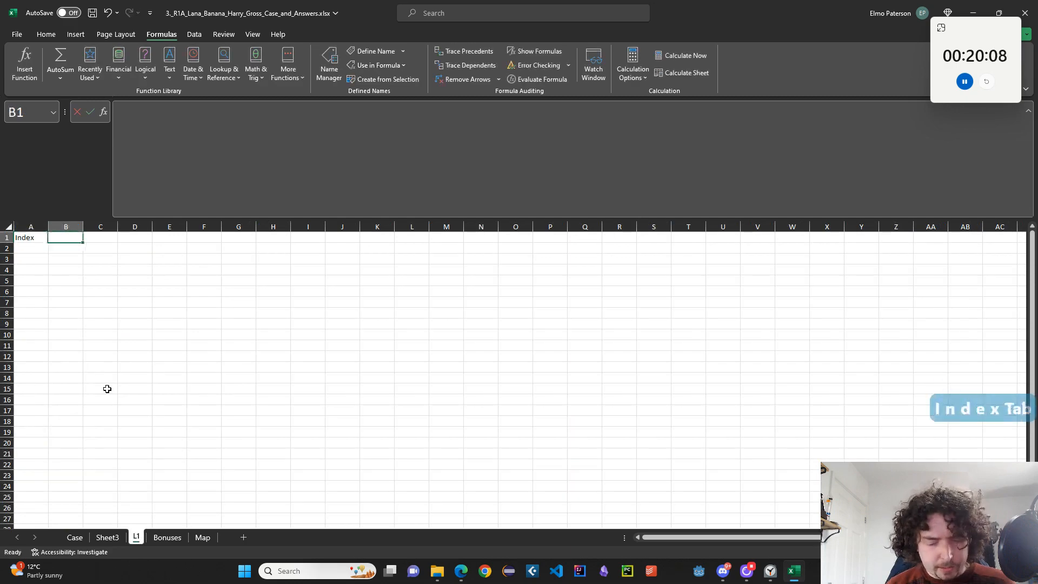
type("1")
key("Return")
key("Return")
type("S")
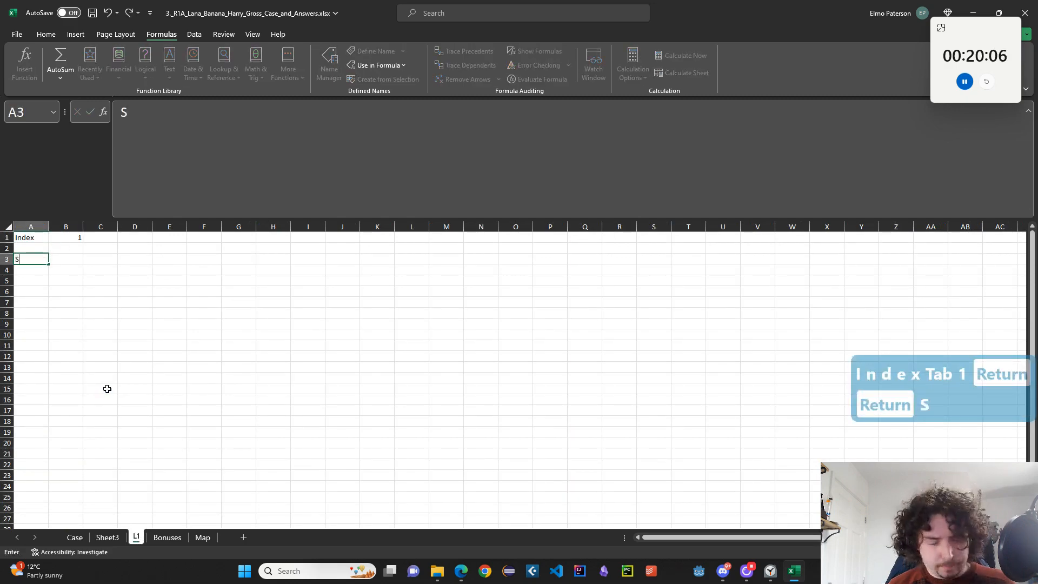
type("tarting Cell")
key("Return")
type("D")
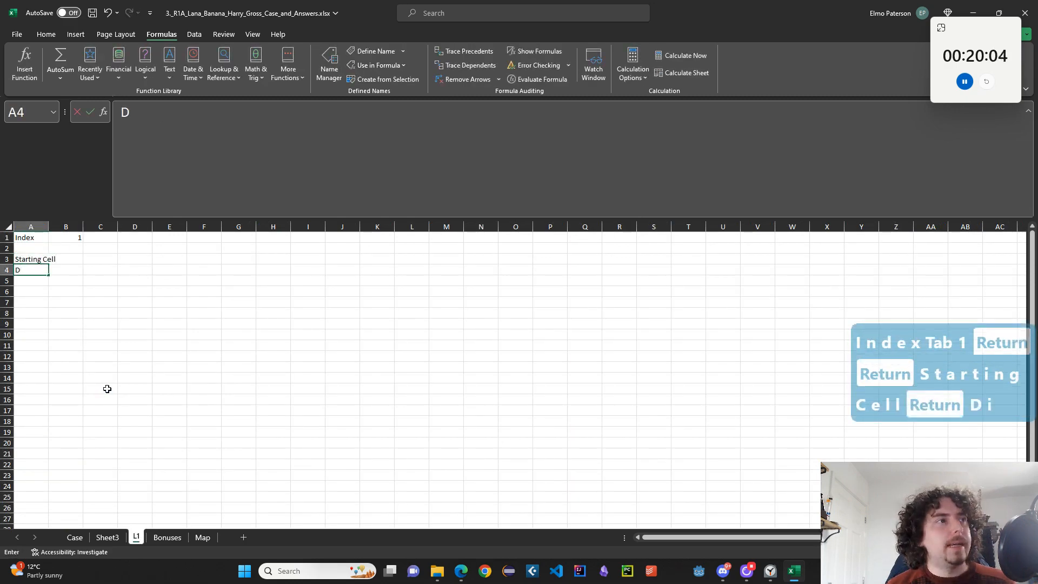
type("irection")
key("Return")
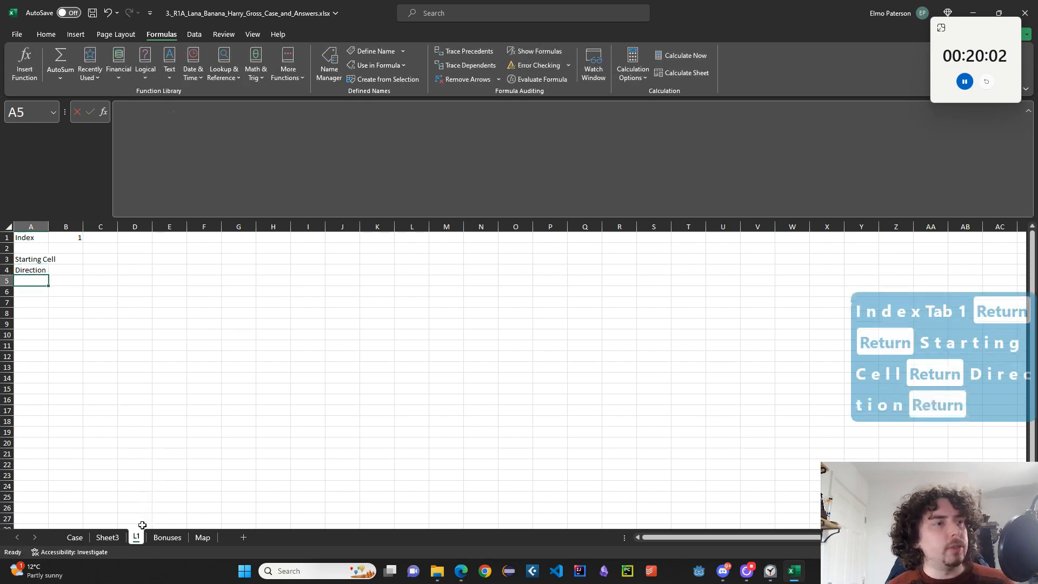
Rename the L1 sheet to L1&2 and widen column A to fit the labels
type("&2")
key("Return")
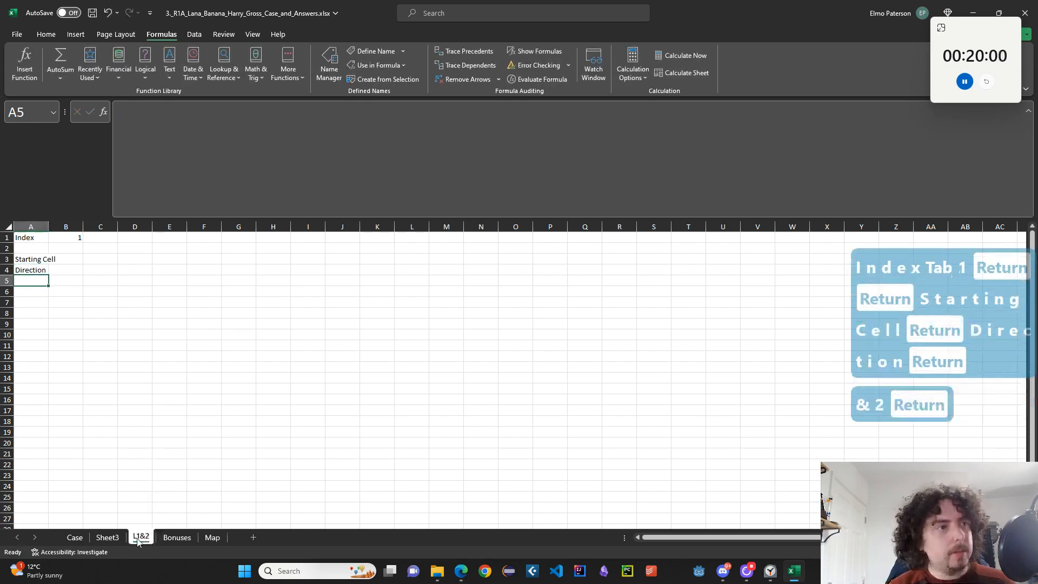
left_click(116, 364)
left_click_drag(48, 226, 83, 226)
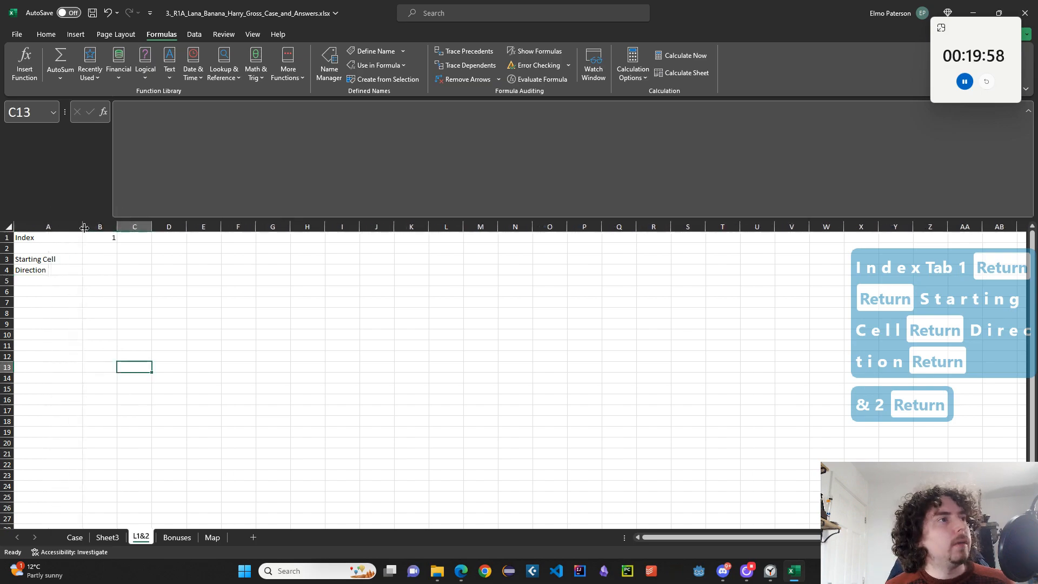
Move the Starting Cell and Direction labels down one row to A4:A5 and enter the label Level in A2
left_click_drag(32, 260, 33, 270)
key("ctrl+x")
left_click(32, 270)
key("ctrl+v")
left_click(32, 247)
type("Level")
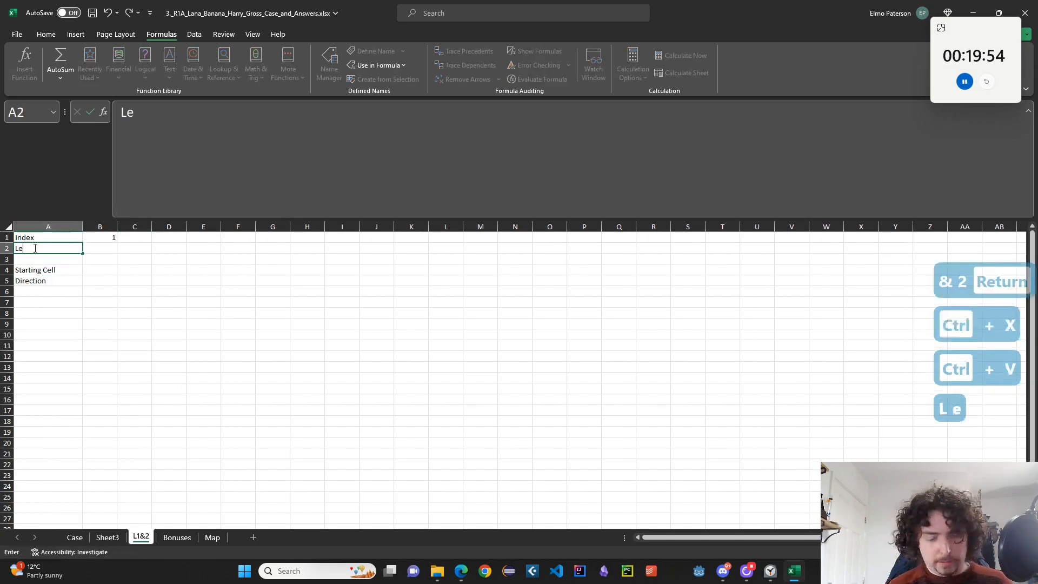
key("Return")
Copy the three direction arrows from the Case sheet into D4:F4 of L1&2, and set the level in B2 to 1
left_click(75, 536)
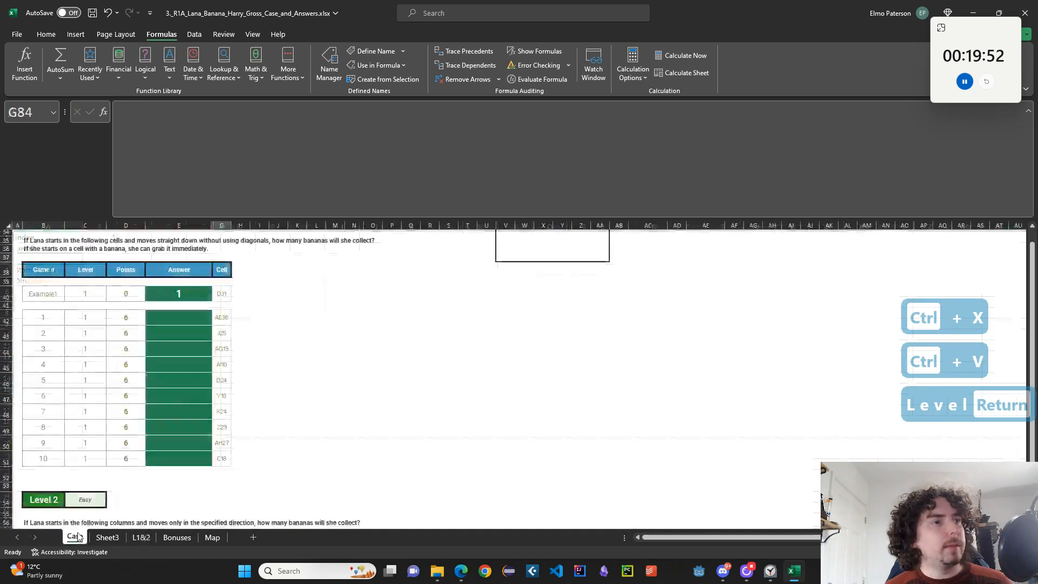
scroll(364, 492, "up", 9)
scroll(363, 491, "down", 3)
left_click_drag(411, 372, 448, 372)
key("ctrl+c")
left_click(141, 537)
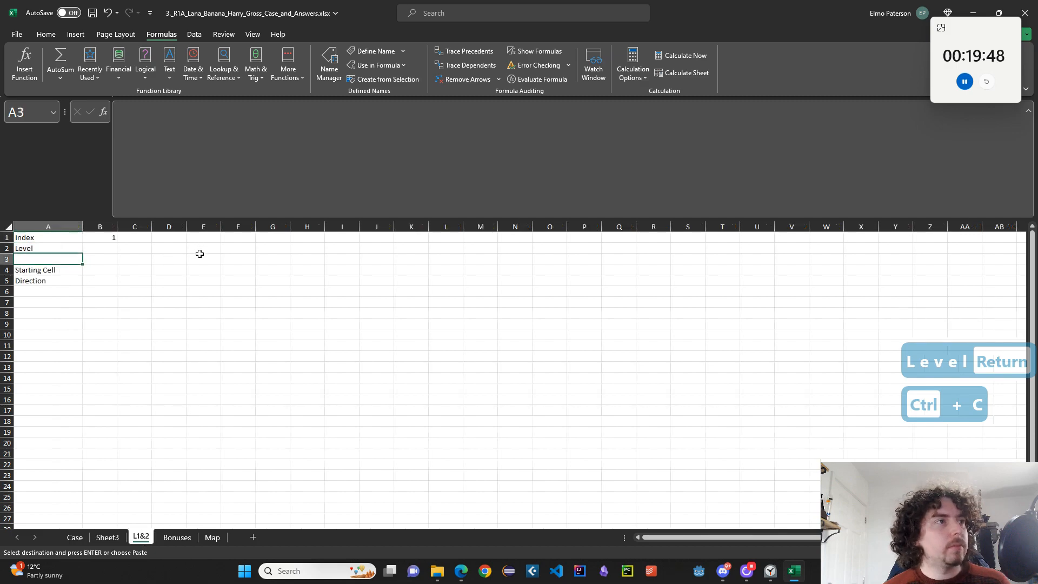
left_click(167, 259)
left_click(162, 273)
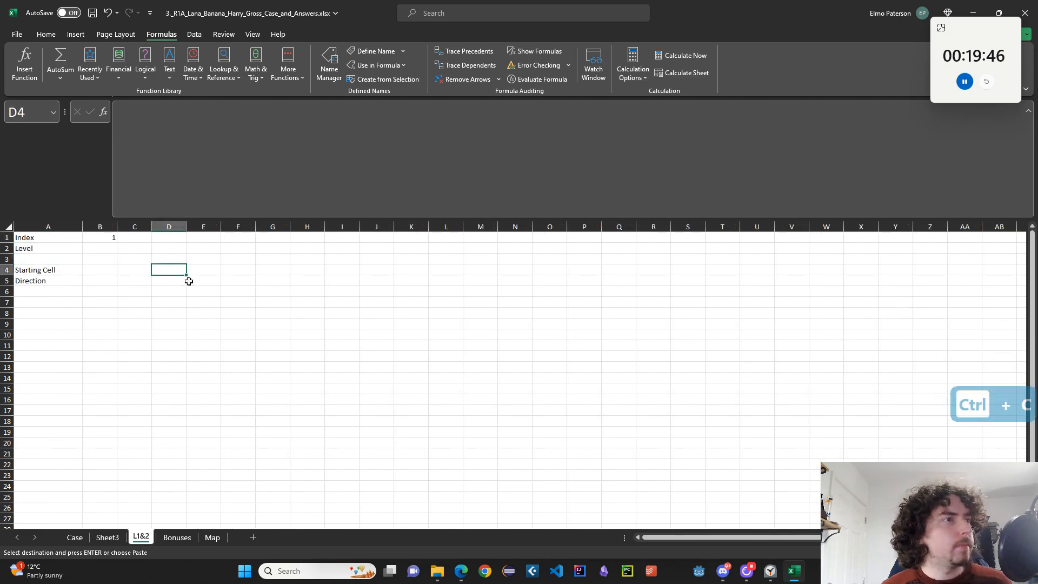
key("ctrl+v")
left_click(96, 278)
left_click(111, 248)
type("1")
Start an INDEX(CHOOSE( formula in B4 that lists the Level 1 cells Case!G40:G51 and the Level 2 cells Case!G61:G82
left_click(102, 276)
type("=C")
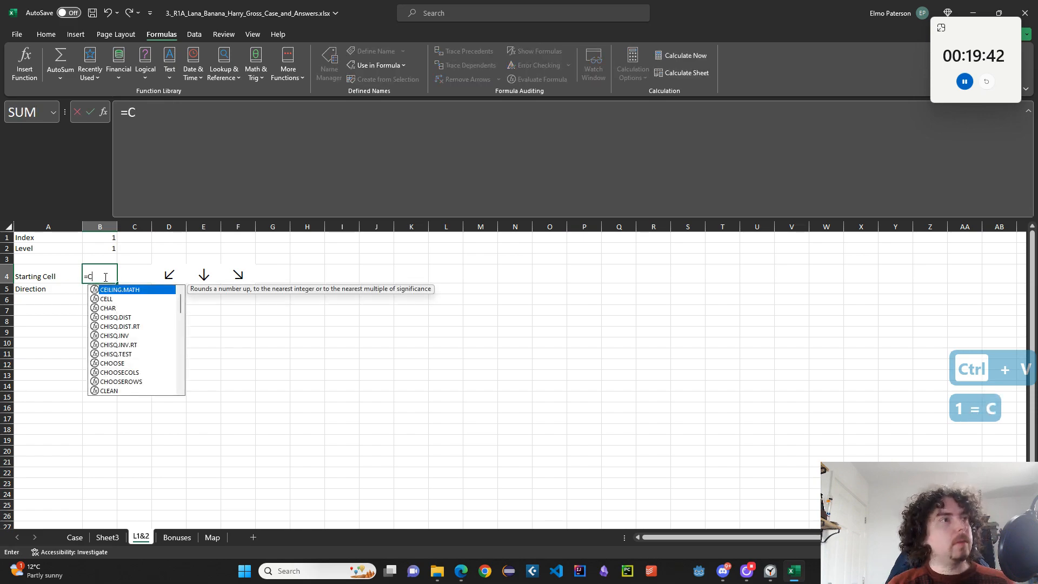
key("shift+BackSpace")
type("INDEX(CHOOSE(")
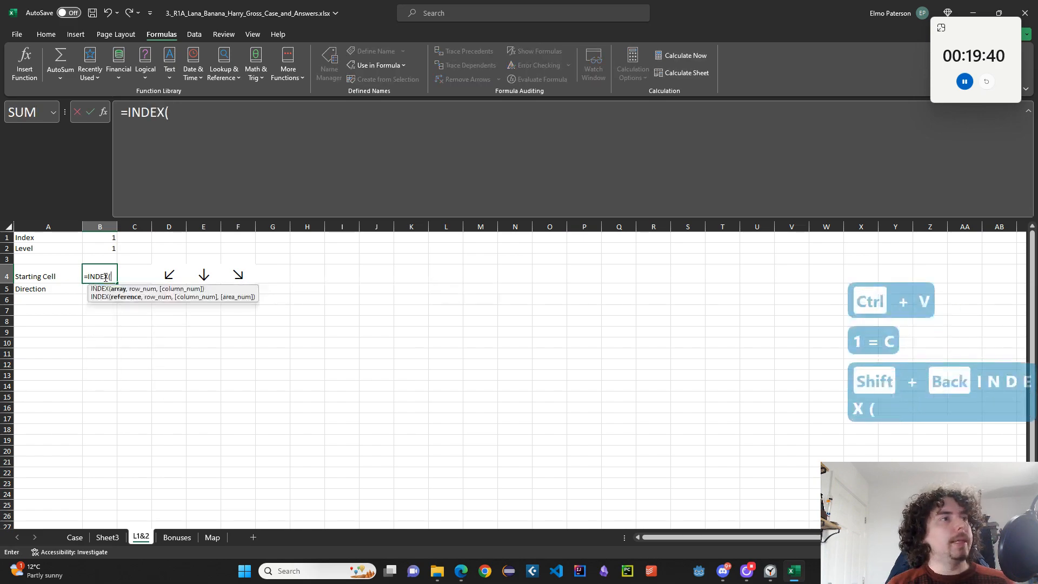
left_click(107, 537)
left_click(74, 536)
scroll(126, 484, "down", 3)
scroll(127, 485, "down", 6)
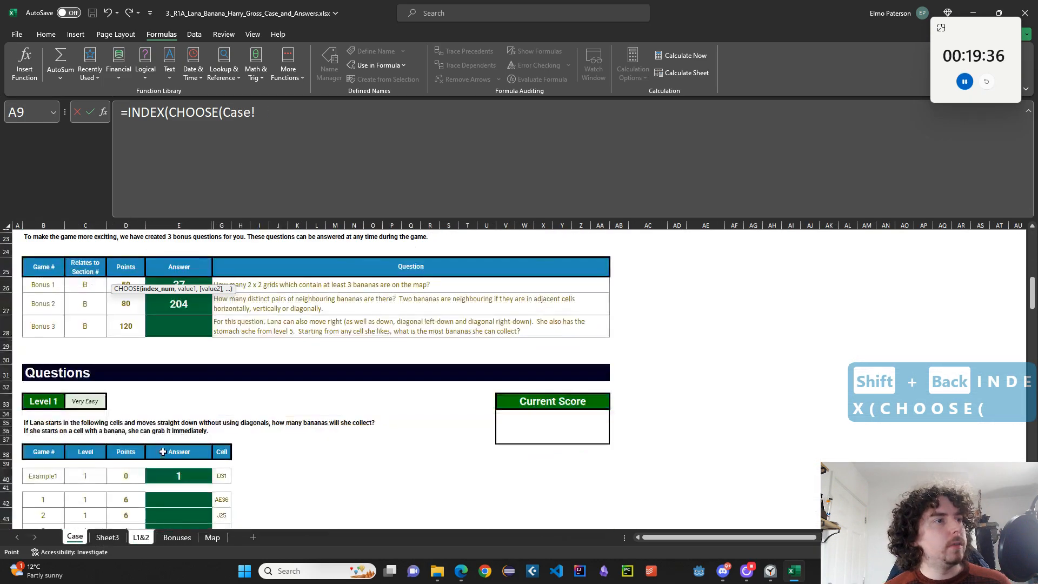
left_click_drag(221, 311, 225, 475)
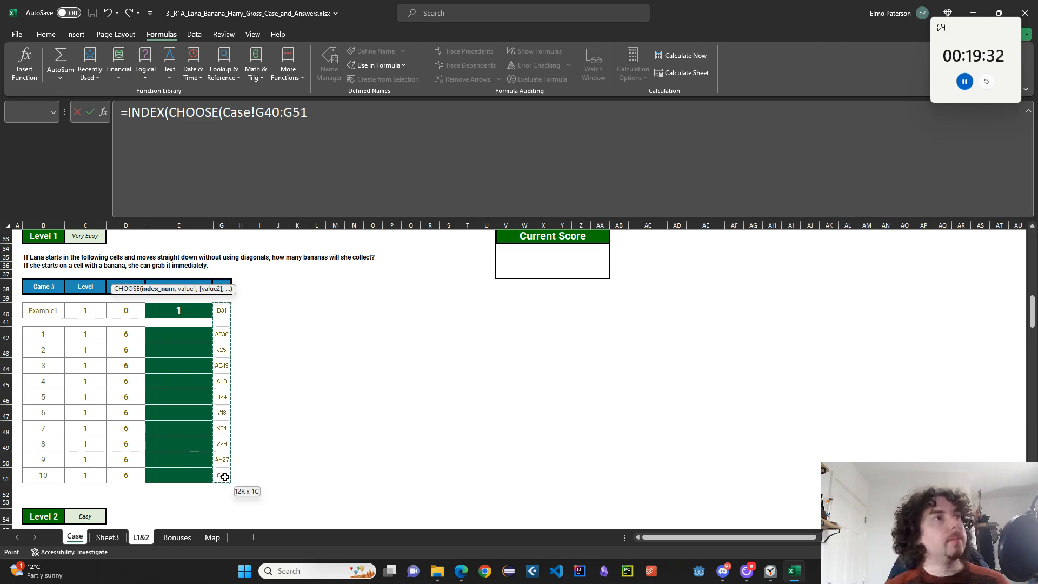
type(",")
scroll(254, 465, "down", 5)
left_click(224, 371)
scroll(222, 440, "down", 5)
left_click(228, 473, "shift")
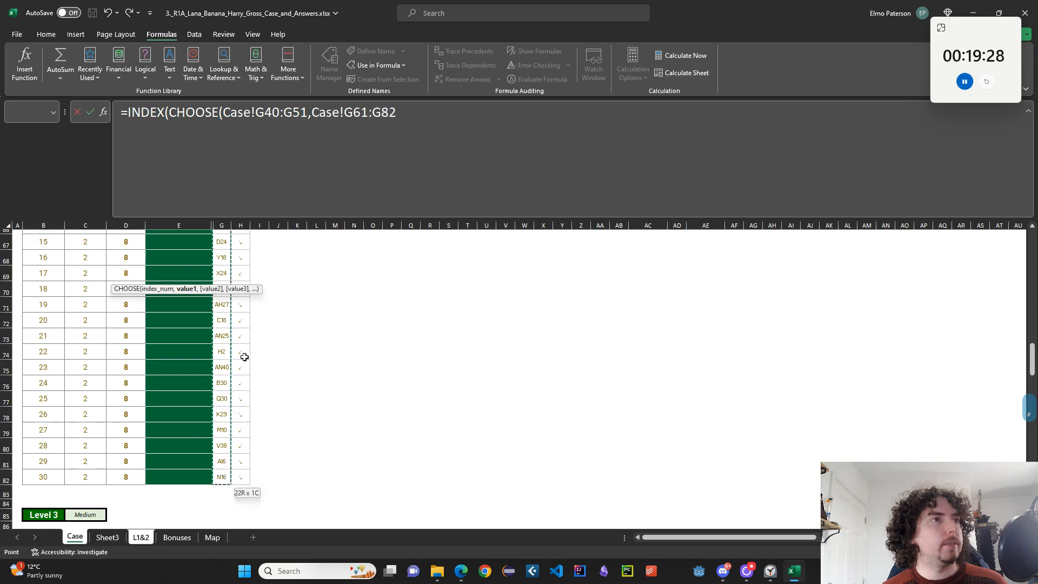
Insert B2 as the CHOOSE selector and complete the starting cell formula as =INDEX(CHOOSE(B2,Case!G40:G51,Case!G61:G82),B1)
left_click(229, 115)
type(",B2,")
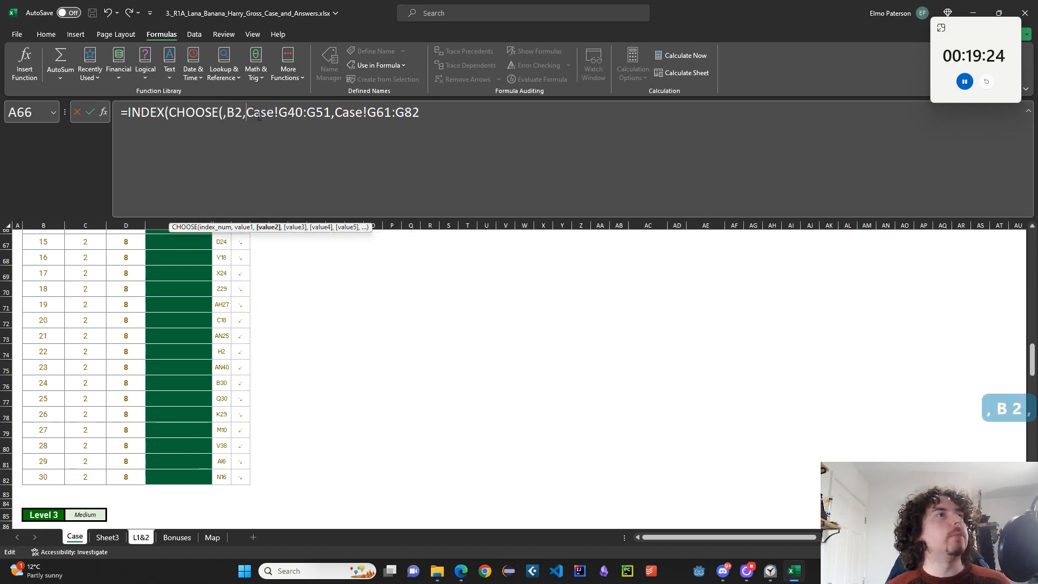
key("BackSpace")
key("Return")
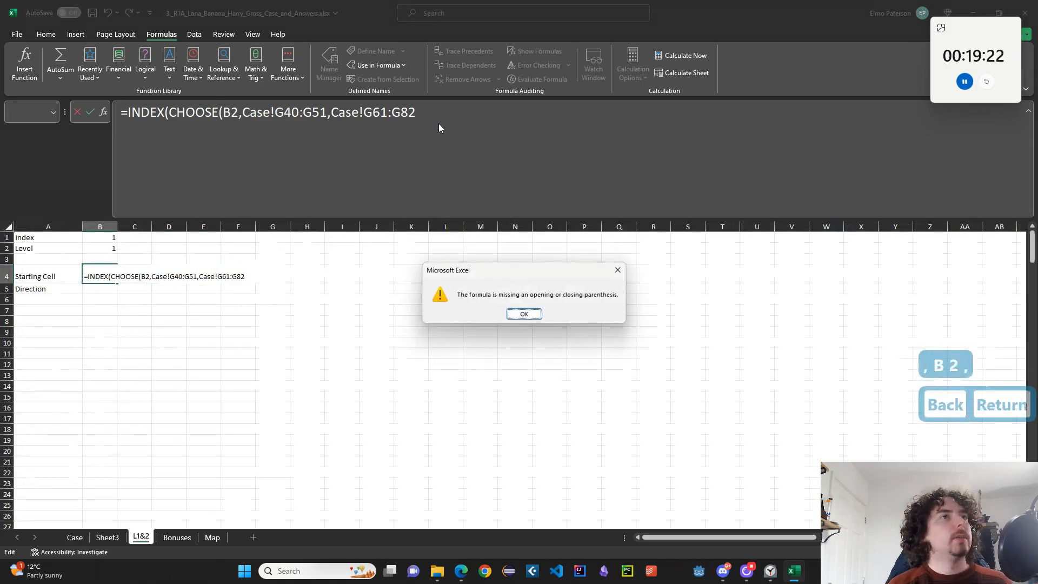
key("Return")
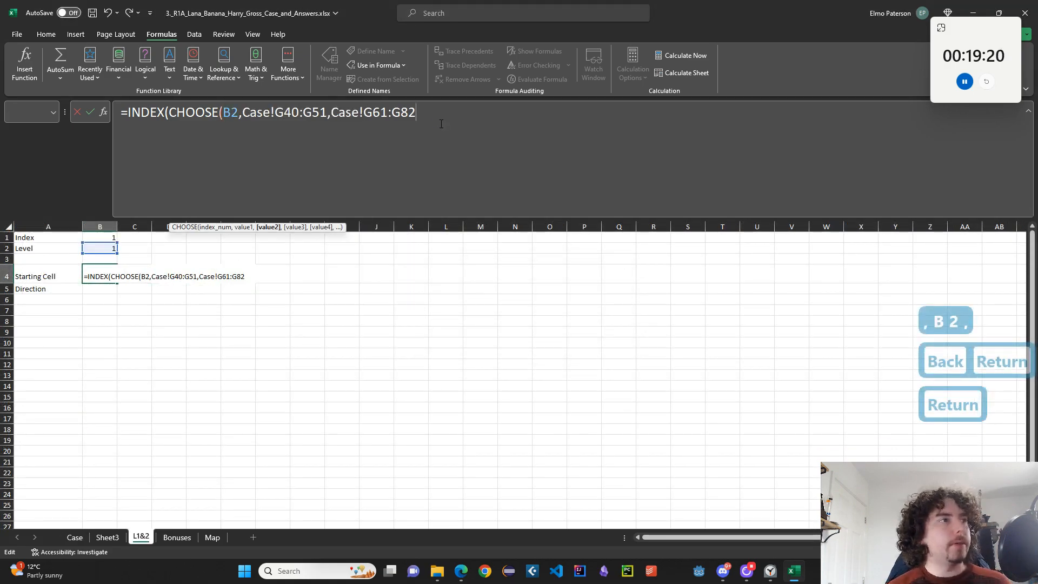
type("),B1)")
key("Return")
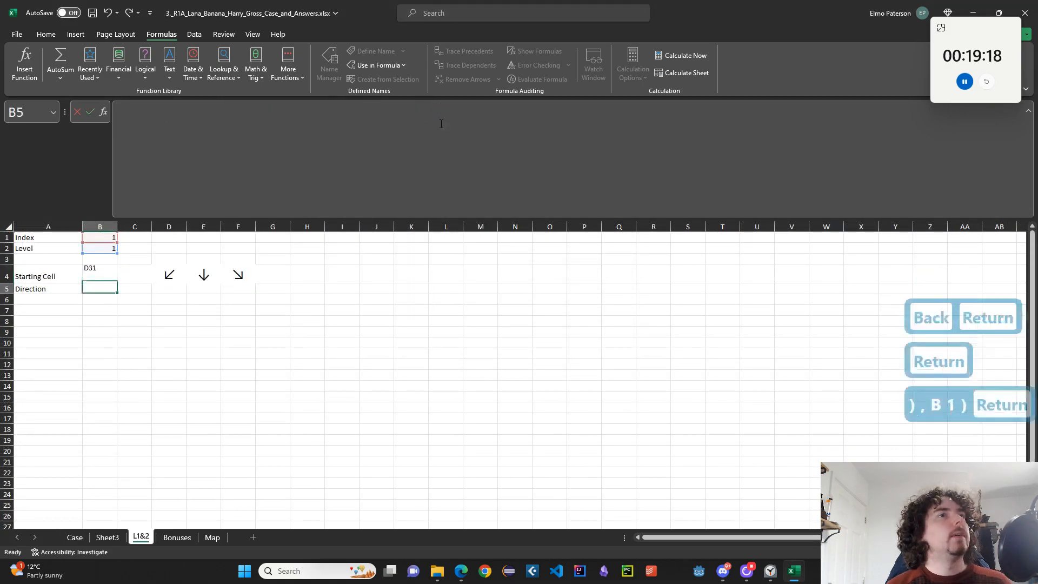
key("Up")
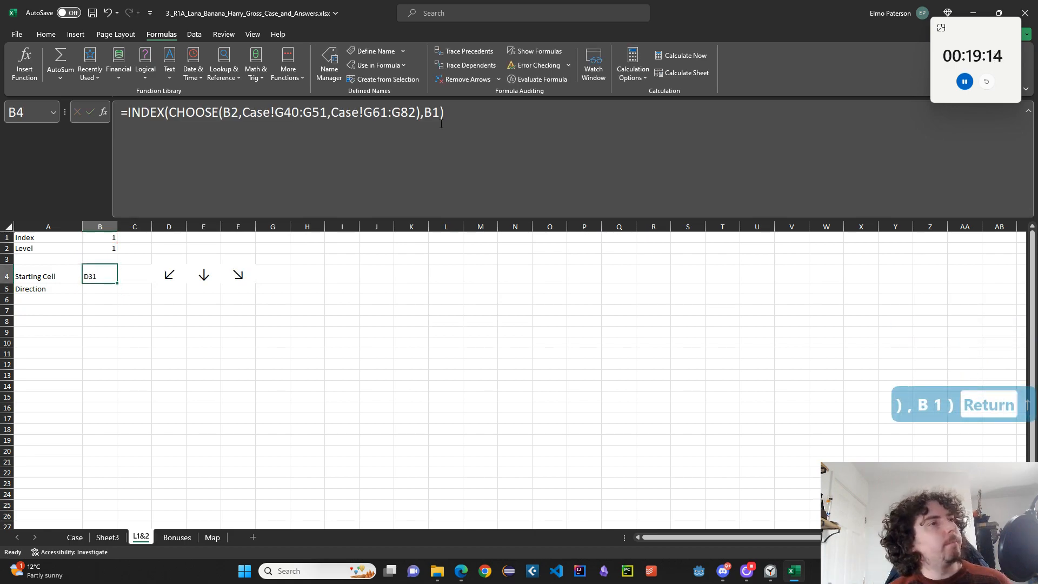
Move the three direction arrows from D4:F4 down to D5:F5, beside the Direction label
left_click_drag(169, 276, 240, 278)
key("ctrl+x")
left_click(177, 288)
key("ctrl+v")
Start the Direction formula in B5 with =IF(B2=1,E5 so that Level 1 returns the down arrow
left_click(93, 282)
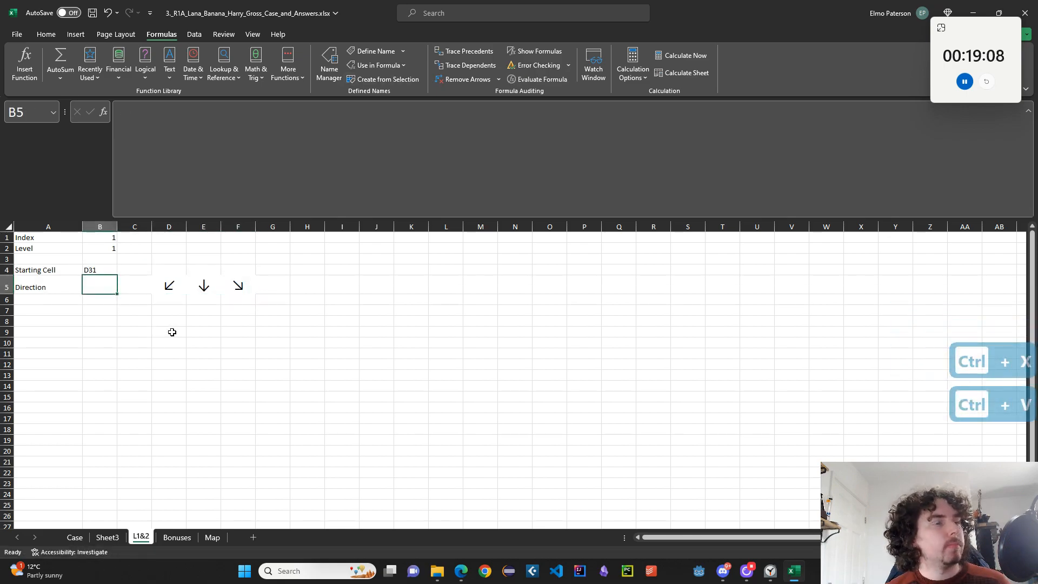
type("=IF(")
left_click(111, 248)
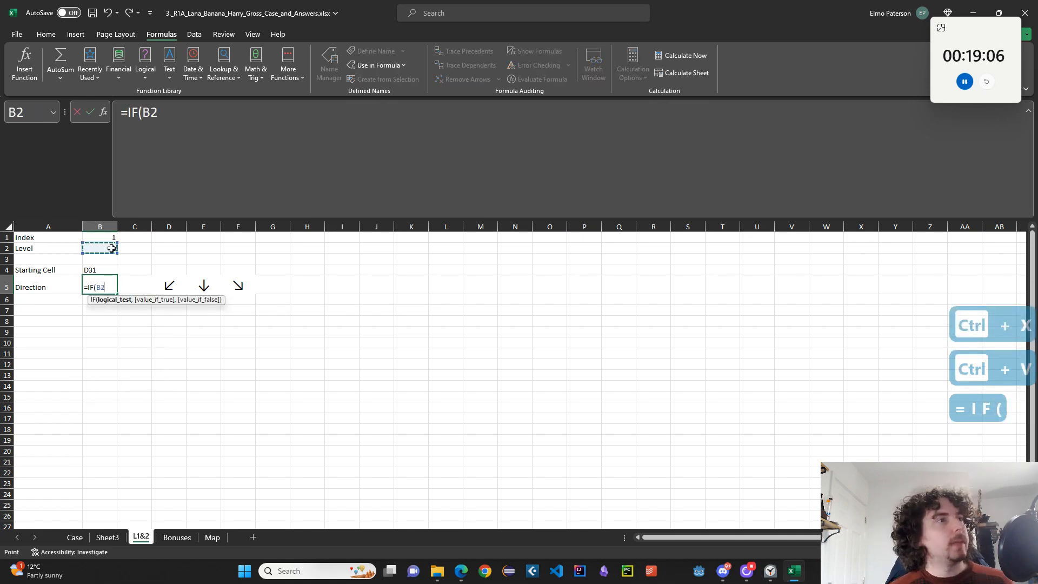
type(",")
key("BackSpace")
type("=1,")
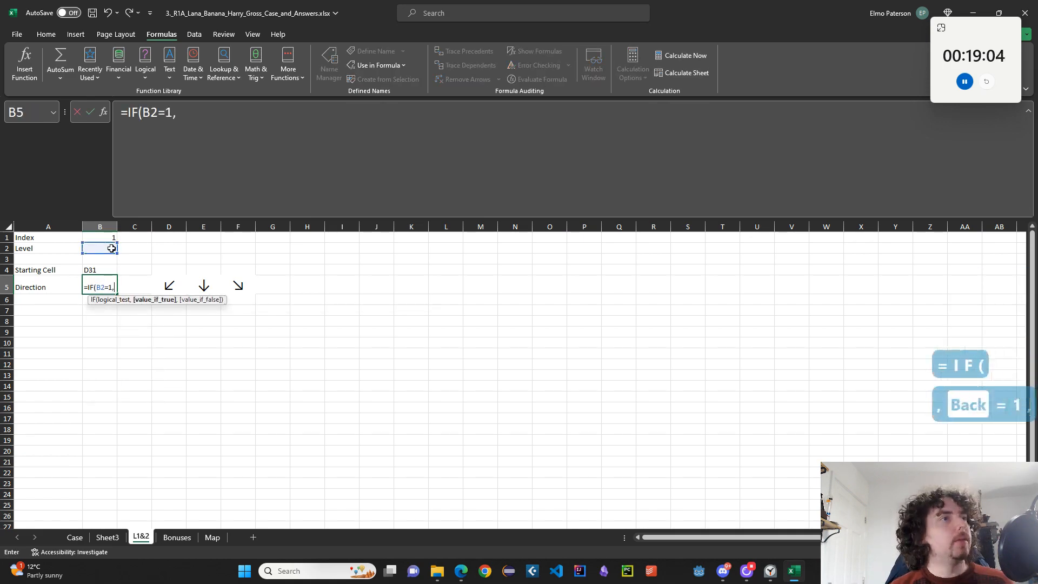
left_click(201, 284)
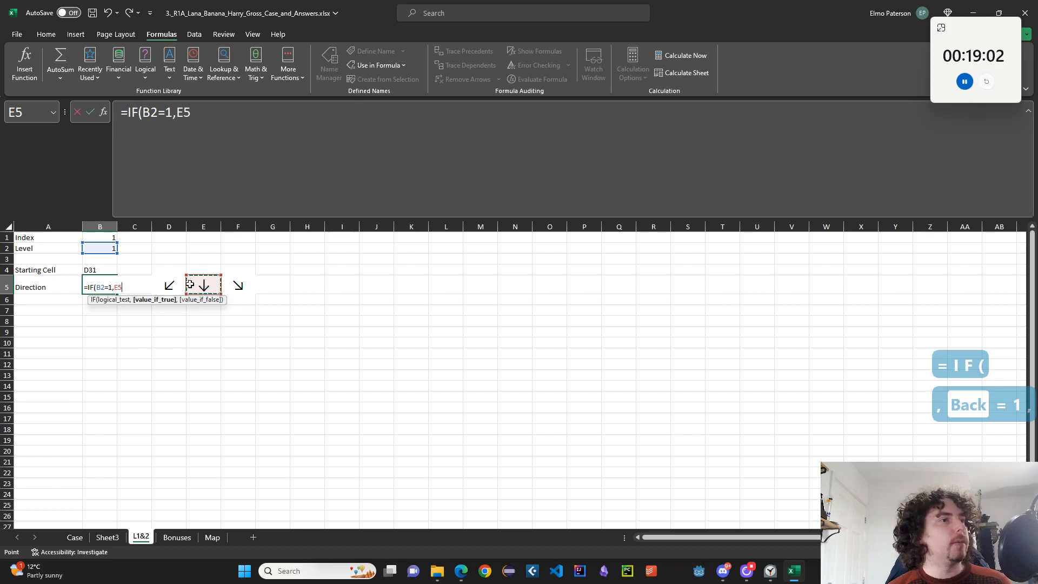
key("BackSpace")
key("BackSpace")
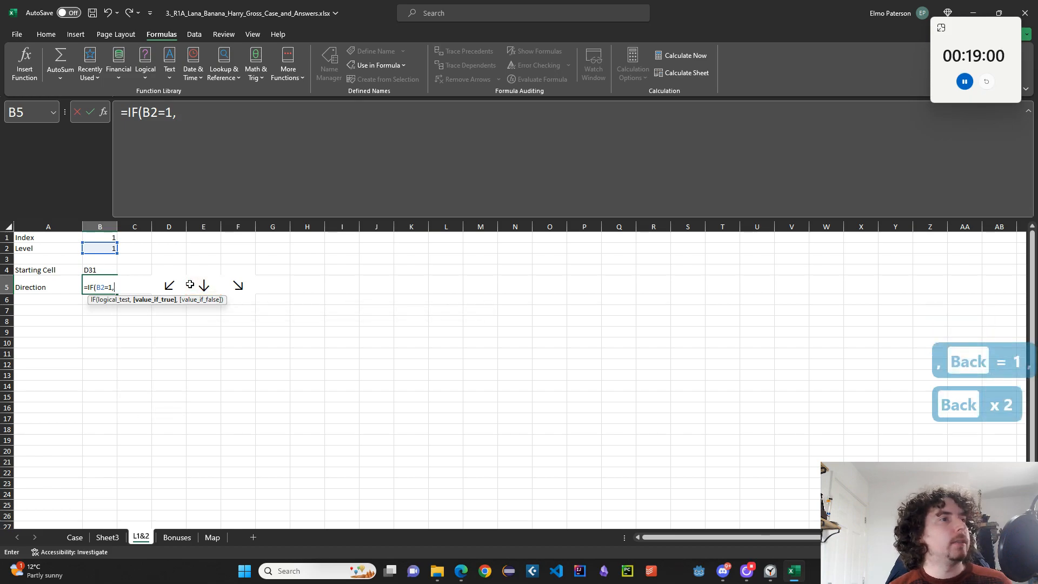
left_click(204, 285)
Complete the Direction formula with INDEX(Case!H61:H82,B1) as the value for Level 2
type(",INDEX(")
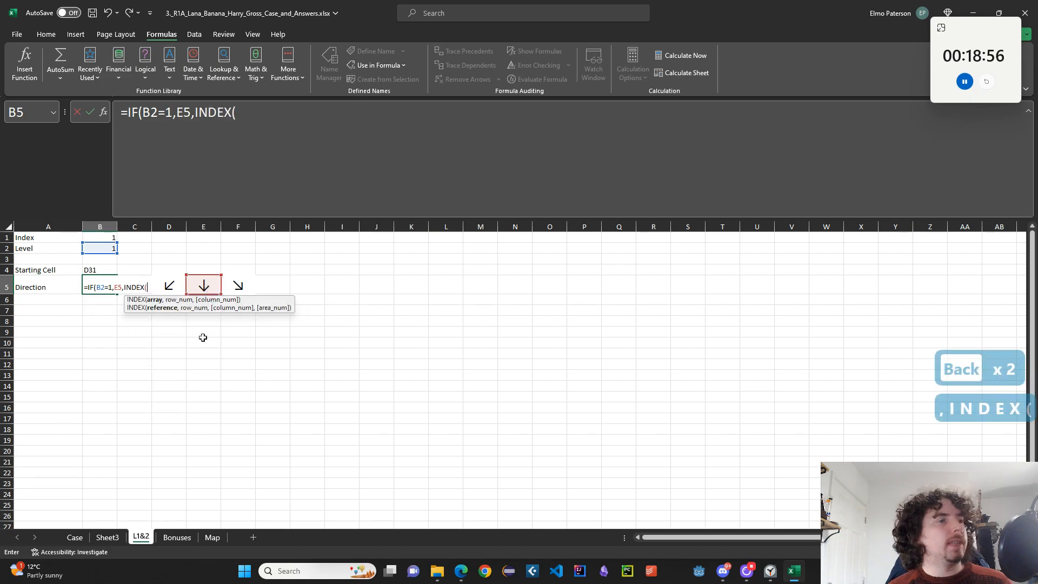
left_click(79, 538)
left_click_drag(241, 488, 244, 357)
type(",B1")
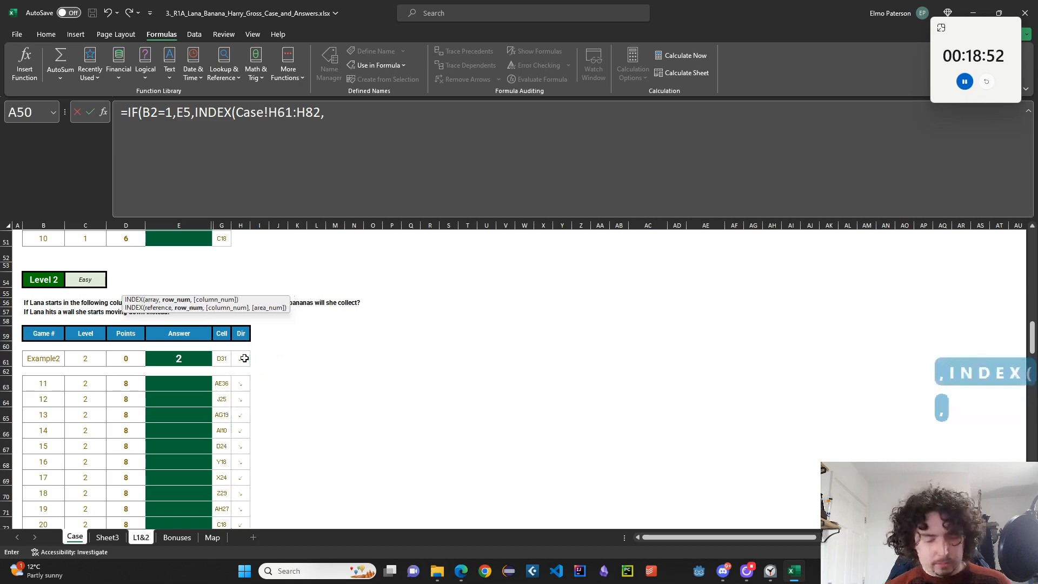
key("Return")
key("Return")
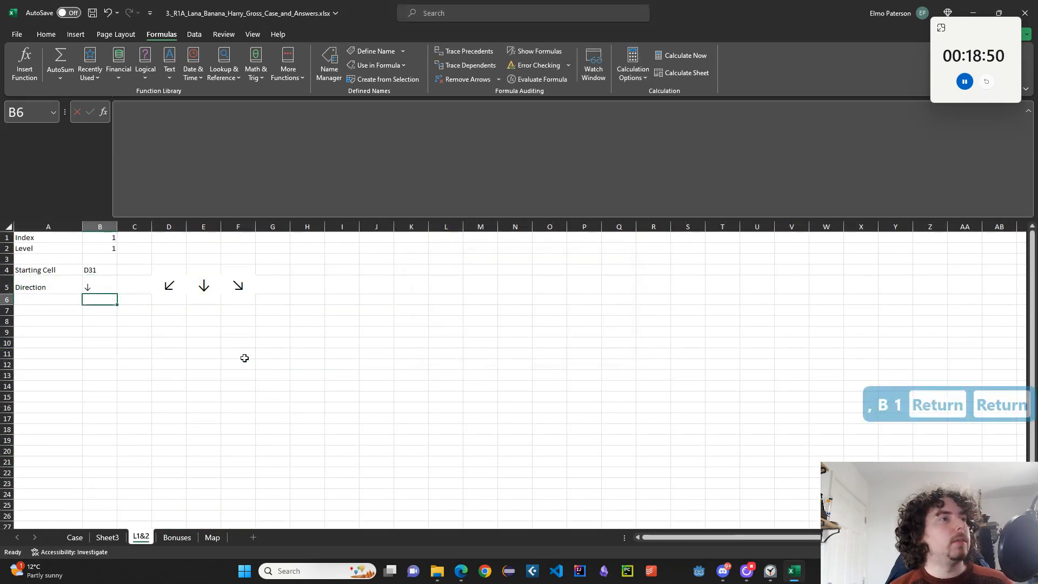
key("Up")
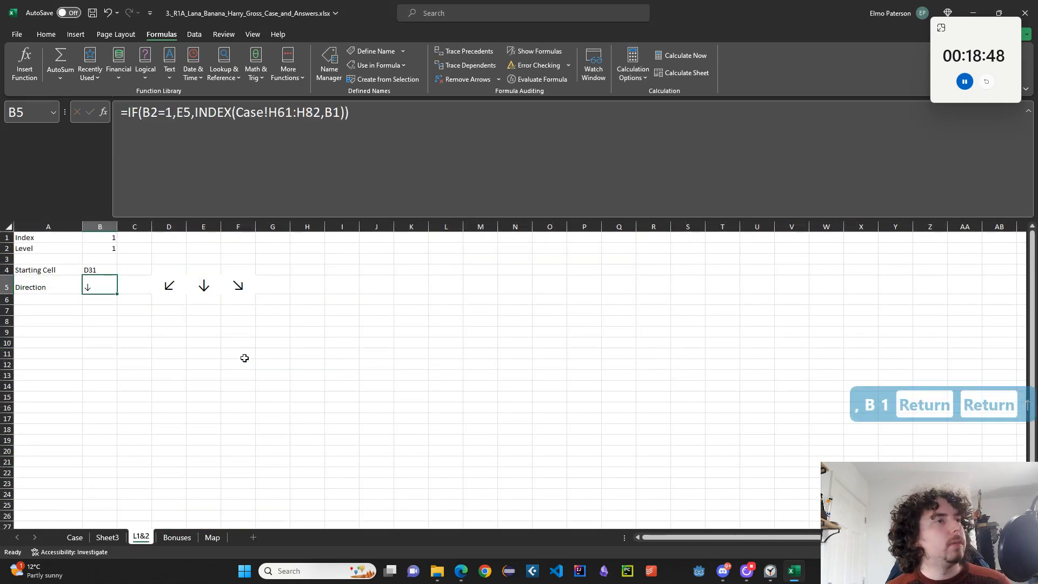
Enter the label Horizontal Direction in A6 and widen column A to fit it
left_click(65, 300)
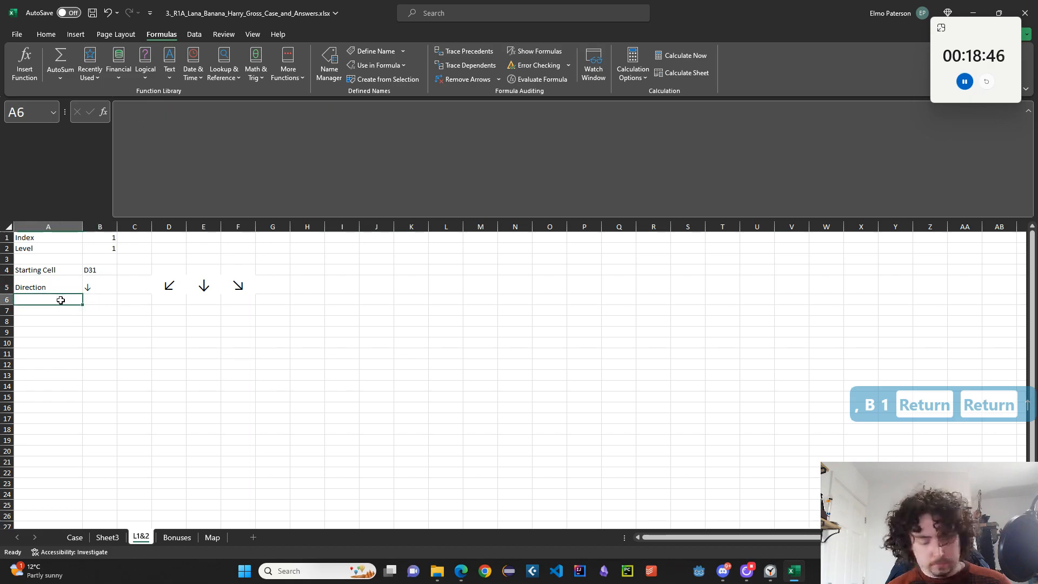
type("Horizontal D")
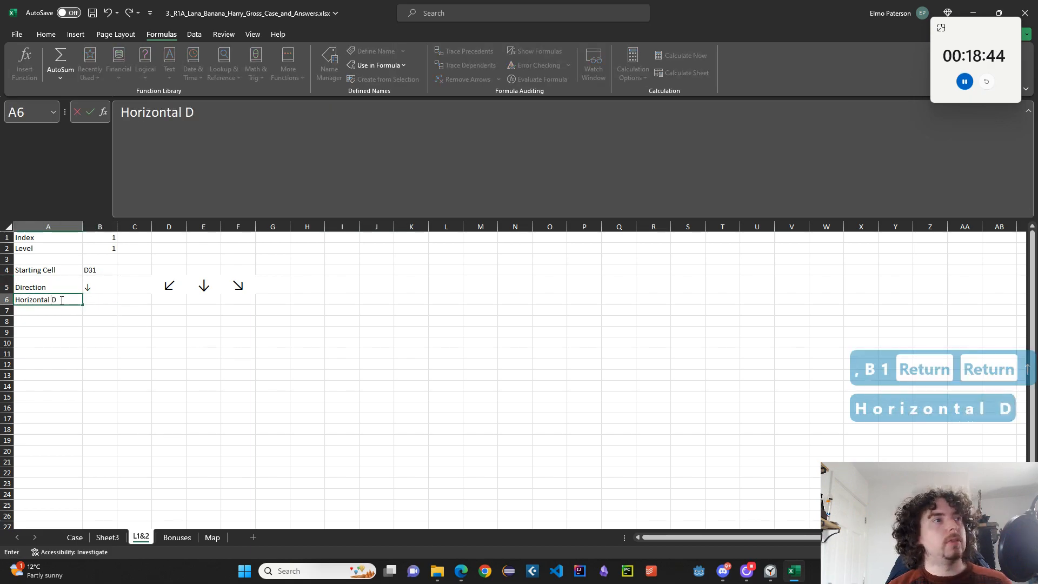
type("irection")
key("Tab")
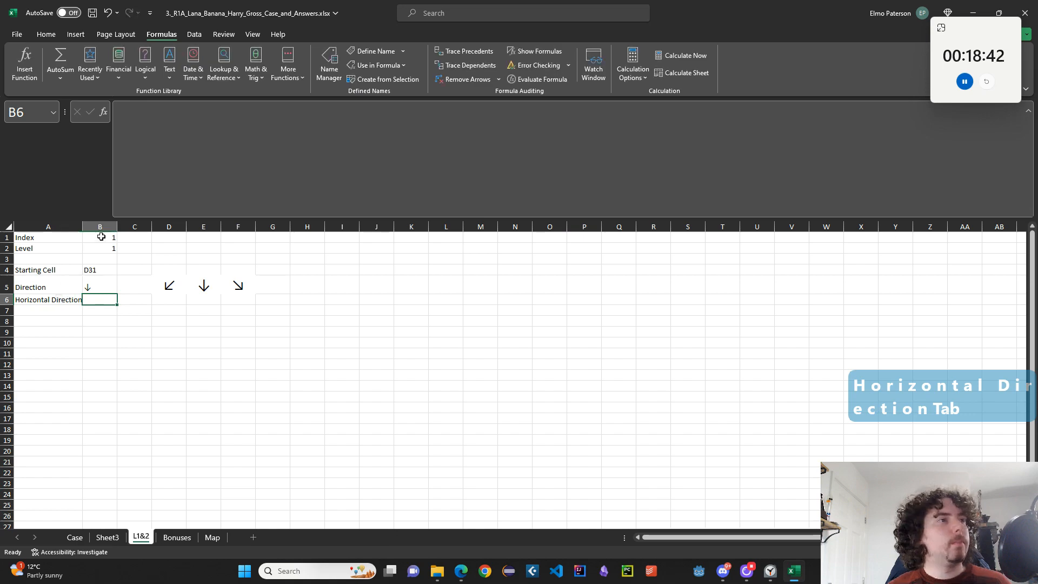
left_click_drag(86, 224, 99, 224)
Look up the Direction arrow's position in B6 with =XMATCH(B5,D5:F5)
left_click(181, 284)
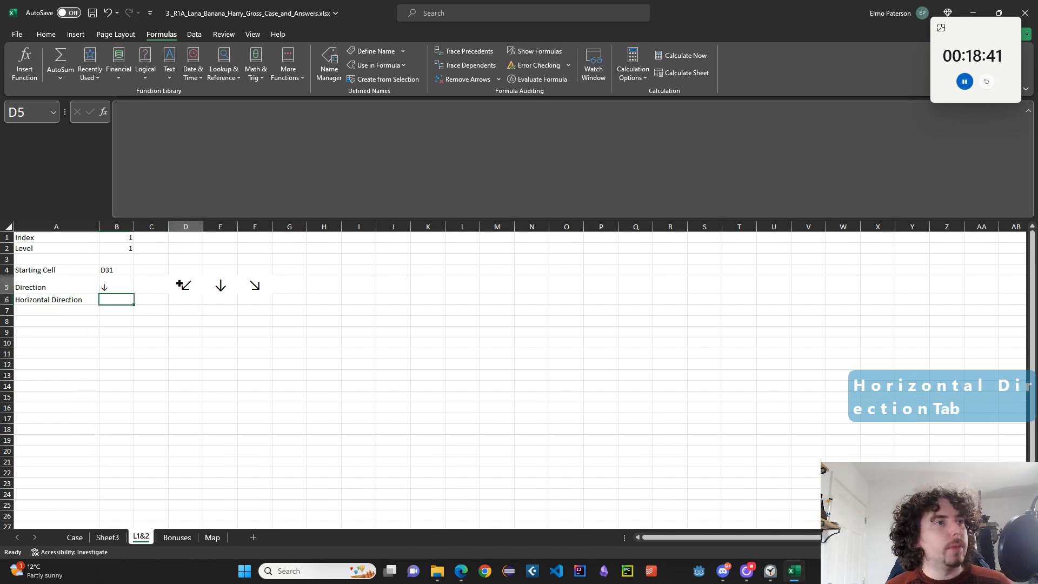
left_click(212, 284)
left_click(251, 283)
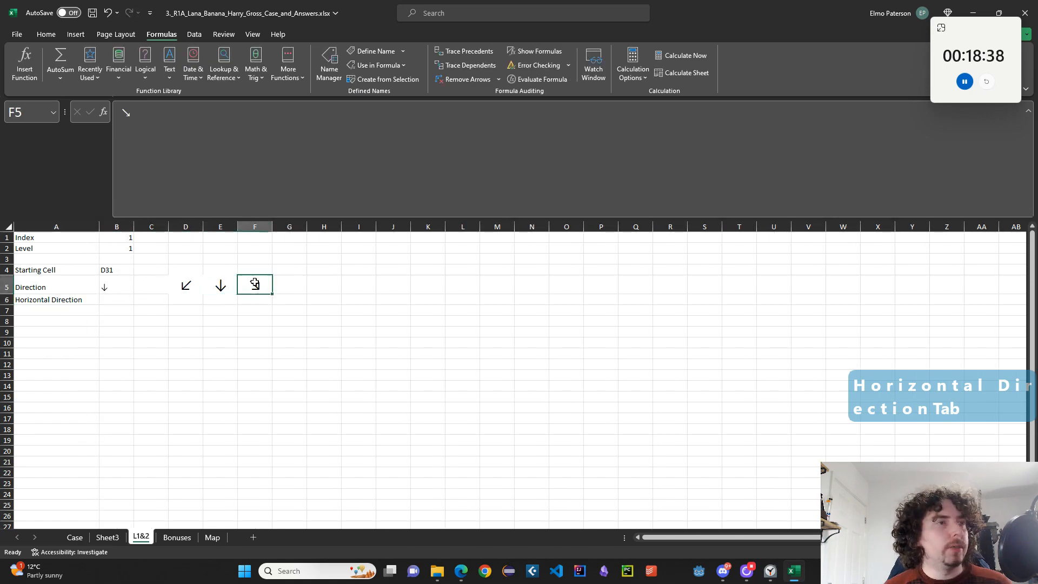
left_click(113, 298)
type("=XMAT")
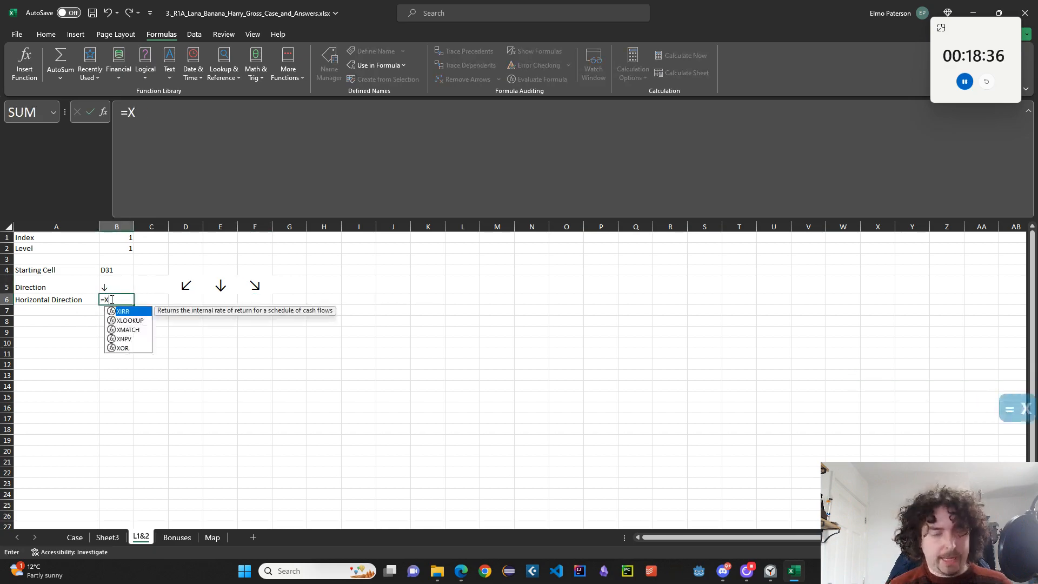
key("Tab")
left_click(115, 284)
type(",")
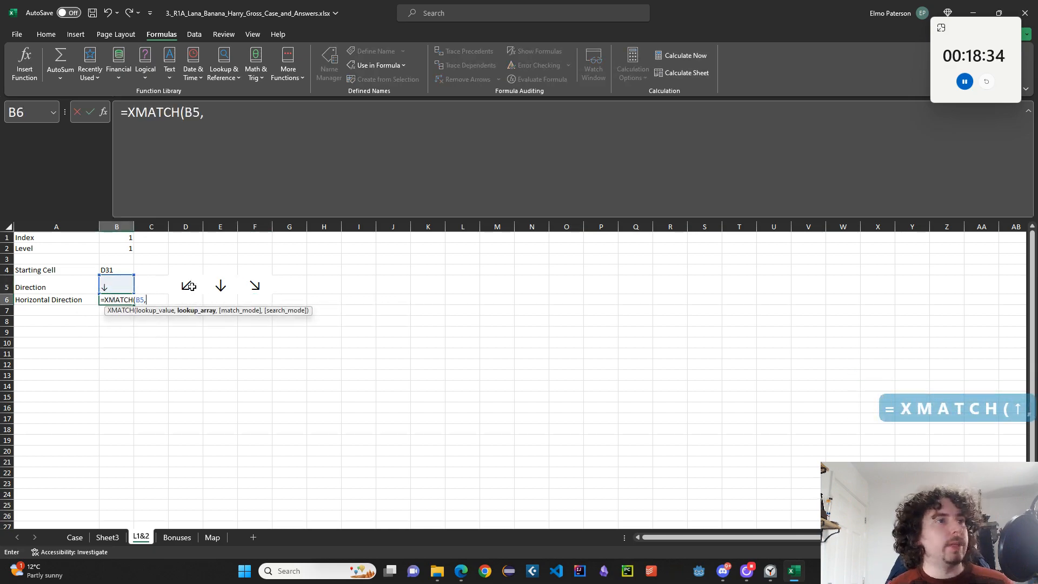
left_click_drag(186, 284, 255, 286)
type(")")
key("Return")
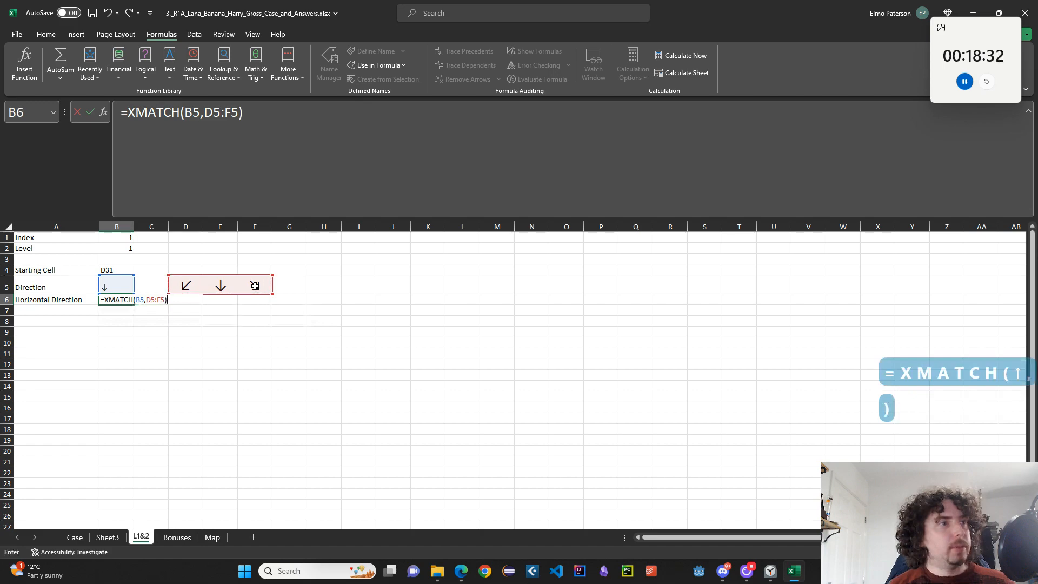
Subtract 2 from the XMATCH result in B6 so the arrow positions become -1, 0 and 1
left_click(333, 176)
type("0")
key("BackSpace")
type("-2")
key("Return")
left_click(220, 284)
left_click(256, 280)
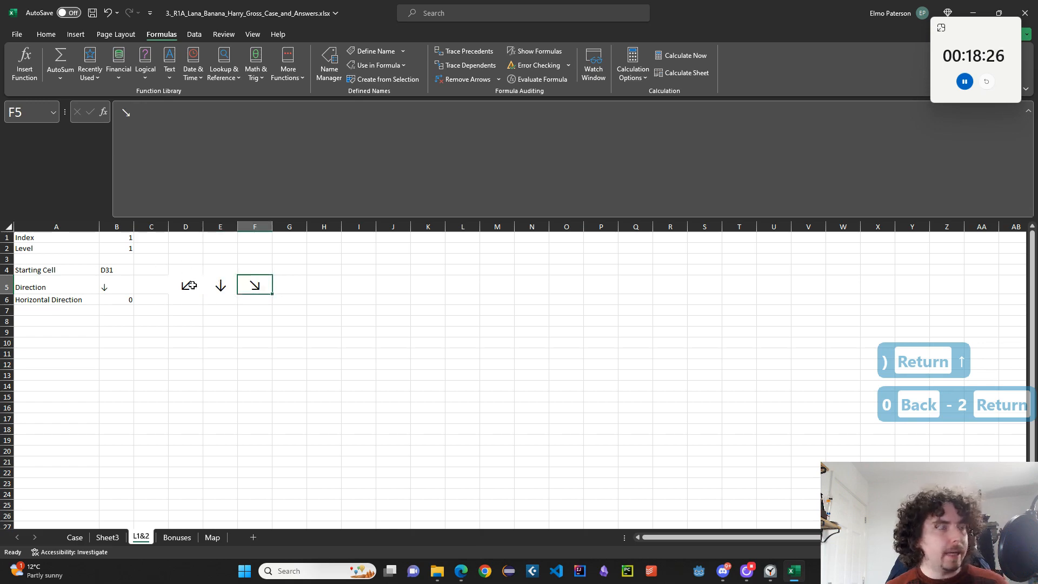
Examine the bananas around and below starting cell D31 on the Map sheet, and review the Level 2 rules on the Case sheet
left_click(72, 318)
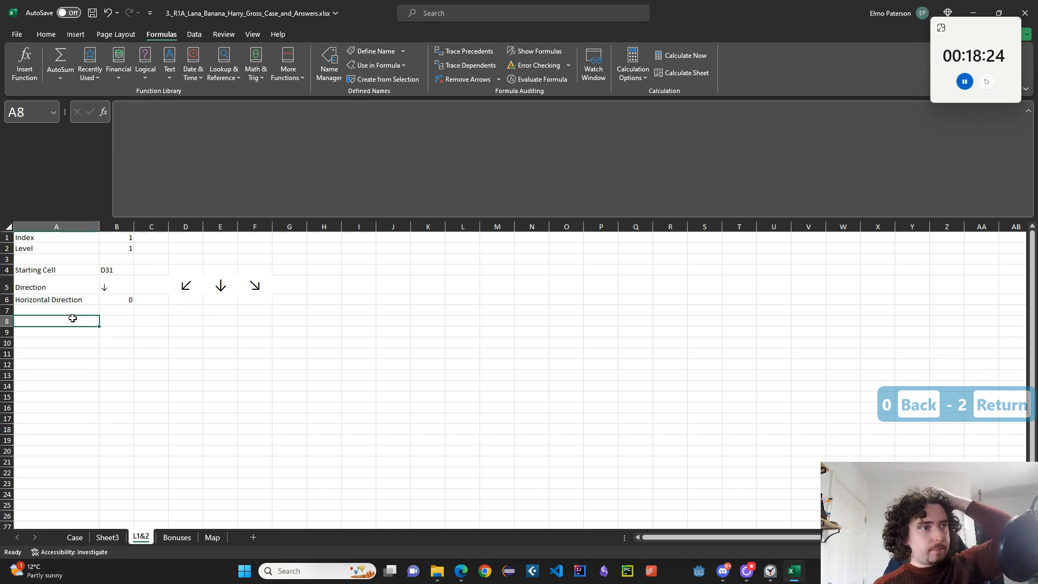
left_click(213, 537)
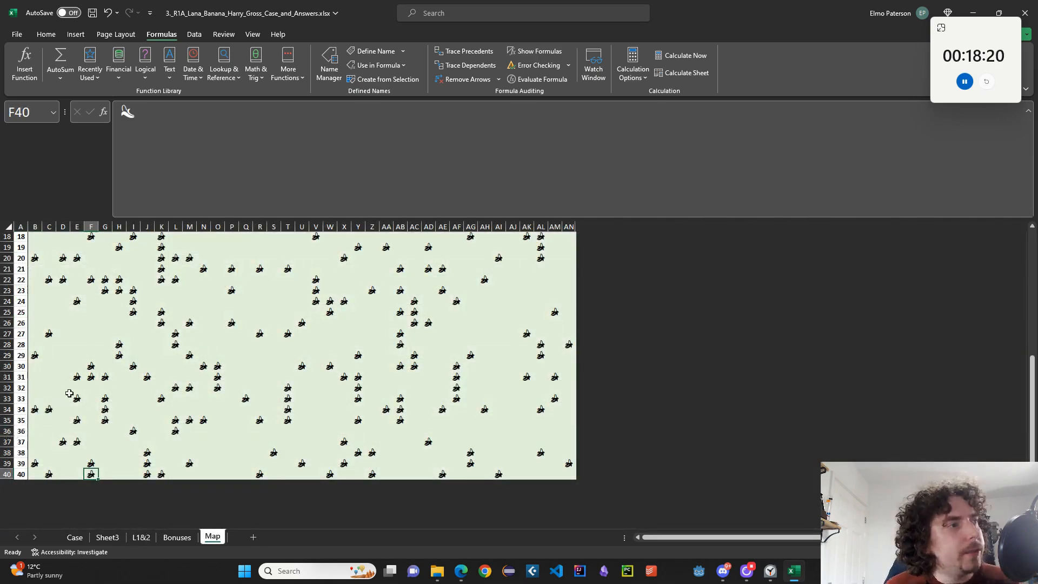
left_click(77, 377)
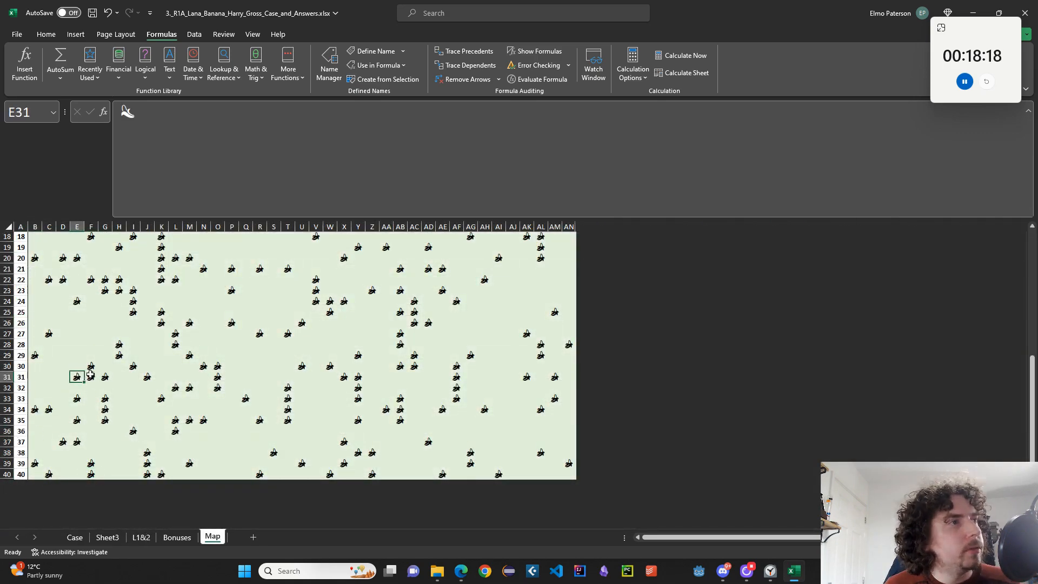
left_click(62, 376)
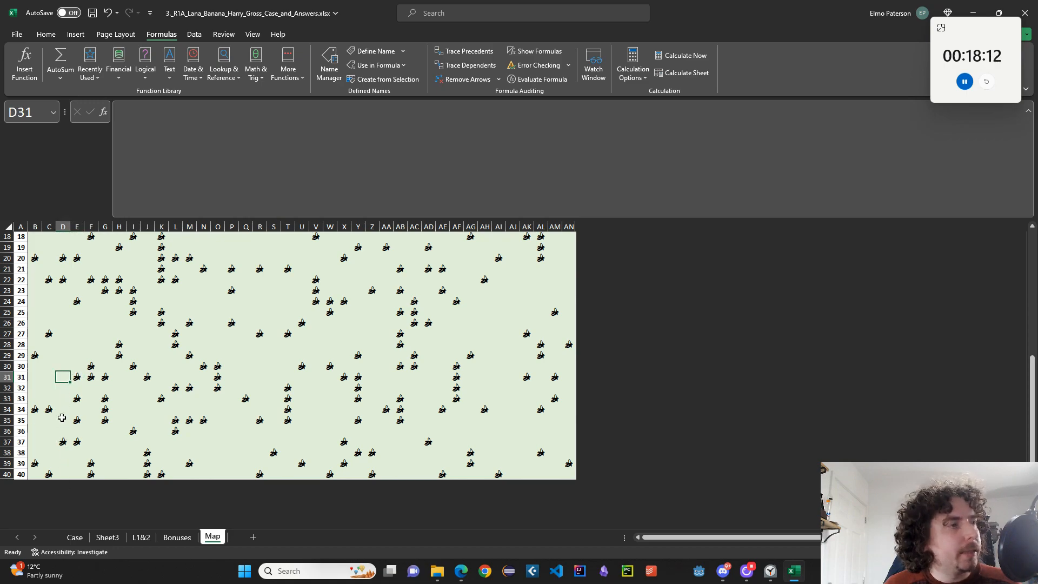
left_click(74, 536)
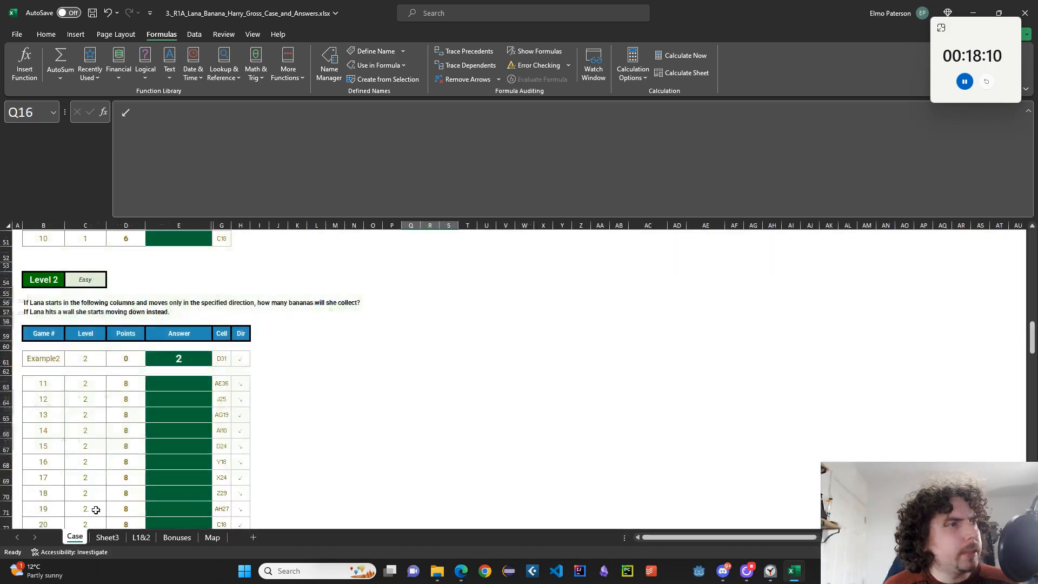
scroll(94, 511, "up", 7)
left_click(141, 536)
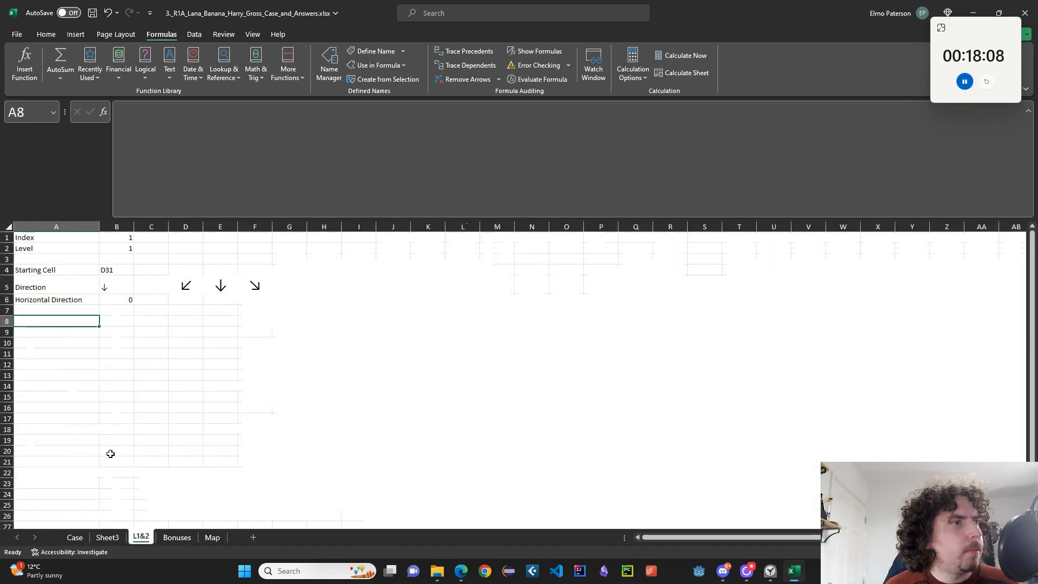
left_click(211, 537)
scroll(59, 324, "up", 5)
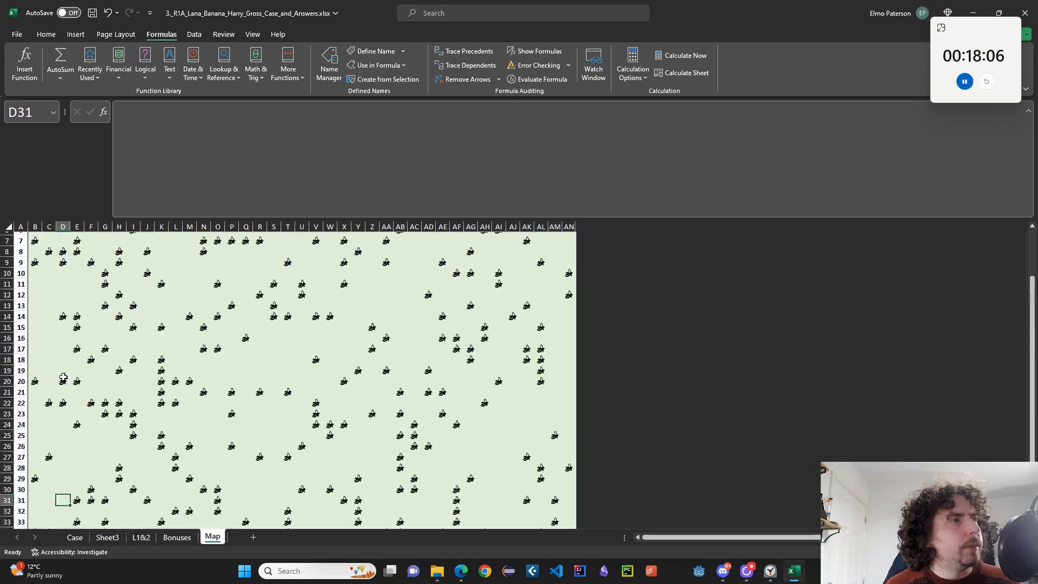
scroll(56, 277, "up", 2)
left_click_drag(49, 247, 63, 514)
scroll(63, 513, "down", 4)
left_click_drag(62, 406, 62, 510)
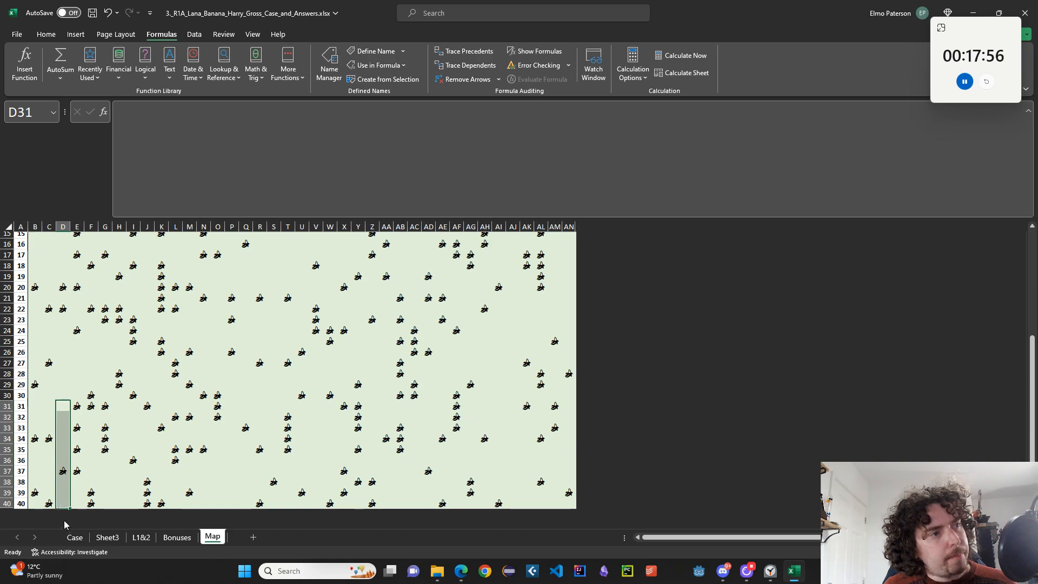
left_click(63, 471)
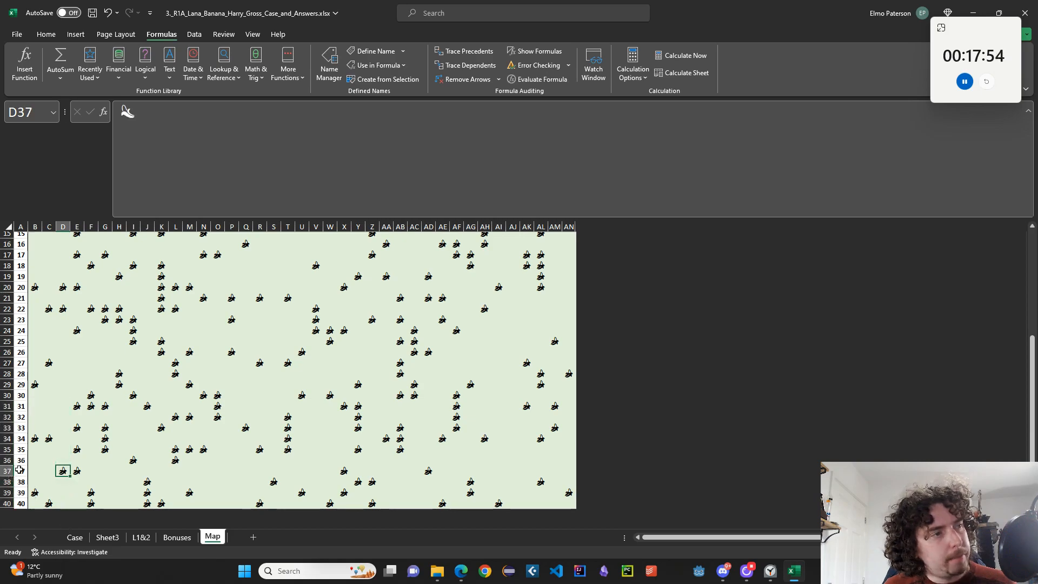
Generate the map row numbers in A8 of the L1&2 sheet with =SEQUENCE(39,,2)
left_click(111, 536)
left_click(141, 537)
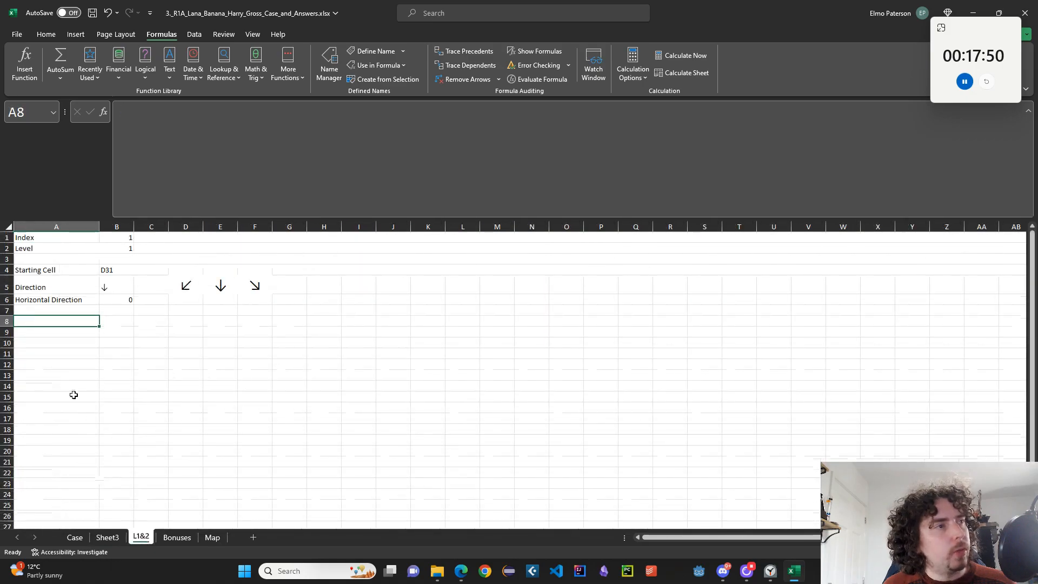
type("=SEQUE")
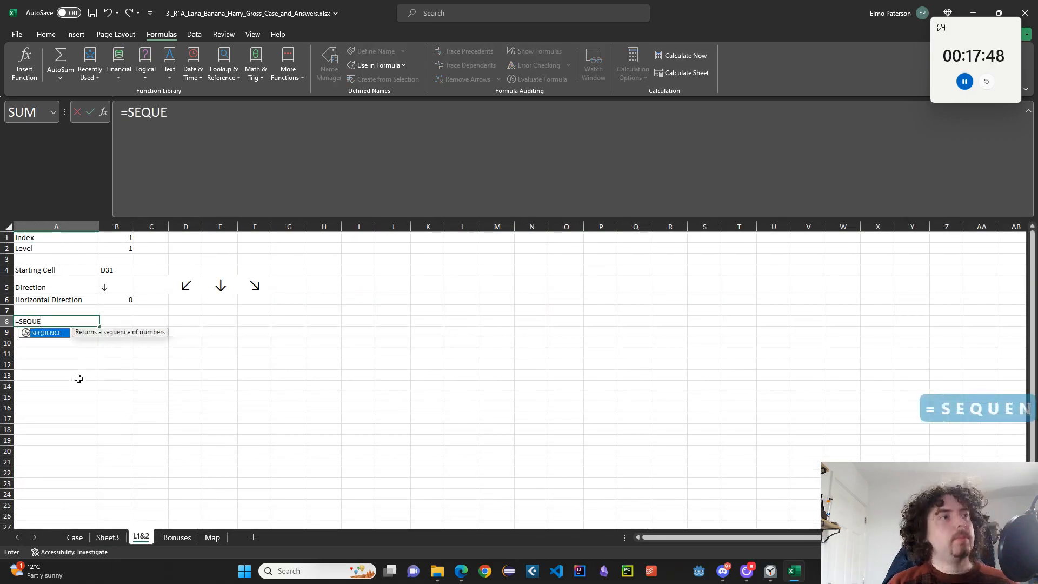
type("NCE(39,,2")
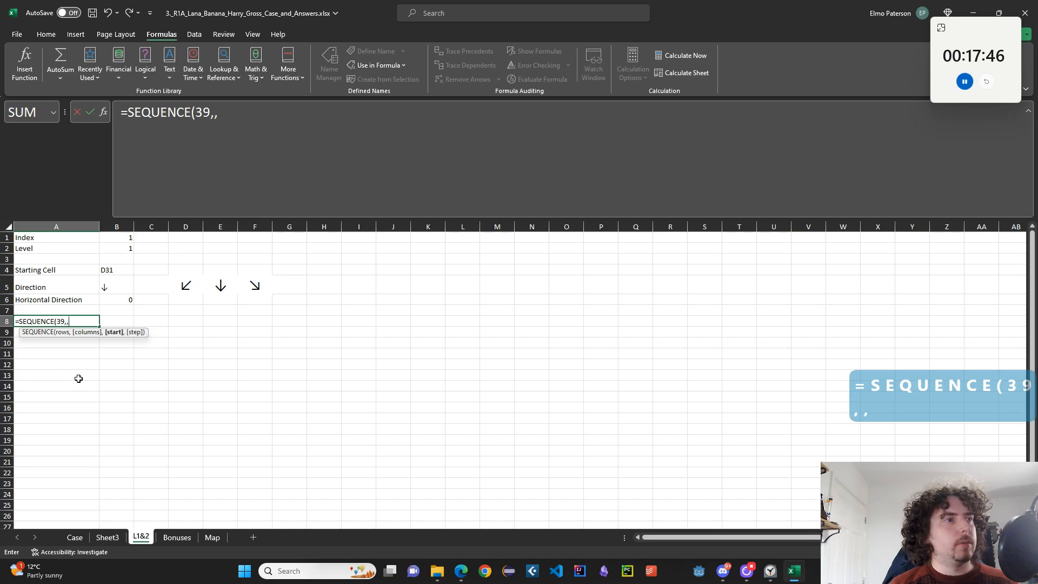
key("Return")
key("Up")
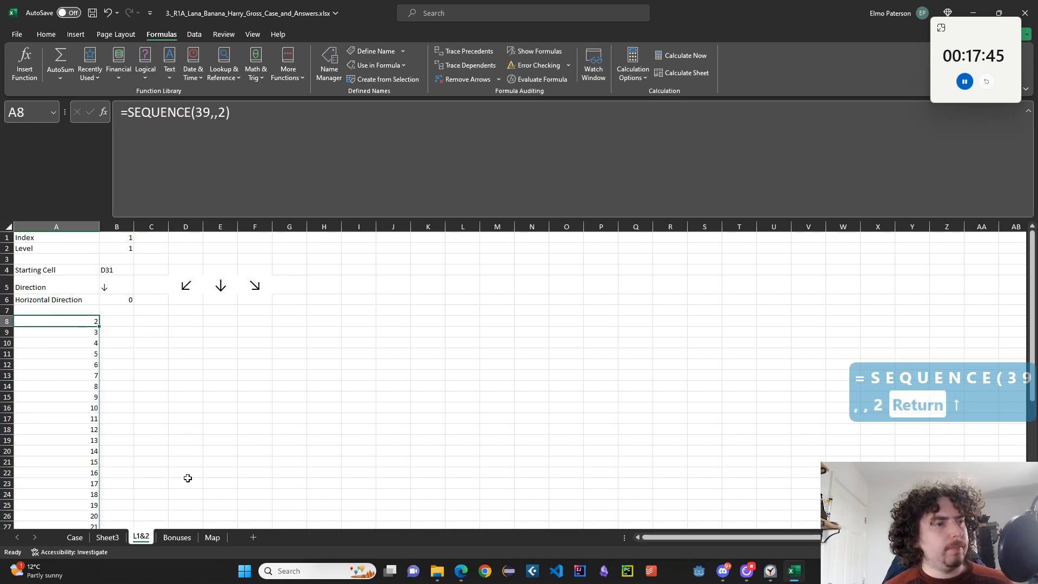
Move the row-number sequence from A8 down to A12 on the L1&2 sheet
left_click(211, 539)
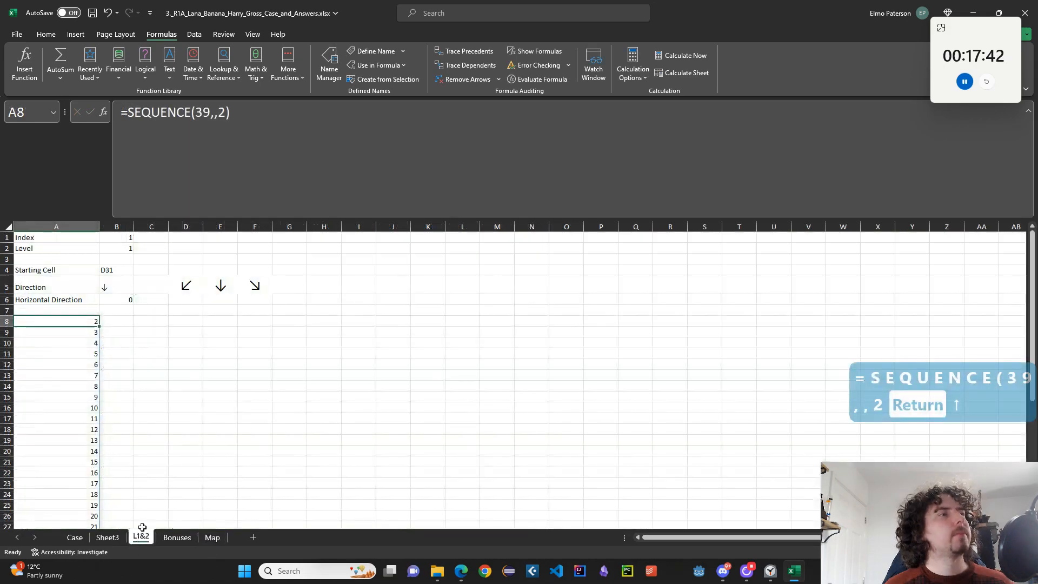
left_click(140, 538)
left_click(118, 324)
left_click(76, 322)
key("ctrl+x")
left_click(78, 330)
key("ctrl+v")
left_click(80, 320)
left_click(81, 331)
key("ctrl+x")
left_click(76, 362)
key("ctrl+v")
Enter the labels Starting Col in A7 and Starting Row in A8
left_click(82, 309)
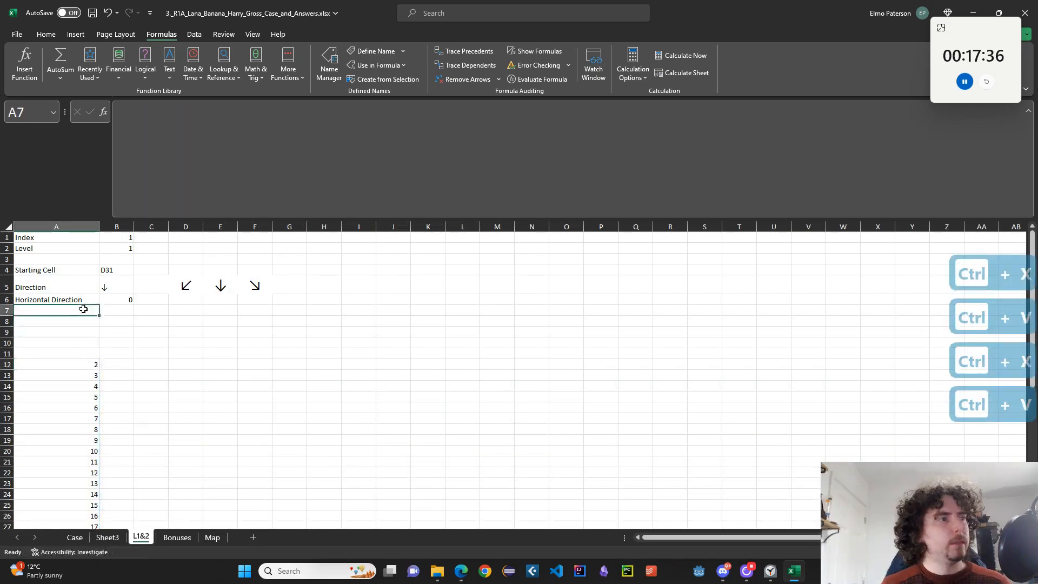
type("Starting Col")
key("Return")
type("STat")
key("BackSpace")
key("BackSpace")
key("BackSpace")
type("tating Ro")
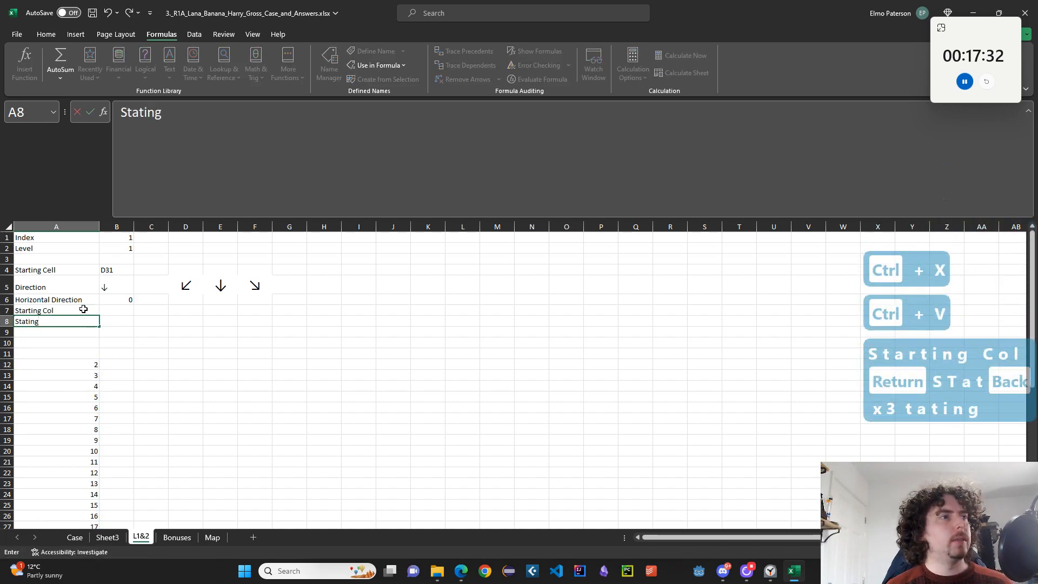
key("BackSpace")
key("BackSpace")
key("BackSpace")
key("BackSpace")
key("BackSpace")
key("BackSpace")
key("BackSpace")
type("rting Row")
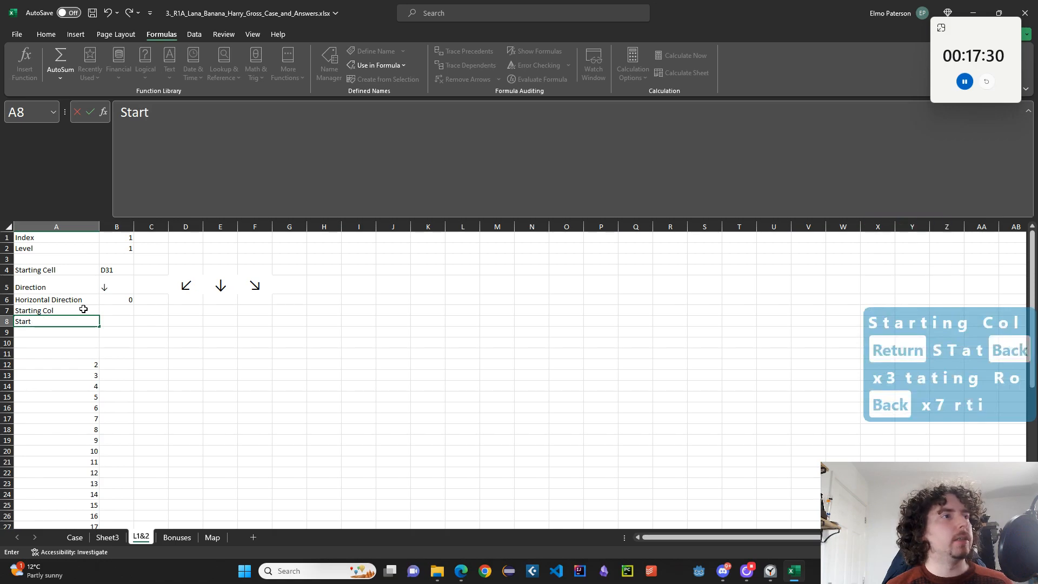
Calculate the starting column number in B7 with =COLUMN(INDIRECT(B4))
left_click(122, 306)
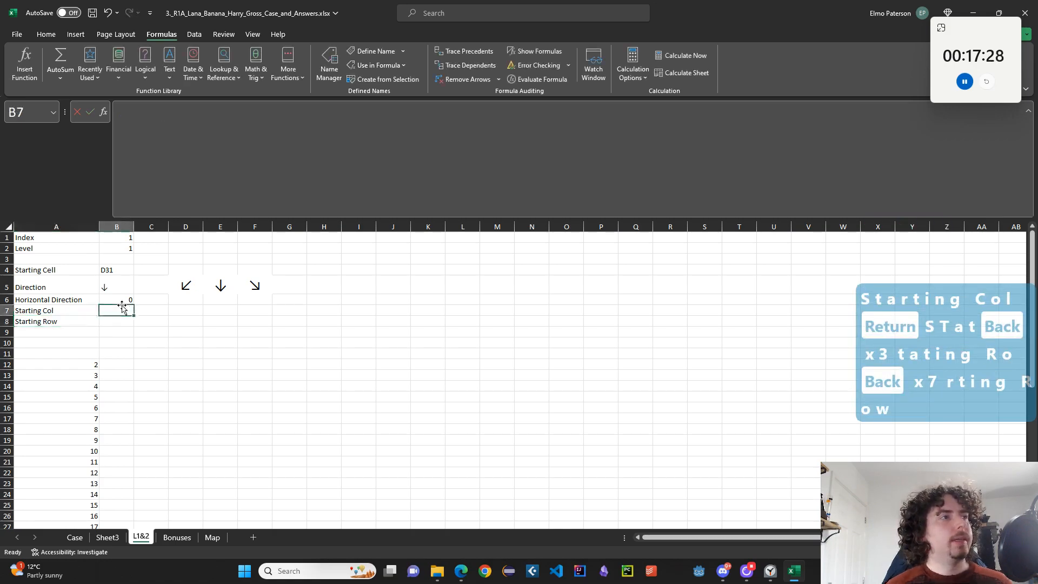
type("=COLUMN")
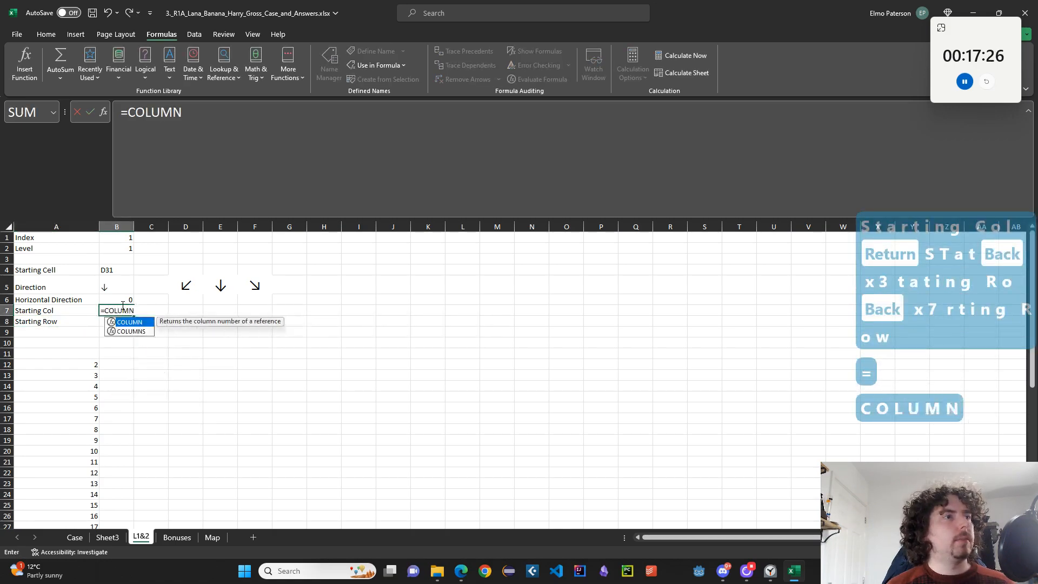
type("(INDIRECT(")
left_click(111, 270)
key("Return")
key("Return")
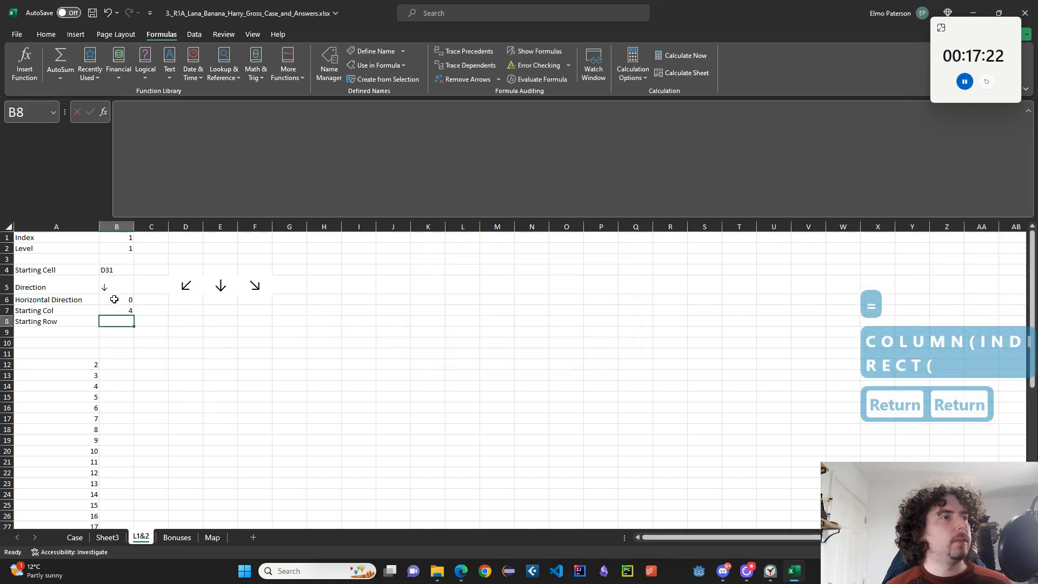
Calculate the starting row number in B8 with =ROW(INDIRECT(B4))
type("=ROW(INDIREC")
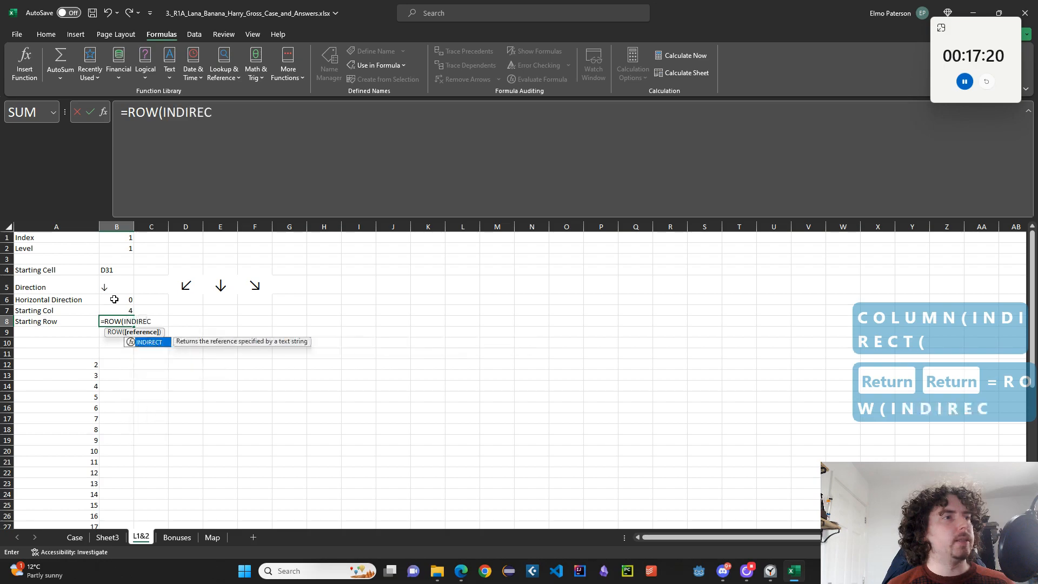
type("T(")
left_click(112, 269)
type("#")
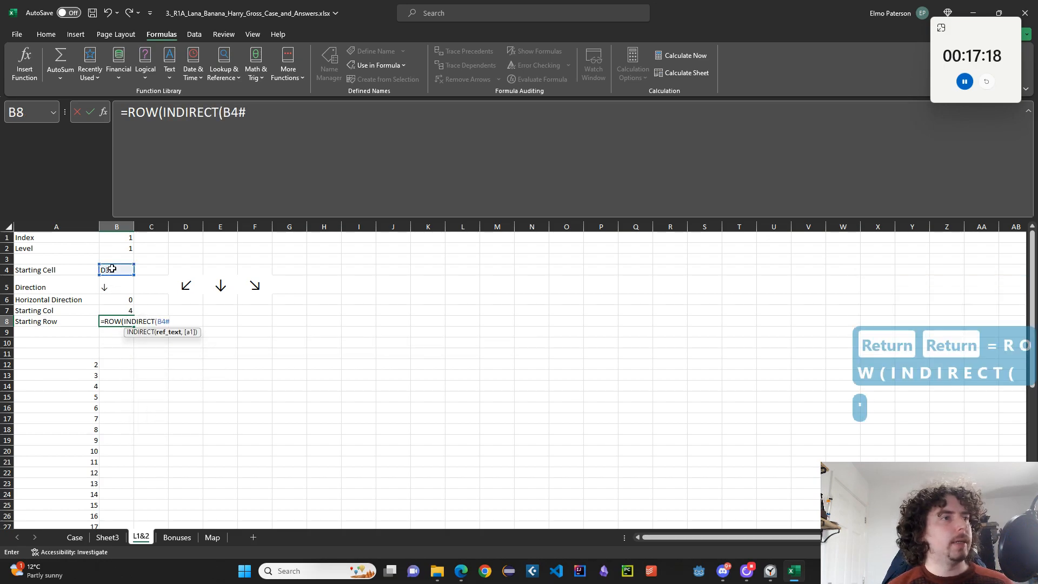
key("BackSpace")
key("Return")
key("Return")
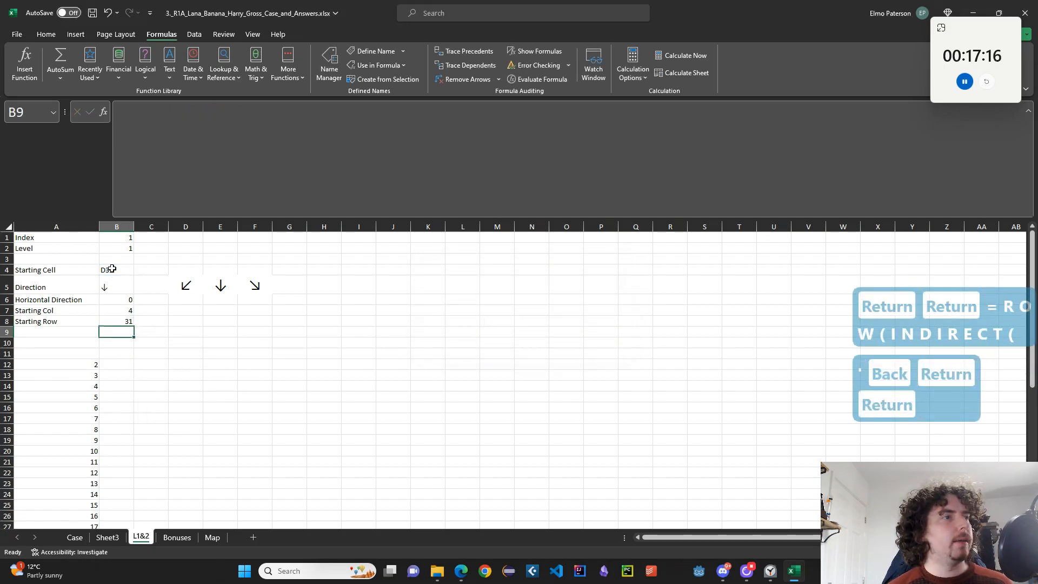
Move the row-number sequence from A12 up one row to A11
left_click(116, 375)
left_click(92, 364)
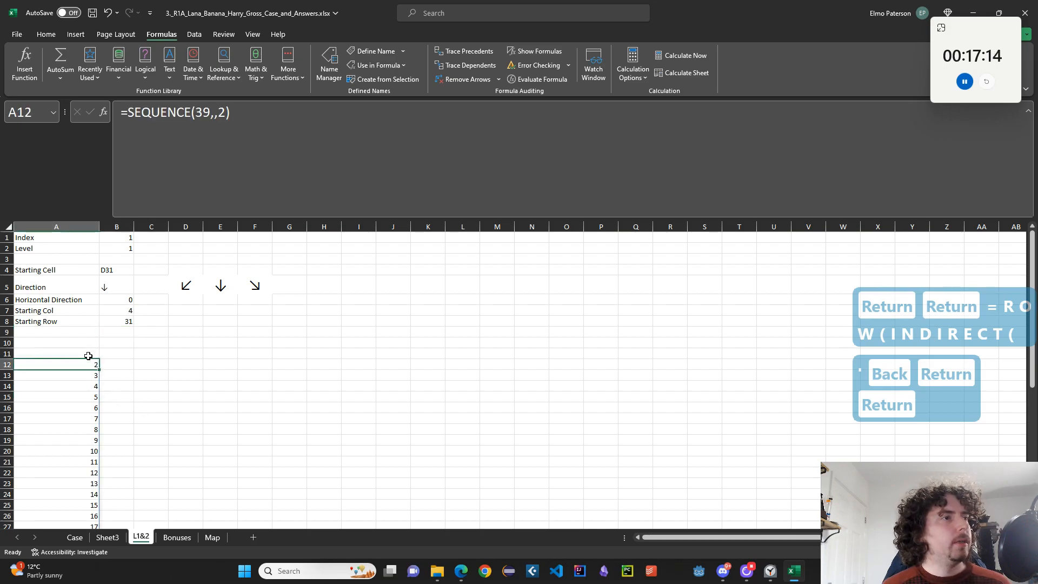
key("ctrl+x")
left_click(88, 354)
key("ctrl+v")
Enter the heading Row in A10 above the sequence and Column in B10 beside it
left_click(88, 345)
type("Row")
key("Tab")
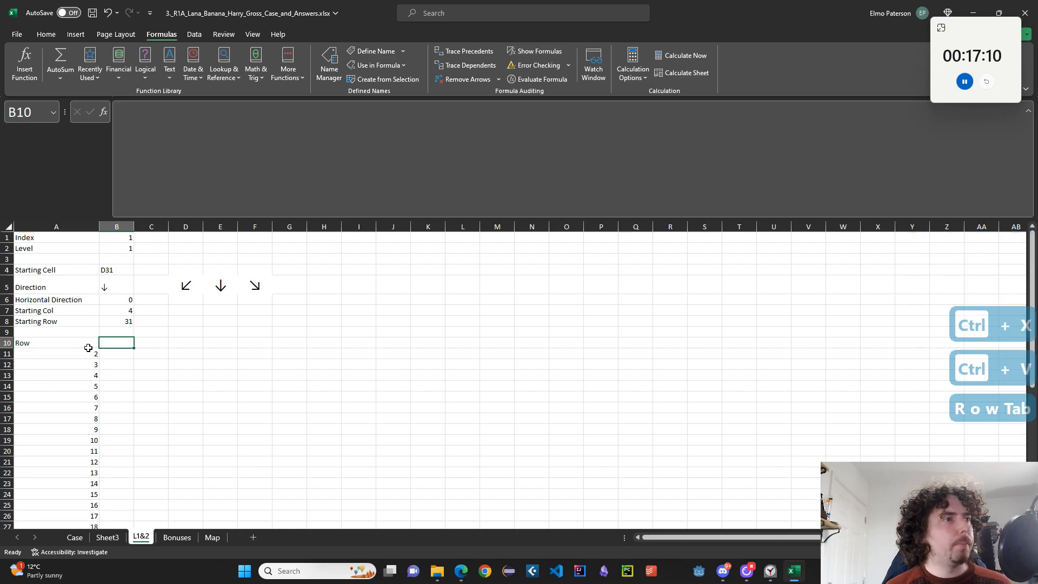
type("Coluim")
key("BackSpace")
key("BackSpace")
type("mn")
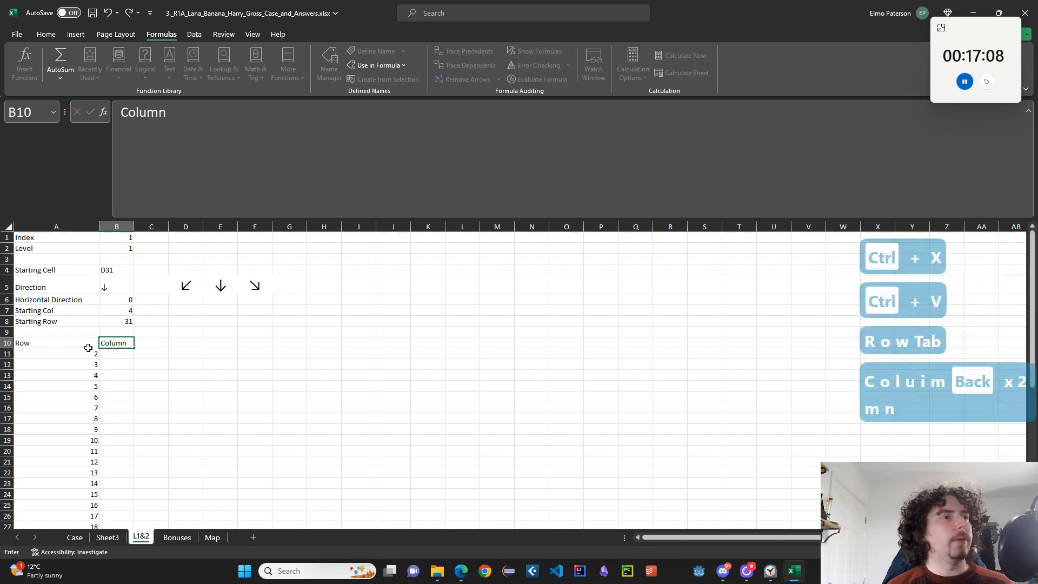
key("Return")
key("Tab")
type("=")
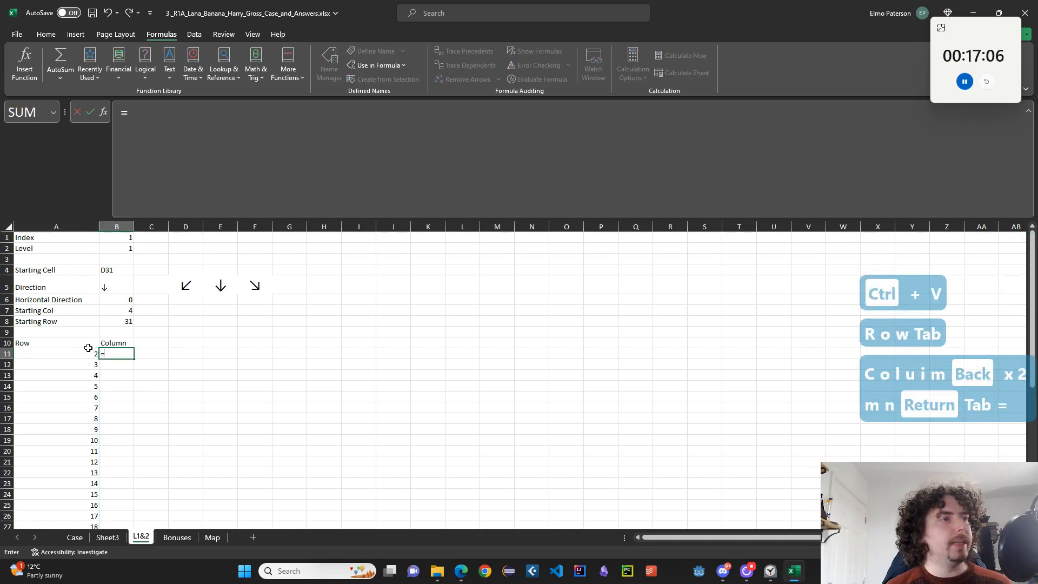
left_click(124, 321)
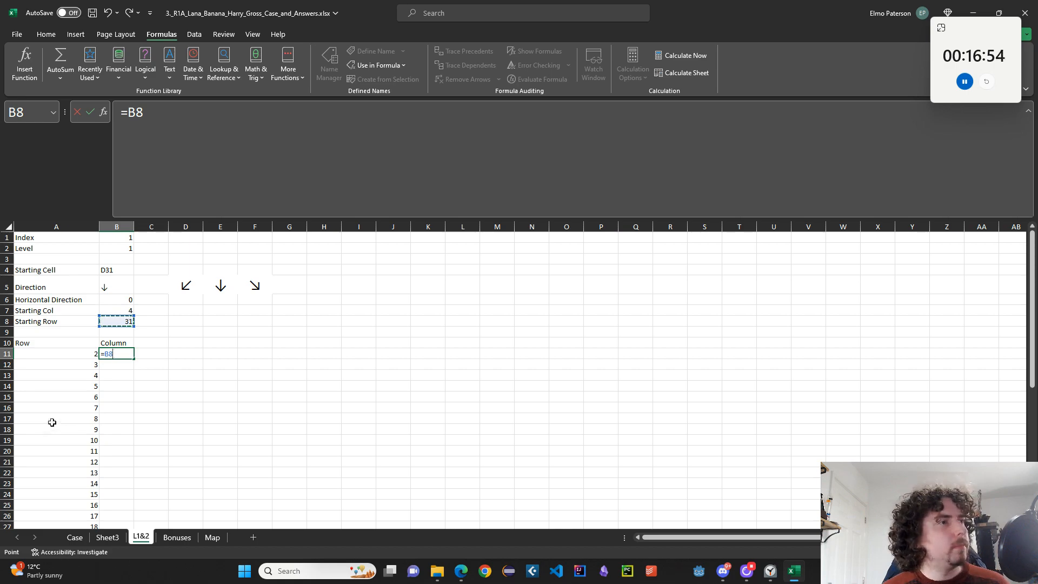
key("Escape")
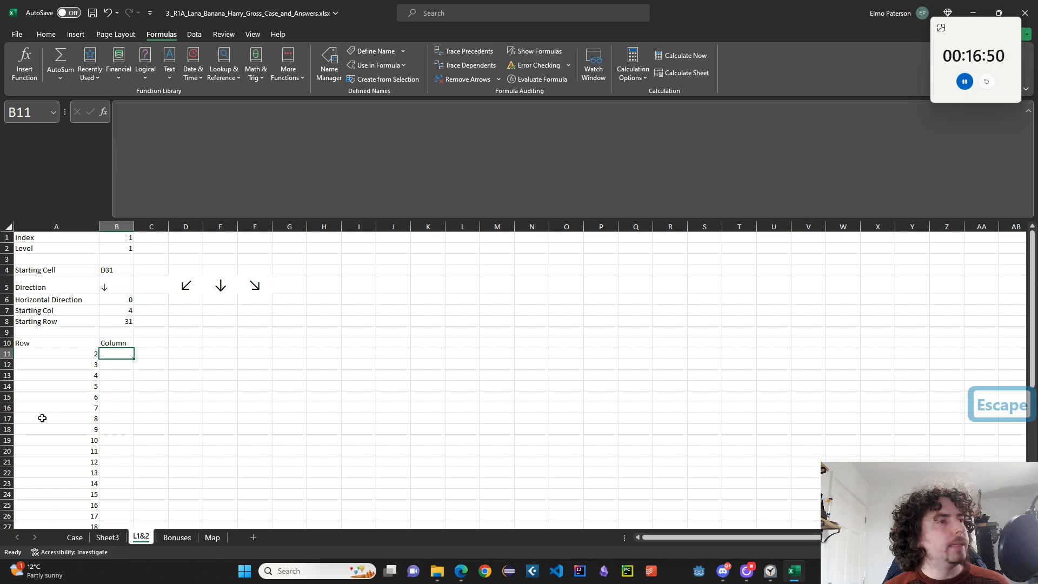
Draft =IF(A11<=$B$8,$B$8, in B11 and cut the unfinished formula for reuse
type("=IF(")
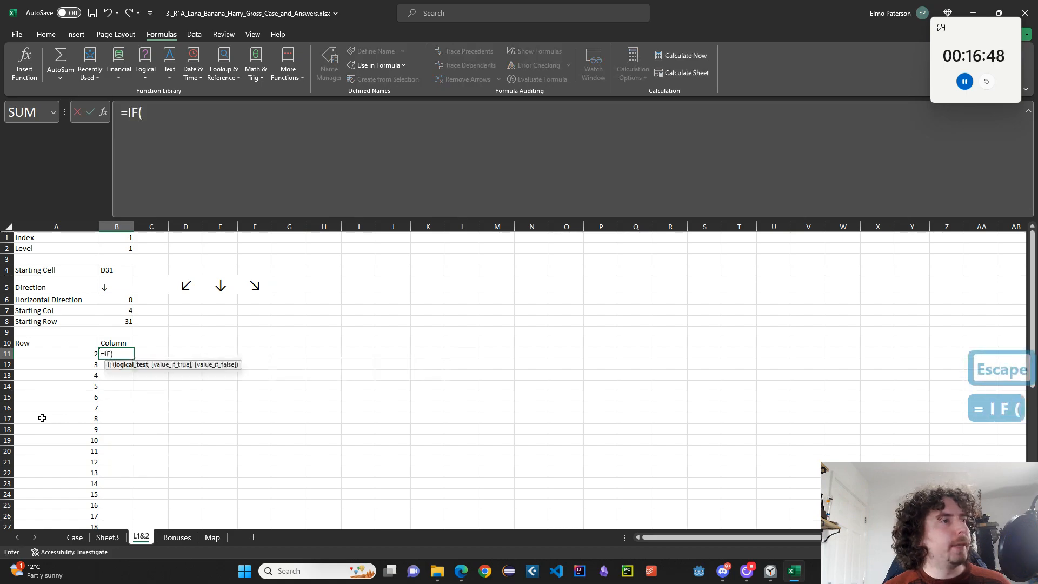
left_click(92, 354)
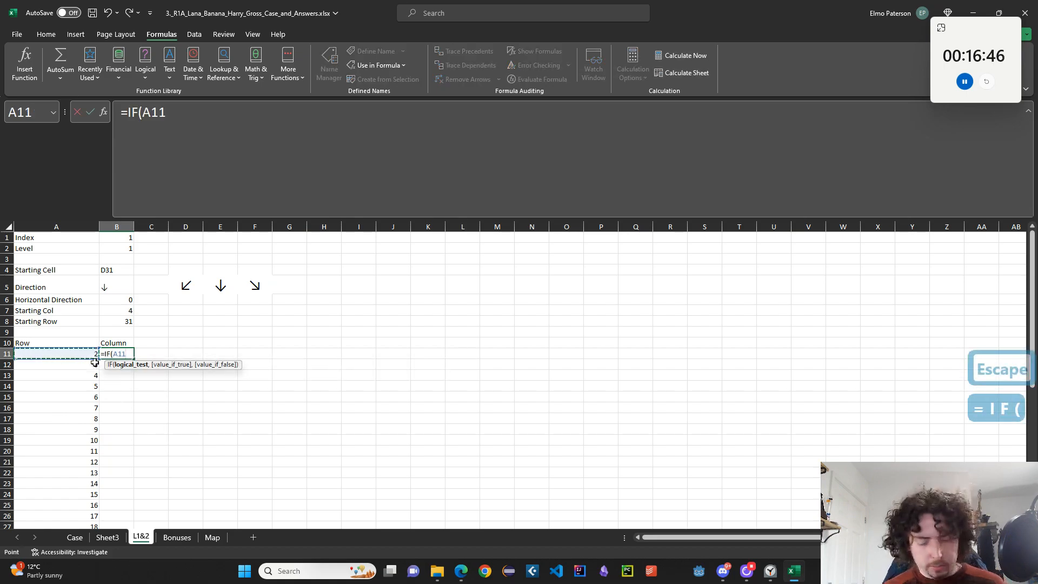
type("<=")
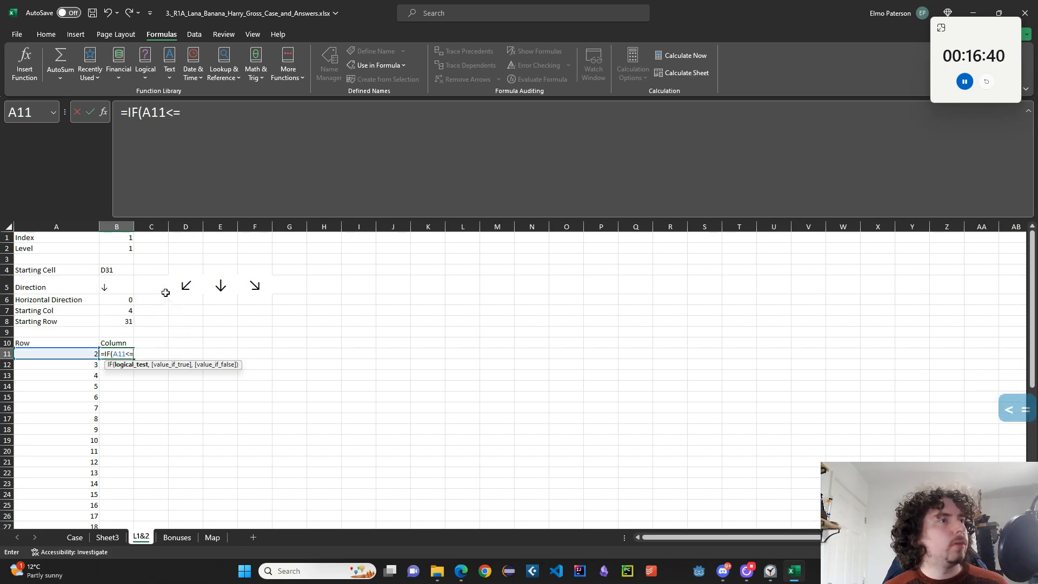
left_click(115, 321)
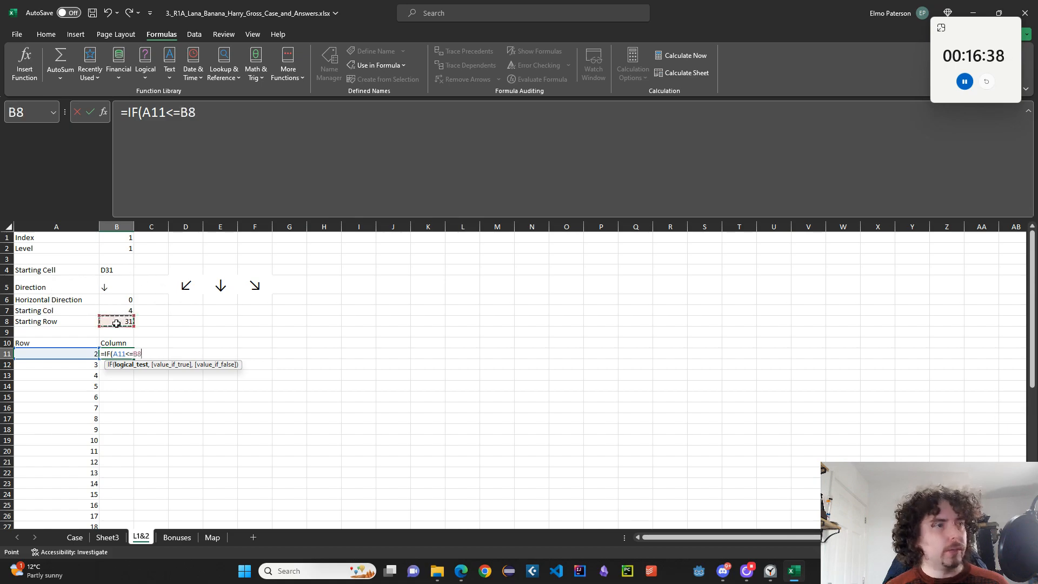
type(",")
left_click(116, 323)
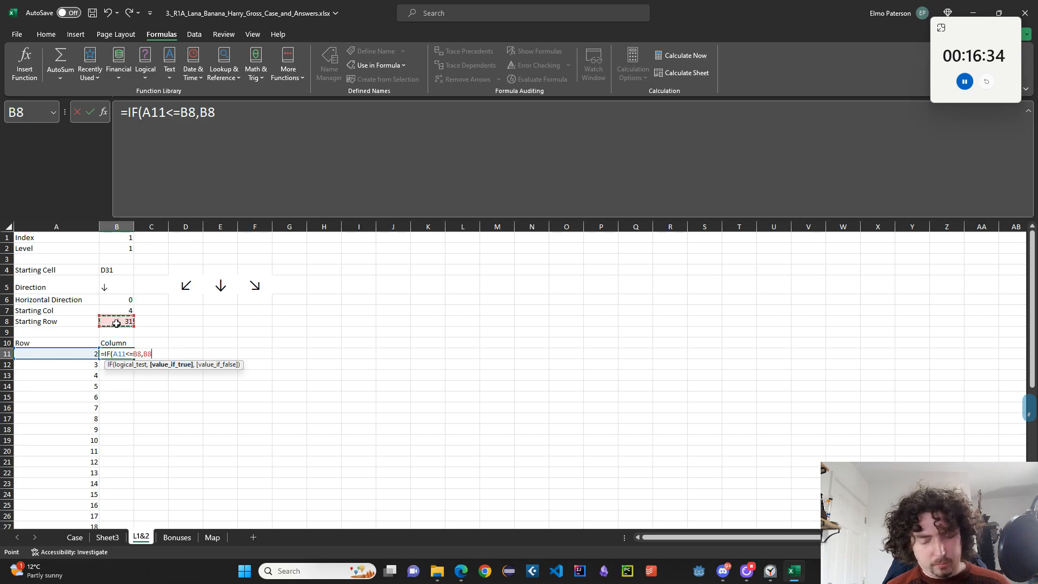
left_click_drag(180, 112, 219, 113)
key("F4")
left_click(285, 132)
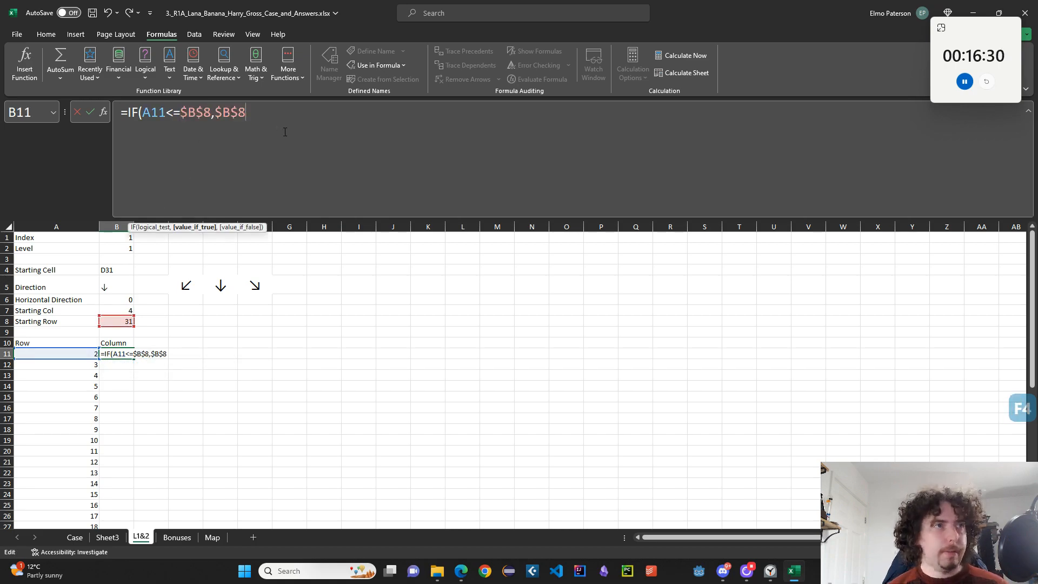
type(",")
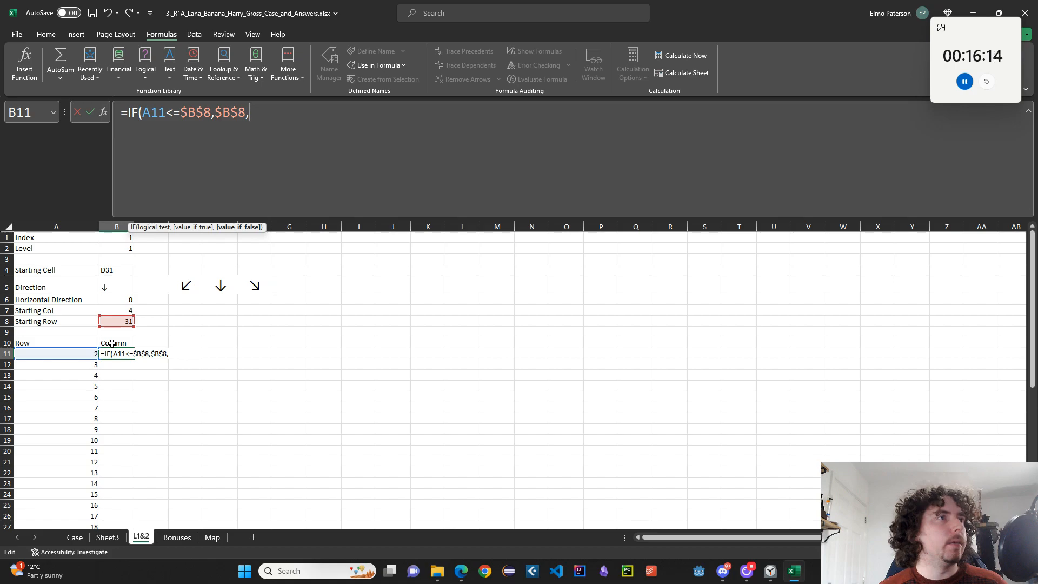
key("ctrl+a")
key("ctrl+x")
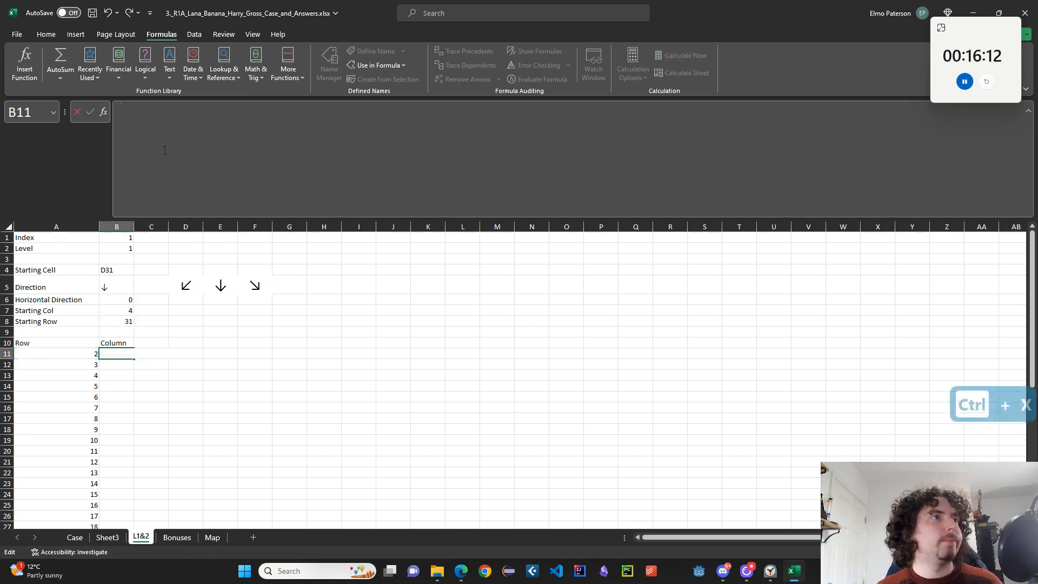
Link the first Column value in B11 to the starting row with =B8
type("=")
left_click(116, 322)
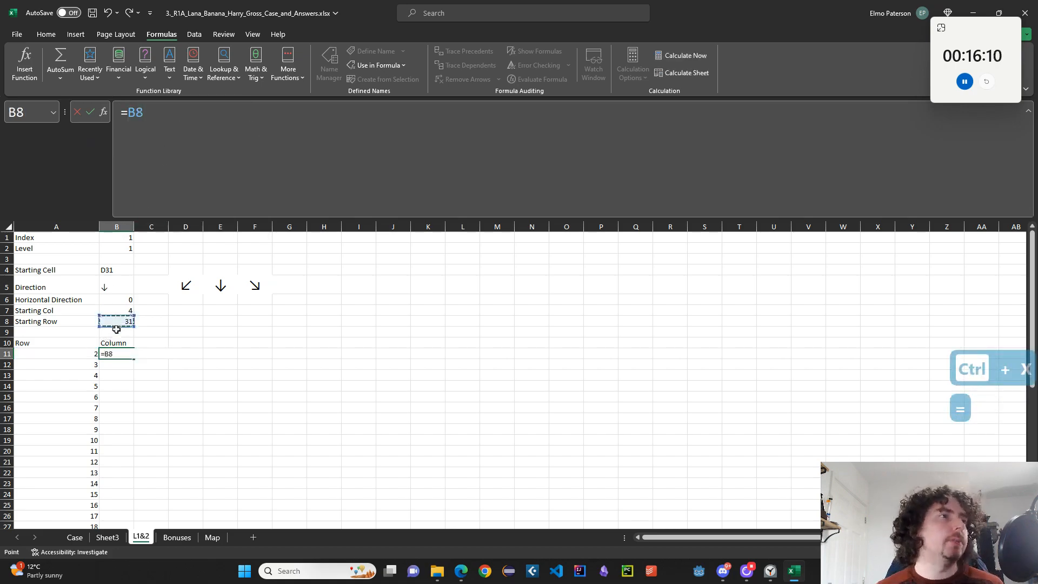
key("Return")
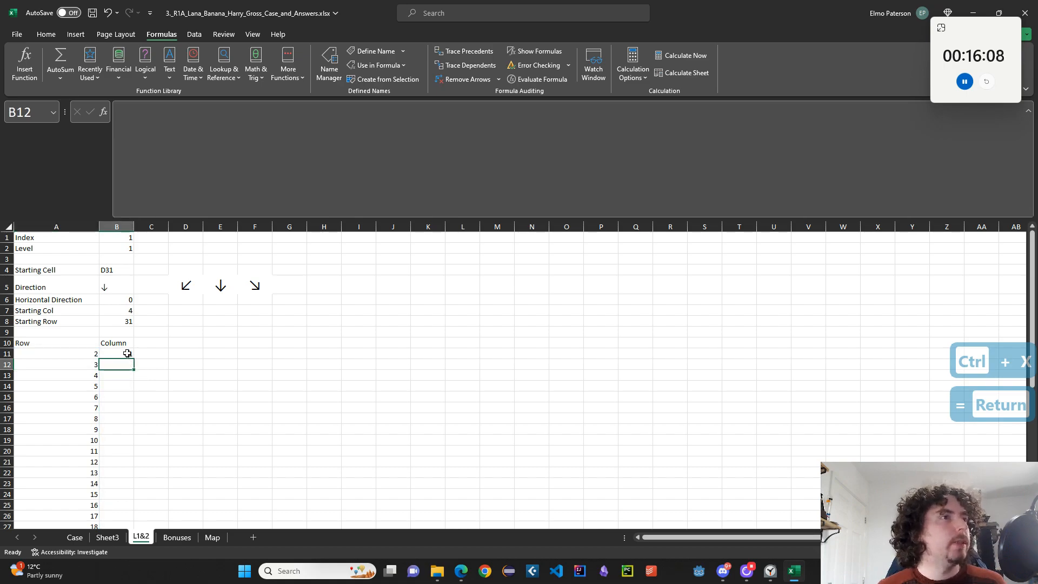
Paste the cut IF formula into B12 and try pointing its row test at A12
key("ctrl+v")
left_click(209, 179)
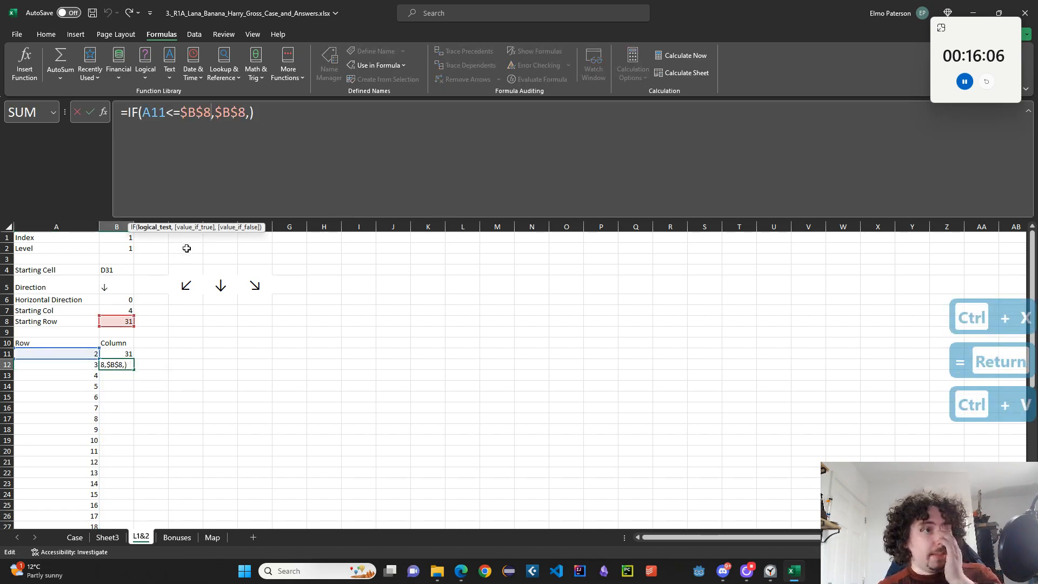
left_click(86, 363)
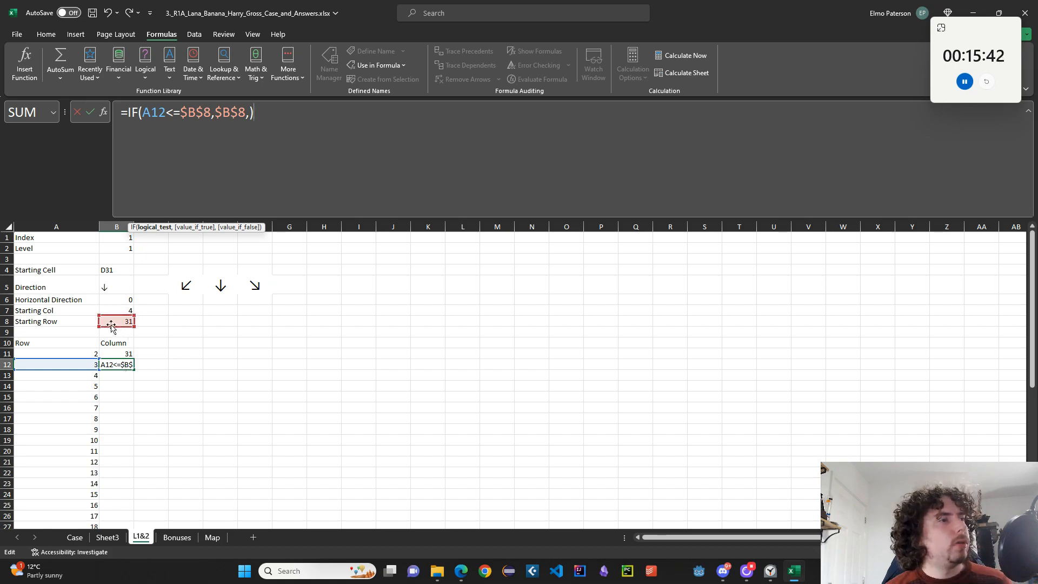
key("Escape")
Change the reference in B11 to the starting column in B7
left_click(127, 353)
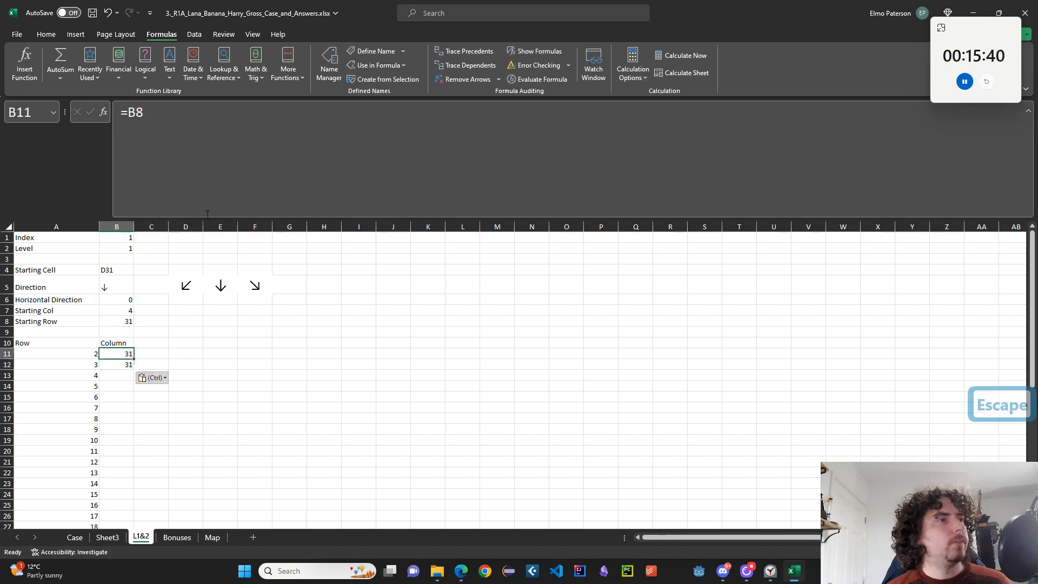
double_click(128, 353)
left_click(120, 309)
key("Return")
Make the IF formula in B12 return $B$7 when true while testing the row against $B$8
left_click(211, 199)
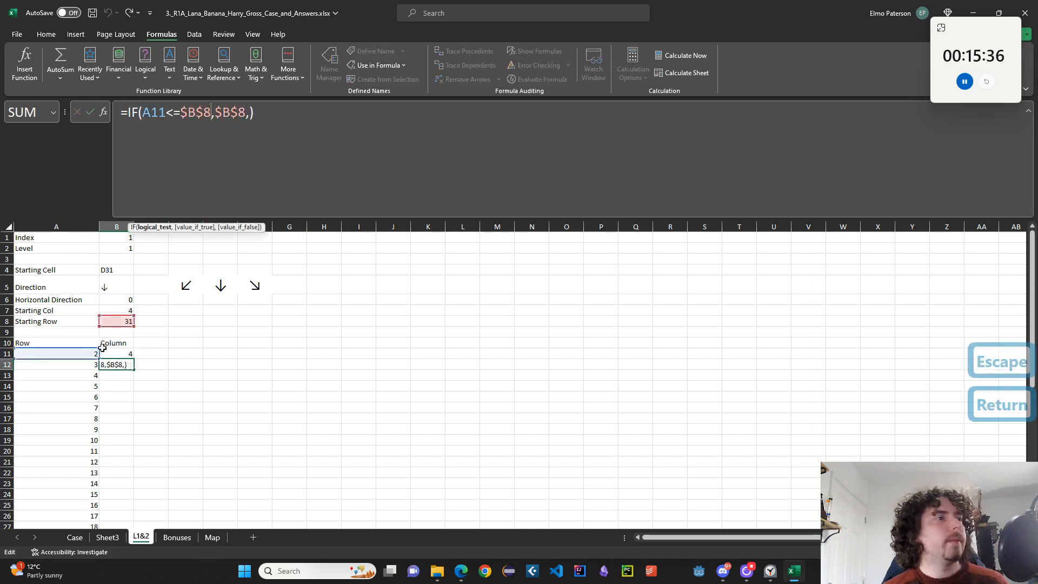
left_click_drag(120, 314, 124, 309)
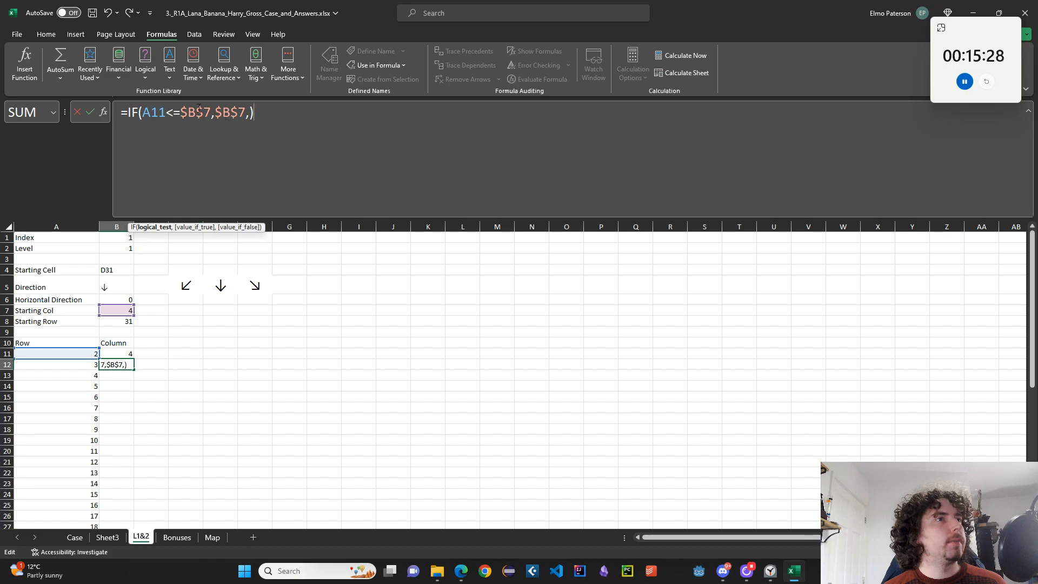
left_click(209, 122)
key("Delete")
type("8")
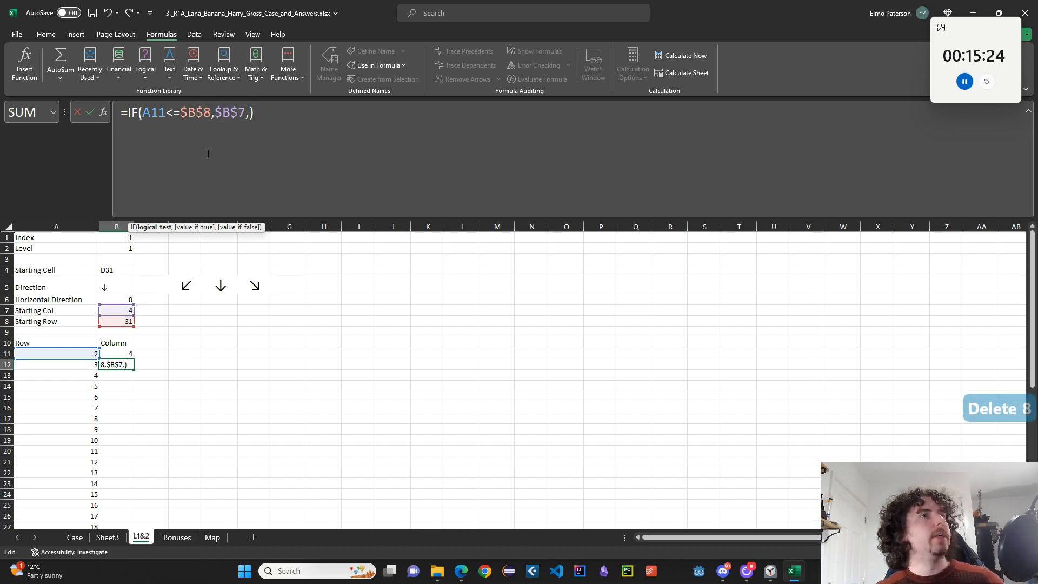
Add B11+$B$6 as the value-if-false of the IF formula in B12
left_click(252, 128)
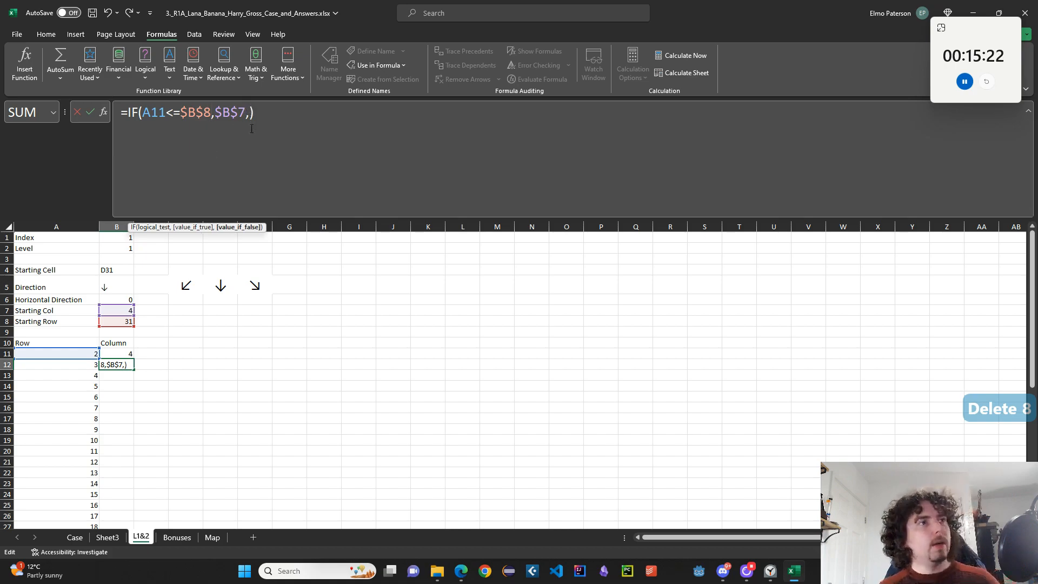
left_click(123, 353)
type("+")
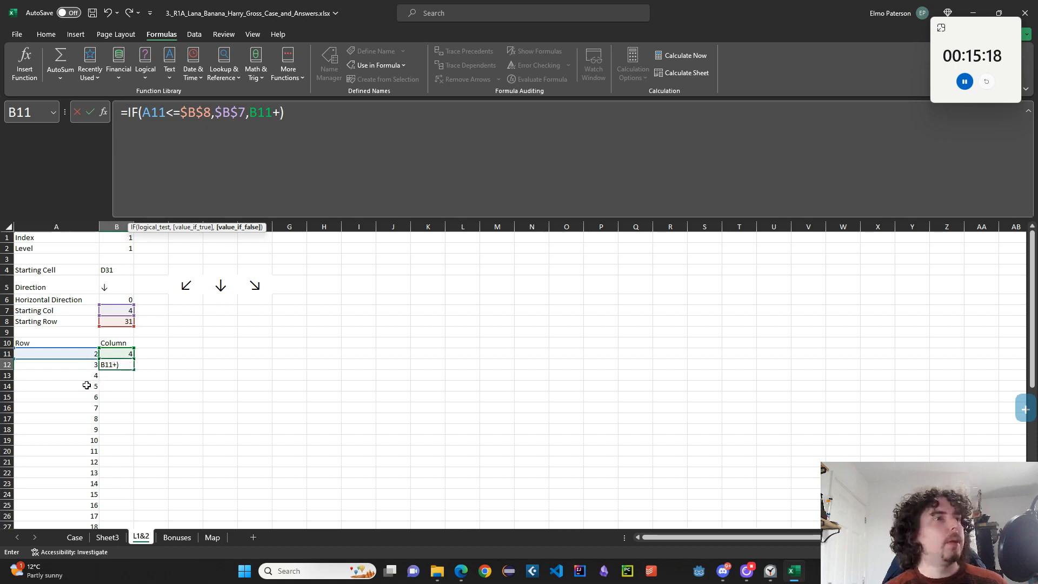
left_click(125, 298)
key("F4")
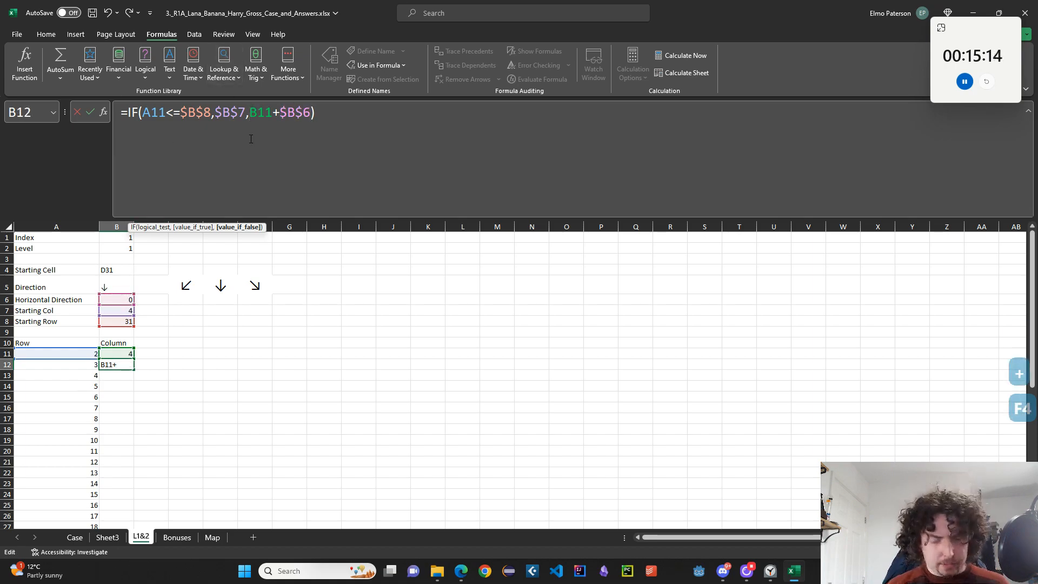
Limit the false result in B12 to columns 2 through 40 by wrapping it as MAX(MIN(B11+$B$6,40),2)
type("MIN(B11+$B$6")
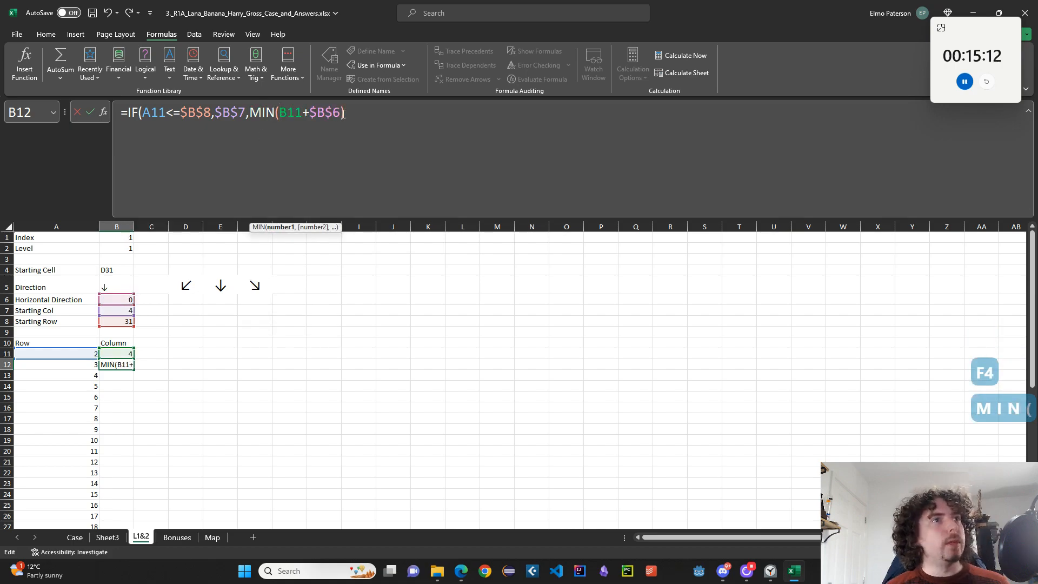
type(",40")
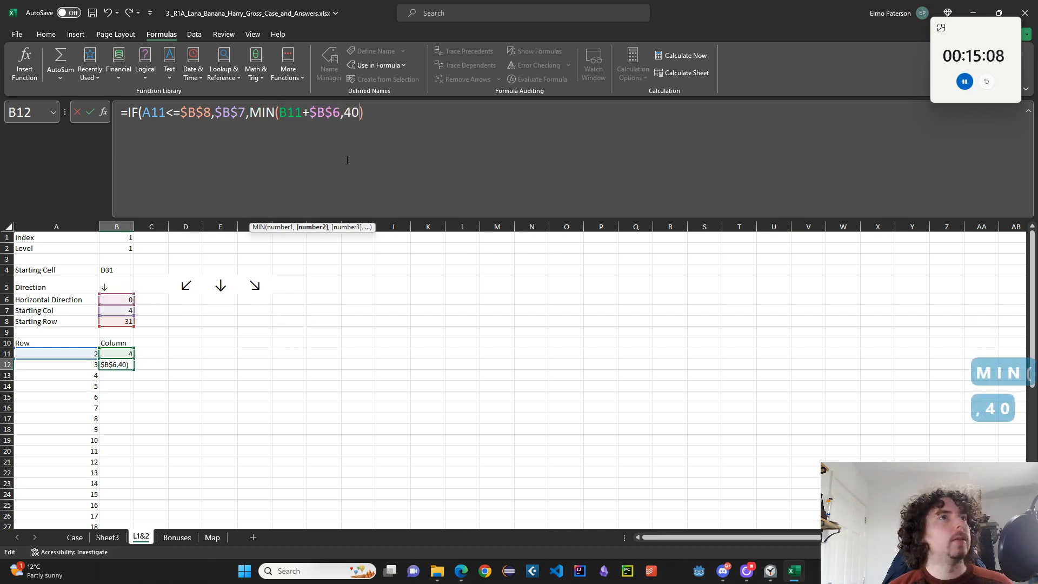
type(")")
left_click(248, 113)
type("MMA")
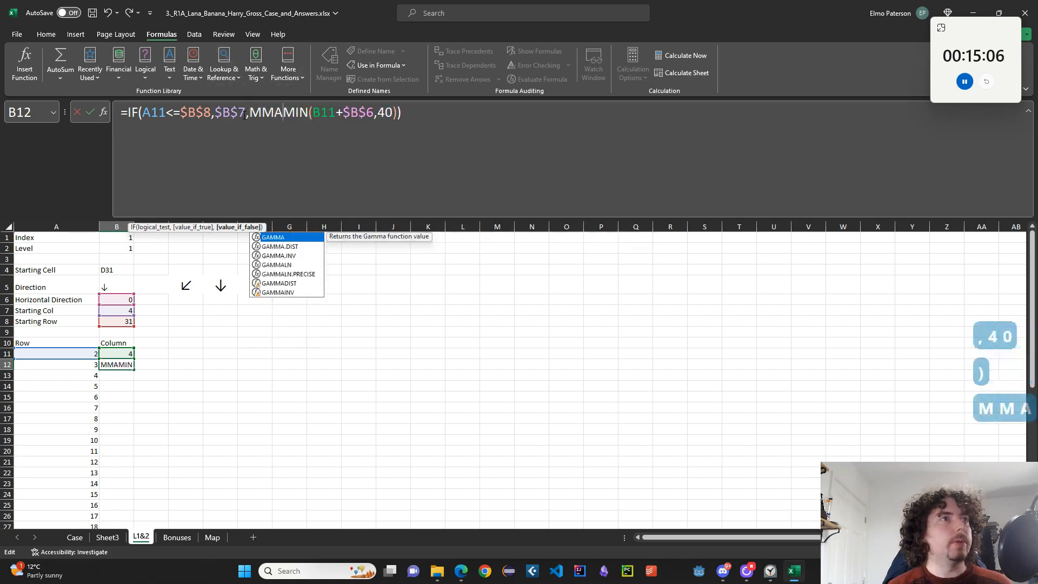
key("shift+BackSpace")
key("shift+BackSpace")
type("AX(")
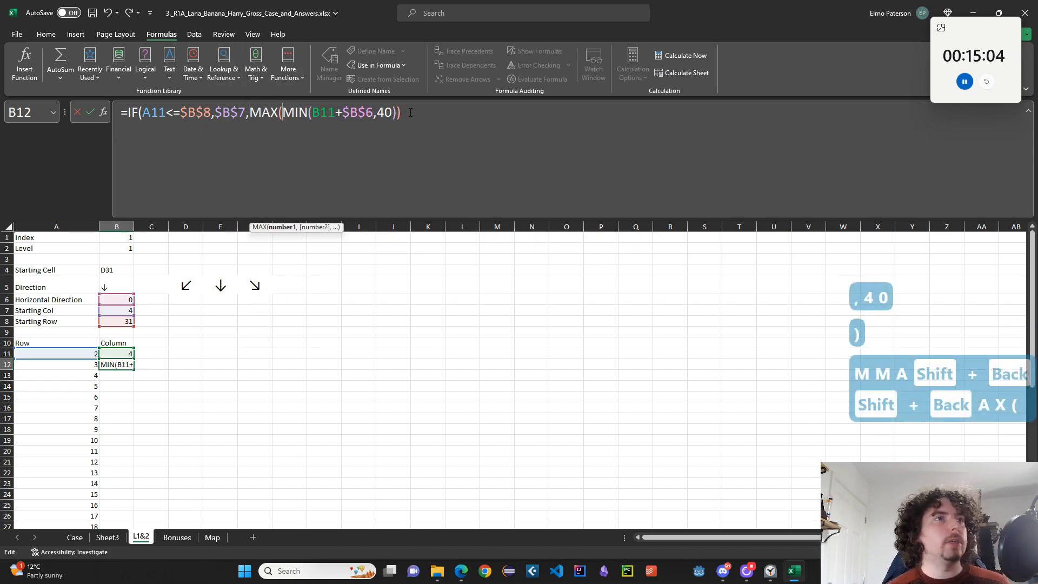
left_click(397, 114)
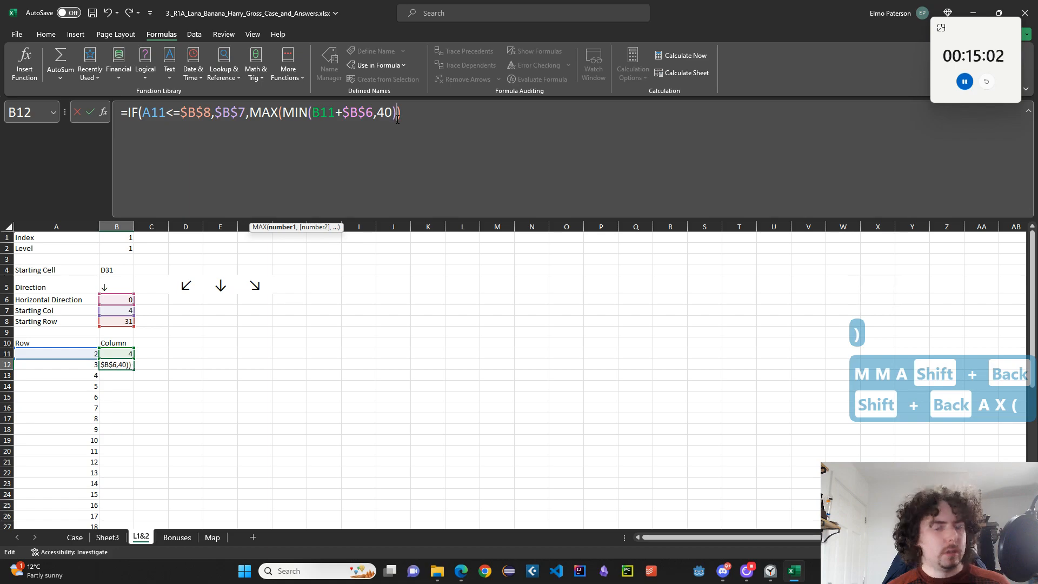
type(",2)")
key("Return")
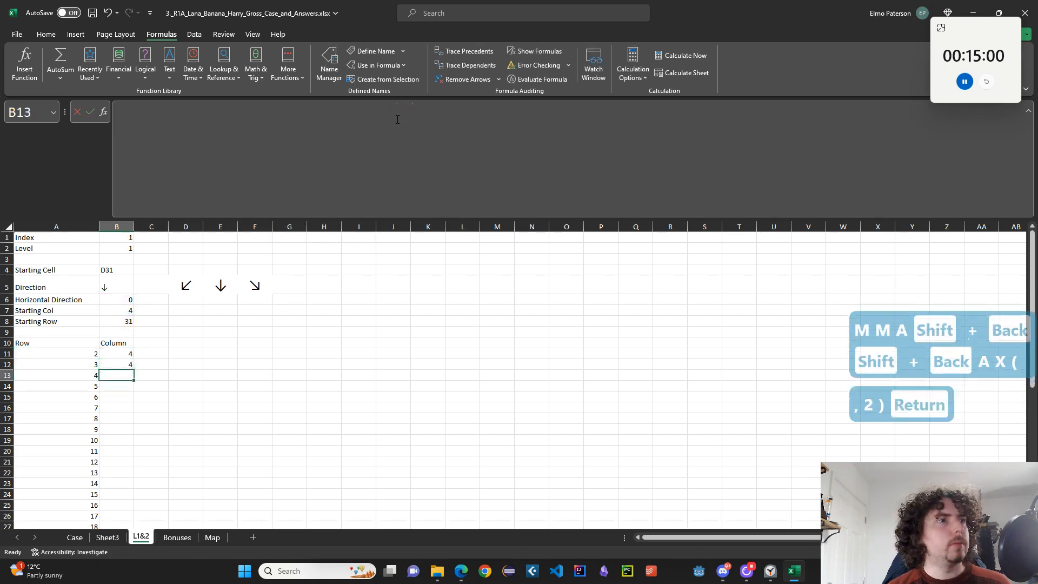
Check the column span of the header row on the Map sheet and return to the L1&2 sheet
left_click(212, 537)
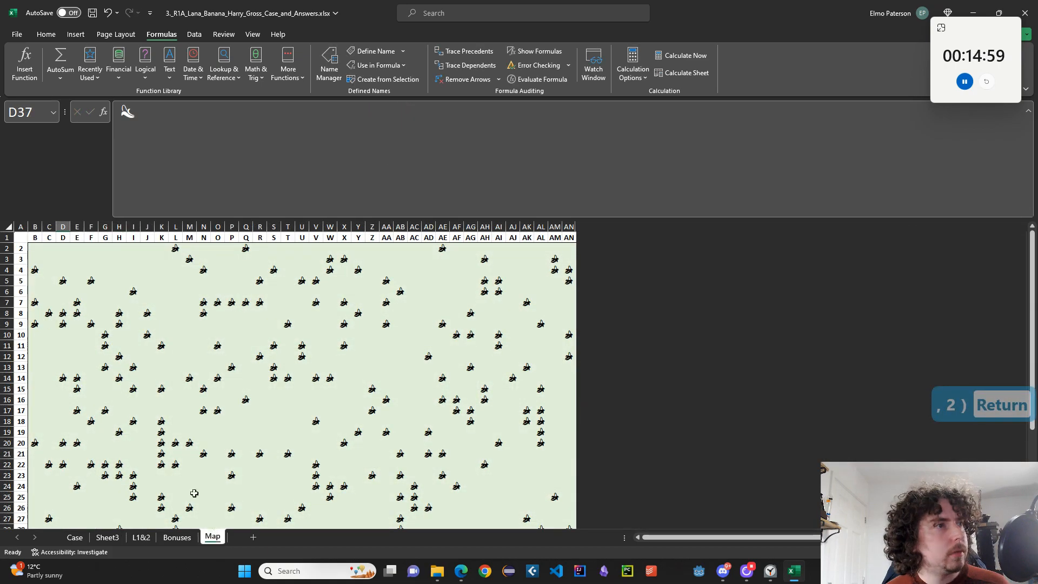
left_click(33, 247)
left_click_drag(571, 238, 34, 234)
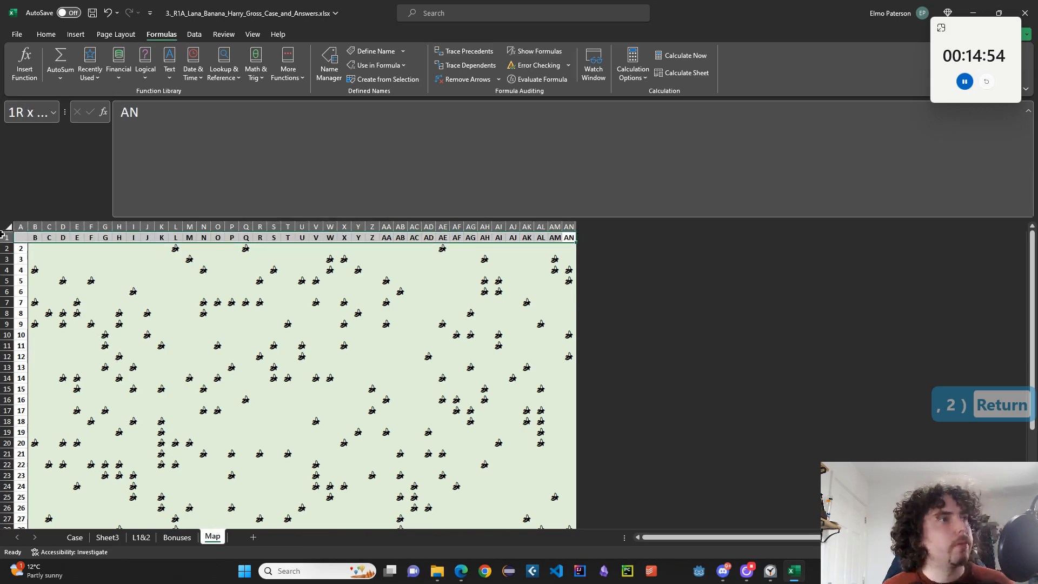
left_click(177, 537)
left_click(144, 536)
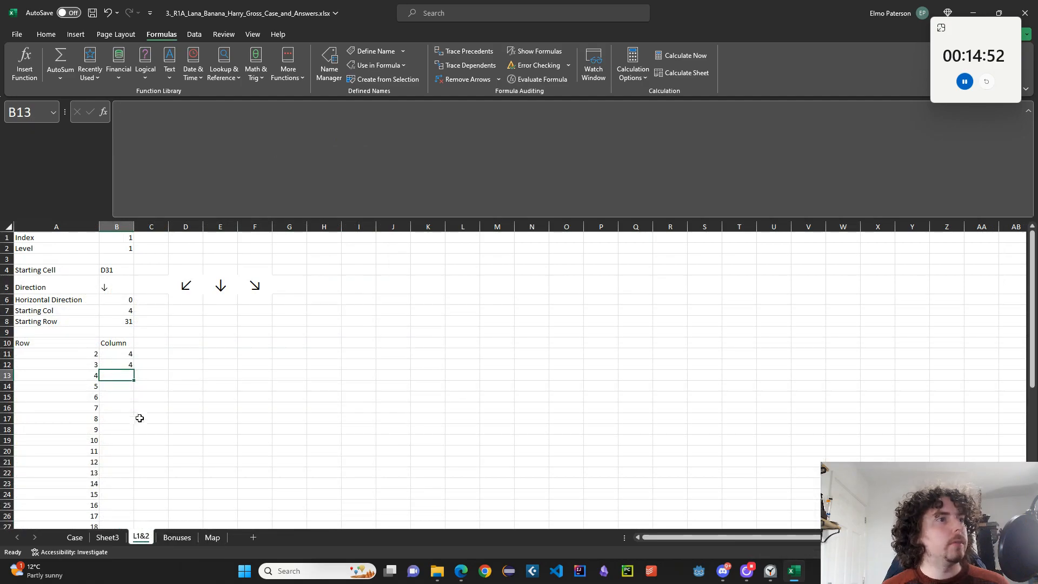
Fill the B12 formula down the Column list to the last row number
left_click(123, 366)
double_click(134, 369)
scroll(163, 427, "down", 7)
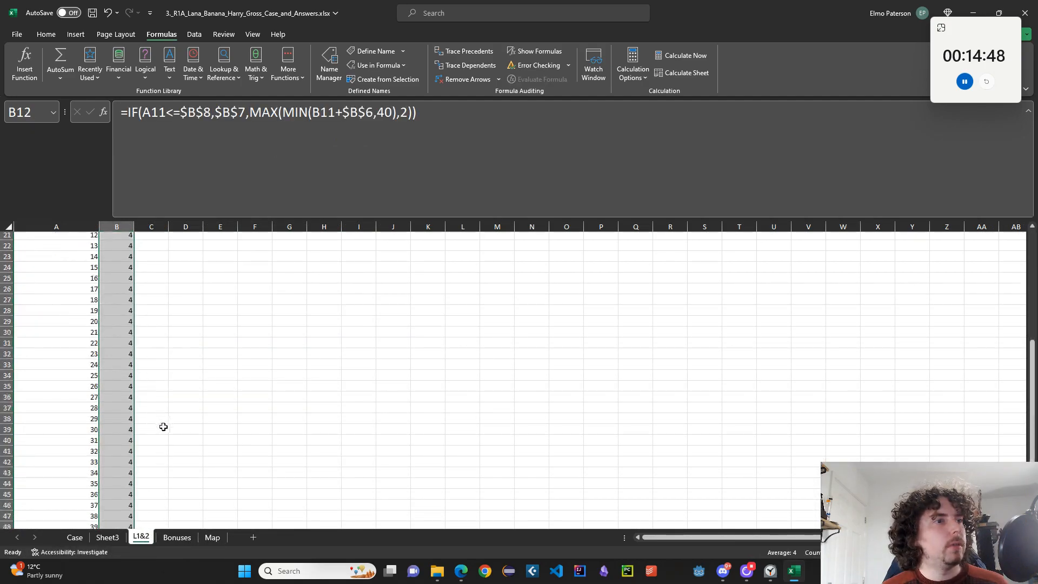
Try Level 2 in B2, review the Column list, and set the level back to 1
scroll(172, 413, "up", 7)
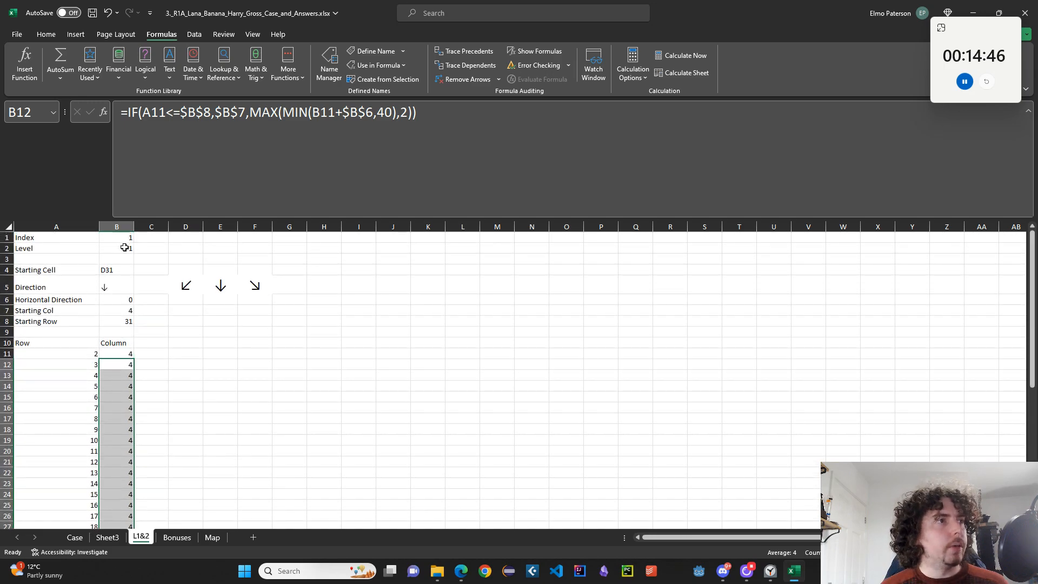
left_click(233, 376)
scroll(164, 345, "down", 10)
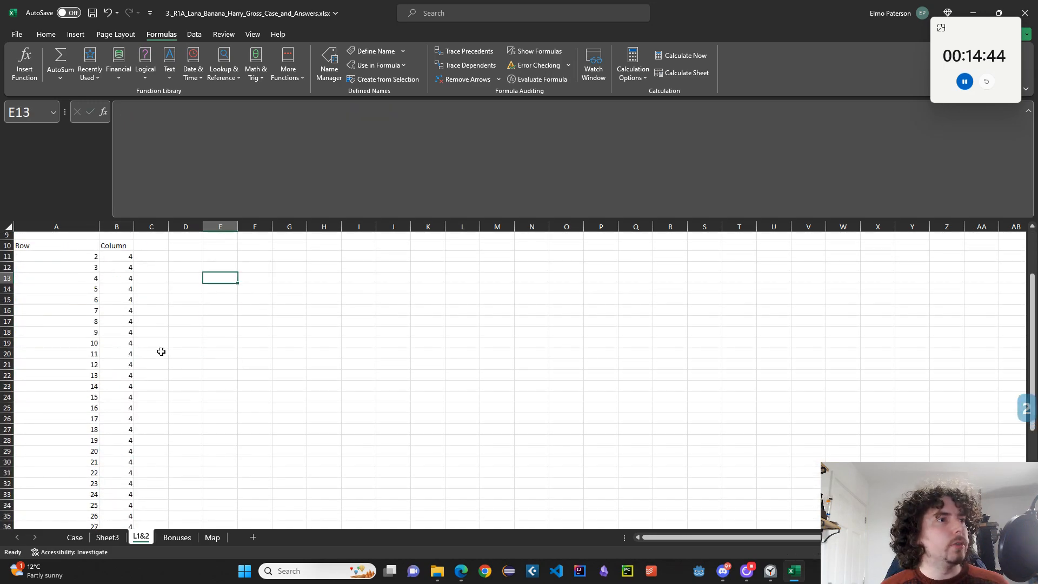
scroll(162, 426, "up", 10)
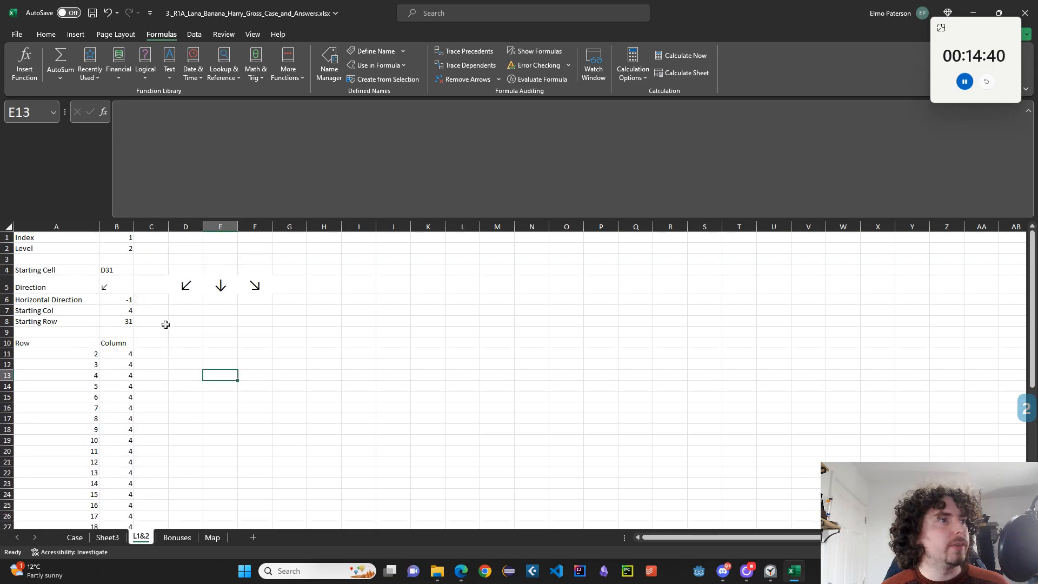
left_click(121, 247)
type("1")
left_click(212, 362)
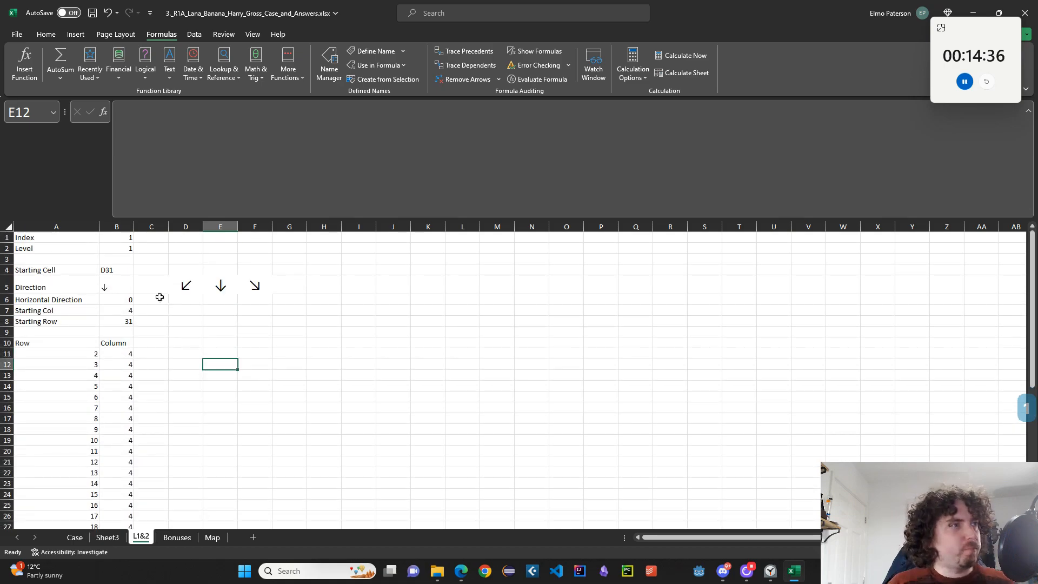
left_click(121, 247)
left_click(211, 339)
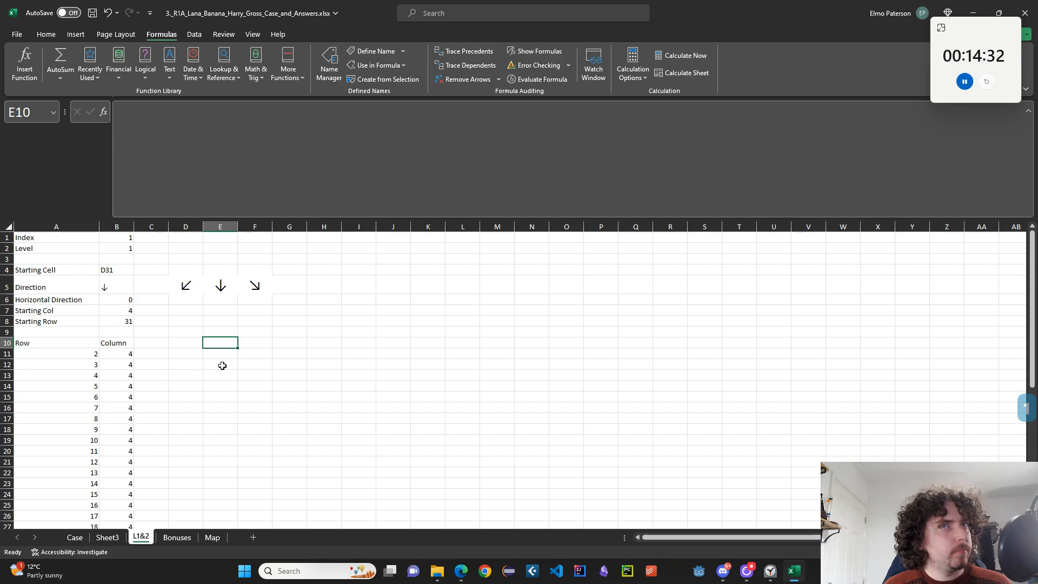
left_click(158, 340)
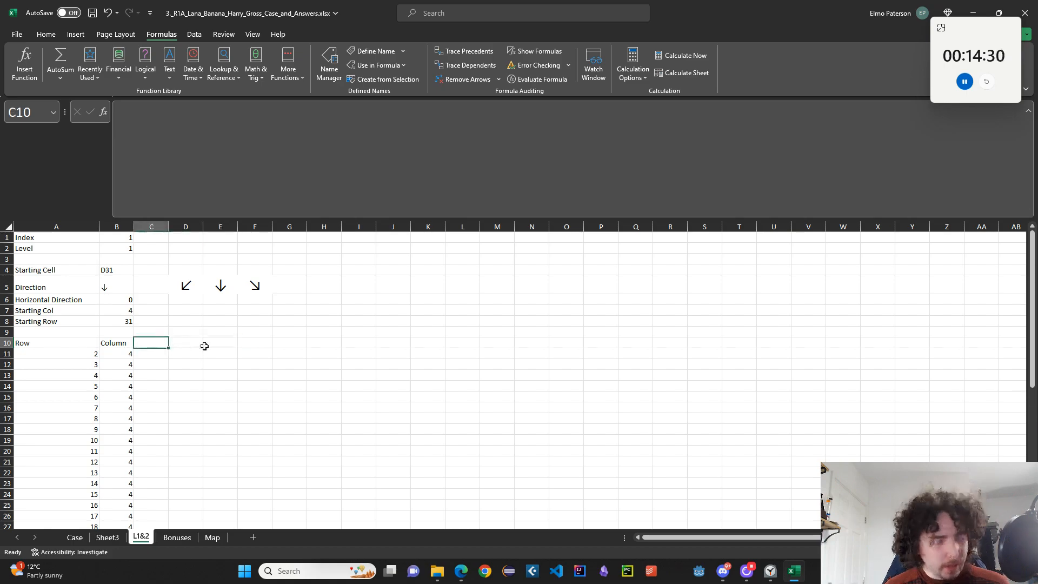
Add the header "Banana?" in C10 beside the Column heading
type("Banana?")
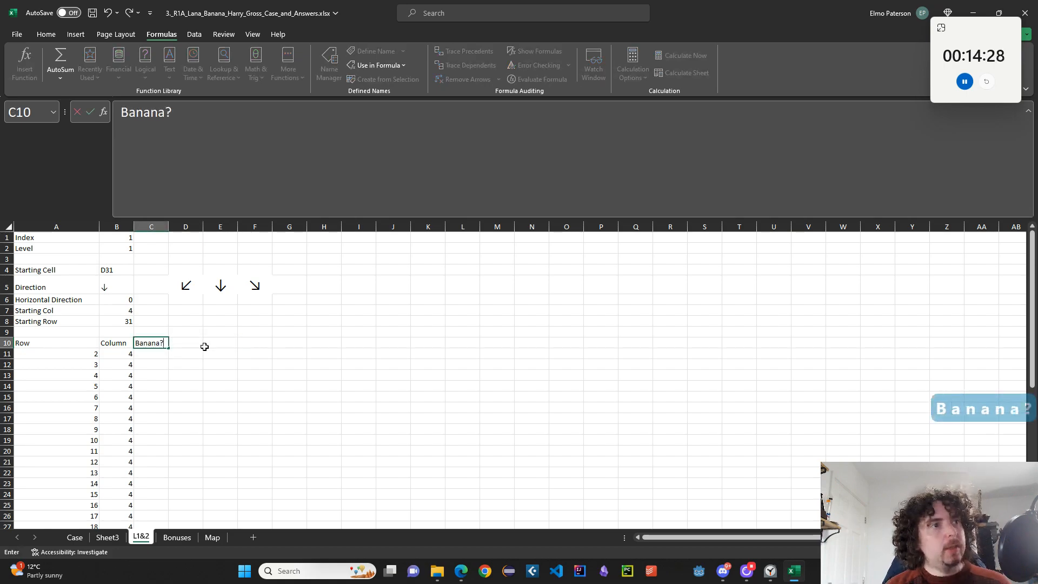
key("Tab")
left_click(162, 342)
Look up the map cell for each row and column in C11 with =OFFSET(Map!A1,'L1&2'!A11-1,'L1&2'!B11-1)
left_click(164, 354)
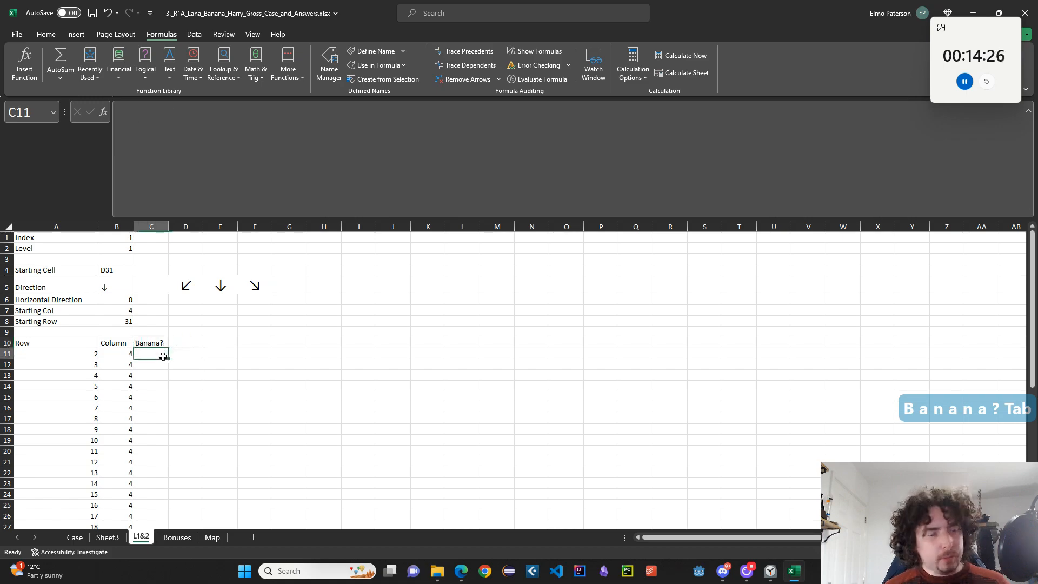
type("=OFFSET(")
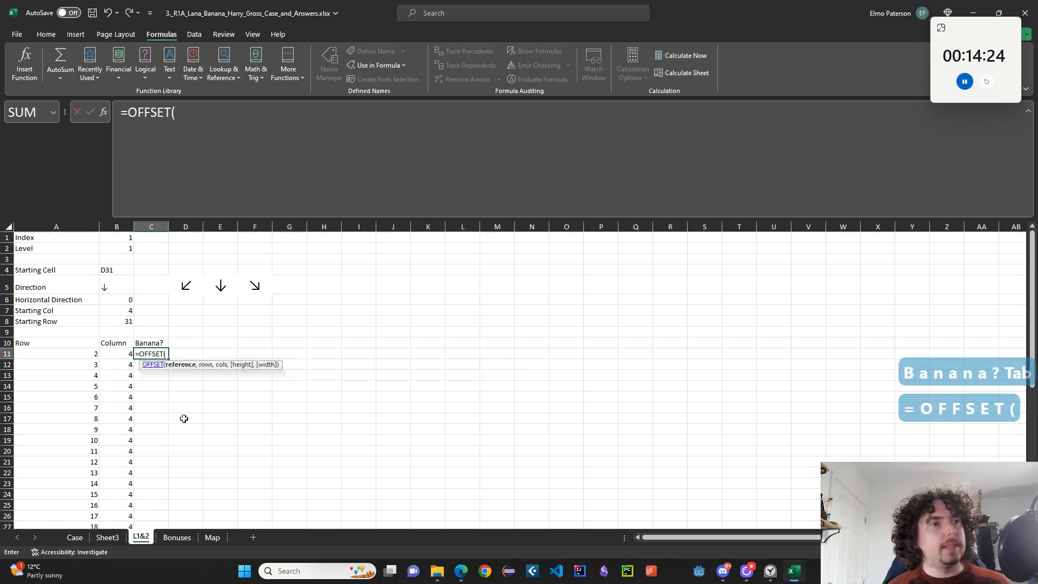
left_click(218, 542)
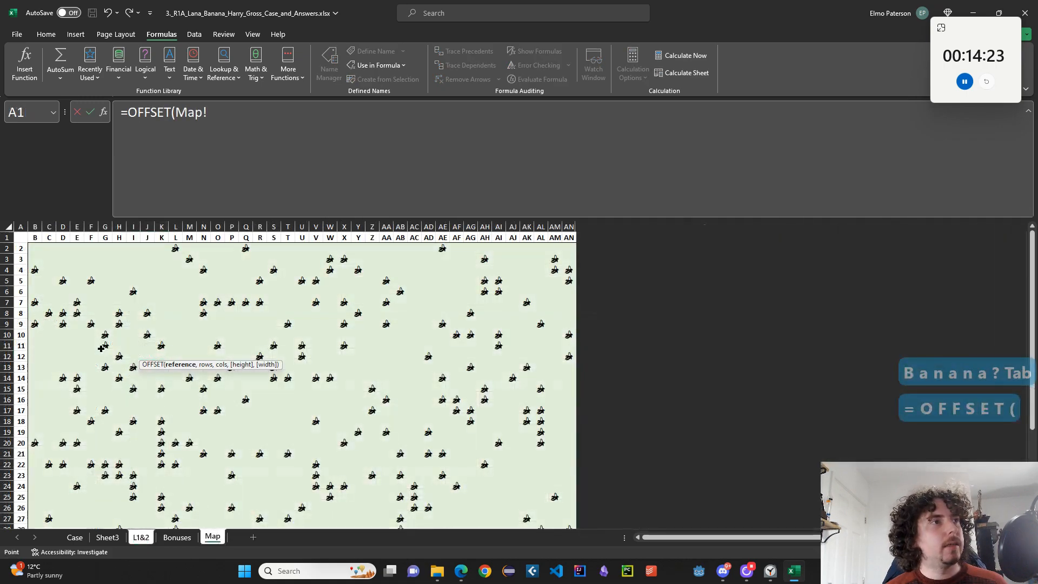
left_click(22, 238)
type(",")
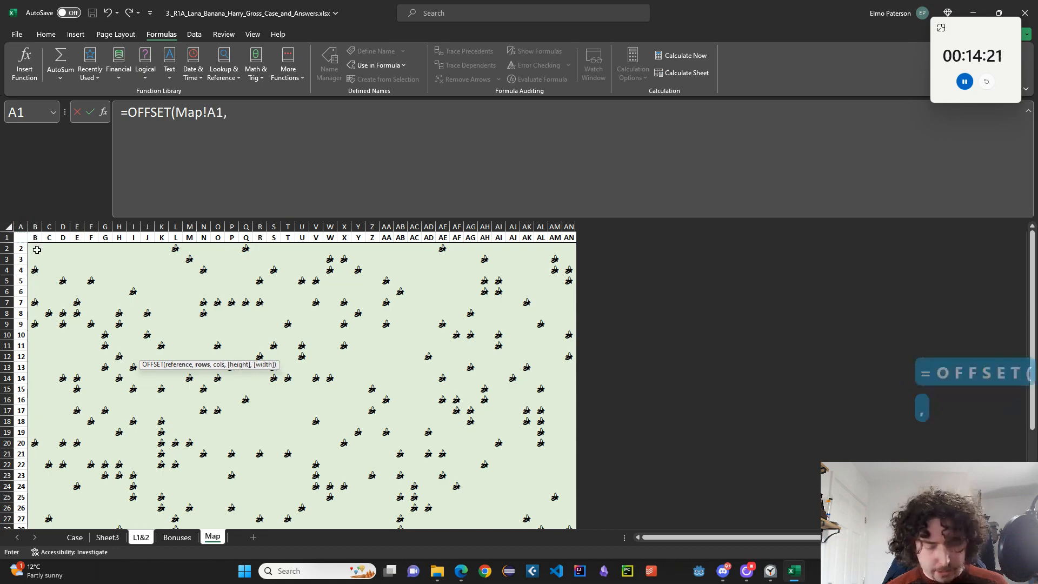
left_click(142, 537)
key("BackSpace")
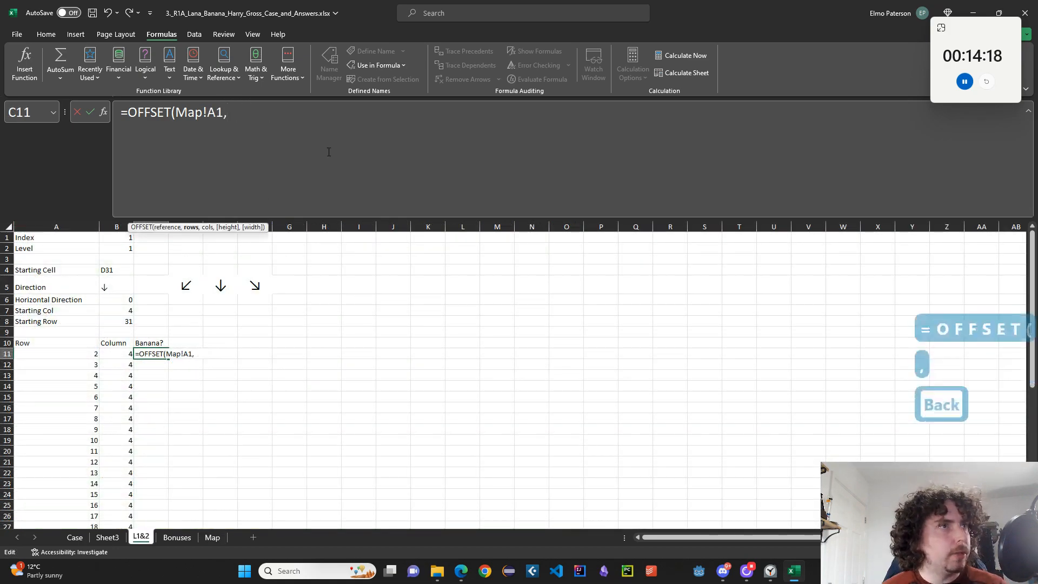
left_click(88, 352)
type("-1,")
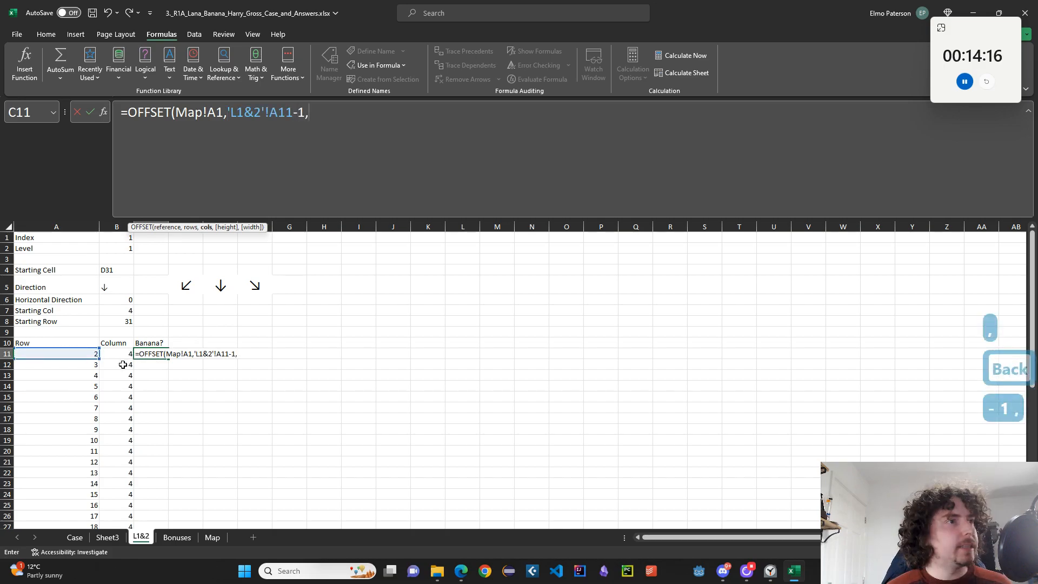
left_click(126, 352)
type("-1)")
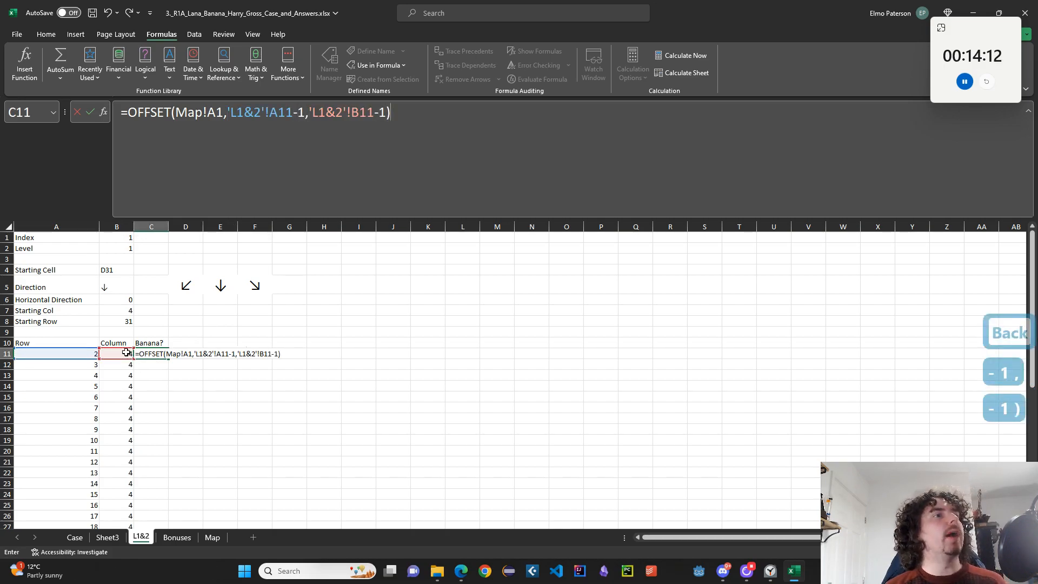
key("Return")
key("Up")
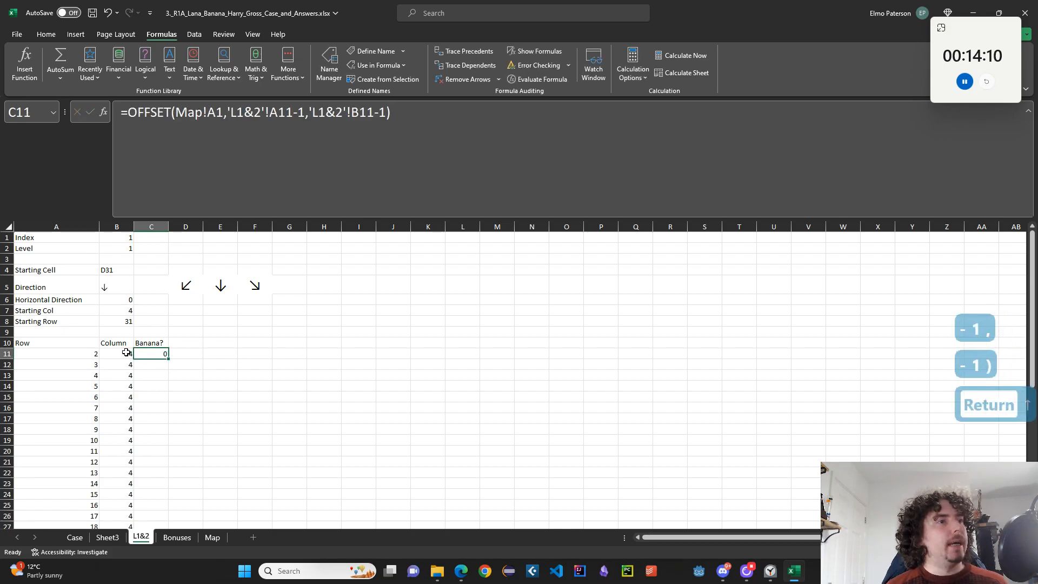
Append =_BANANA to the C11 formula and fill it down the Banana? column
left_click(424, 143)
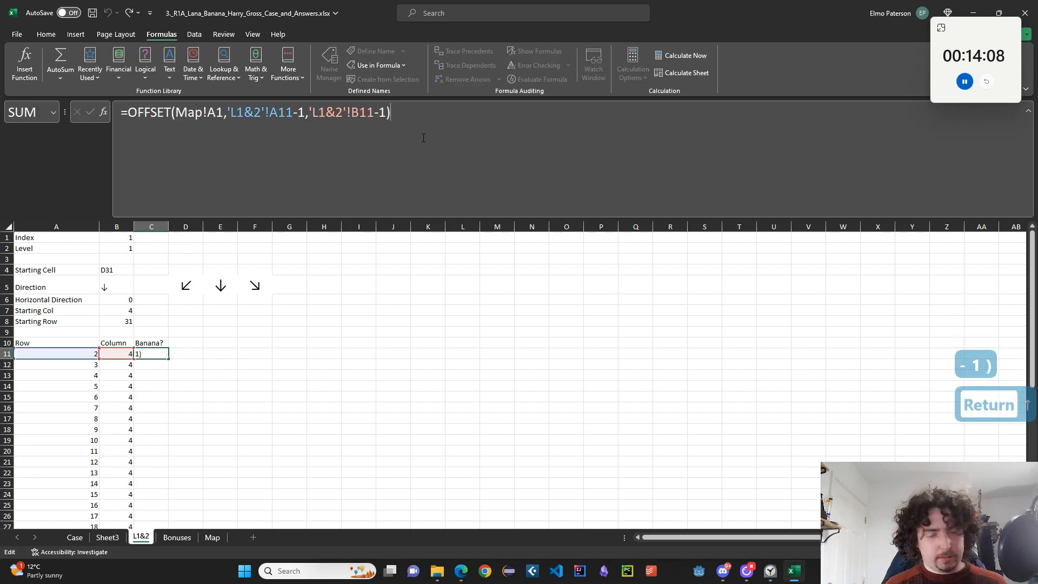
type("=_B")
key("Tab")
key("Return")
left_click(164, 354)
double_click(169, 359)
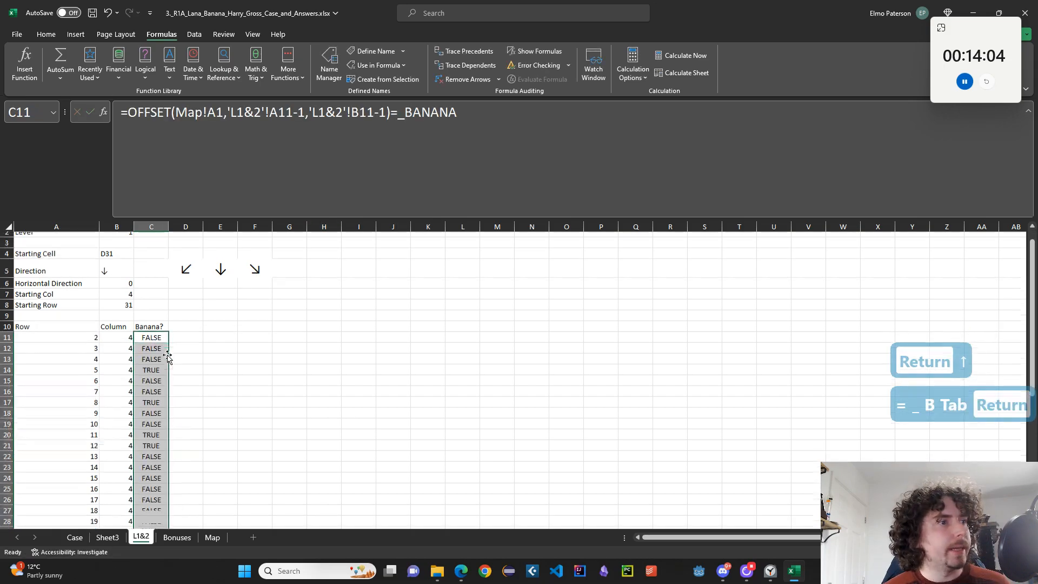
Examine the filled Banana? formulas near the end of the list for how the Map reference was carried down
scroll(169, 354, "down", 10)
scroll(108, 405, "up", 1)
scroll(110, 419, "up", 2)
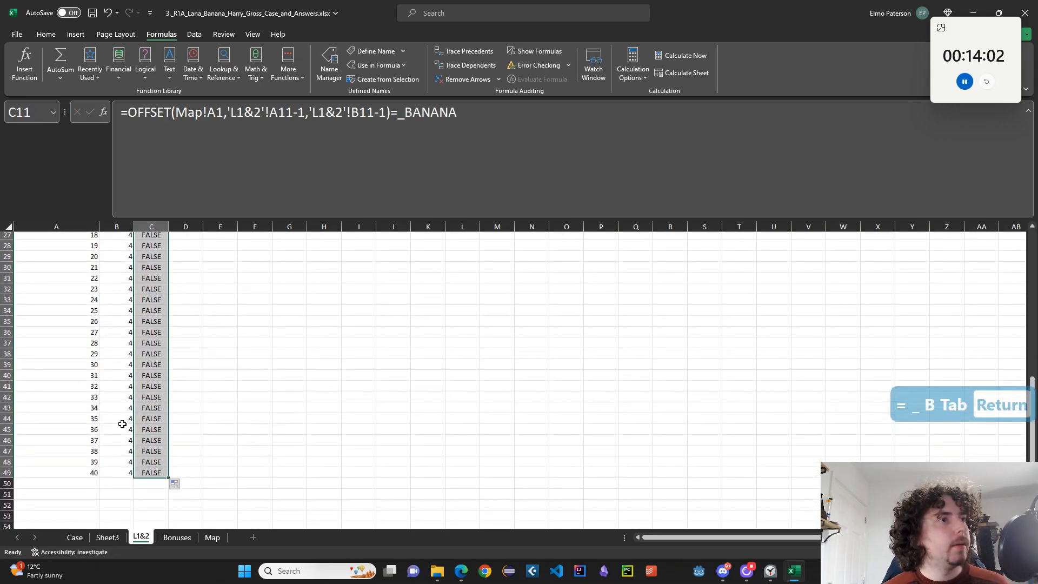
scroll(153, 460, "up", 1)
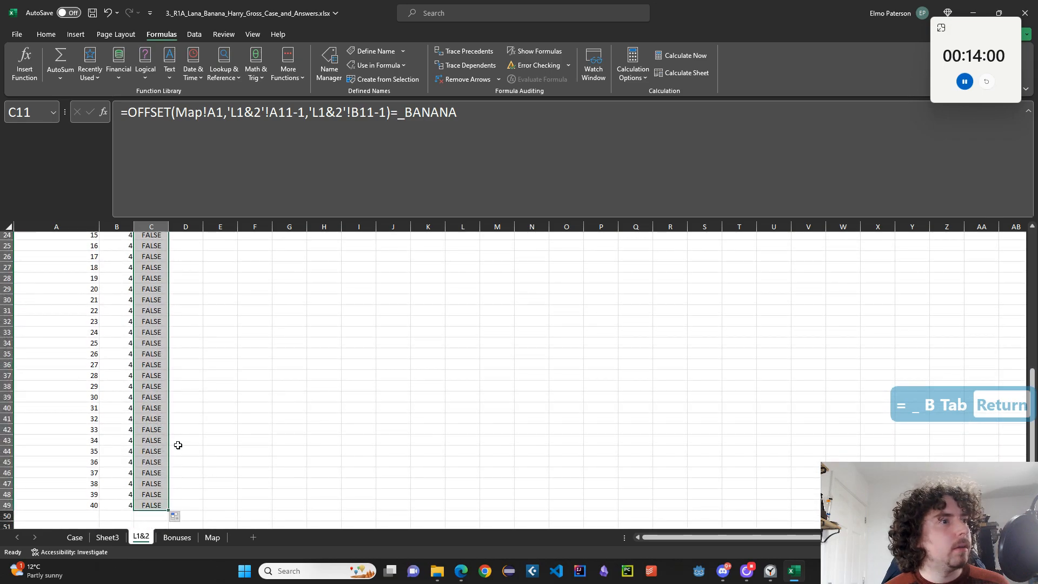
left_click(154, 461)
left_click(156, 430)
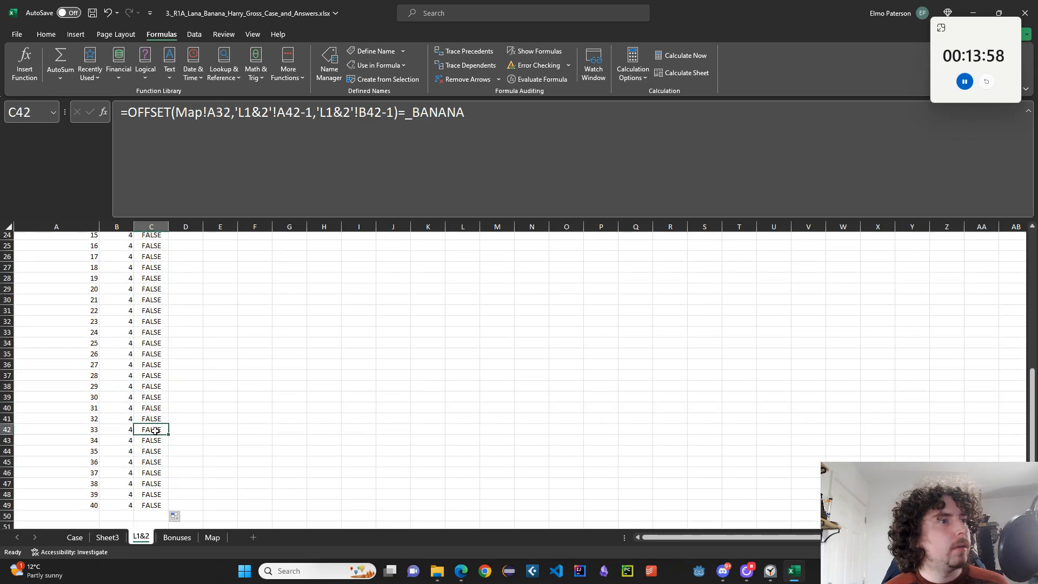
left_click(332, 193)
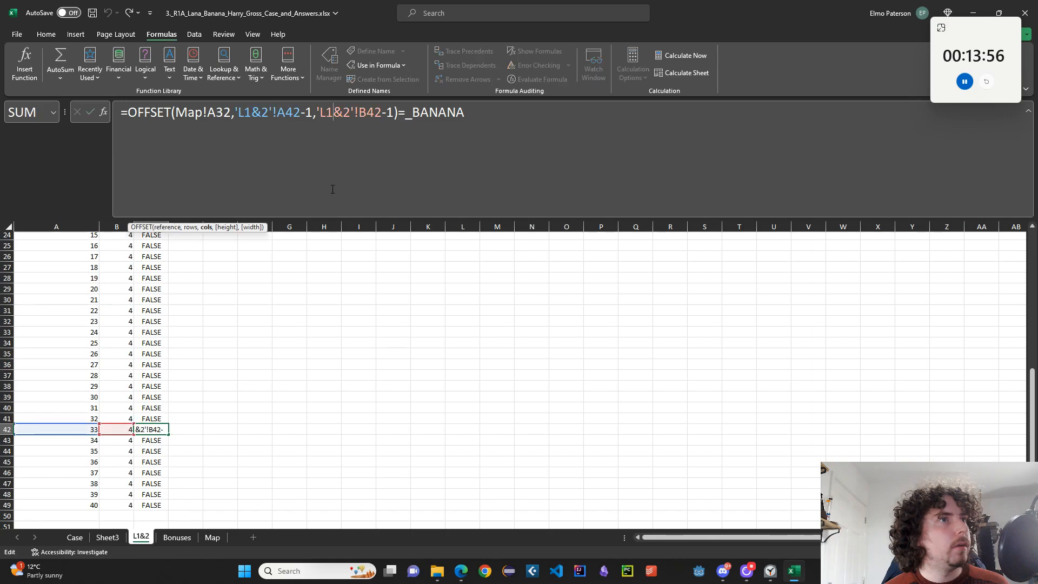
scroll(218, 343, "up", 8)
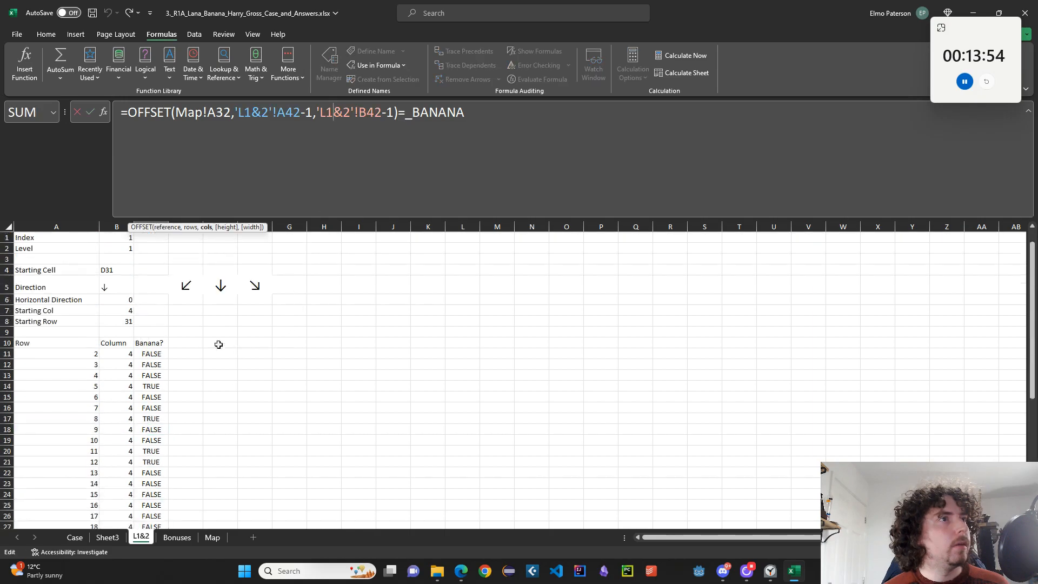
scroll(162, 350, "down", 2)
key("Escape")
scroll(153, 331, "up", 2)
Make the OFFSET reference in C11 absolute as Map!$A$1 and refill the Banana? column
left_click(160, 346)
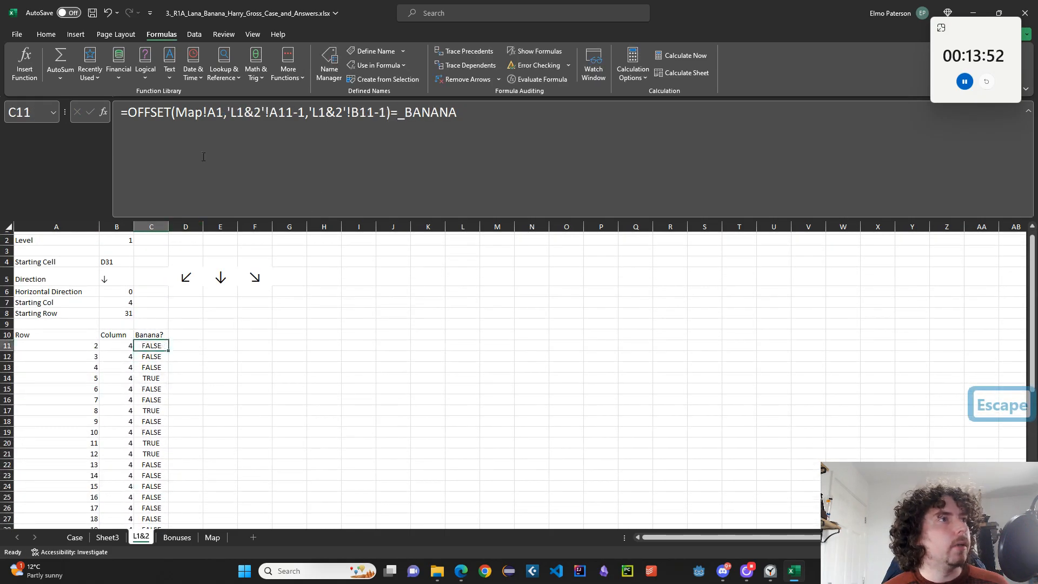
left_click(218, 112)
key("F4")
key("Return")
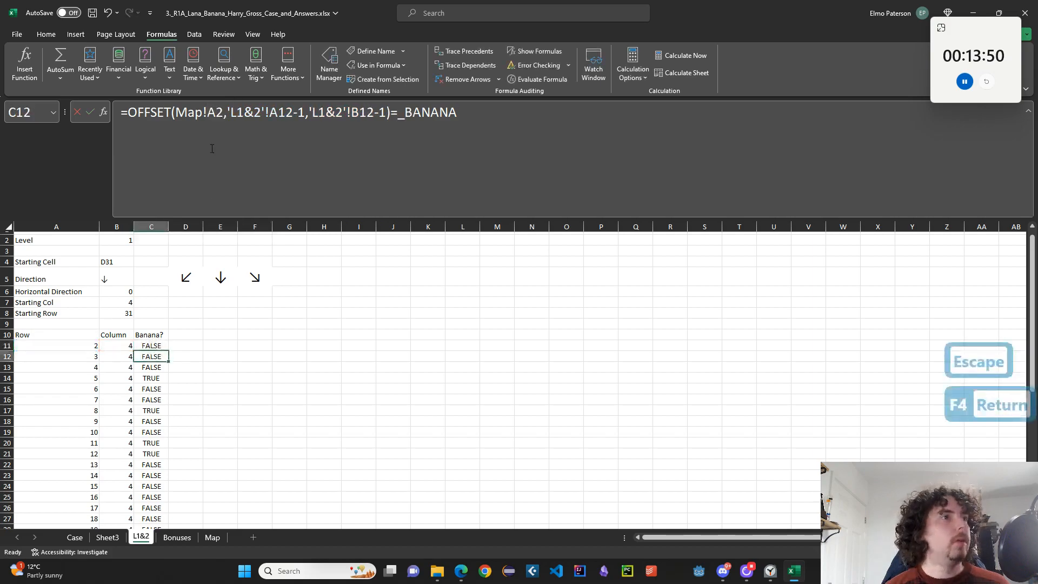
left_click(165, 349)
double_click(166, 349)
scroll(170, 352, "down", 10)
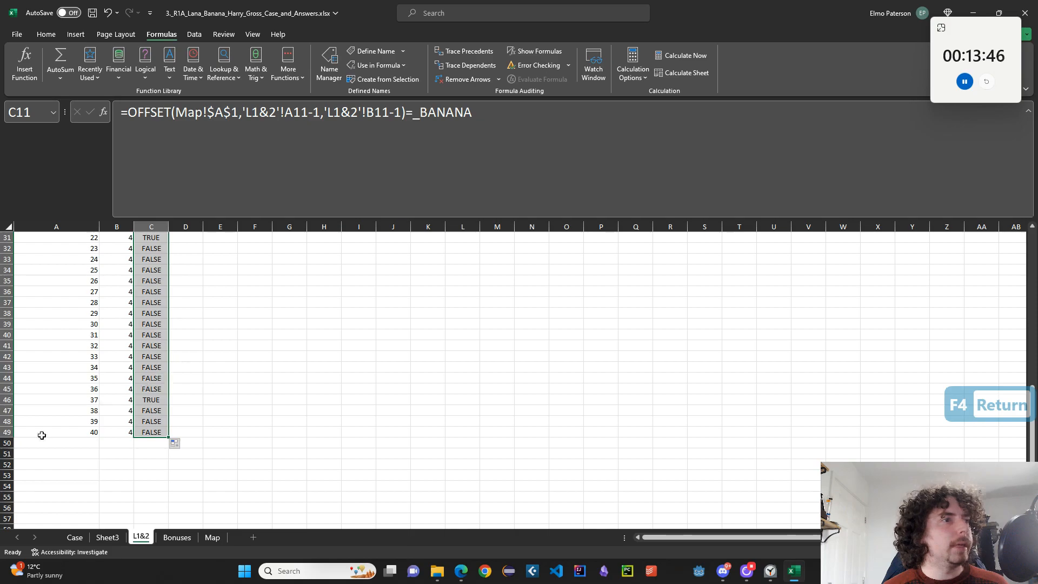
Total the bananas below the list in B51 with =SUM(--C11:C49)
left_click(72, 454)
left_click(111, 462)
left_click(118, 455)
type("=SUM")
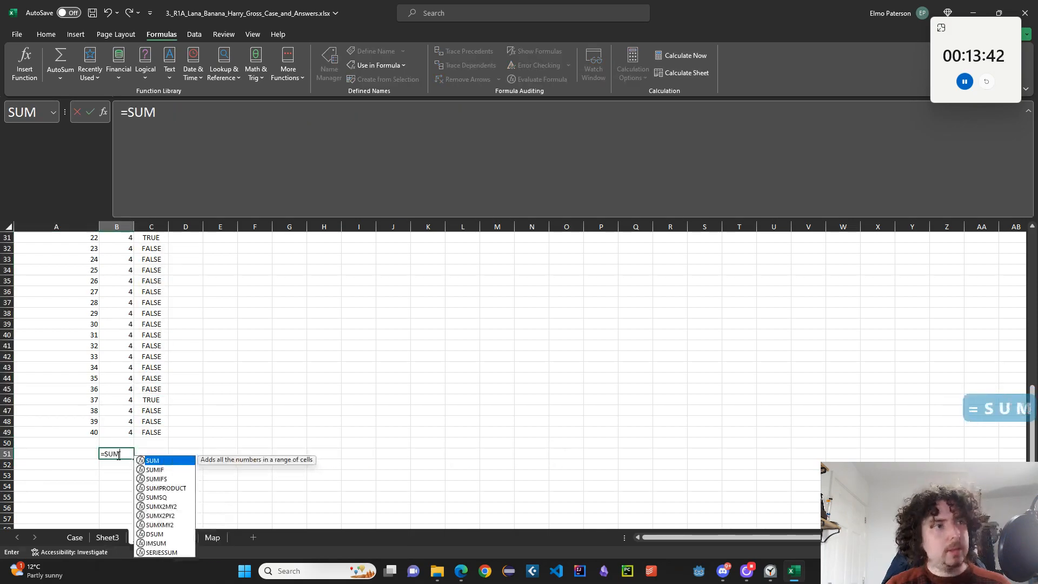
type("(--")
left_click(152, 432)
scroll(151, 432, "up", 10)
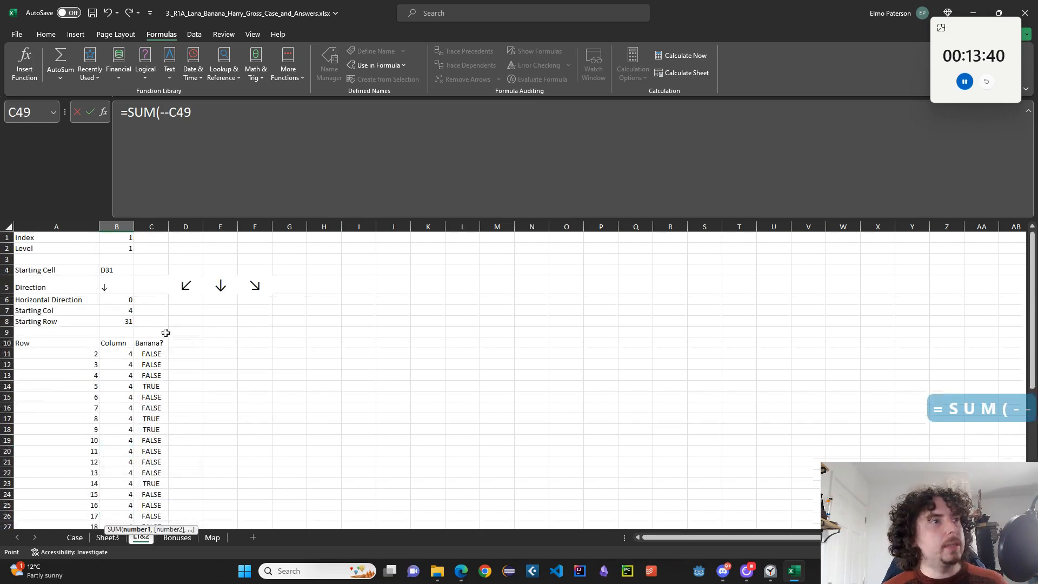
left_click(157, 354, "shift")
key("Return")
key("Up")
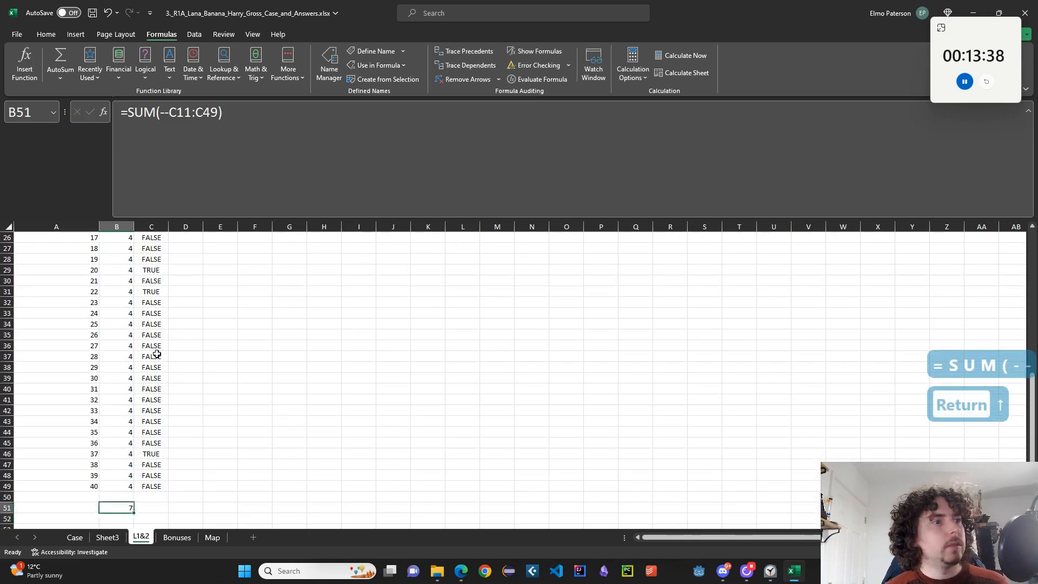
Check the Level 1 example answer on the Case sheet and compare it with the Banana? list on L1&2
left_click(87, 535)
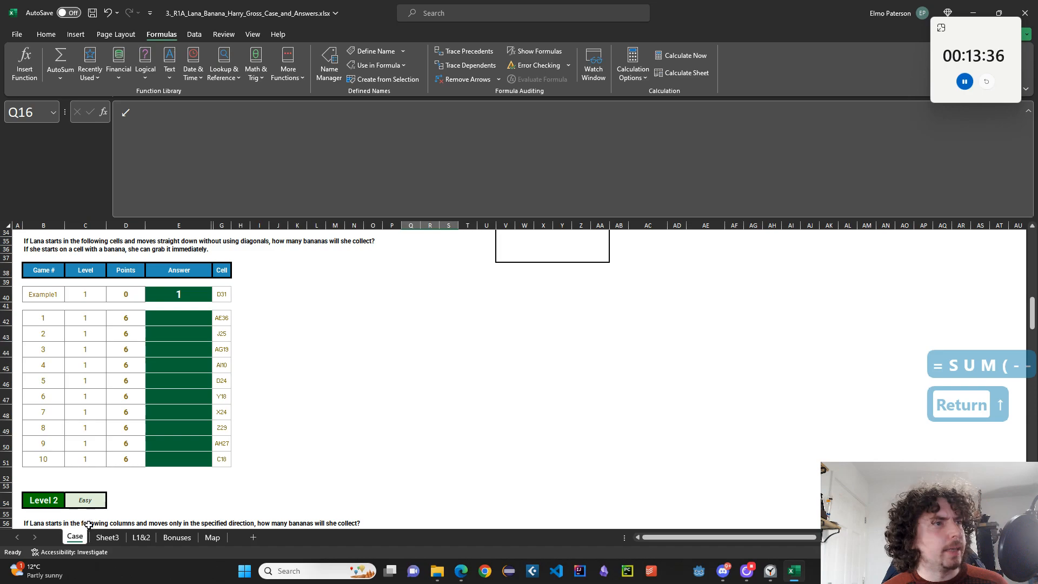
left_click(139, 538)
scroll(206, 459, "up", 7)
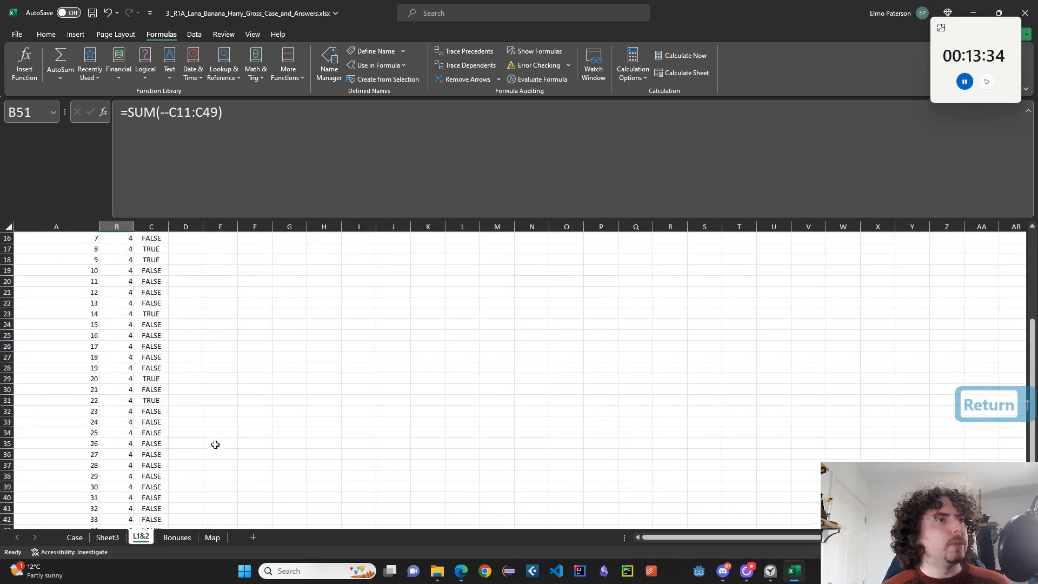
scroll(215, 444, "down", 9)
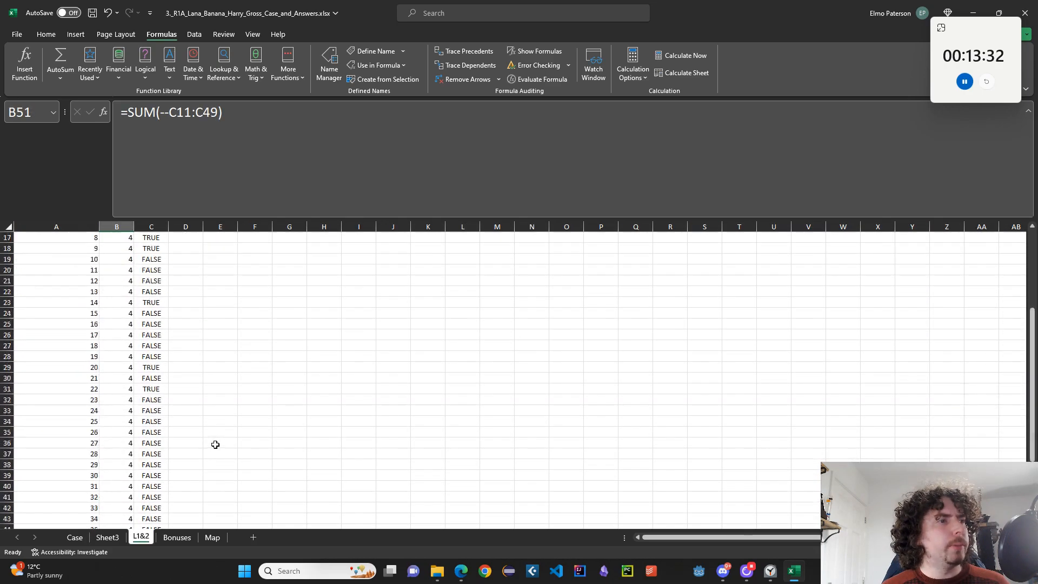
Restrict the B51 total to rows from the starting row onward with =SUM(--(FILTER(C11:C49,A11#>=B8)))
left_click(171, 114)
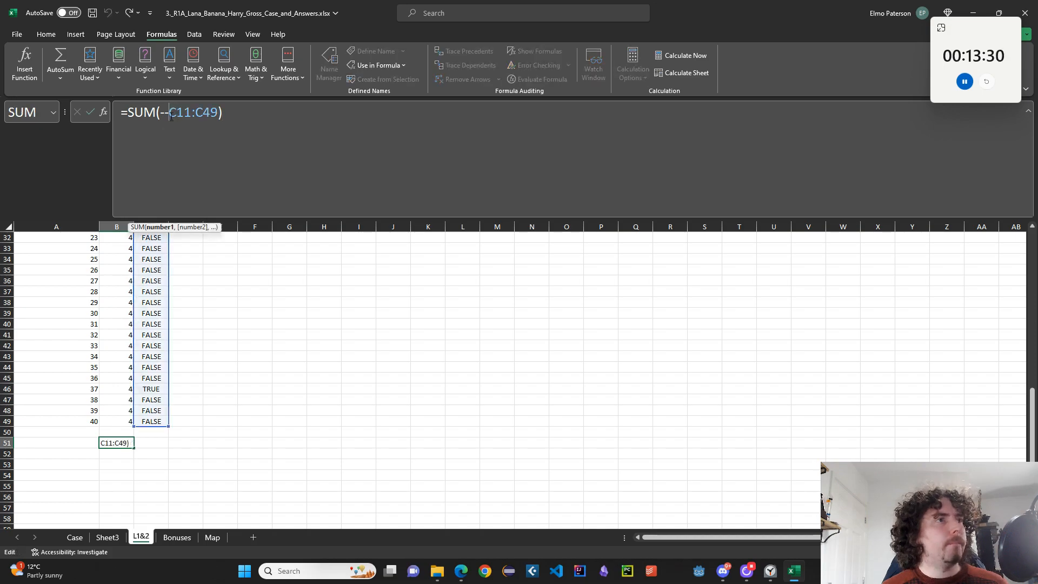
type("(FILTER")
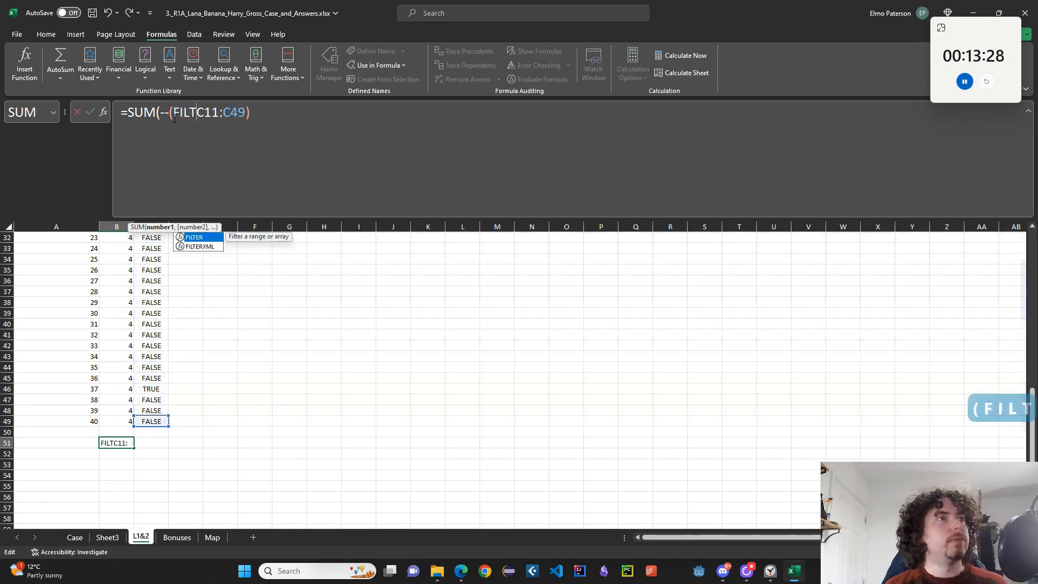
type("(")
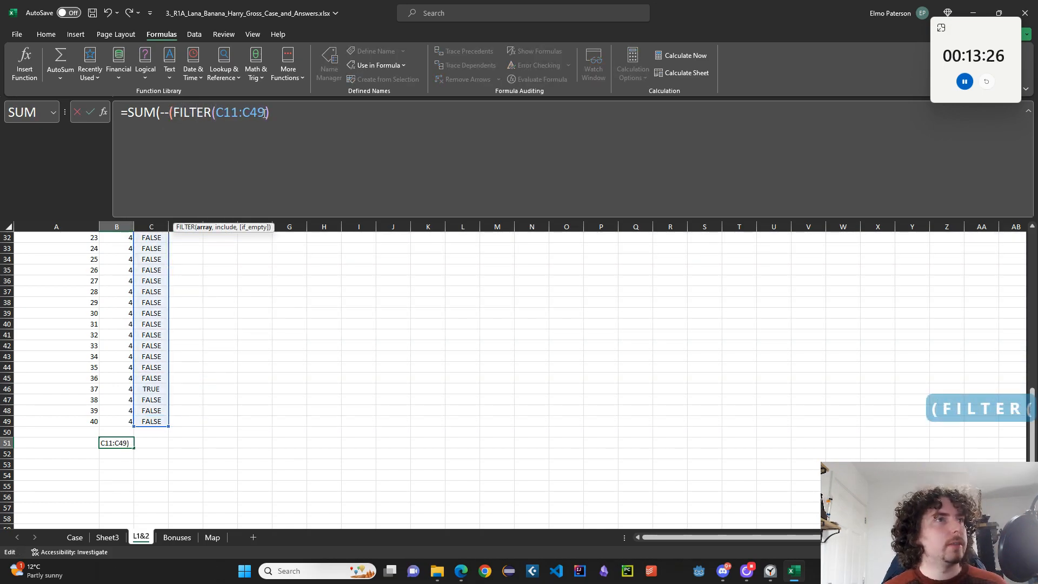
left_click(263, 112)
type(".")
key("BackSpace")
type(",")
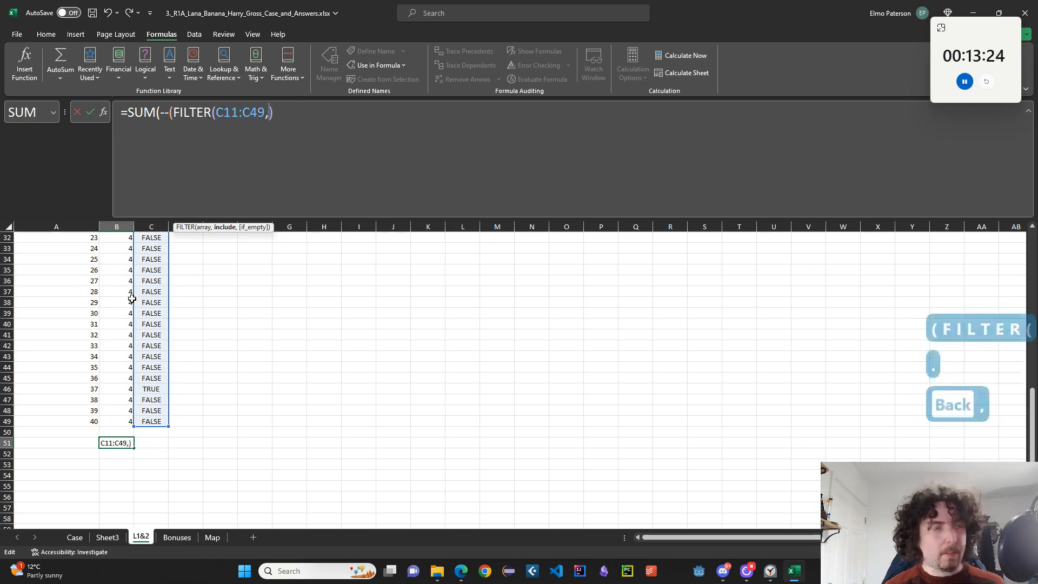
left_click(81, 421)
scroll(91, 352, "up", 10)
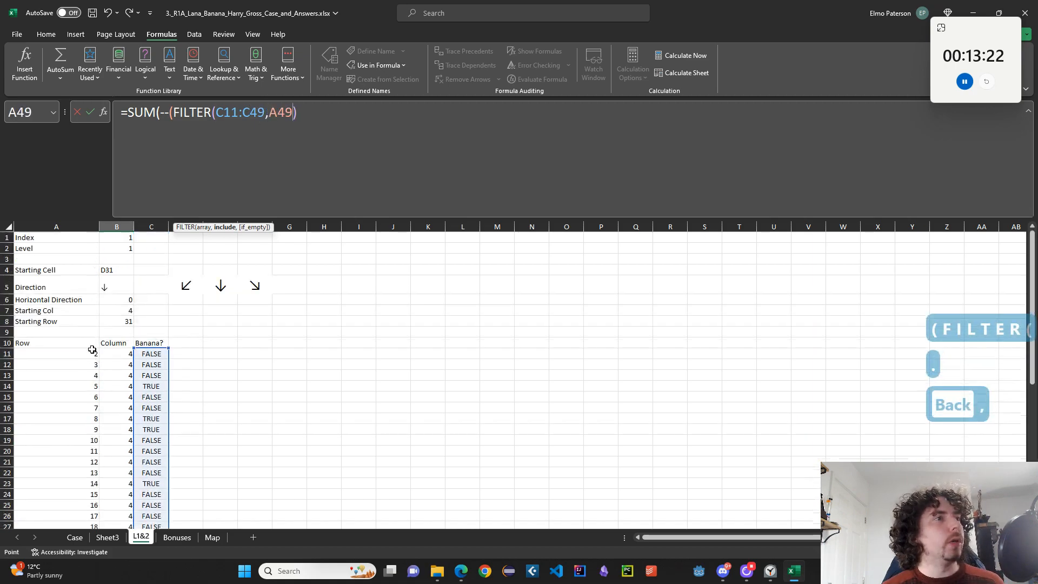
left_click(90, 354)
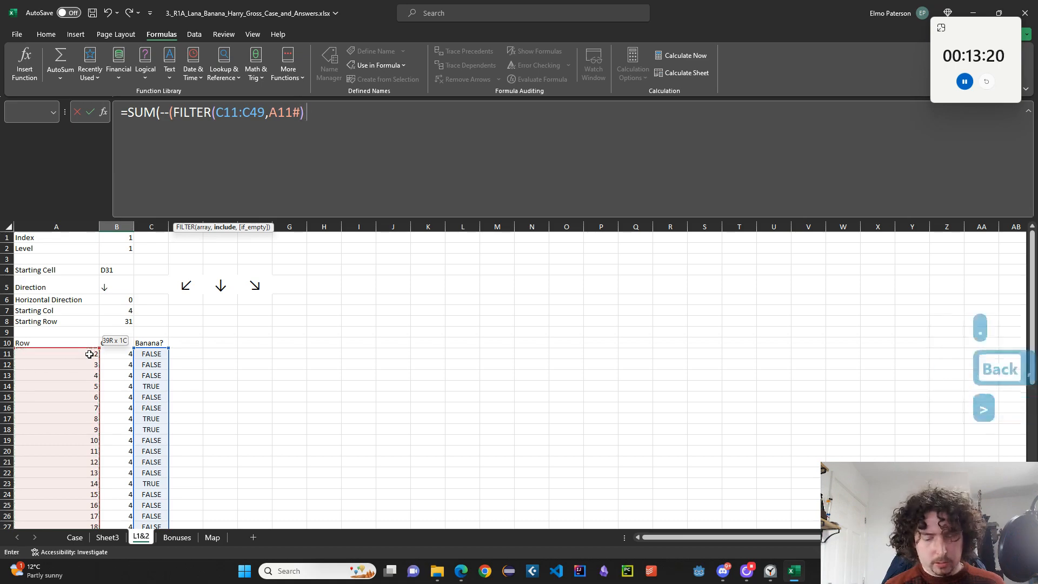
type(">=")
left_click(119, 324)
type("))")
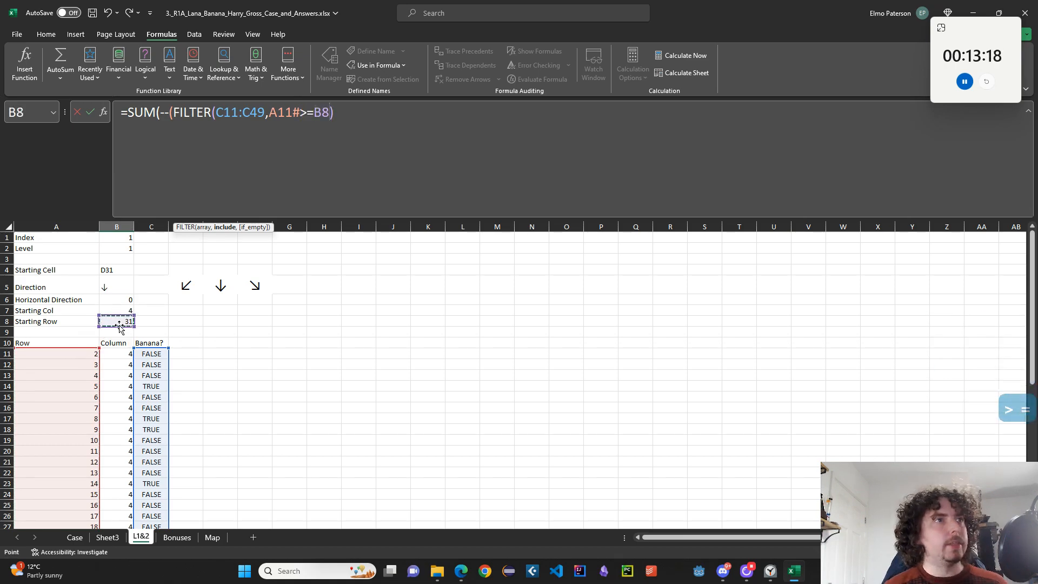
key("Return")
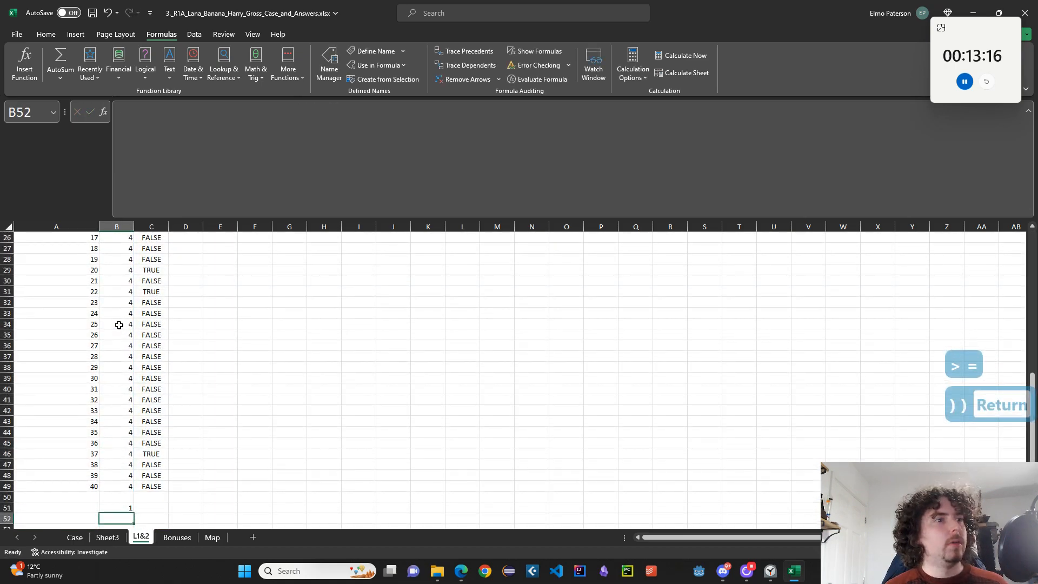
key("Up")
key("Left")
key("Down")
key("Up")
key("Right")
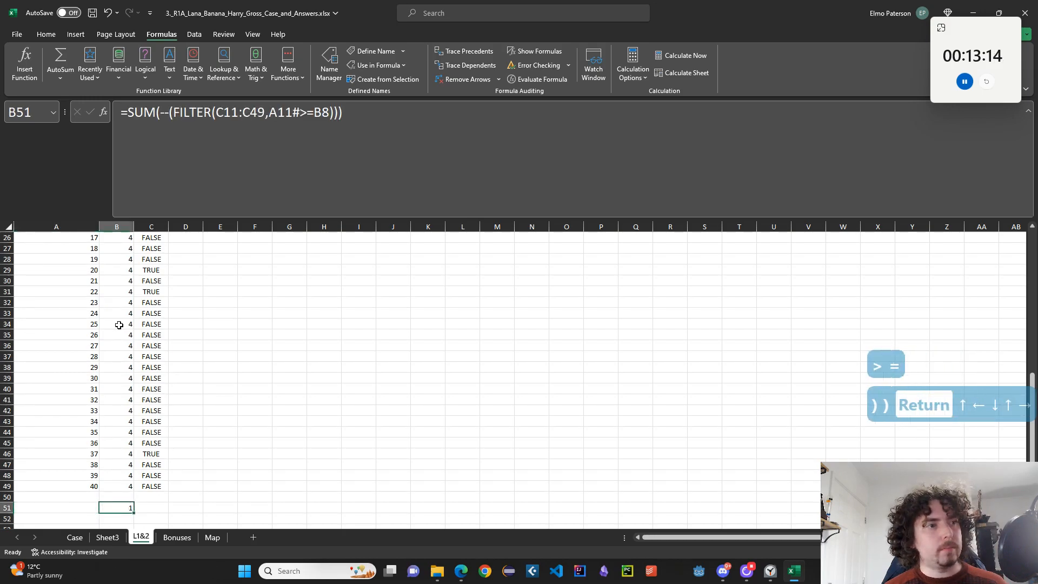
scroll(122, 362, "down", 2)
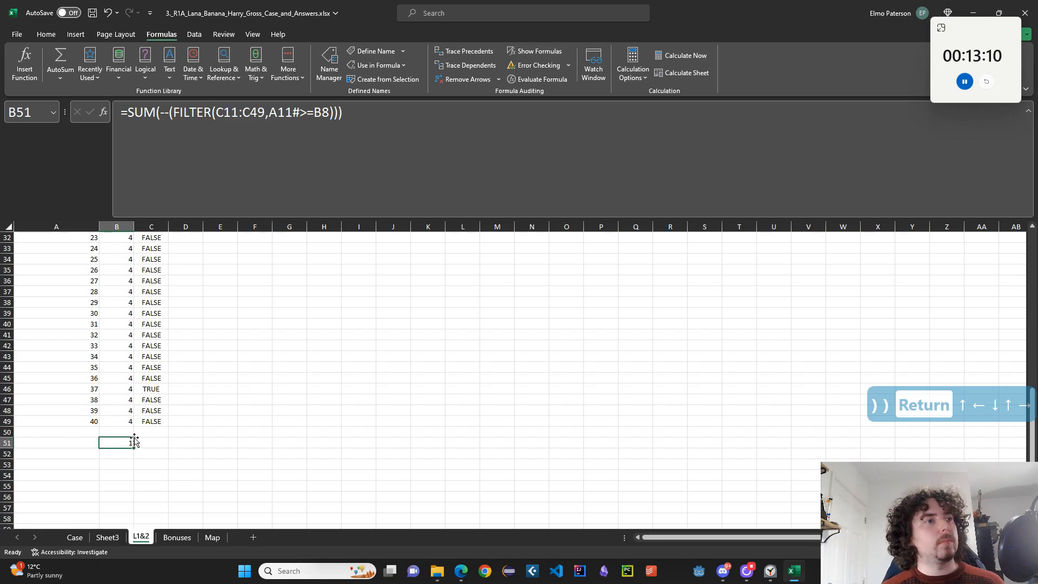
Move the banana total from B51 to A51 and enter level numbers 1 and 2 in B51 and C51
key("ctrl+x")
left_click(85, 443)
key("ctrl+v")
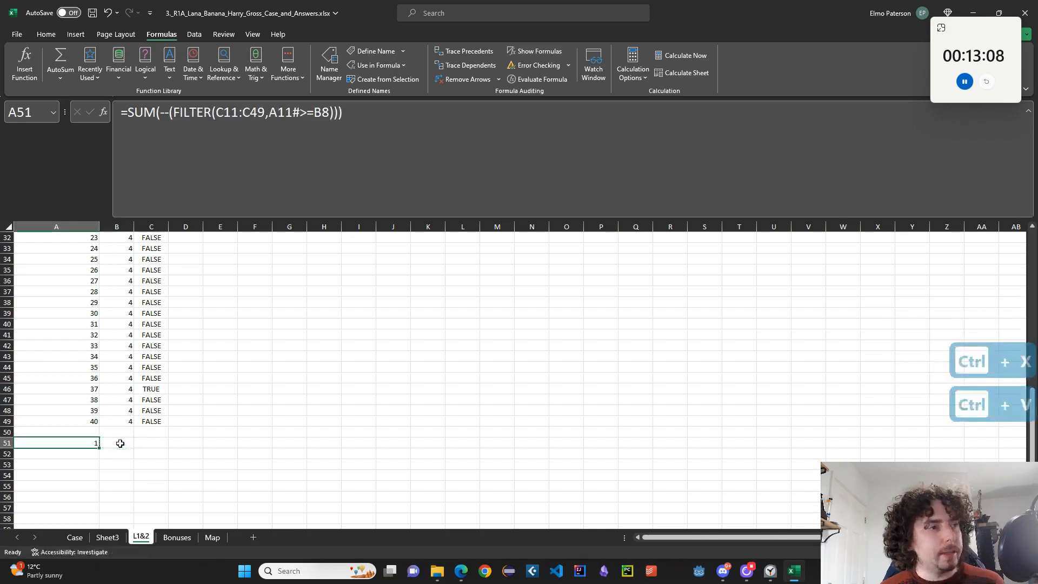
left_click(117, 443)
type("1")
left_click(153, 444)
type("2")
List the game numbers below the total by entering =SEQUENCE(32) in A52
left_click(85, 453)
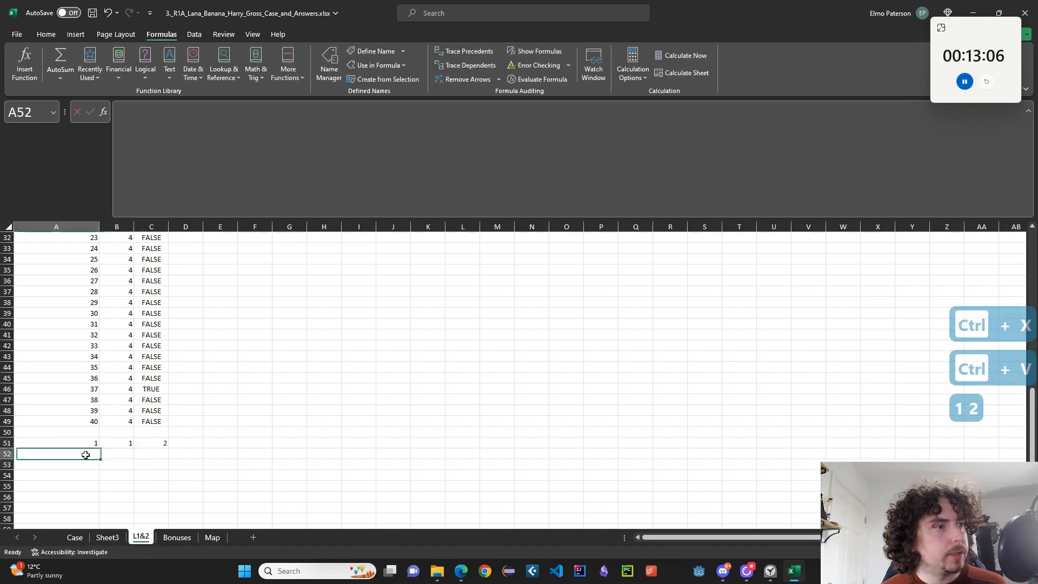
type("=SEQUENCE(32")
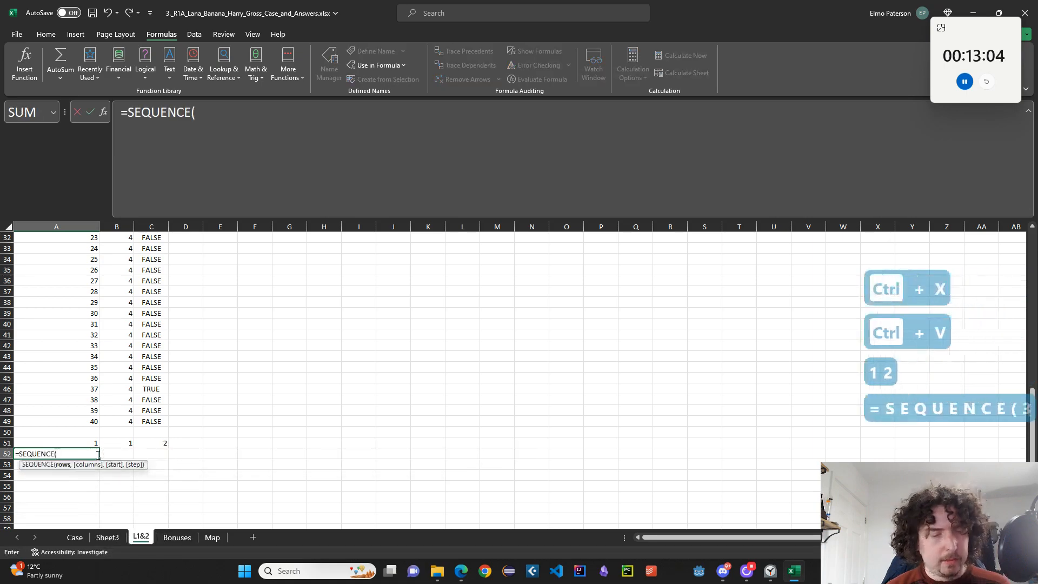
key("Return")
Create a what-if data table over A51:C83 with B2 as the row input cell and B1 as the column input cell
key("Up")
key("Up")
key("shift+Right")
key("shift+Right")
key("ctrl+shift+Down")
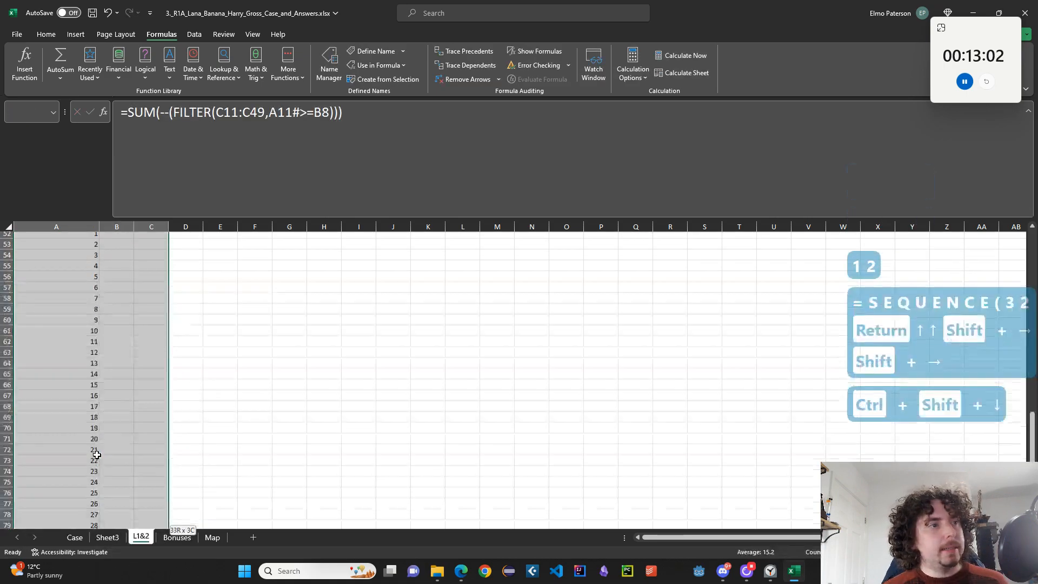
left_click(194, 34)
left_click(782, 70)
left_click(827, 124)
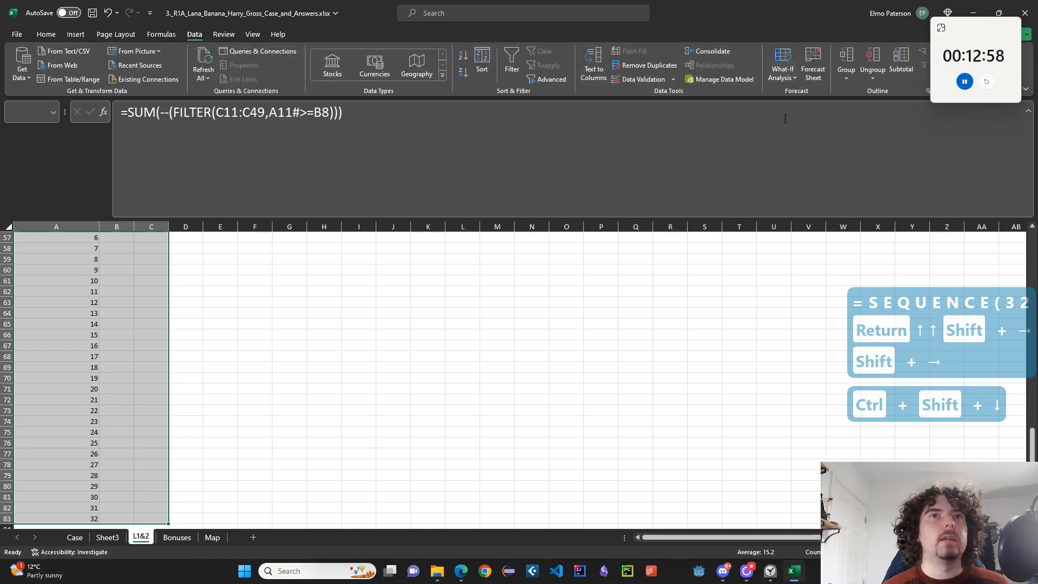
scroll(273, 345, "up", 12)
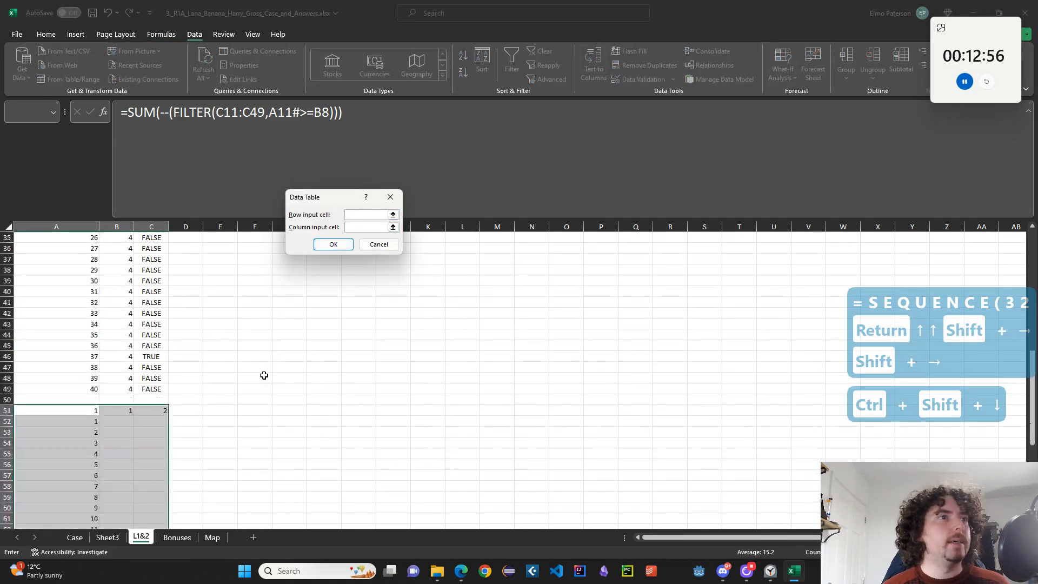
left_click(129, 249)
key("Tab")
left_click(130, 236)
left_click(330, 245)
Switch the workbook's calculation mode to automatic so the data table calculates
scroll(237, 343, "down", 17)
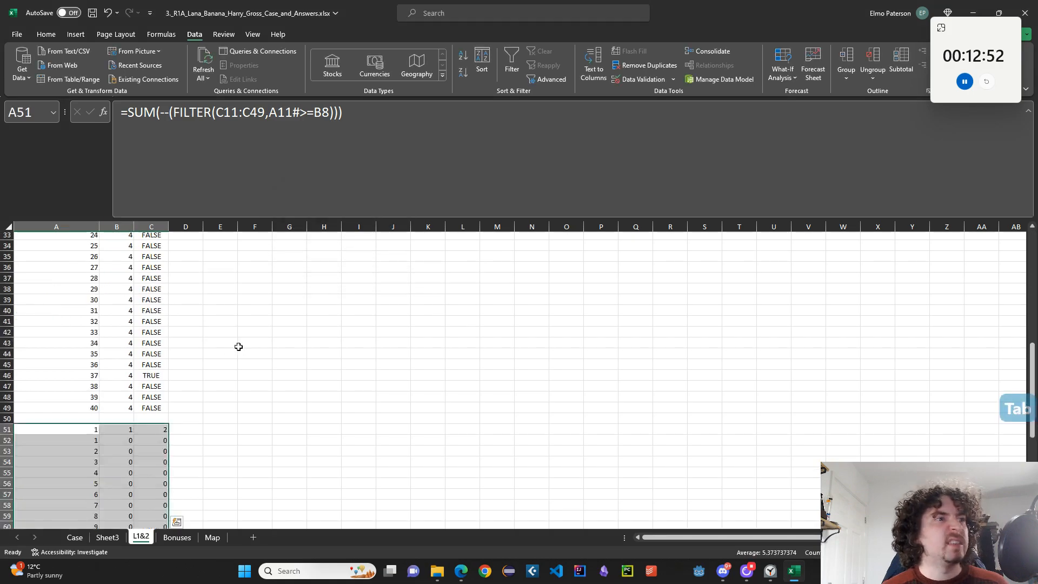
scroll(237, 343, "up", 1)
left_click(503, 17)
type("autm")
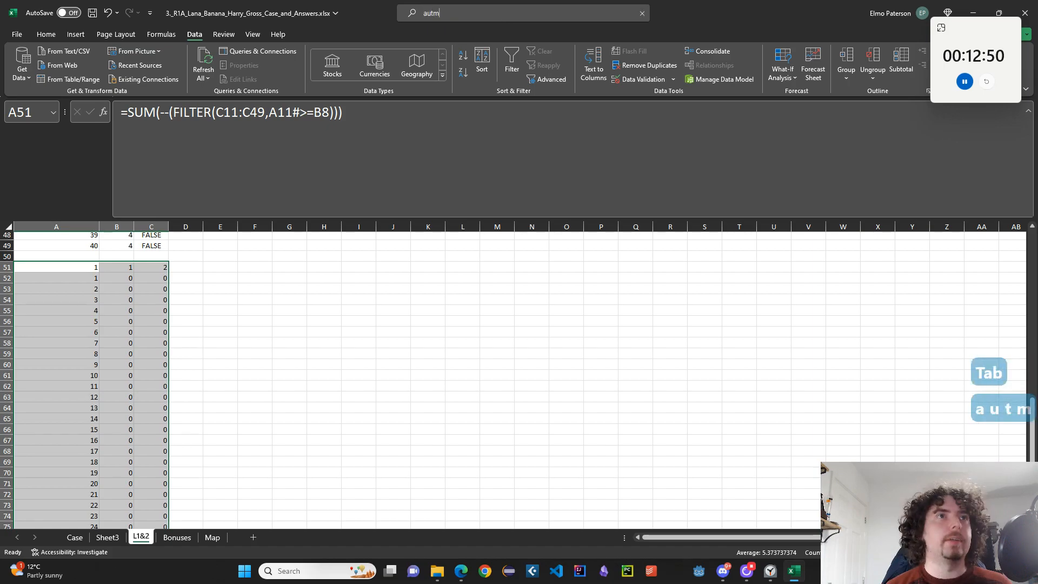
key("BackSpace")
type("om")
left_click(517, 54)
Copy the Level 1 results in B54:B63 and paste them as values into the Case sheet answers from E42
left_click_drag(117, 299, 117, 396)
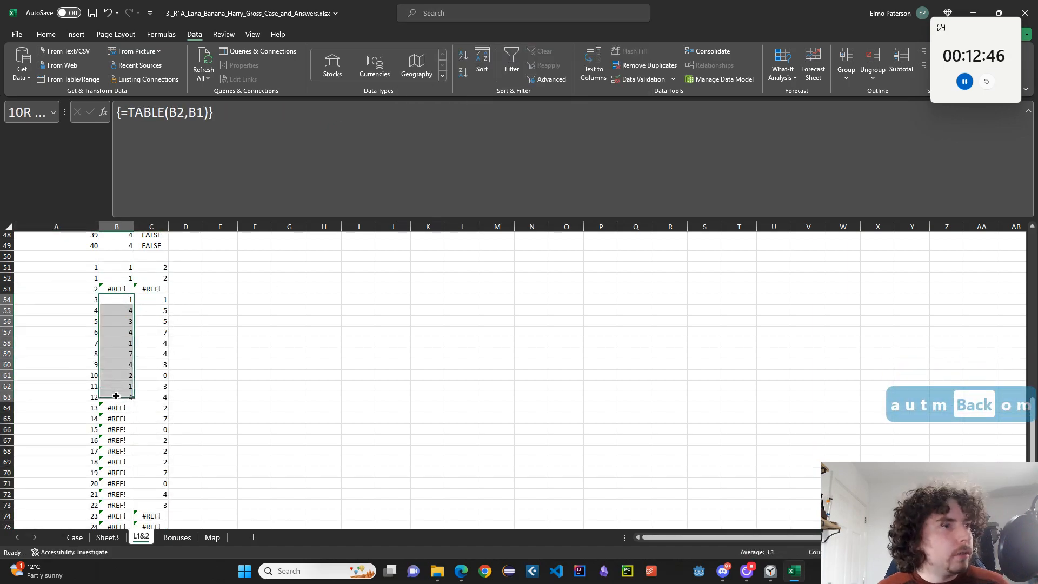
key("ctrl+c")
left_click(76, 538)
left_click(208, 314)
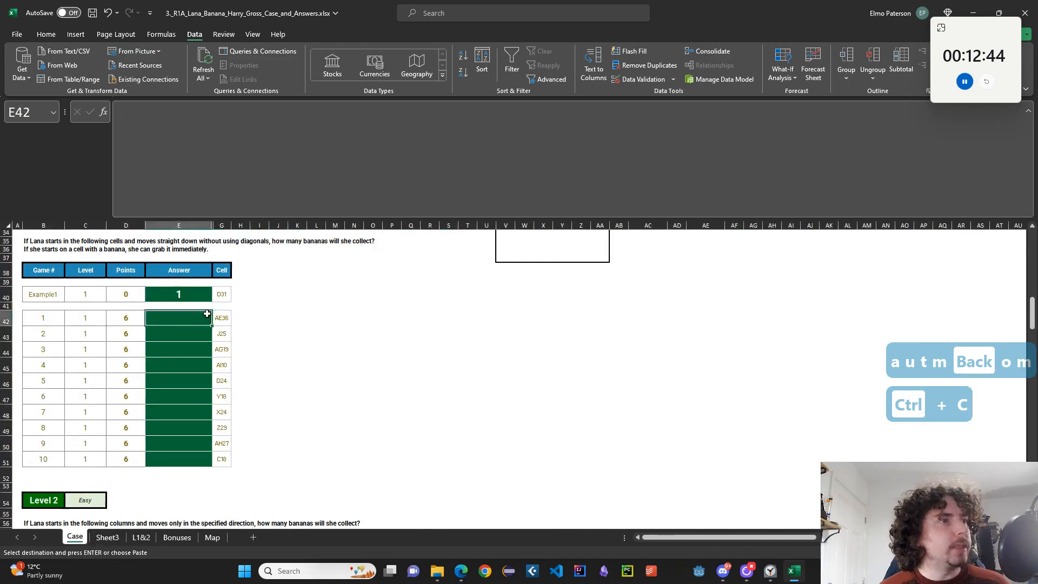
key("ctrl+shift+v")
Copy the Level 2 results in C54:C73 on L1&2 and paste them as values into the Case answers from E63
left_click(138, 540)
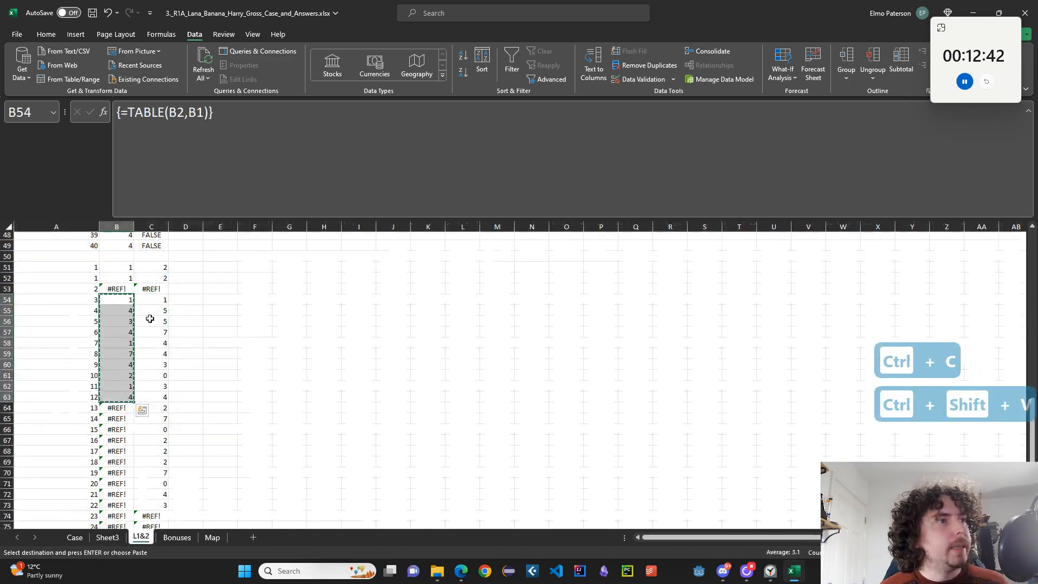
left_click(164, 299)
scroll(164, 411, "down", 4)
left_click(161, 374, "shift")
key("ctrl+c")
left_click(79, 536)
scroll(179, 411, "down", 6)
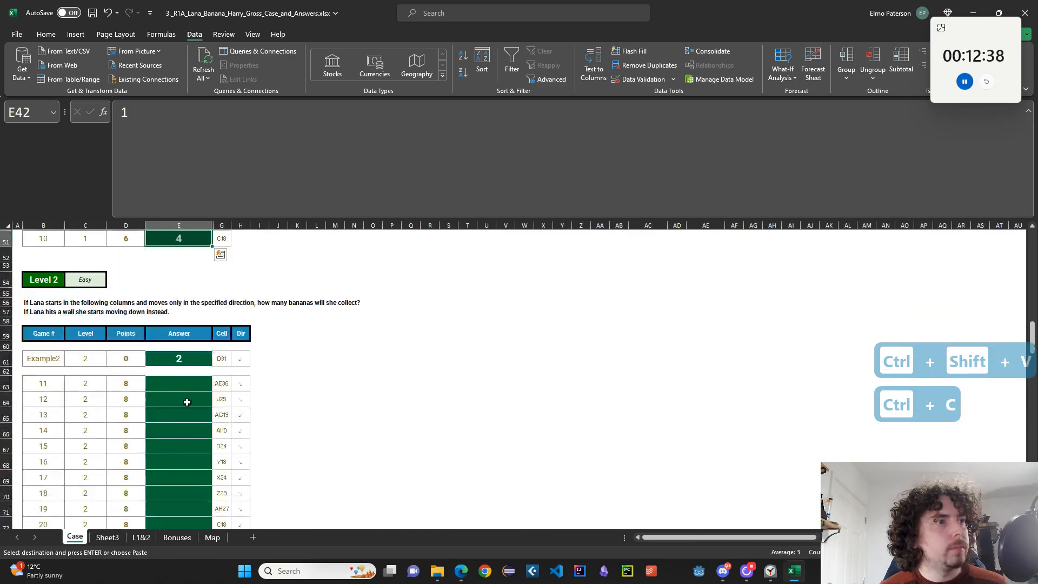
left_click(185, 390)
key("ctrl+shift+v")
Read the Level 3 question on the Case sheet and examine the lower rows of the Map around row 38
scroll(228, 422, "down", 4)
scroll(228, 423, "down", 4)
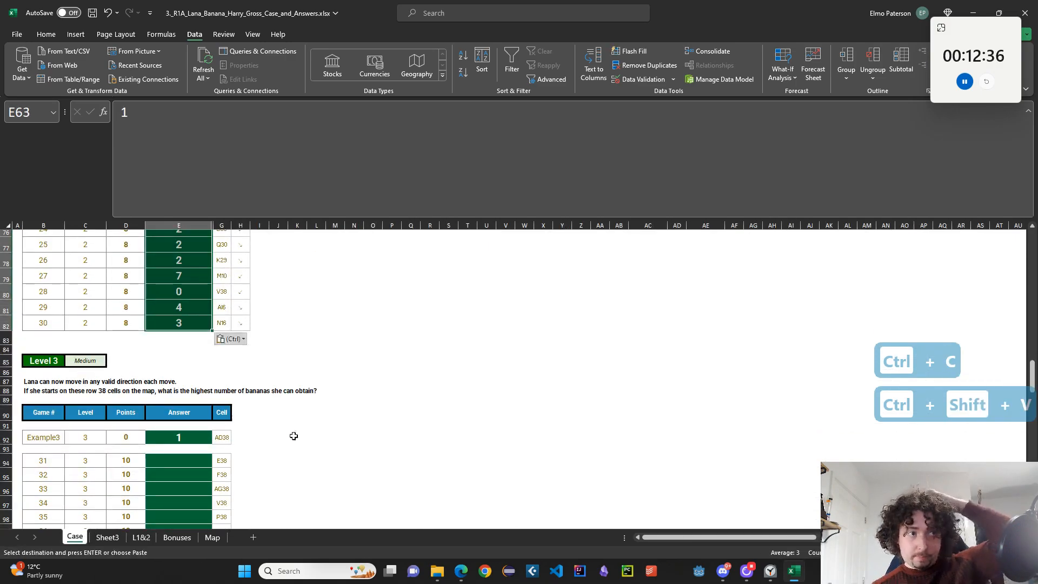
scroll(290, 433, "down", 2)
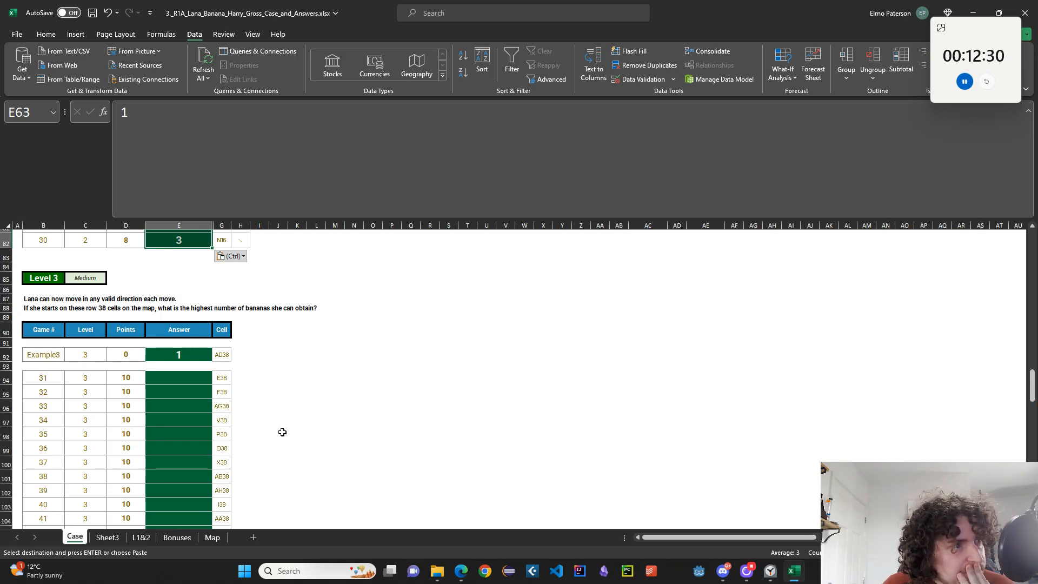
left_click(212, 537)
scroll(220, 475, "down", 6)
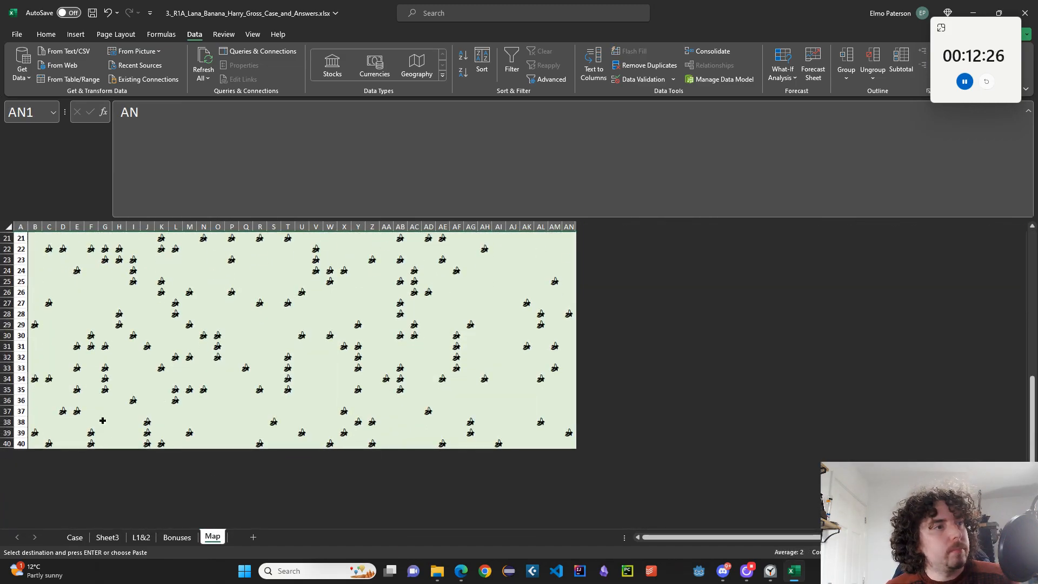
Review the Level 3 question on the Case sheet and locate the example's starting cell AD38 on the Map sheet
left_click(102, 420)
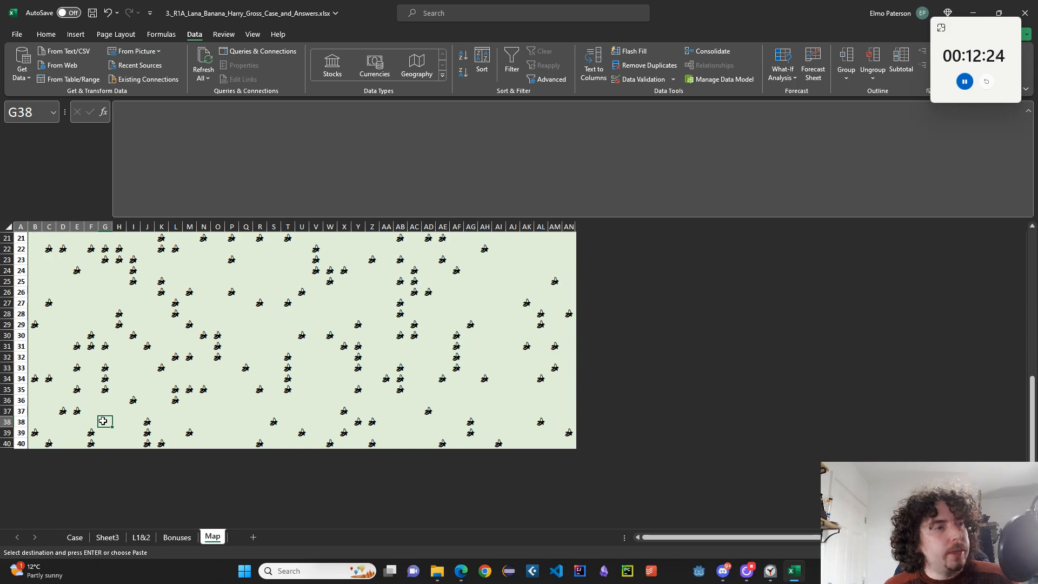
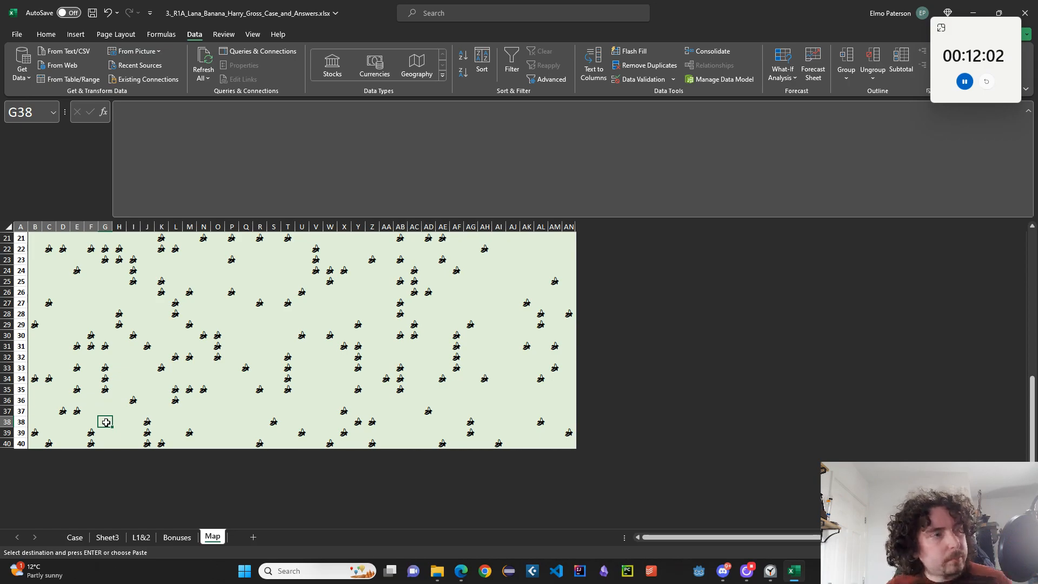
left_click(78, 537)
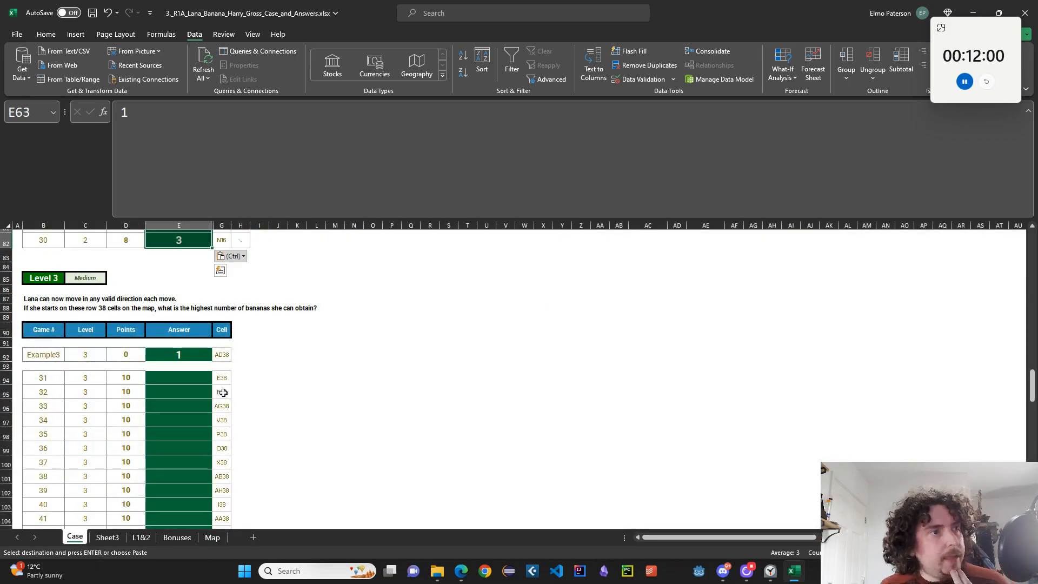
left_click(213, 537)
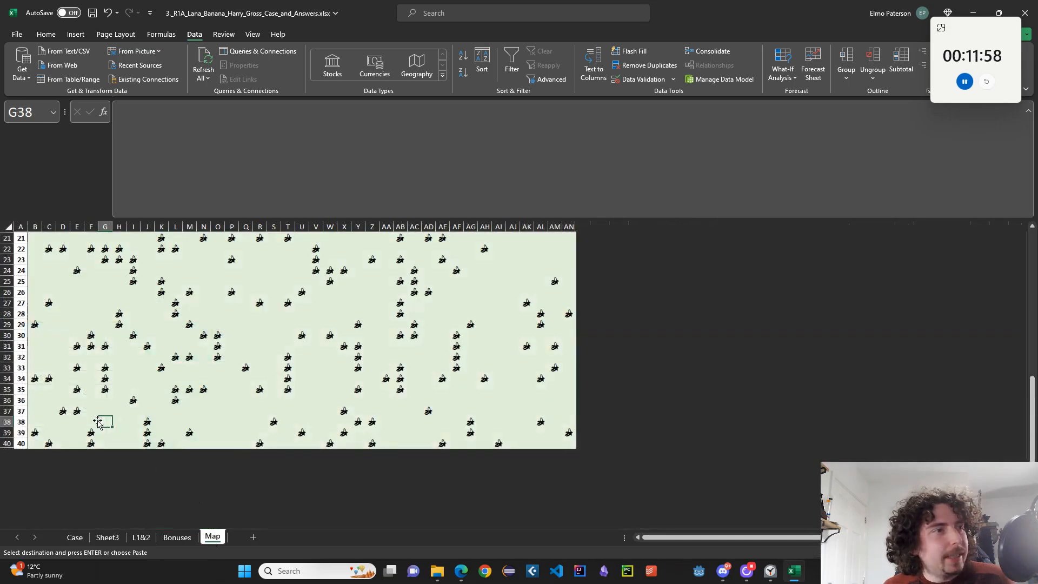
left_click(428, 412)
key("ctrl+v")
left_click(429, 421)
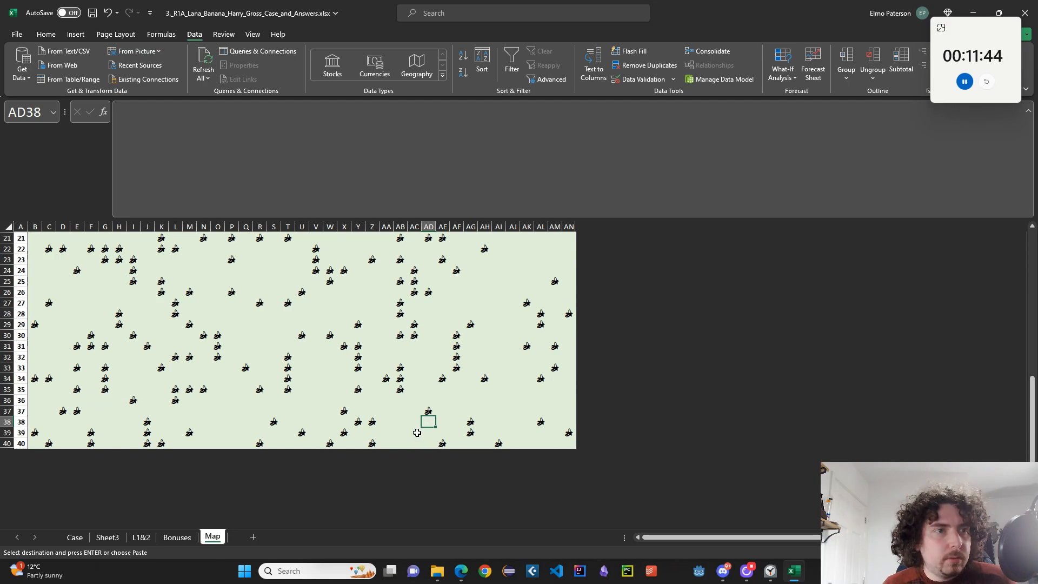
Trace the cells reachable from AD38 in one move down on the map, covering AC39 to AE39
left_click(417, 432)
left_click(430, 433)
left_click(437, 432)
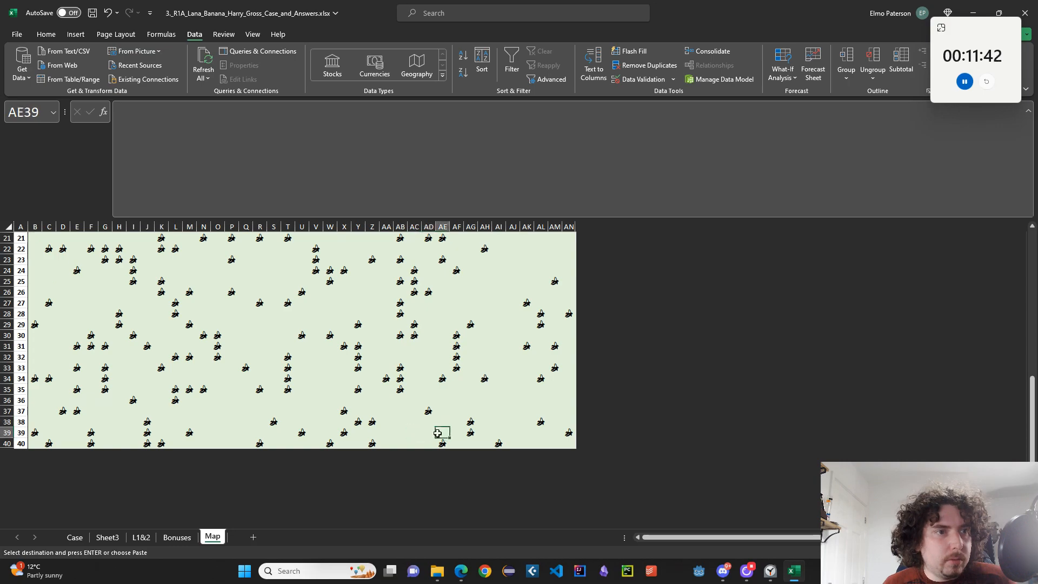
left_click(414, 432)
left_click(439, 432)
left_click(431, 432)
left_click(414, 432)
left_click(430, 432)
left_click(442, 431)
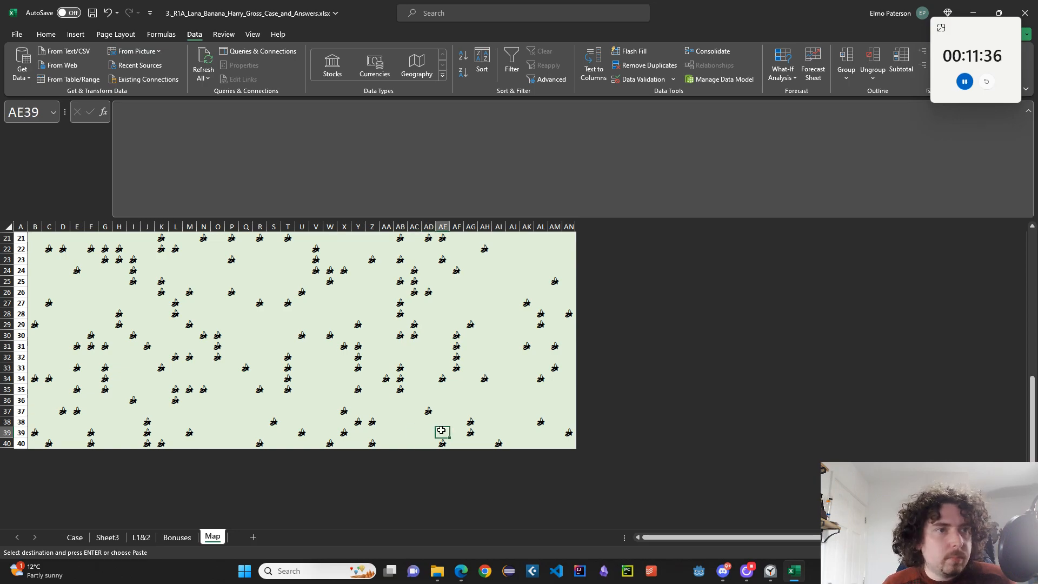
left_click_drag(442, 430, 414, 432)
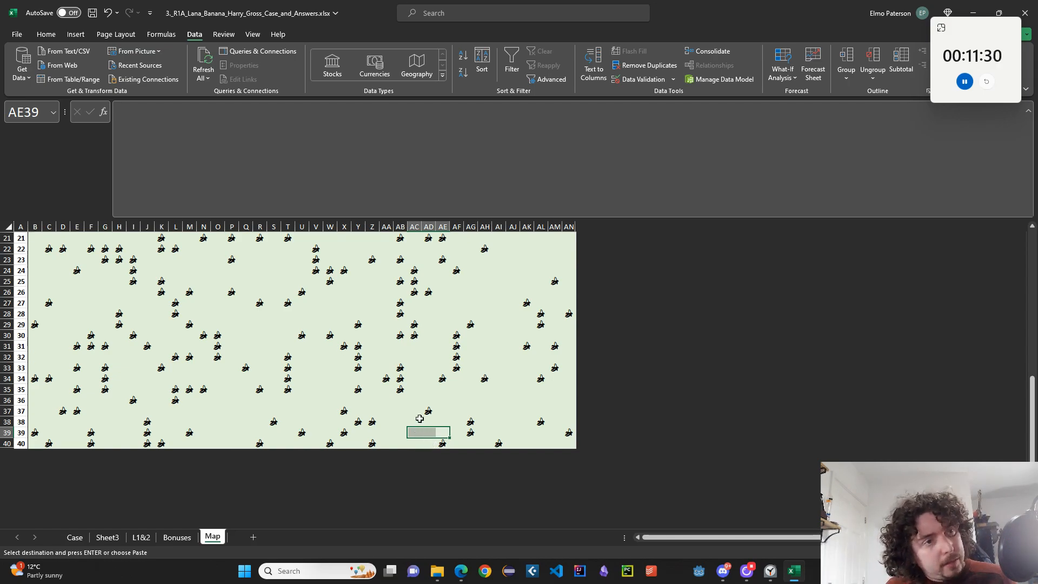
Trace the second move from AD38 through row 39, examining the reachable row 40 cells from AB40 to AF40
left_click(427, 422)
left_click(428, 430)
left_click_drag(414, 443, 442, 443)
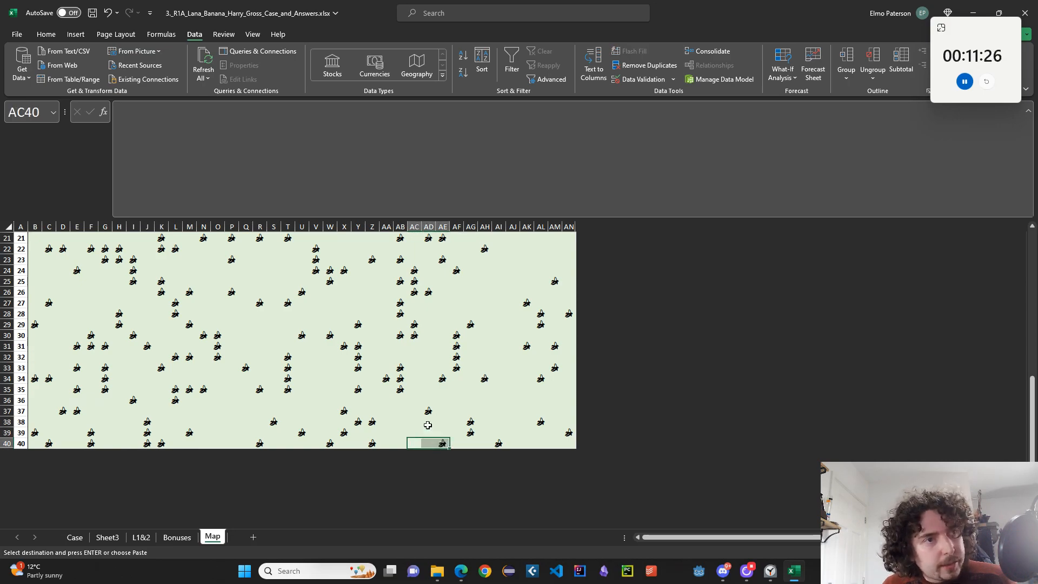
left_click(427, 423)
left_click(427, 430)
left_click(432, 441)
mouse_move(432, 441)
left_mouse_down()
mouse_move(457, 441)
mouse_move(429, 442)
left_mouse_up()
left_click(431, 431)
left_click(415, 431)
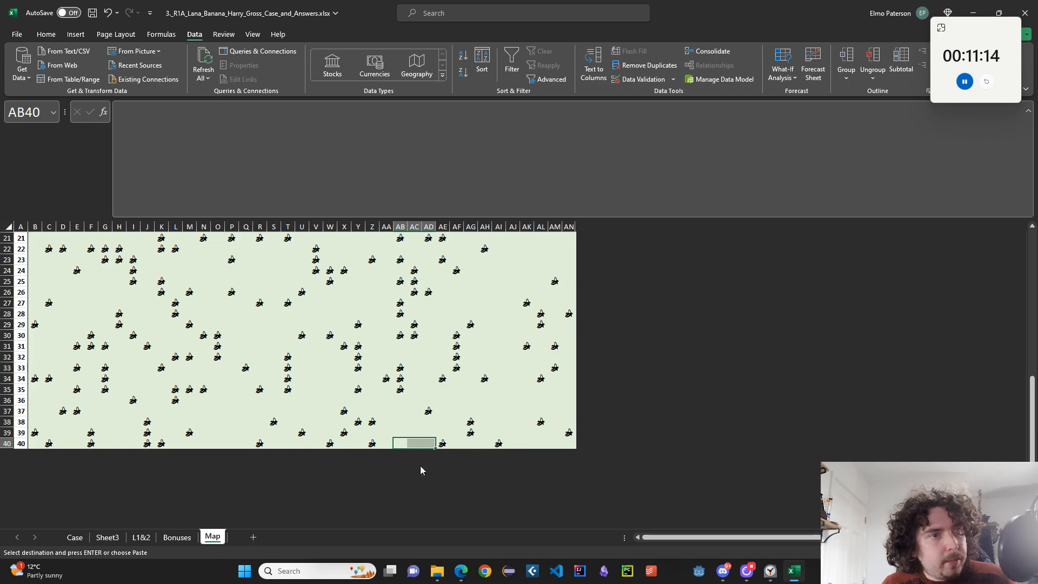
left_click(418, 431)
left_click(429, 432)
left_click(439, 432)
left_click_drag(400, 443, 459, 443)
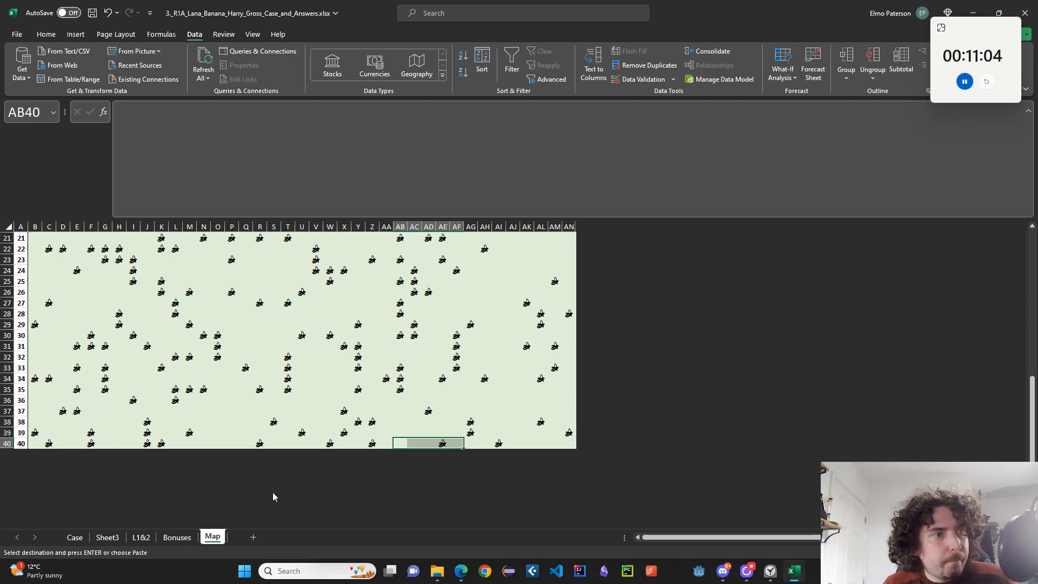
Add a new worksheet after Map and name it Helper
left_click(253, 537)
double_click(246, 537)
type("Helper")
key("Return")
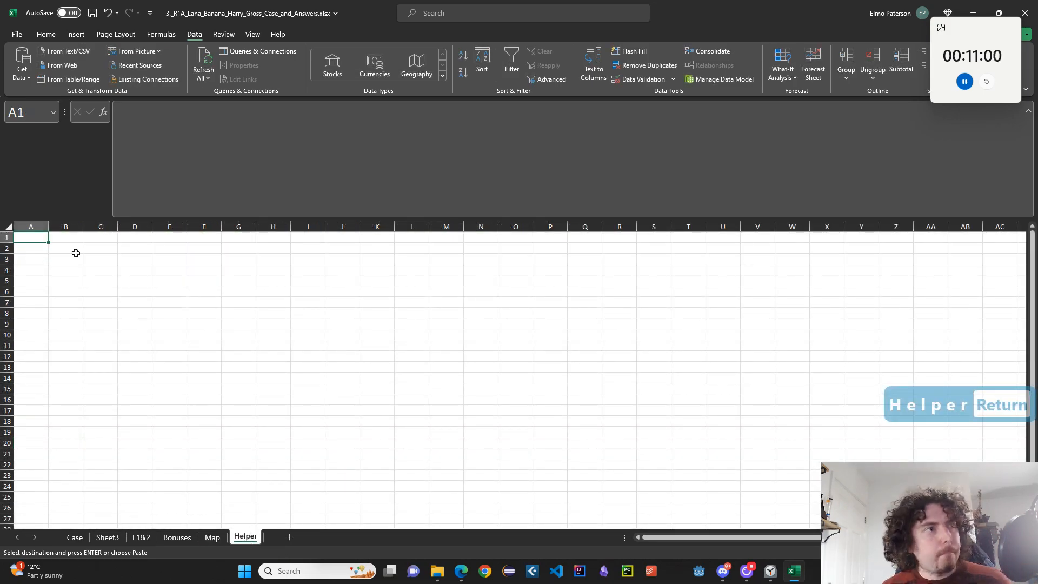
Link the Map sheet's column letters B to AN into the Helper sheet's first row, starting at B1
left_click(58, 238)
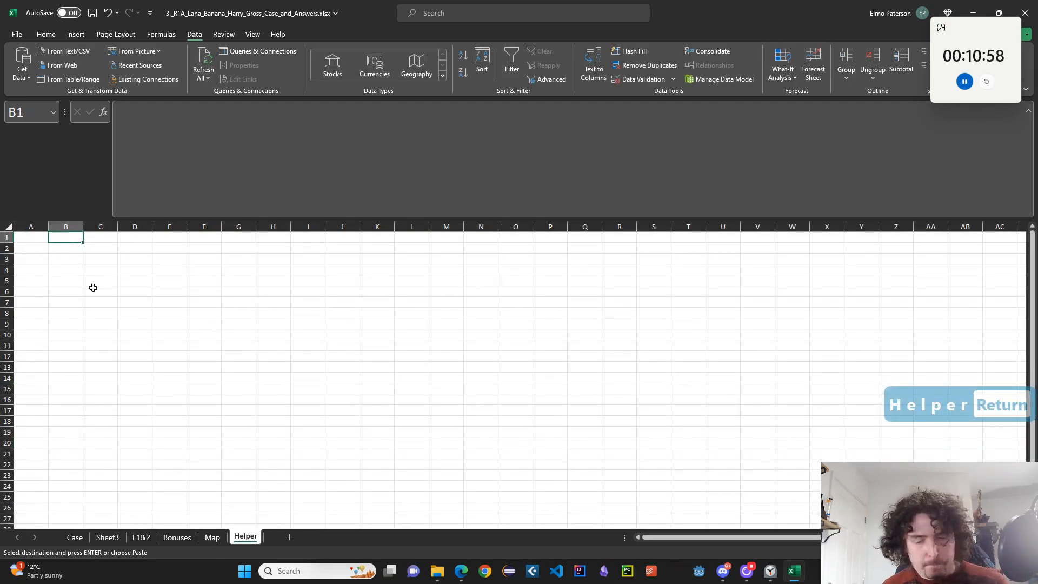
type("=")
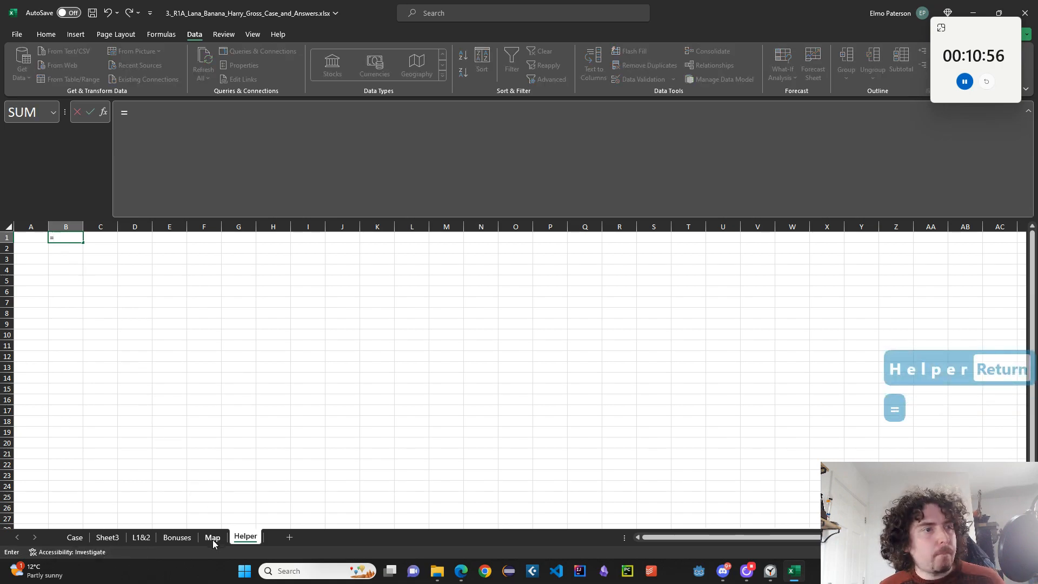
left_click(214, 542)
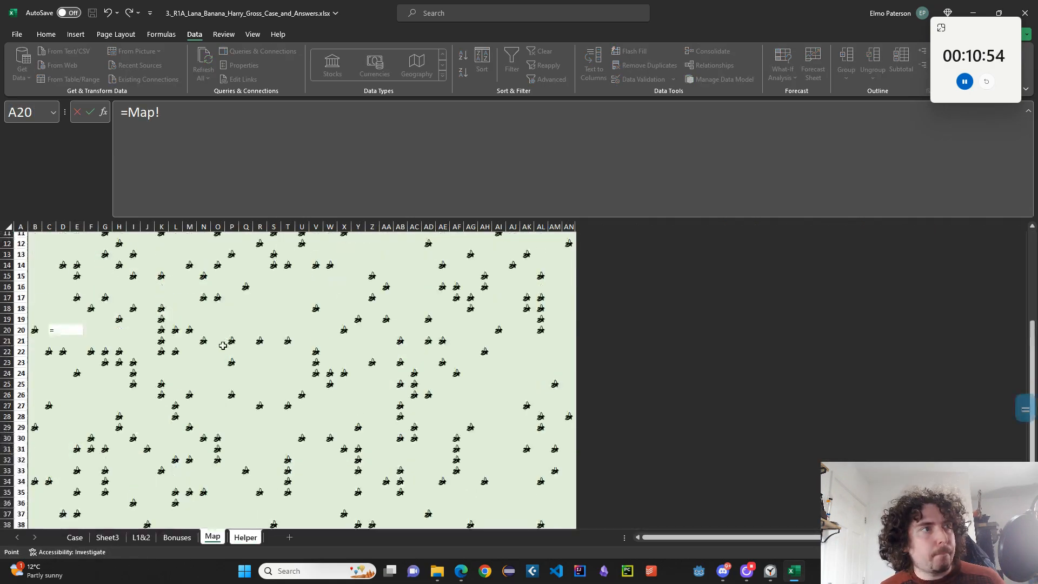
scroll(225, 343, "up", 4)
left_click_drag(35, 238, 573, 236)
key("Return")
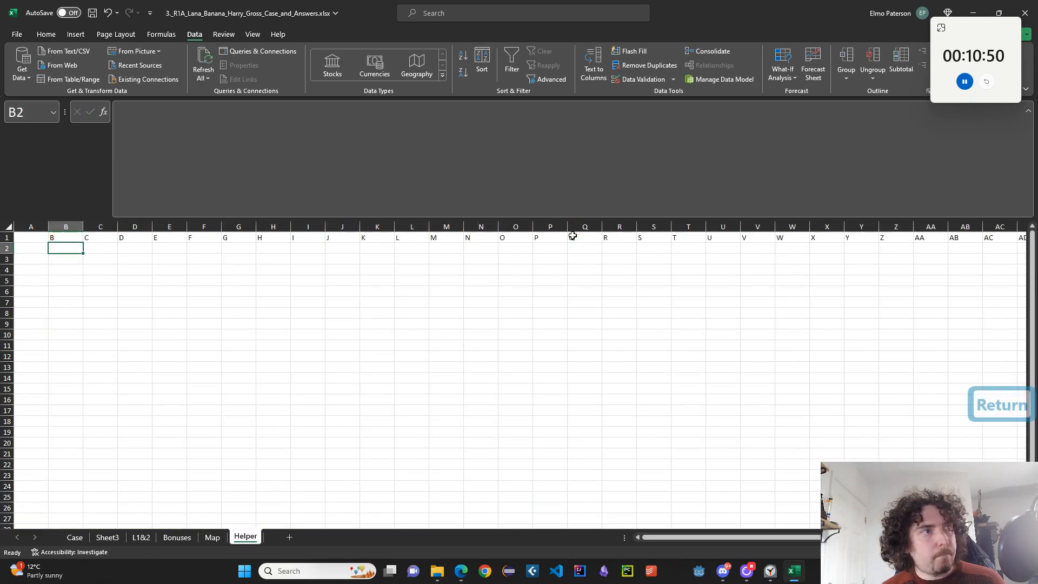
Link the Map sheet's row numbers into the Helper sheet with =Map!A2:A40 in A2
key("Left")
key("Down")
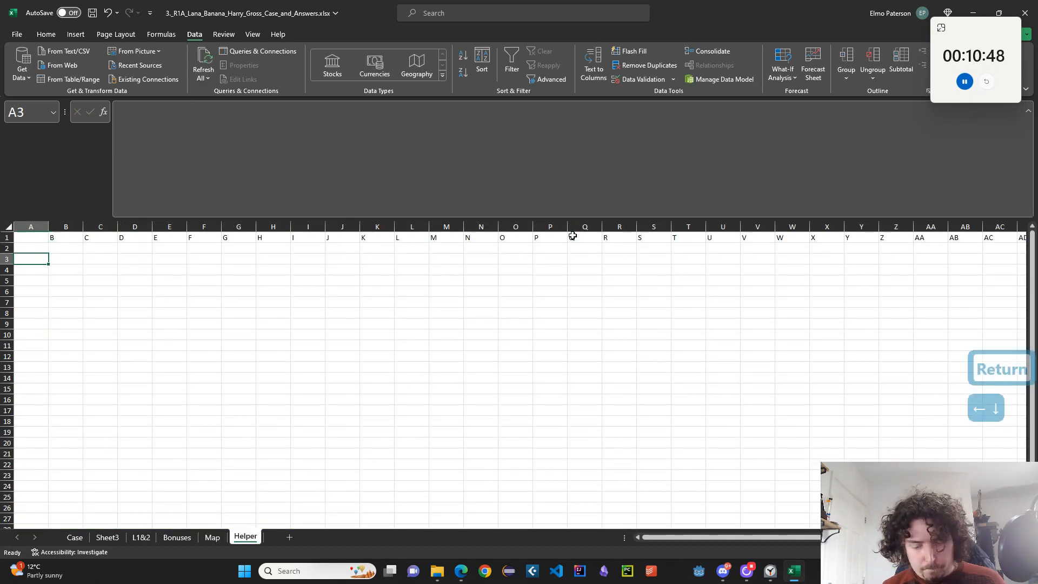
key("Up")
type("=")
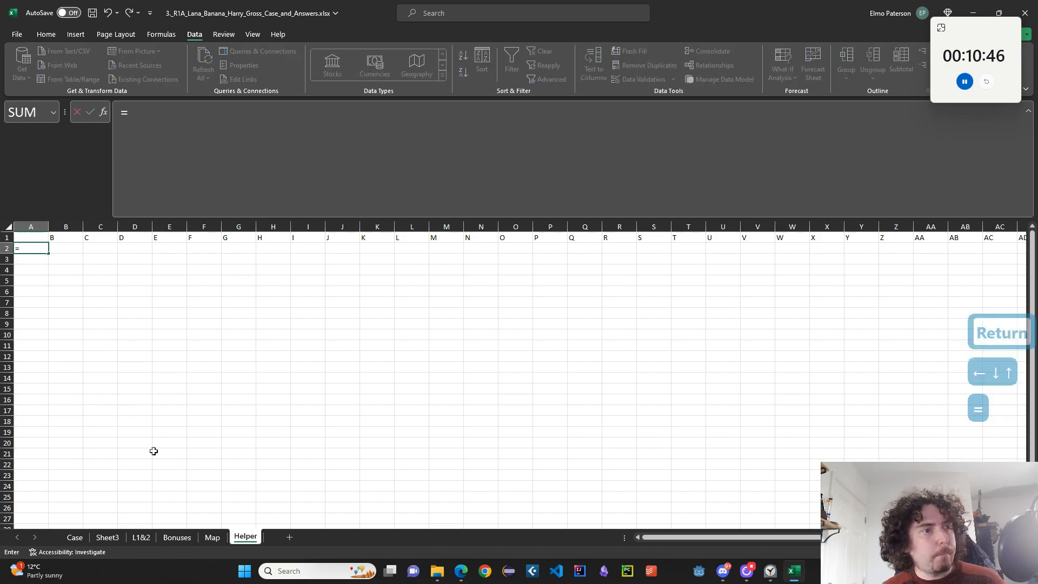
left_click(212, 537)
left_click(21, 248)
scroll(25, 444, "down", 5)
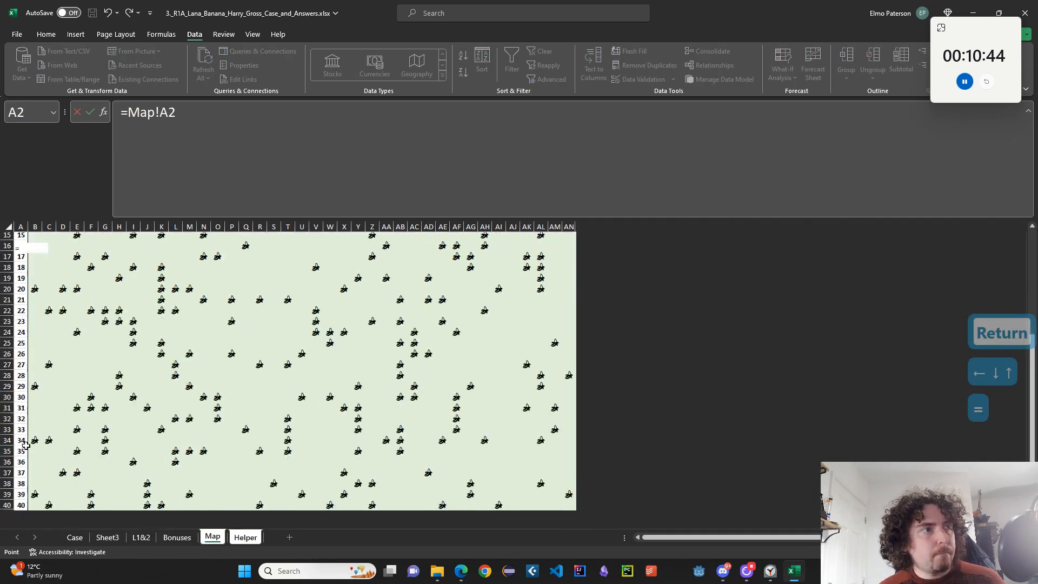
scroll(25, 445, "down", 2)
left_click(18, 442, "shift")
key("Return")
key("Up")
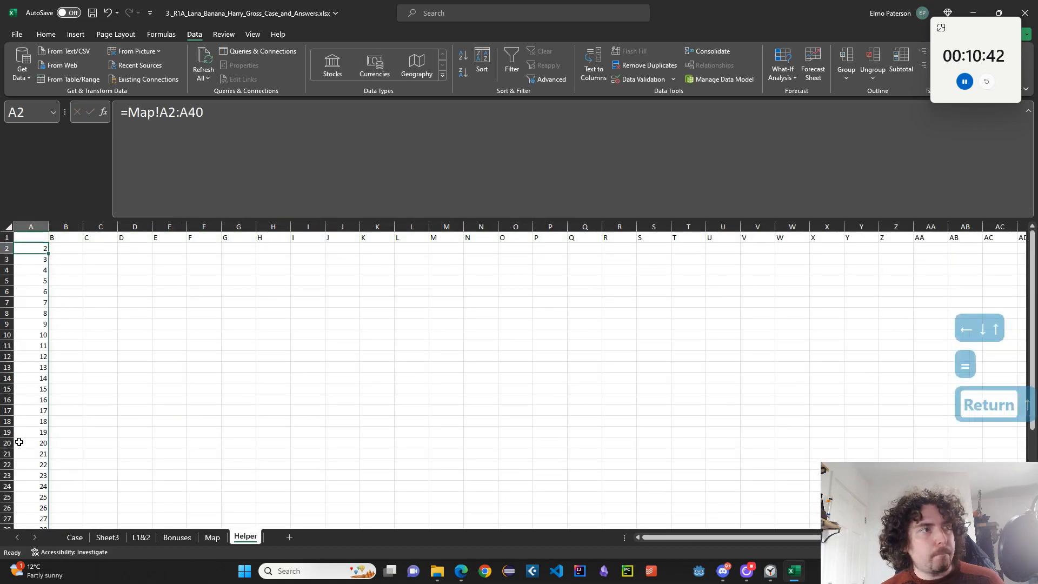
Insert a row above the column letters and number the columns with =COLUMN(B2#) in B1
right_click(8, 238)
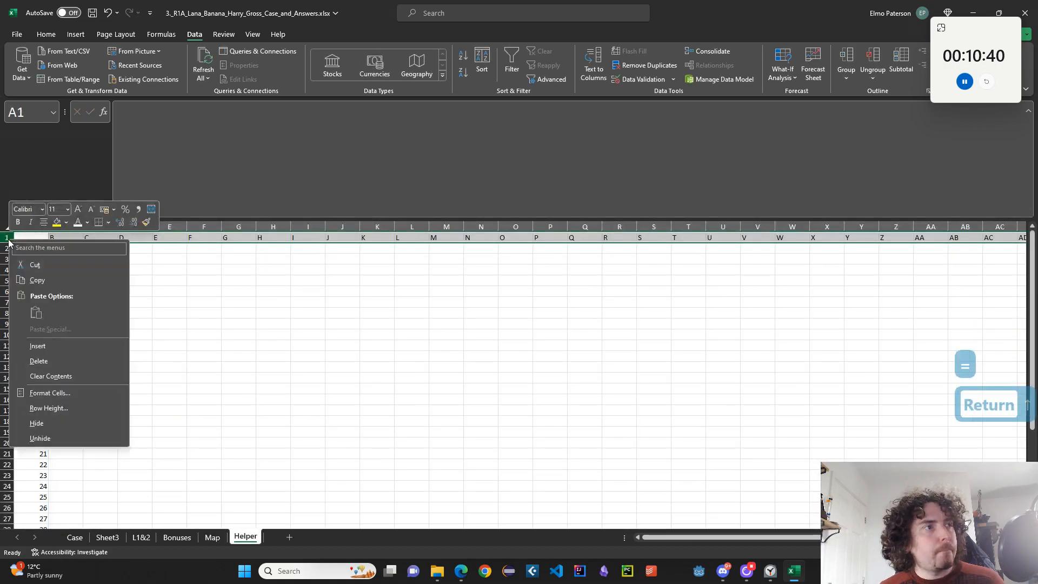
left_click(67, 345)
left_click(71, 237)
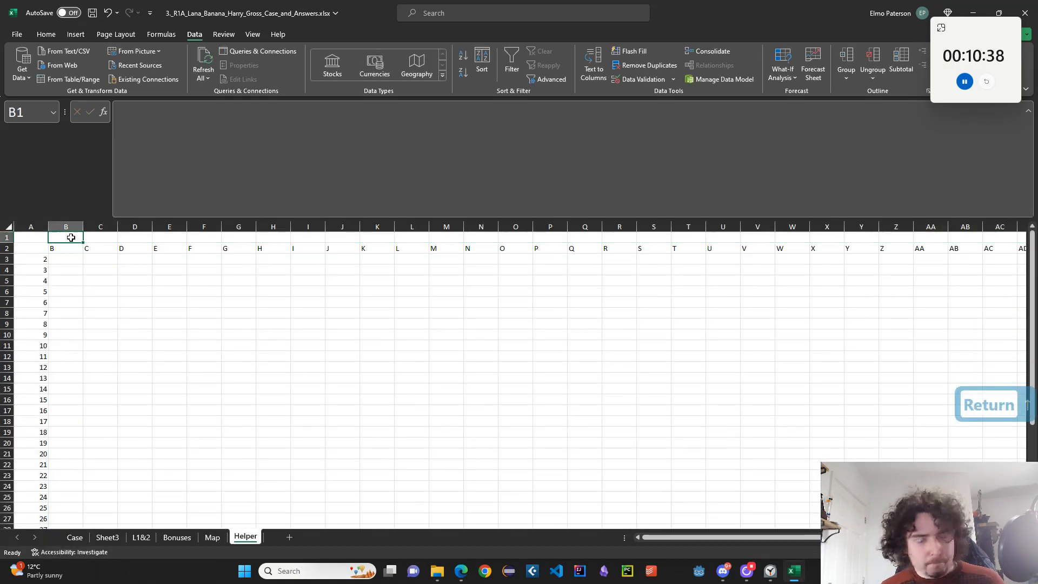
type("=COLUMN()")
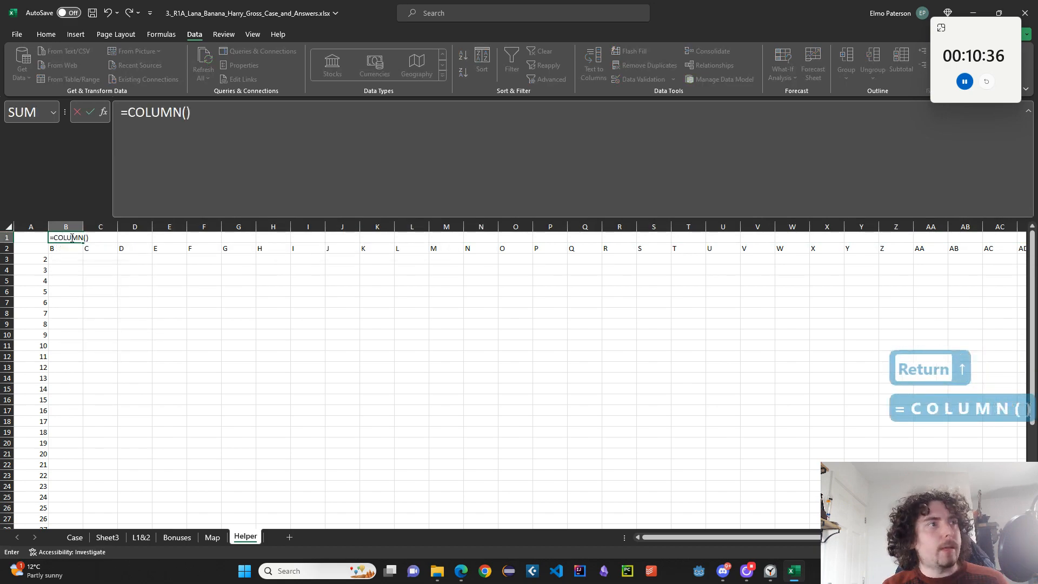
key("Return")
key("Up")
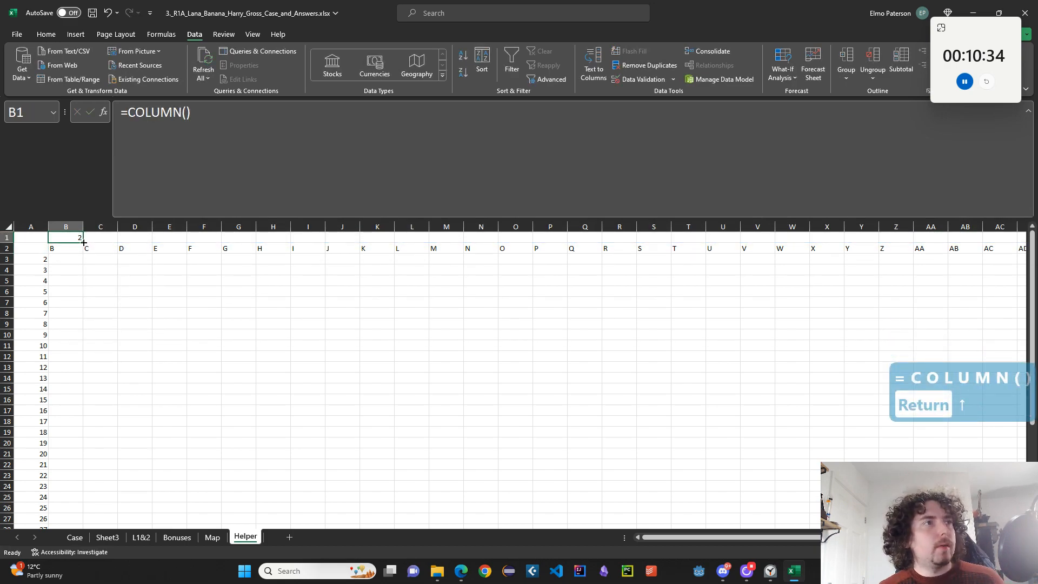
left_click(185, 114)
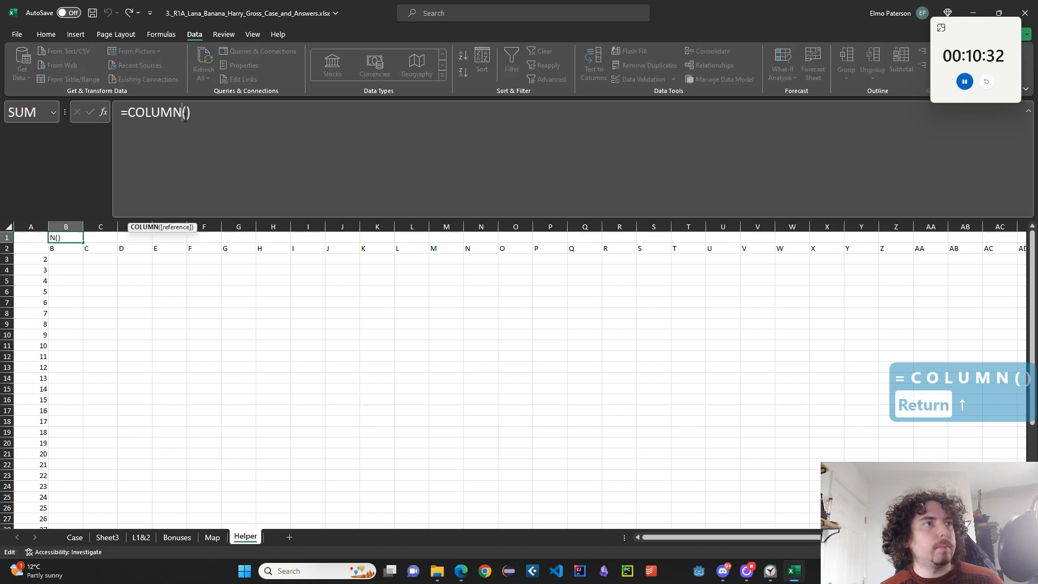
left_click(65, 256)
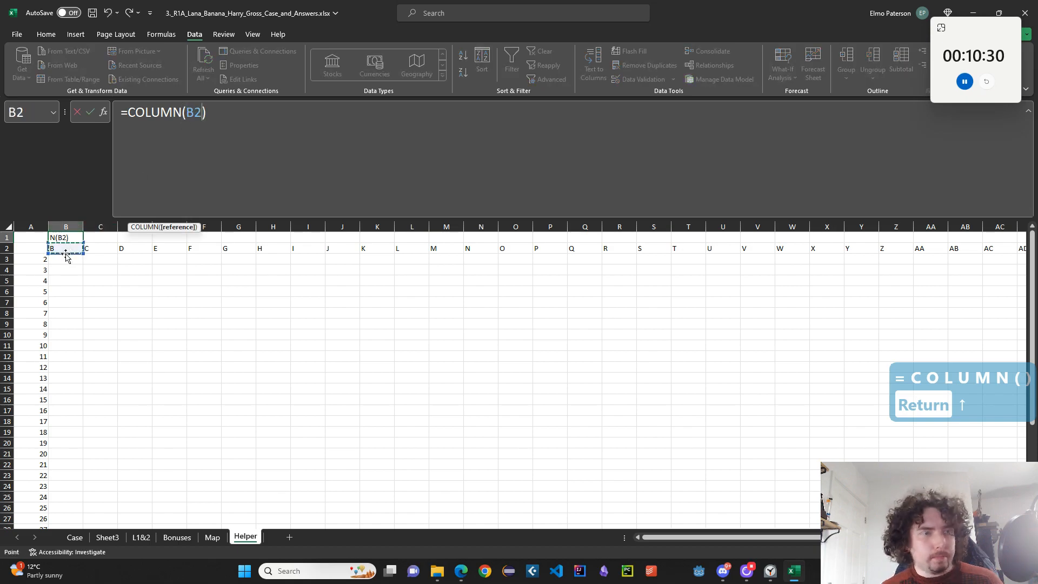
key("Return")
key("Up")
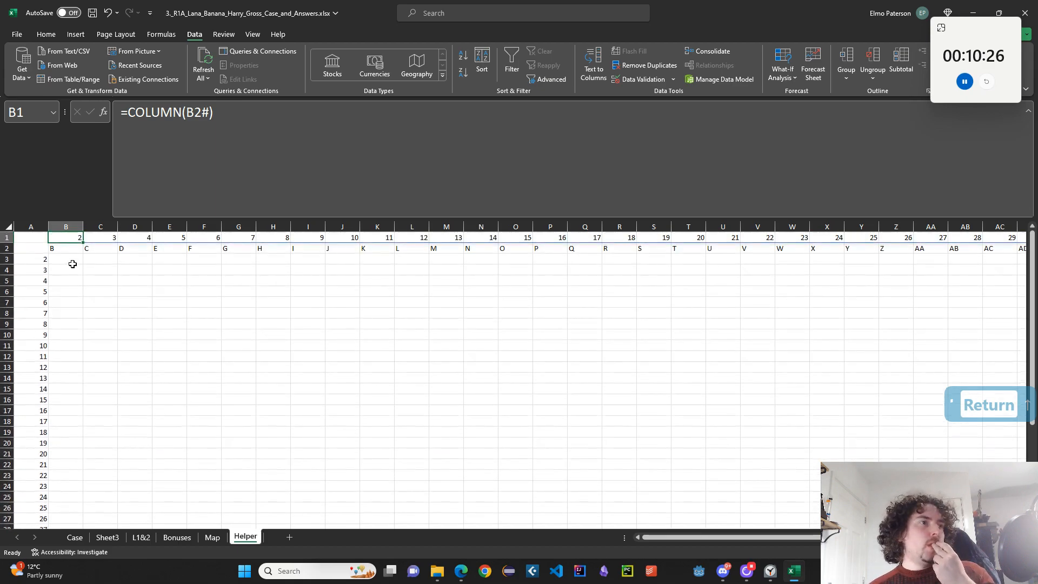
Compare the extent of the Map grid with the Helper sheet's linked row numbers, from the last row back up to A3
left_click(213, 537)
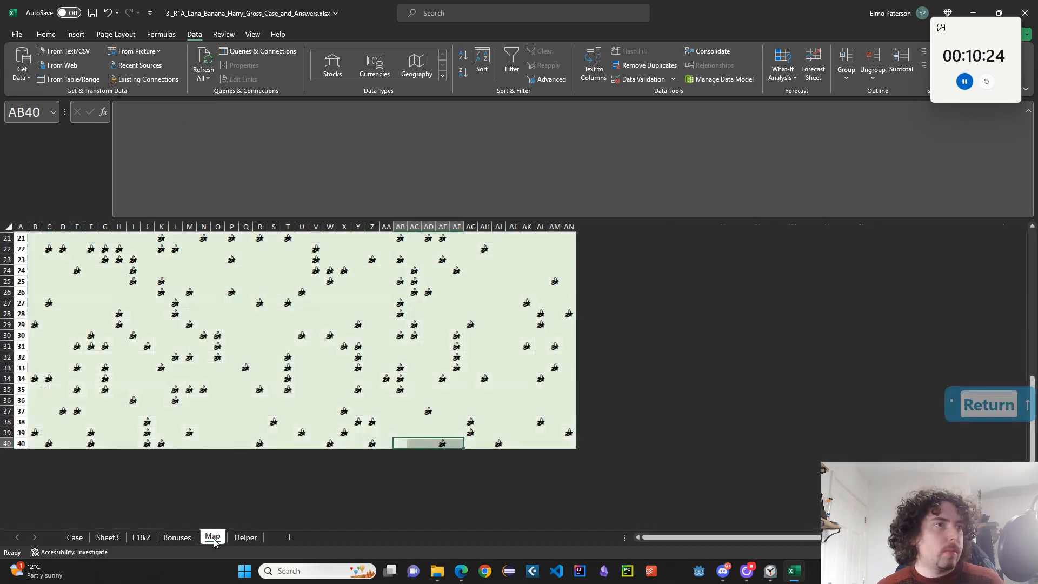
scroll(210, 505, "up", 7)
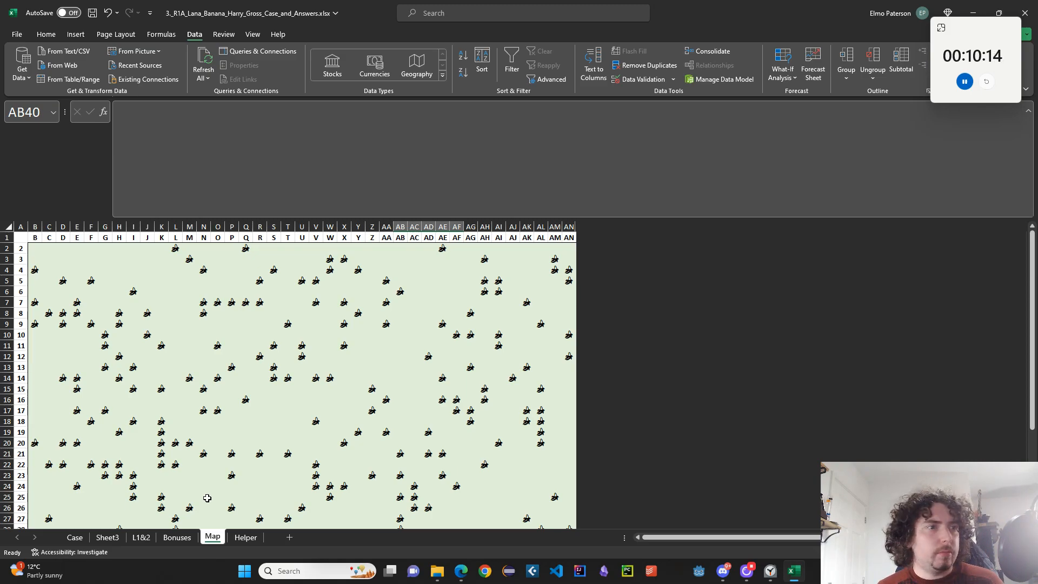
scroll(207, 497, "down", 5)
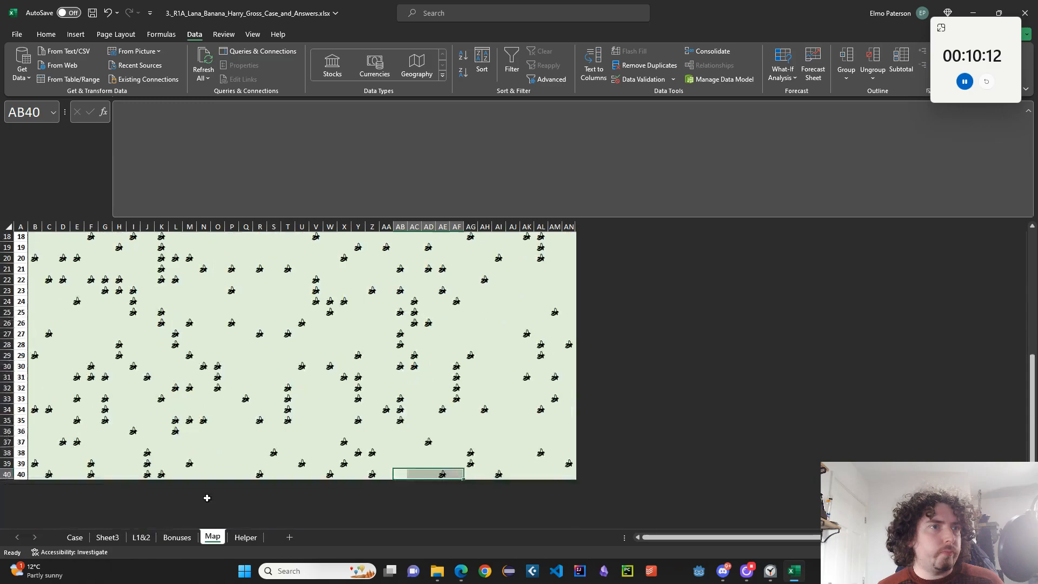
left_click(245, 536)
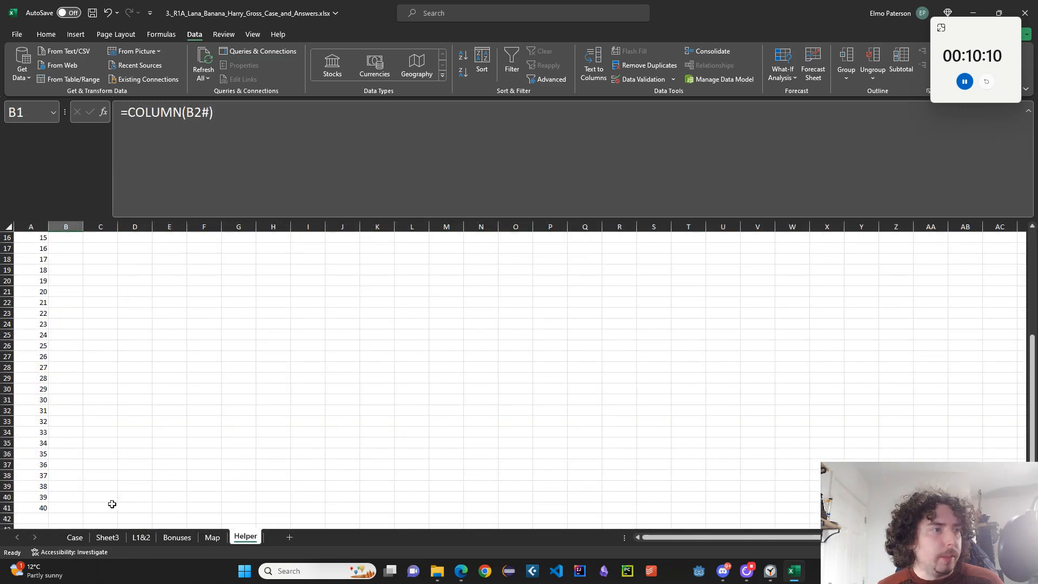
left_click(79, 506)
scroll(164, 479, "up", 5)
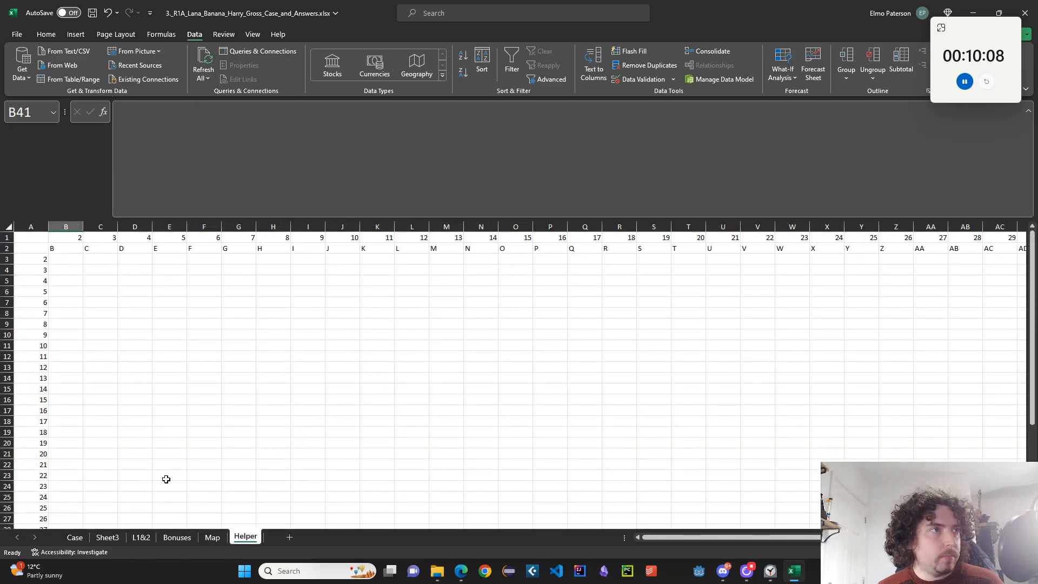
scroll(166, 475, "down", 3)
scroll(166, 475, "down", 5)
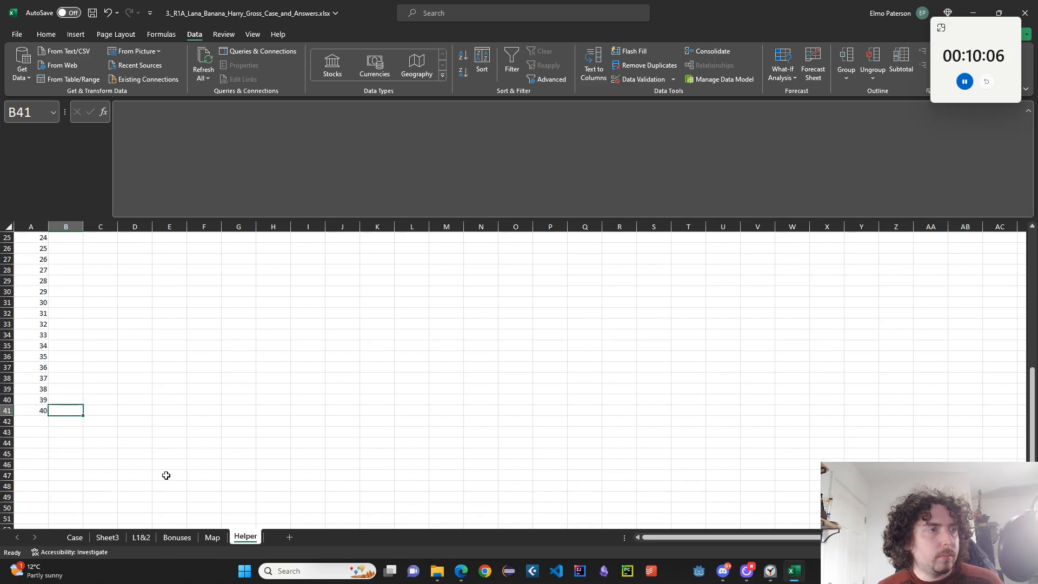
left_click(46, 410)
scroll(63, 423, "up", 1)
scroll(108, 424, "up", 8)
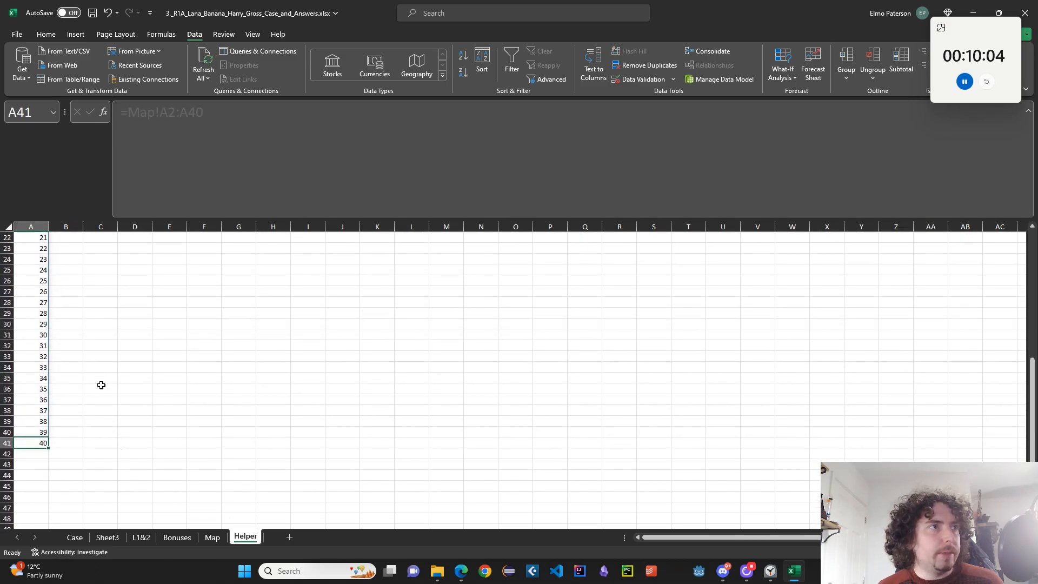
left_click(40, 258)
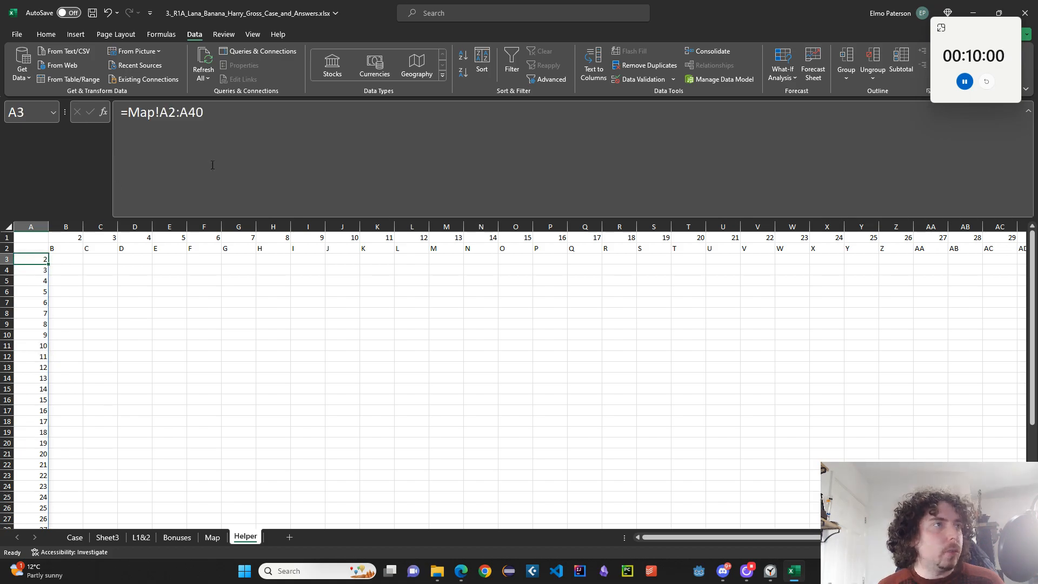
Shorten the linked row-number range in A3 of the Helper sheet to =Map!A2:A39
left_click(218, 146)
key("BackSpace")
key("BackSpace")
type("39")
key("Return")
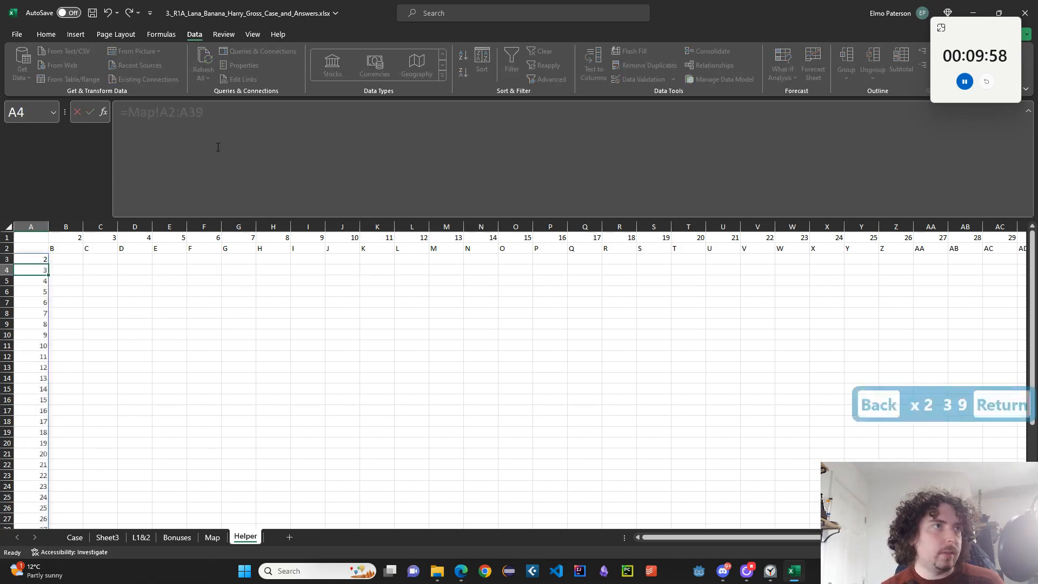
Check the end of the Helper sheet's row numbers against the banana cells in rows 39 and 40 of the Map sheet
scroll(236, 370, "down", 6)
left_click(73, 465)
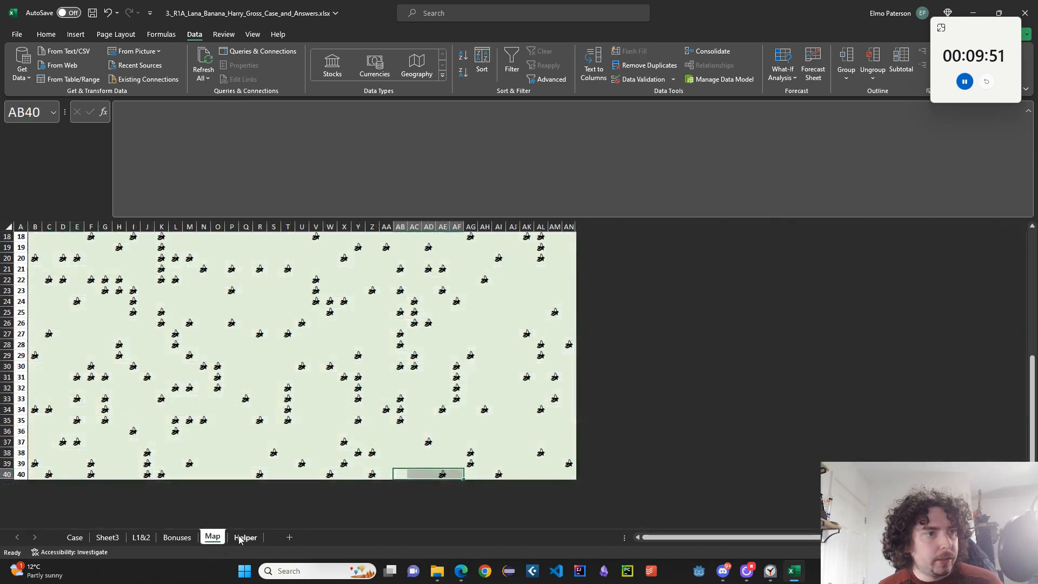
key("ctrl+Page_Up")
left_click(36, 463)
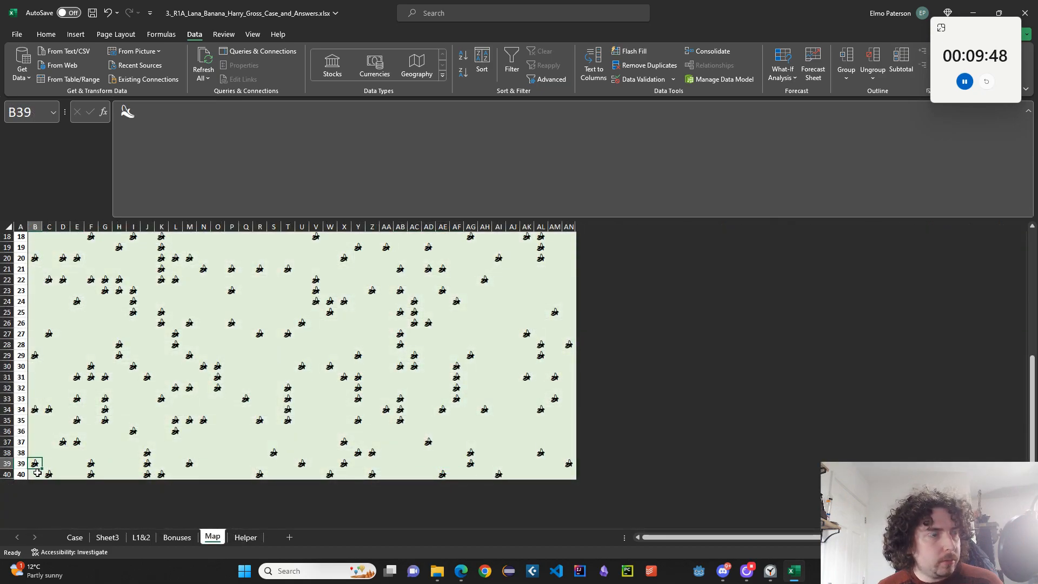
left_click(37, 472)
left_click(49, 474)
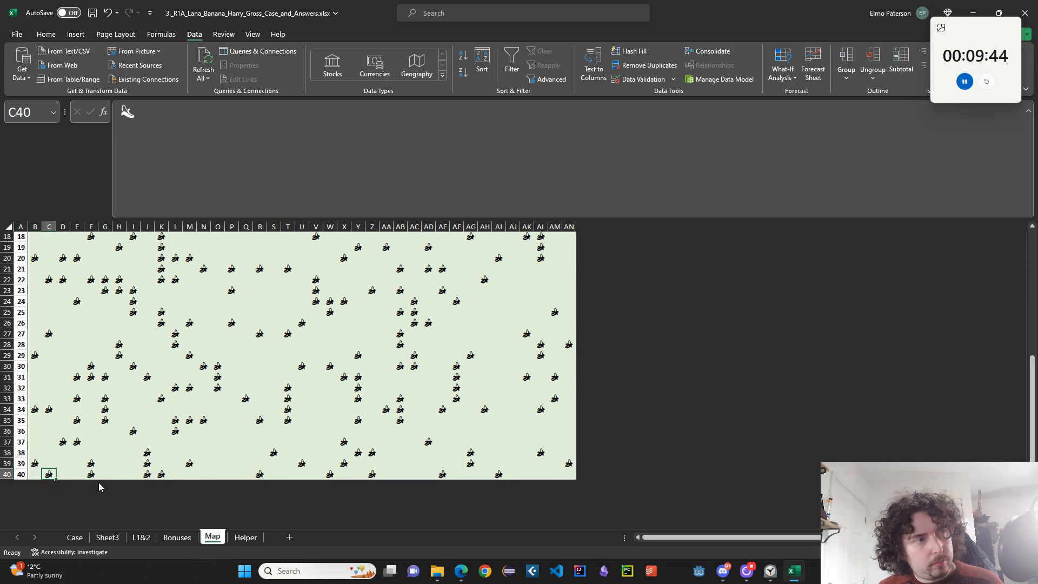
left_click_drag(162, 475, 130, 476)
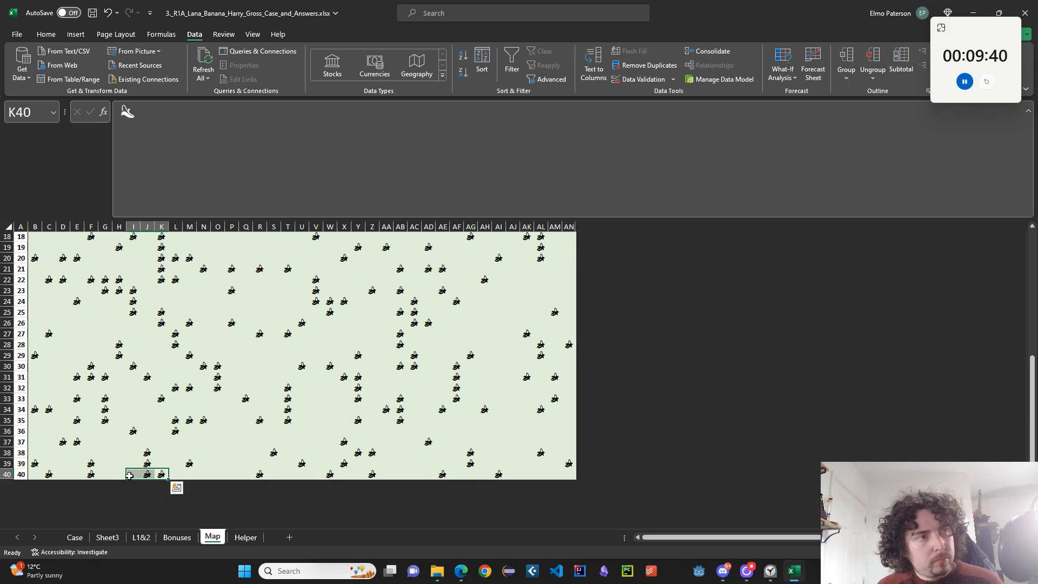
Begin a formula in Helper cell B40 with =MAX(--(OFFSET(Map!$A$1, anchored absolutely on the Map sheet's corner cell
left_click(244, 537)
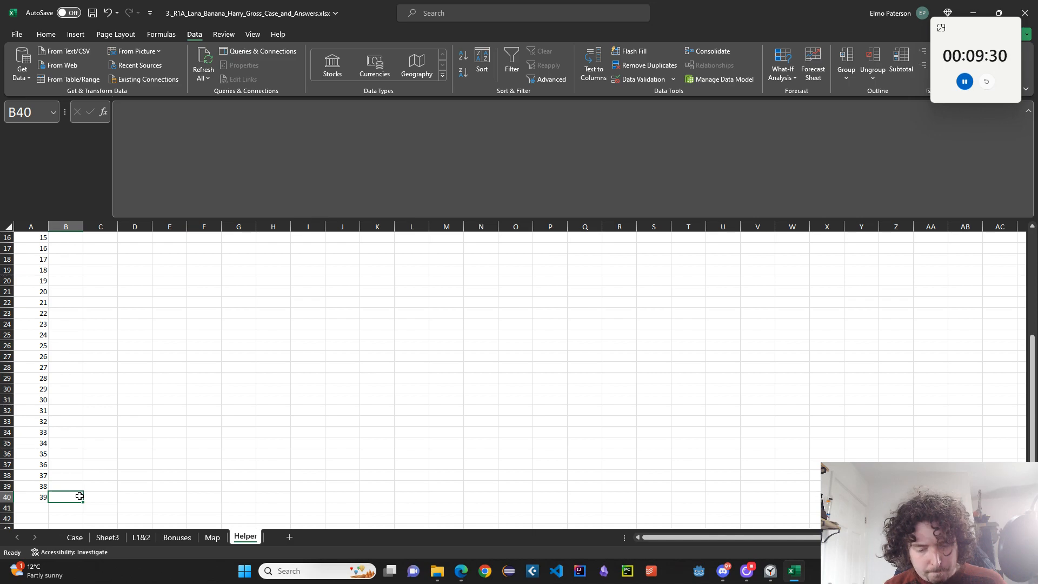
type("=MAX(")
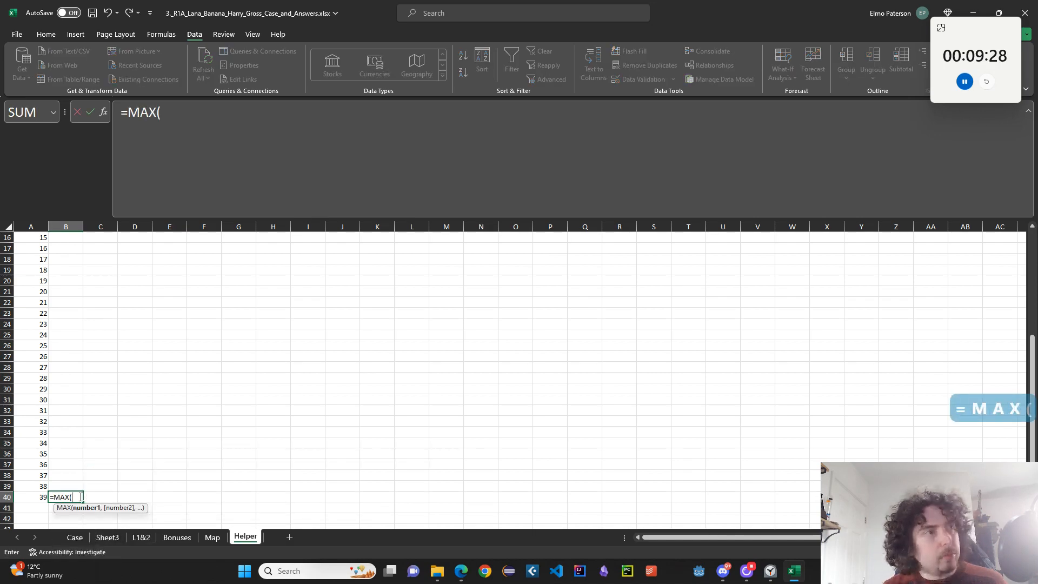
type("--(")
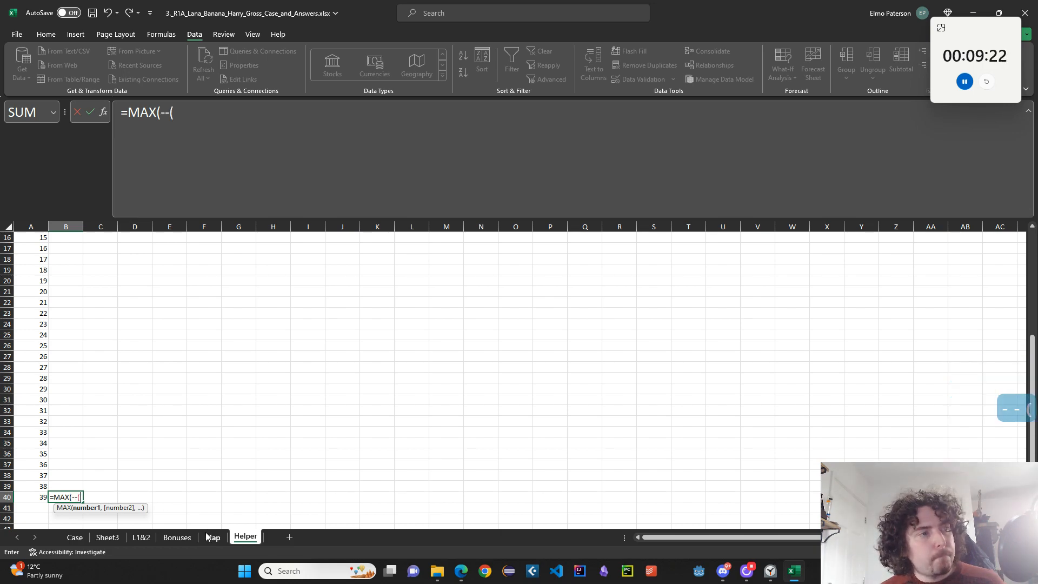
type("OFFSET(")
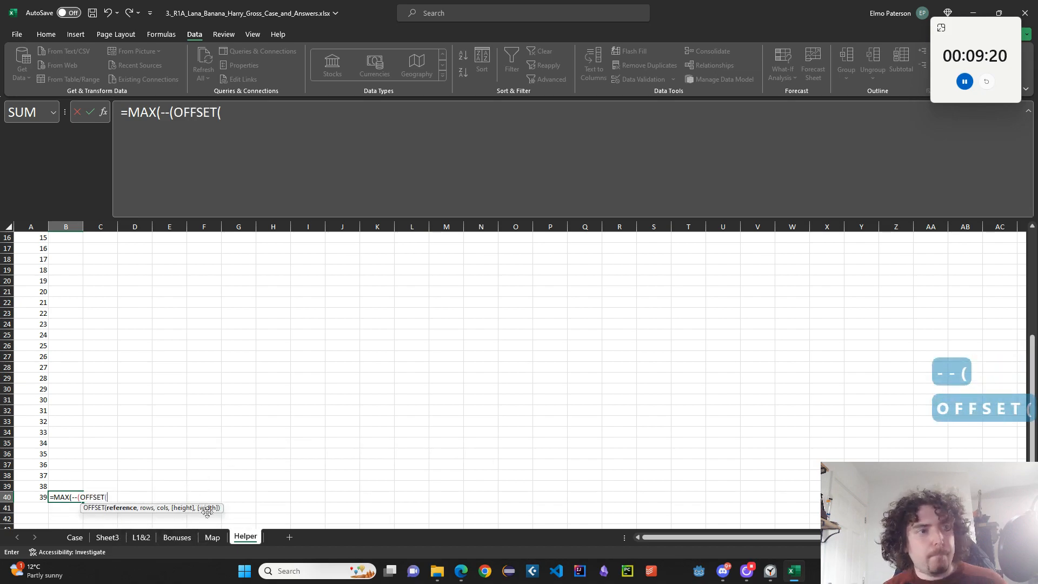
left_click(212, 536)
left_click(21, 238)
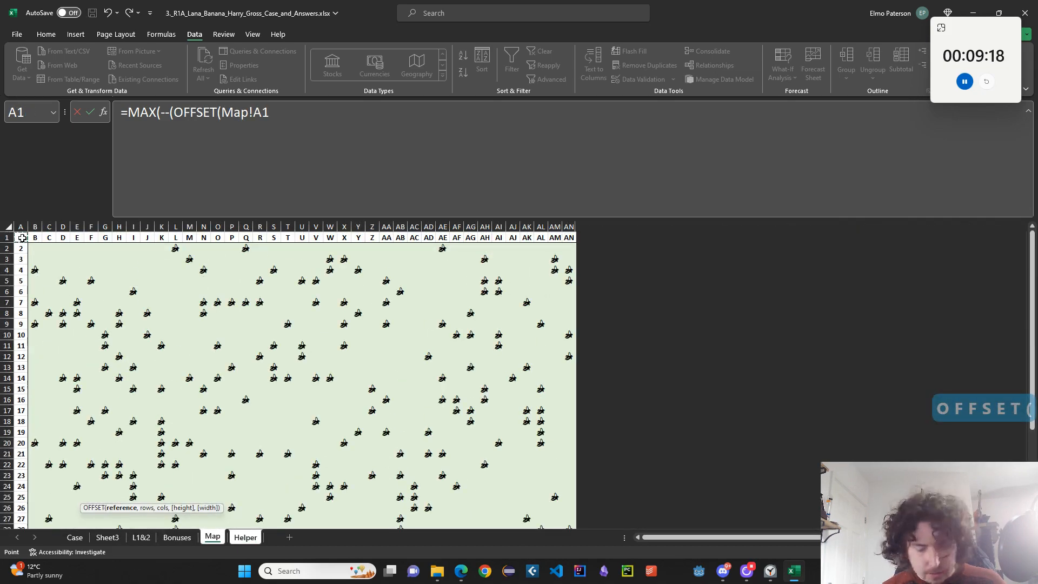
key("F4")
type(",")
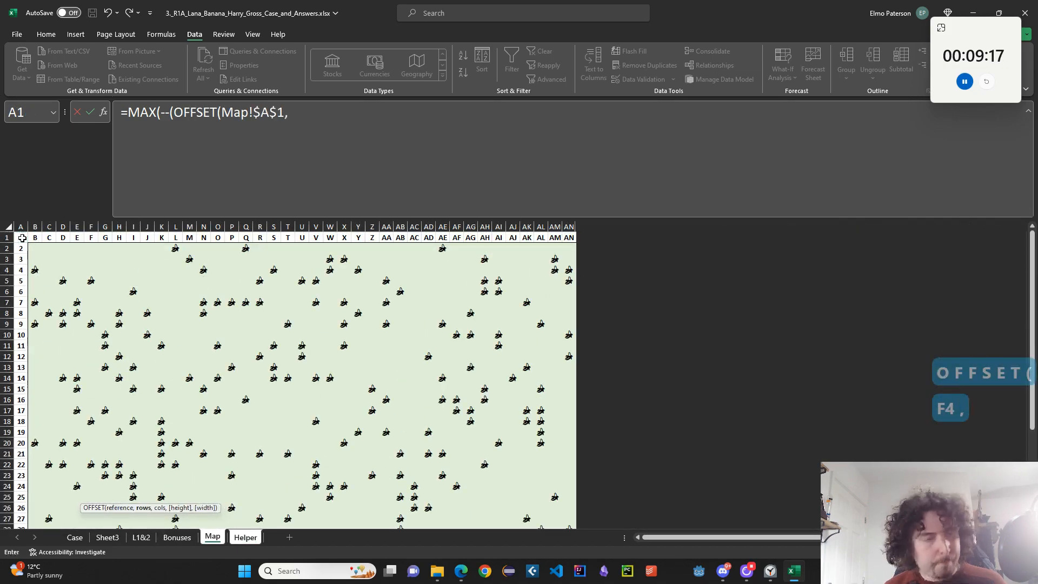
left_click(141, 537)
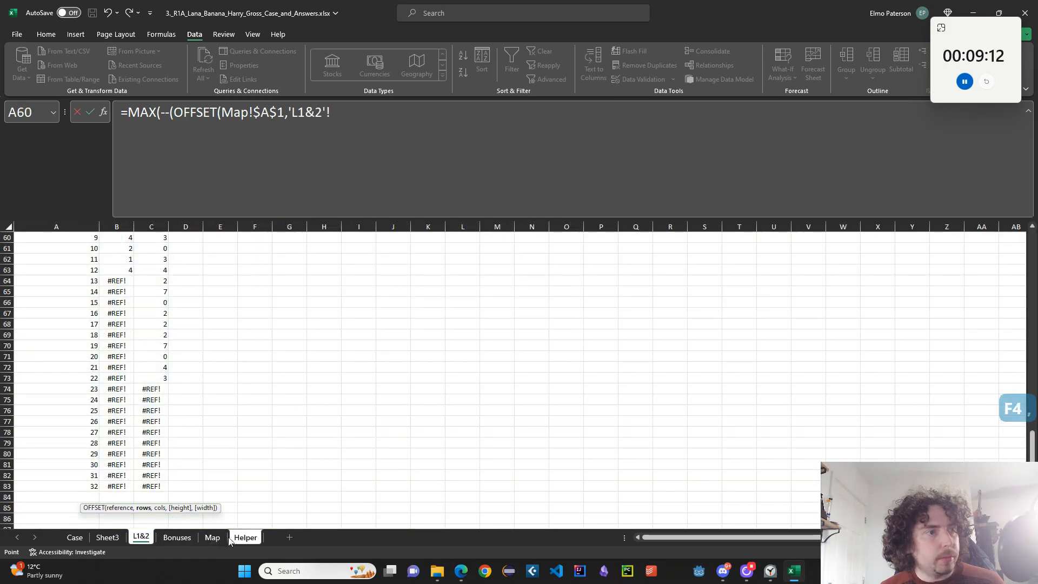
left_click(212, 537)
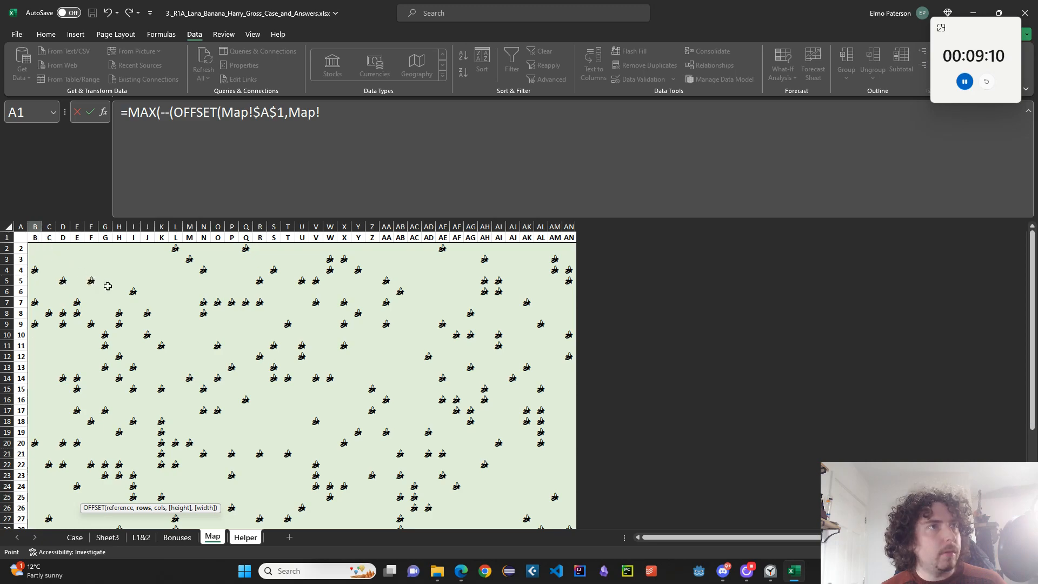
left_click(250, 535)
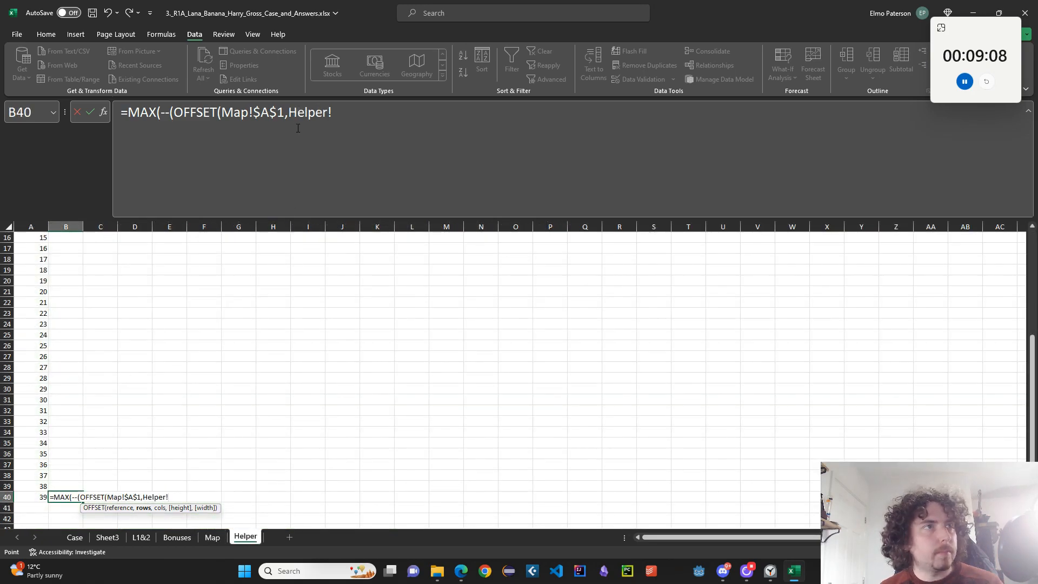
key("BackSpace")
key("BackSpace")
key("BackSpace")
key("BackSpace")
key("BackSpace")
key("BackSpace")
key("BackSpace")
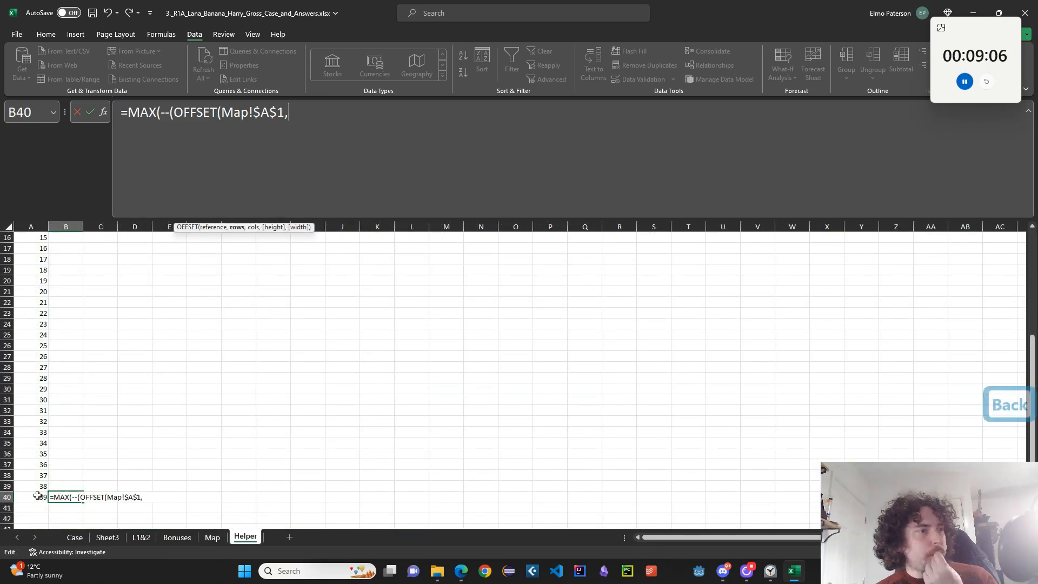
Supply the OFFSET arguments in B40: Helper!A40 as the rows and Helper!B1-1 as the columns
left_click(41, 496)
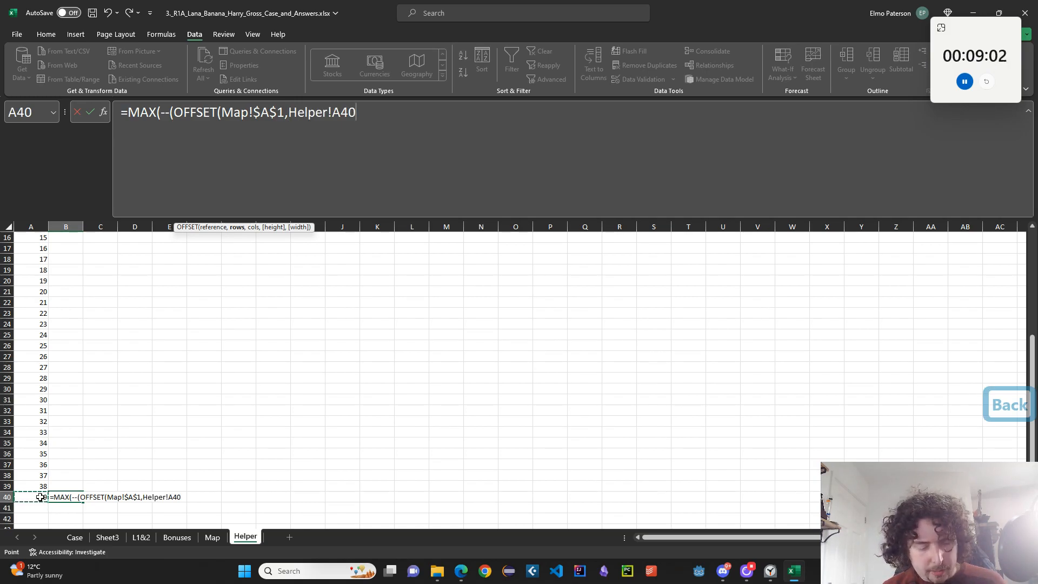
type(",")
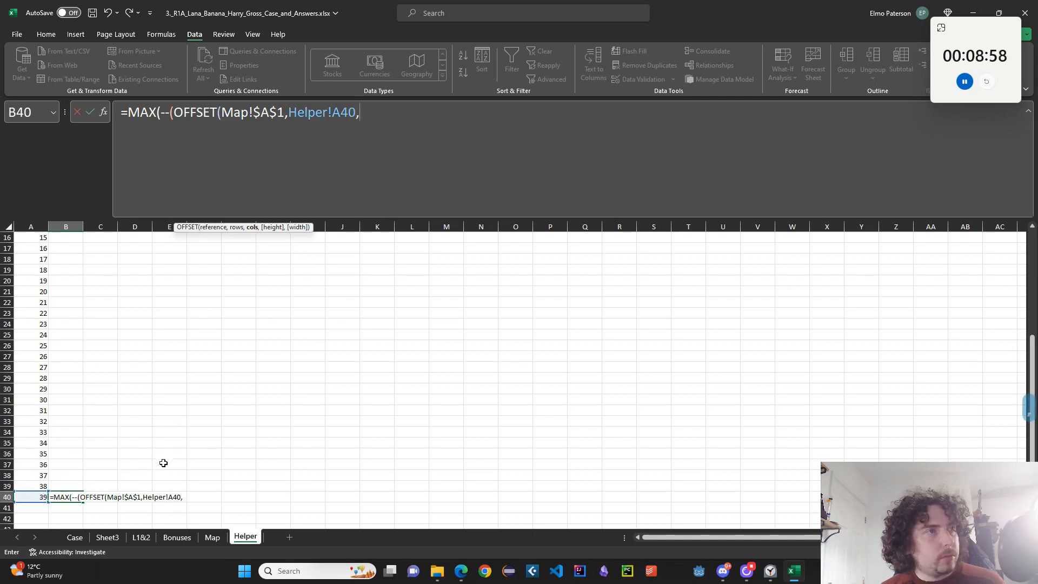
scroll(162, 462, "up", 5)
left_click(71, 236)
scroll(125, 364, "down", 7)
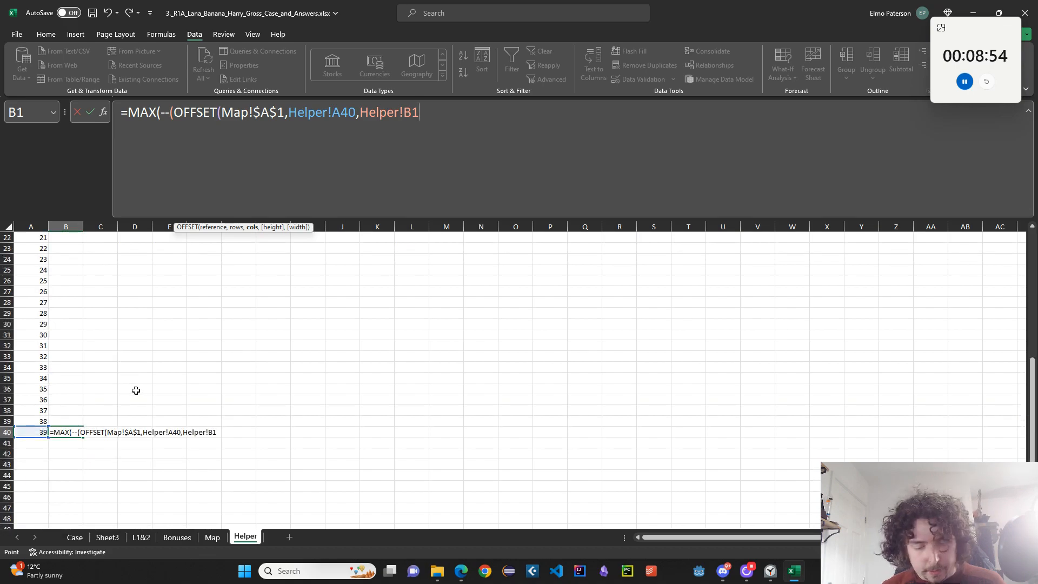
type("-1")
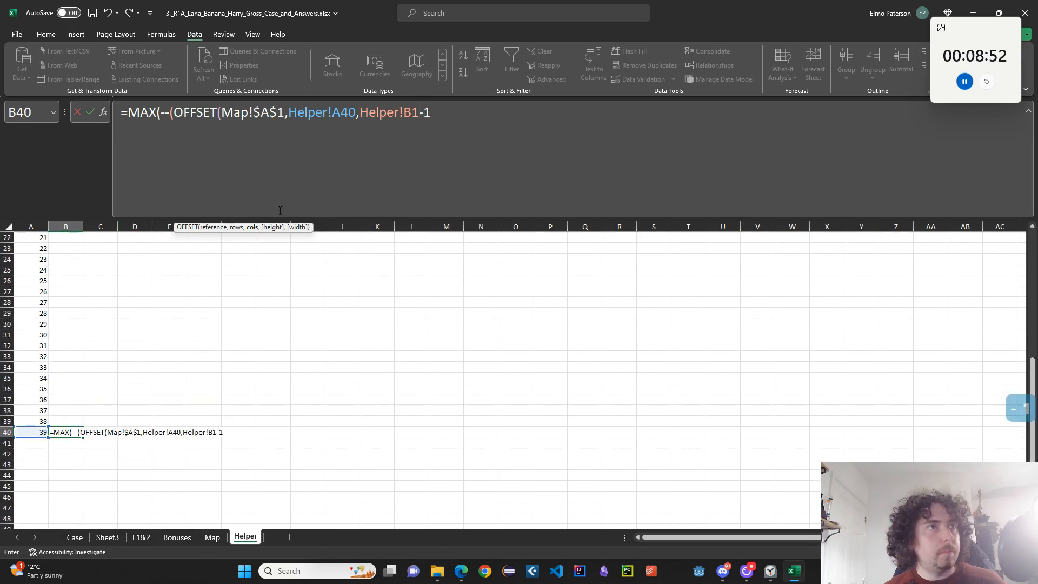
Fix the OFFSET references as Helper!$A40 and Helper!B$1, and enter the formula, accepting the corrected closing brackets
left_click(338, 114)
key("F4")
key("F4")
key("F4")
left_click(404, 112)
key("F4")
key("F4")
key("F4")
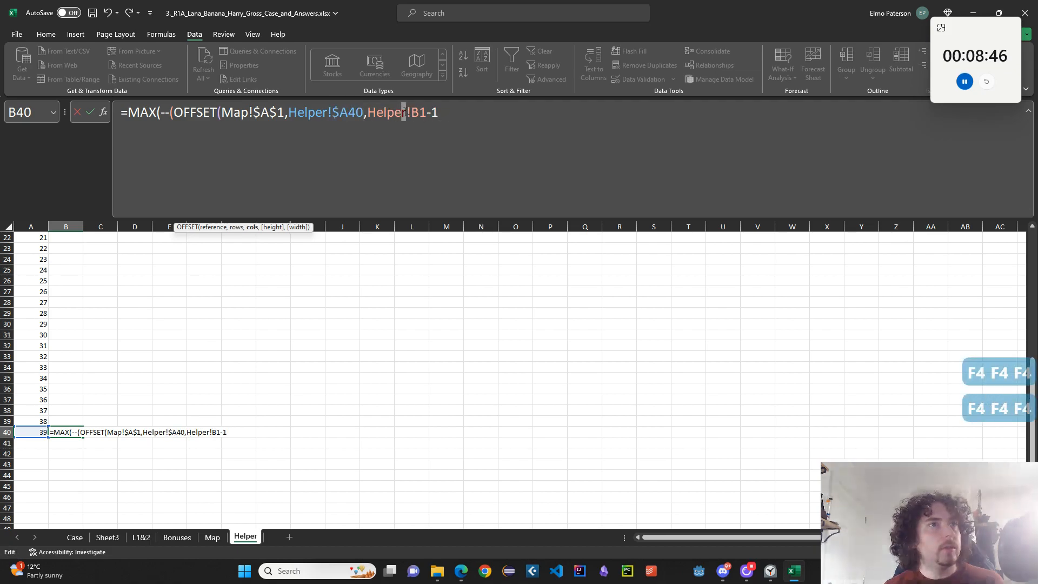
key("F4")
key("F4")
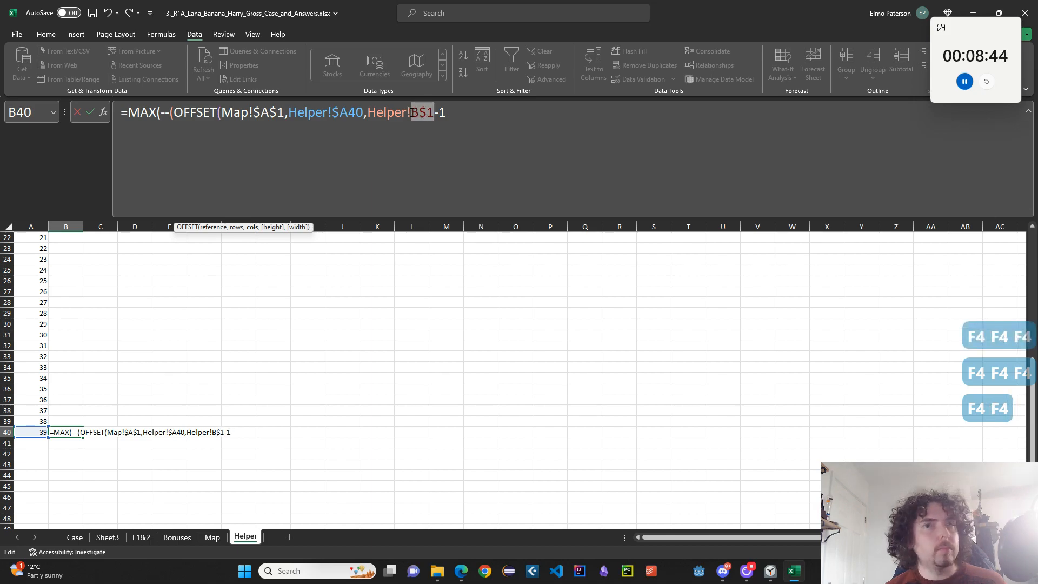
key("Return")
key("Return")
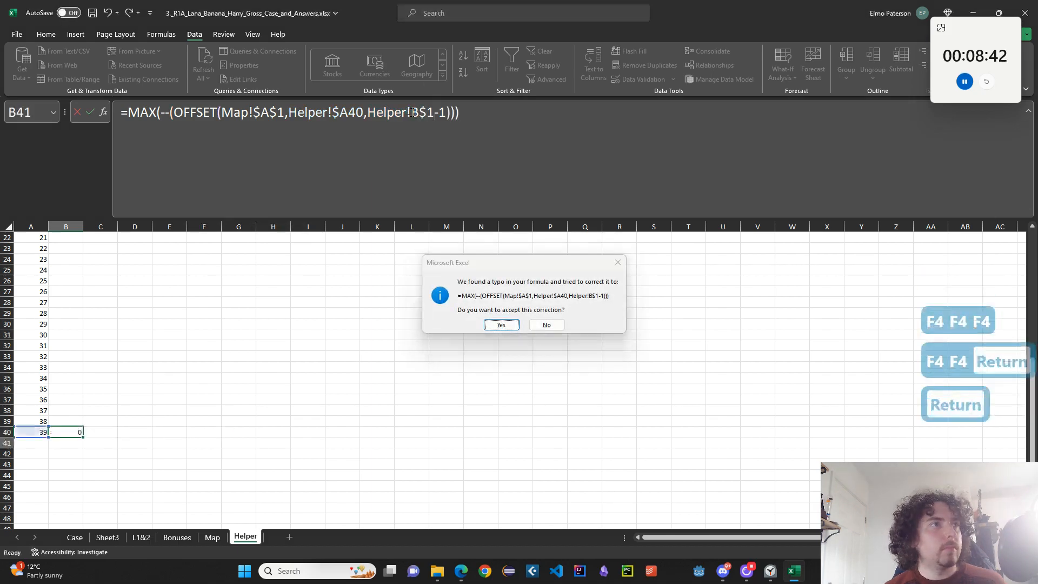
Duplicate the --(OFFSET(...)) term in B40 twice, making three comma-separated arguments of MAX
key("Up")
left_click_drag(155, 116, 452, 112)
key("ctrl+c")
left_click(456, 111)
type(",")
key("ctrl+v")
type(",")
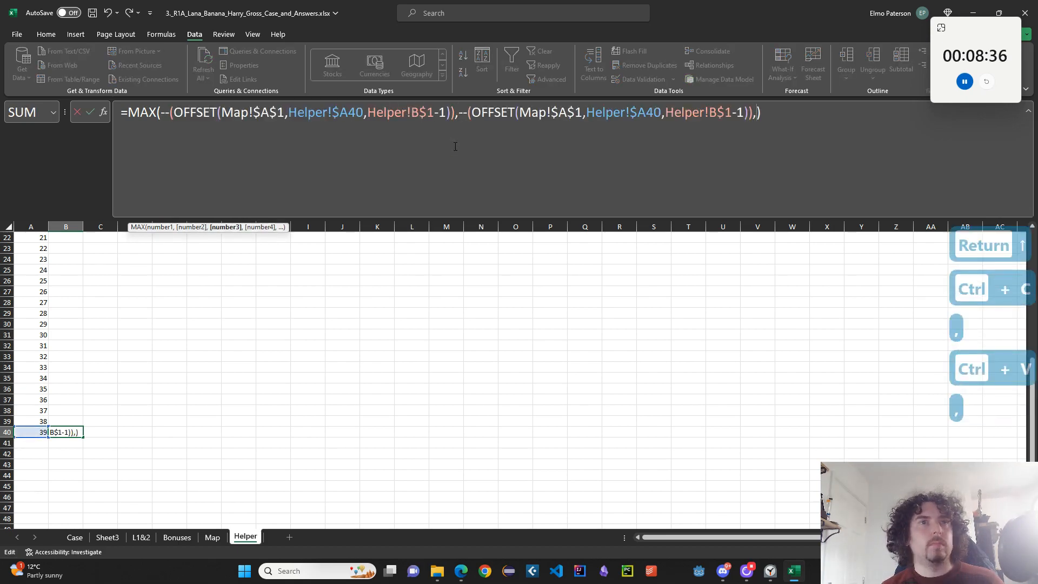
key("ctrl+v")
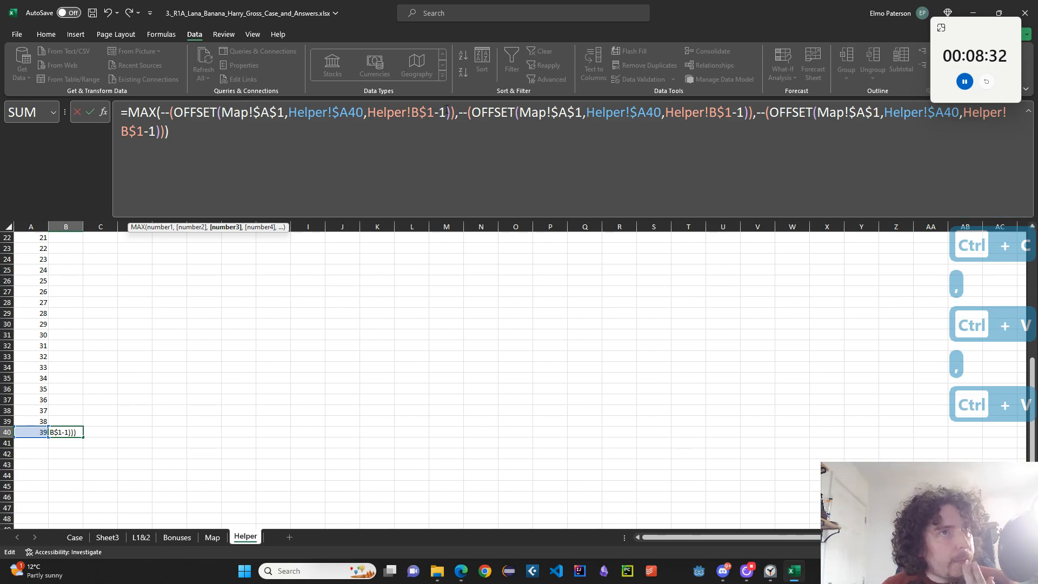
Set the column offset to Helper!B$1-2 in the first OFFSET term and Helper!B$1 in the third, and enter the formula
left_click(446, 112)
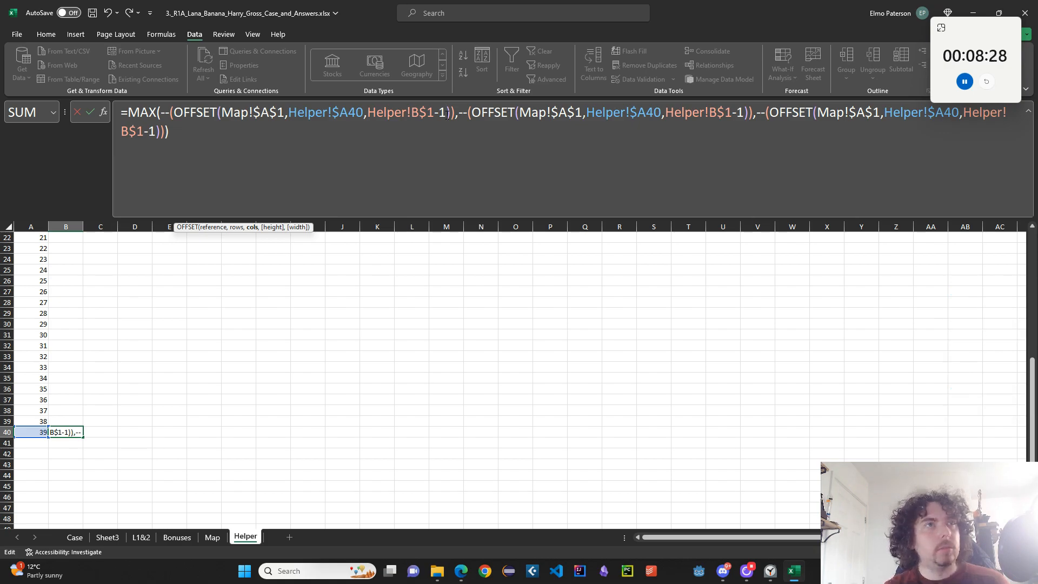
key("BackSpace")
type("2")
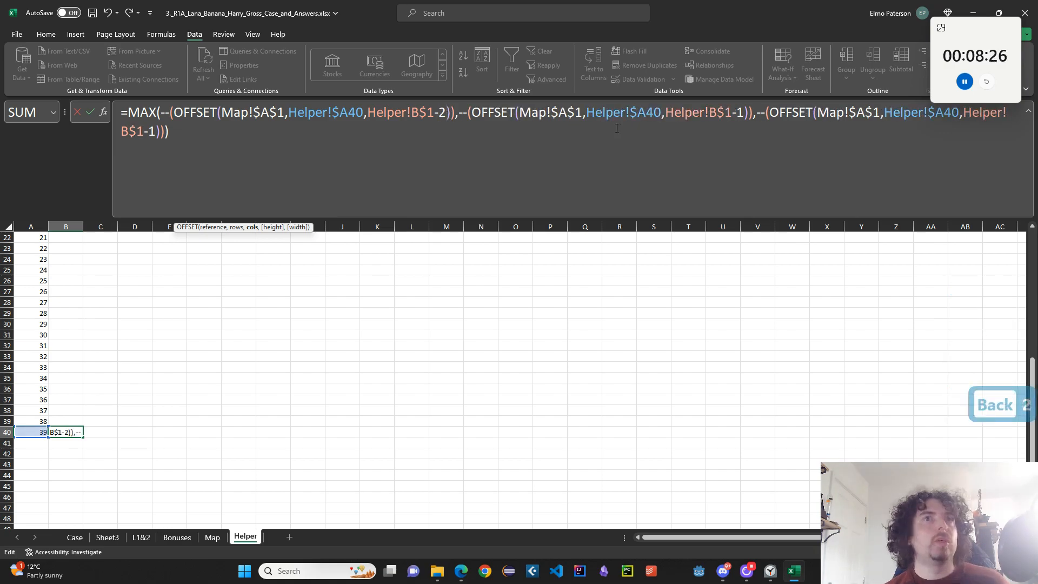
left_click(740, 112)
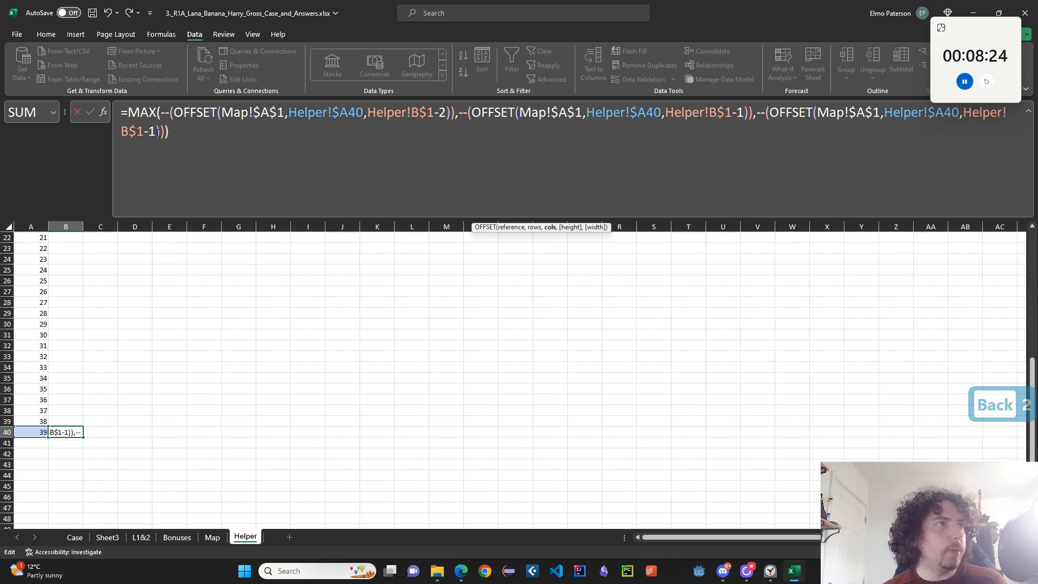
key("BackSpace")
key("BackSpace")
key("Return")
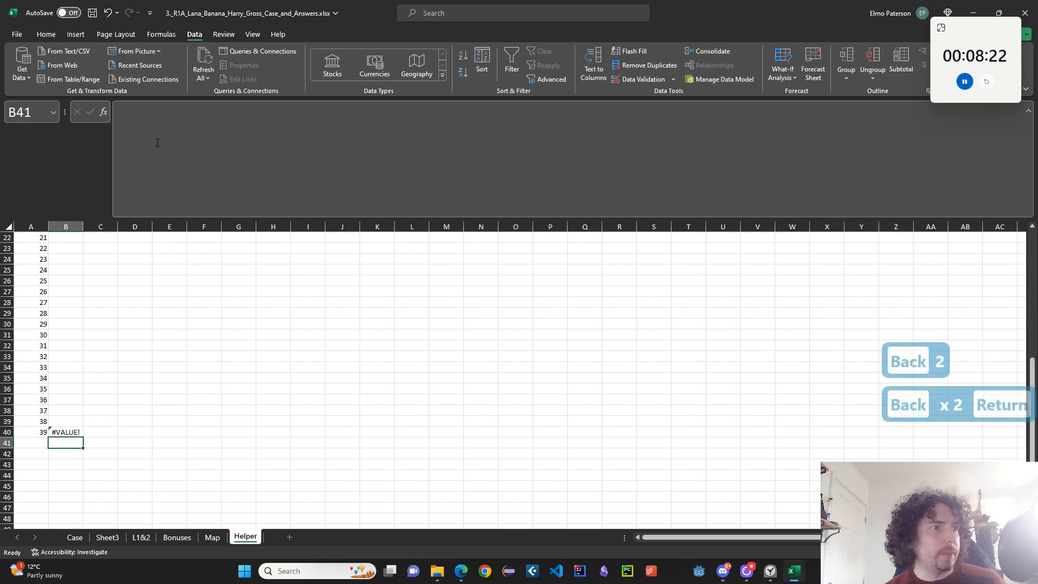
Evaluate the calculation steps of the B40 formula to find the source of its error
left_click(71, 430)
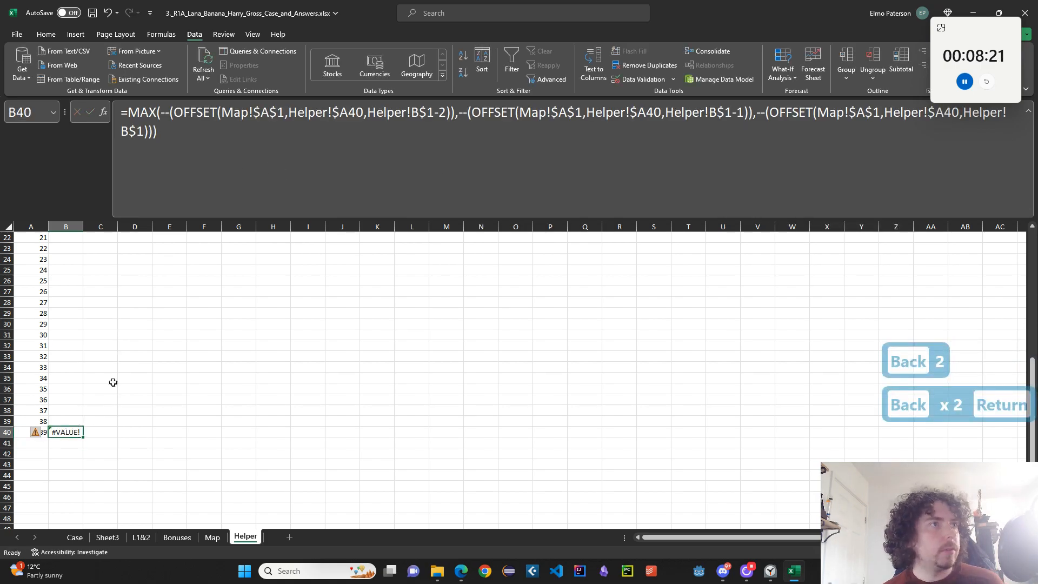
left_click(36, 431)
left_click(64, 474)
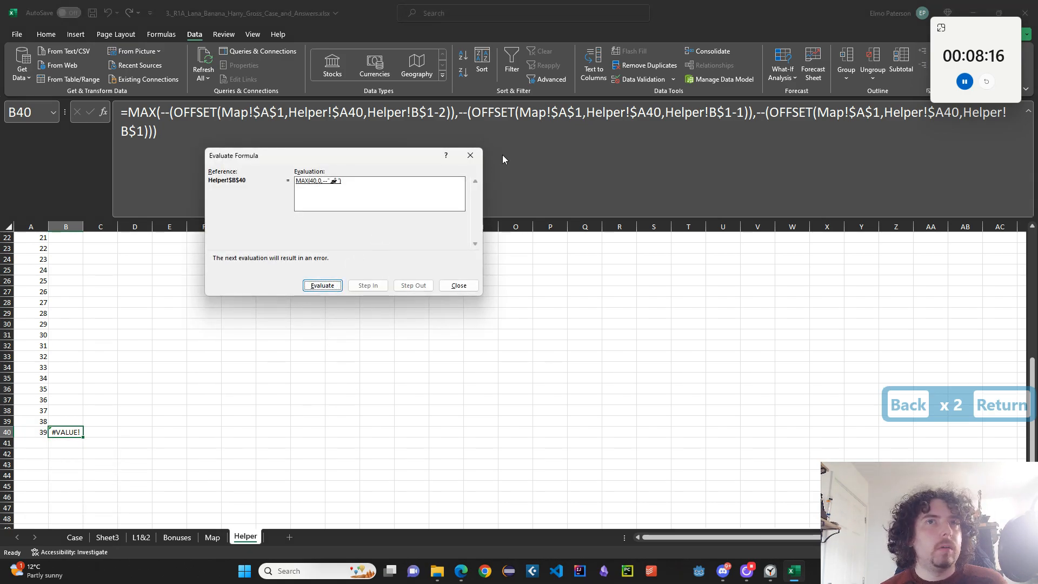
left_click(470, 155)
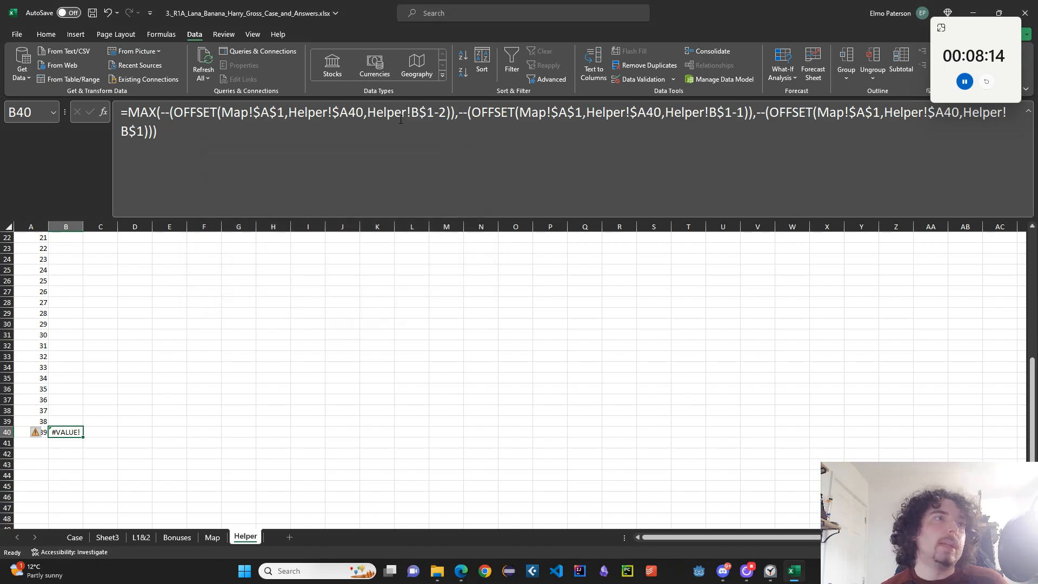
Compare each of the three OFFSET terms in B40 with _BANANA and enter the formula
left_click(449, 114)
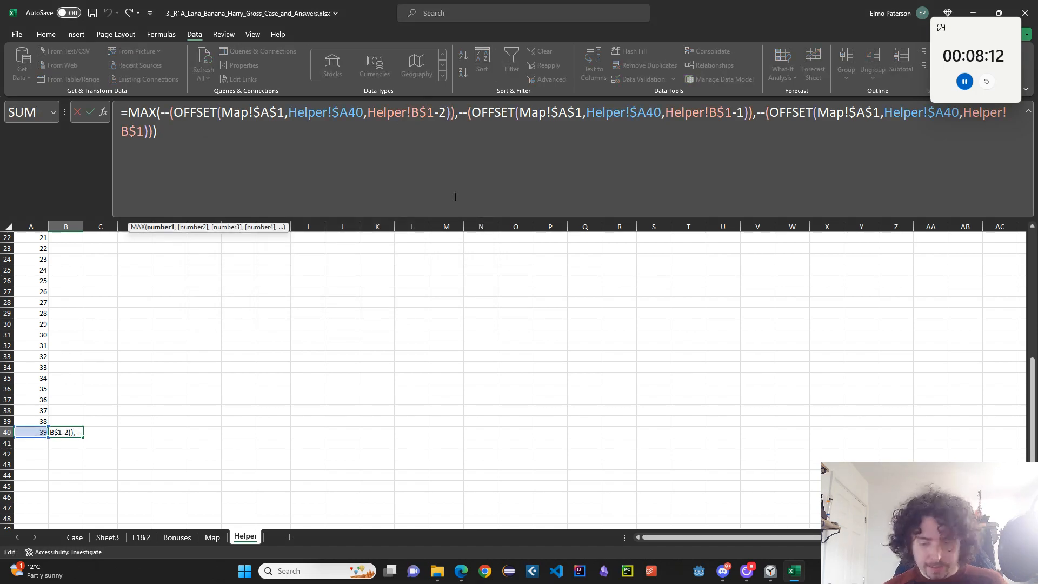
type("=_B")
key("Tab")
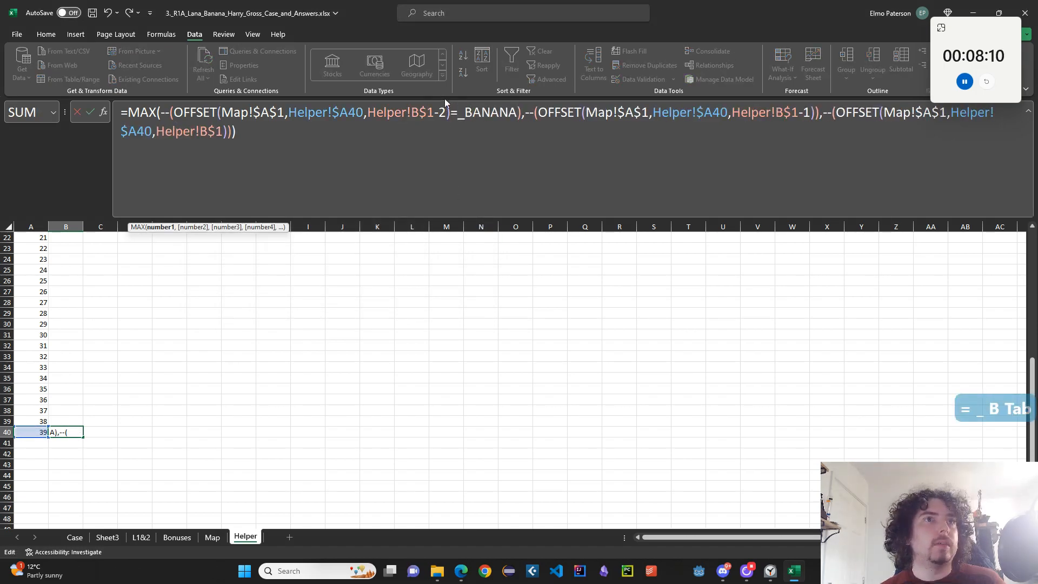
key("ctrl+shift+Left")
key("shift+Left")
key("ctrl+c")
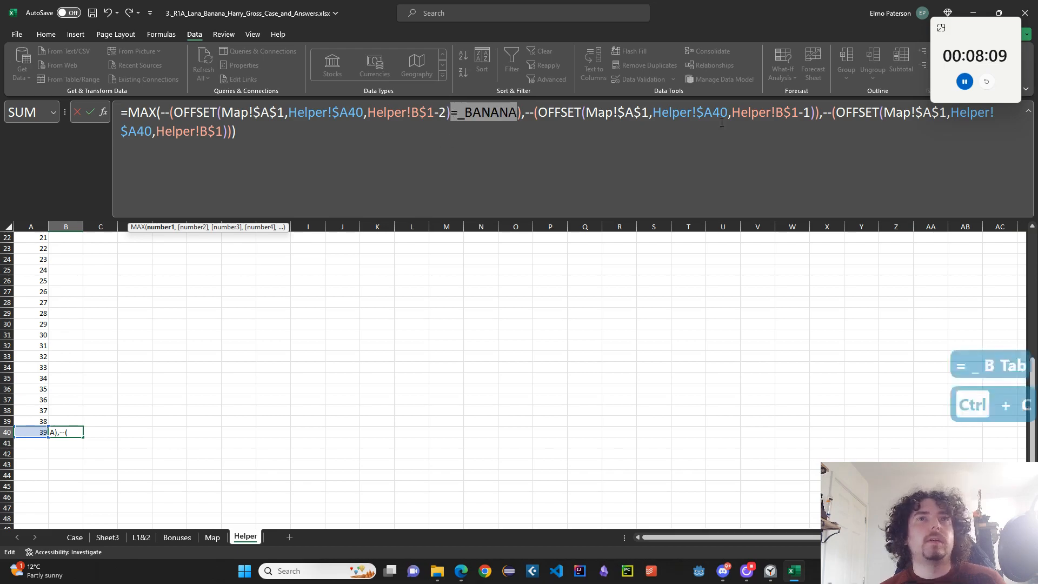
left_click(814, 114)
key("ctrl+v")
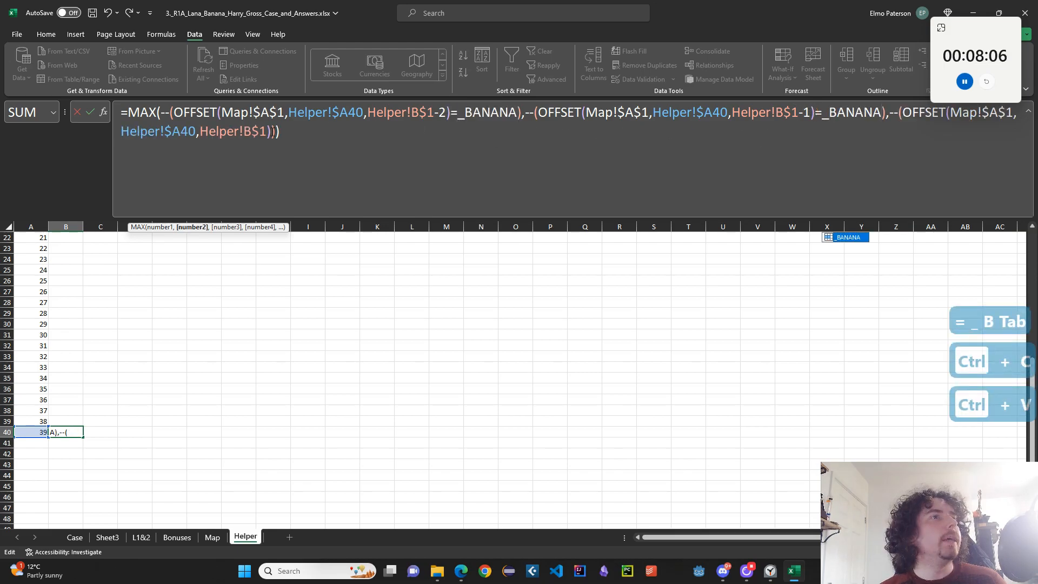
left_click(273, 131)
key("ctrl+v")
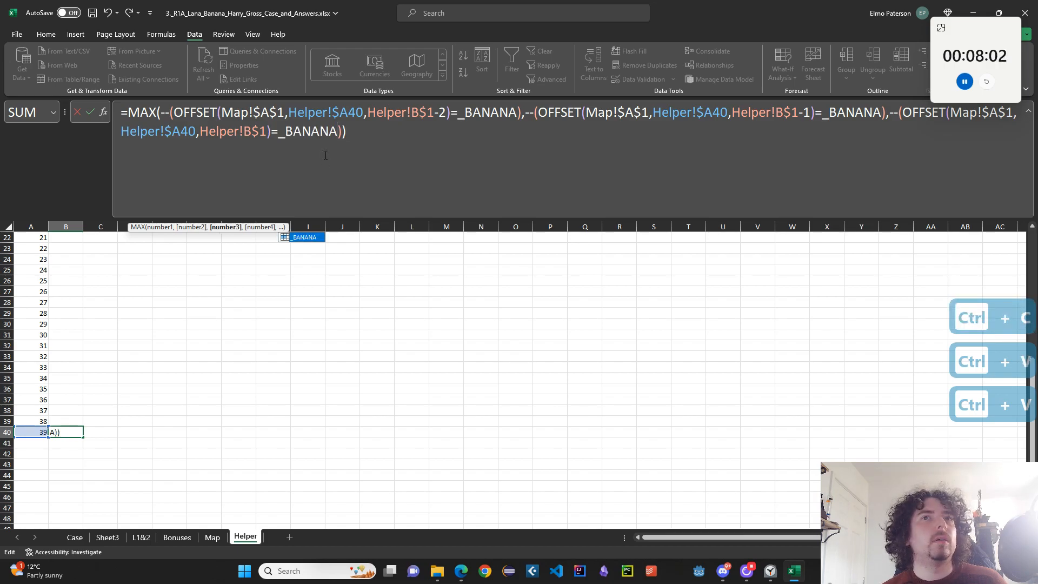
key("Return")
key("shift+Return")
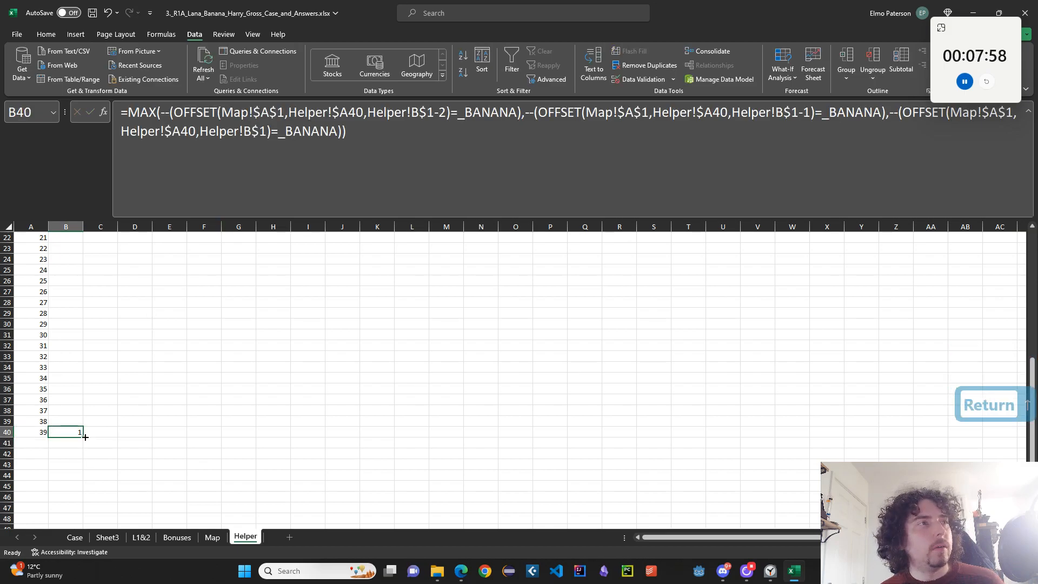
Fill the B40 formula across to Q40 and narrow columns B to AN, undoing the excess width change
left_click_drag(85, 436, 254, 431)
scroll(399, 431, "down", 4)
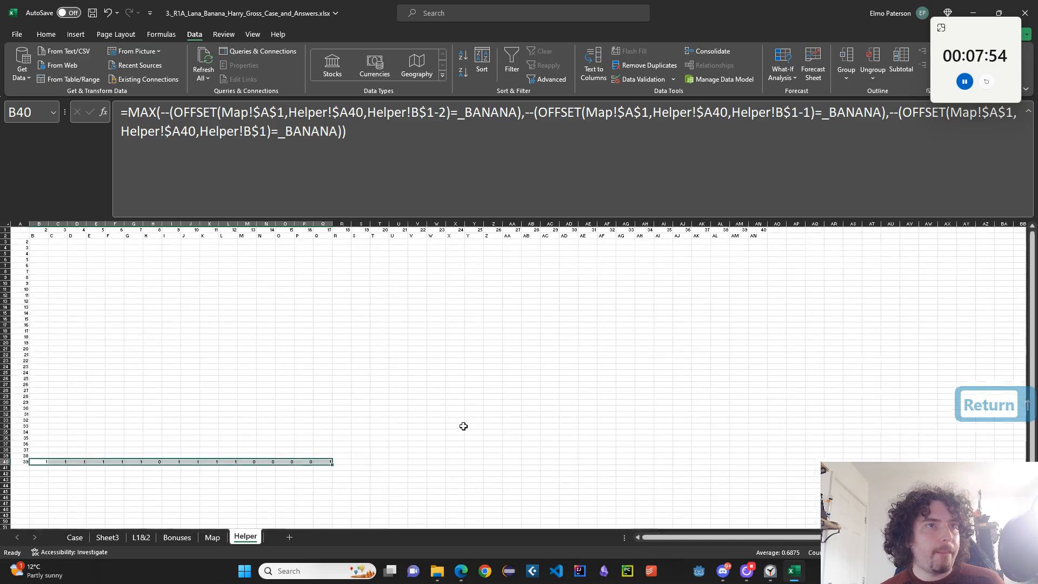
left_click_drag(562, 222, 30, 222)
mouse_move(569, 222)
left_mouse_down()
mouse_move(517, 226)
mouse_move(561, 223)
left_mouse_up()
key("ctrl+z")
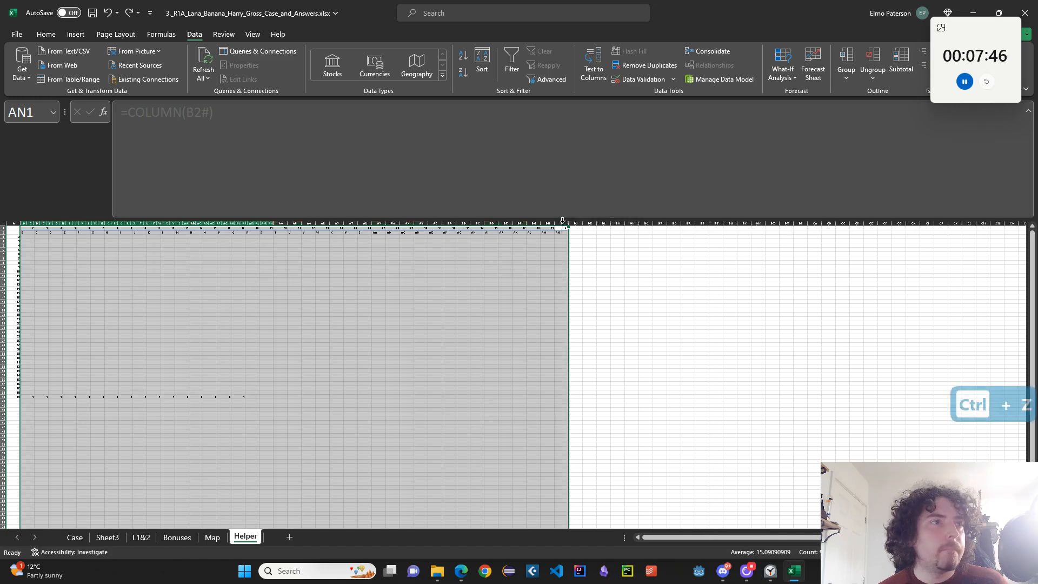
Extend the row 40 formula from Q40 across to AN40
scroll(59, 447, "up", 3)
scroll(101, 439, "down", 6)
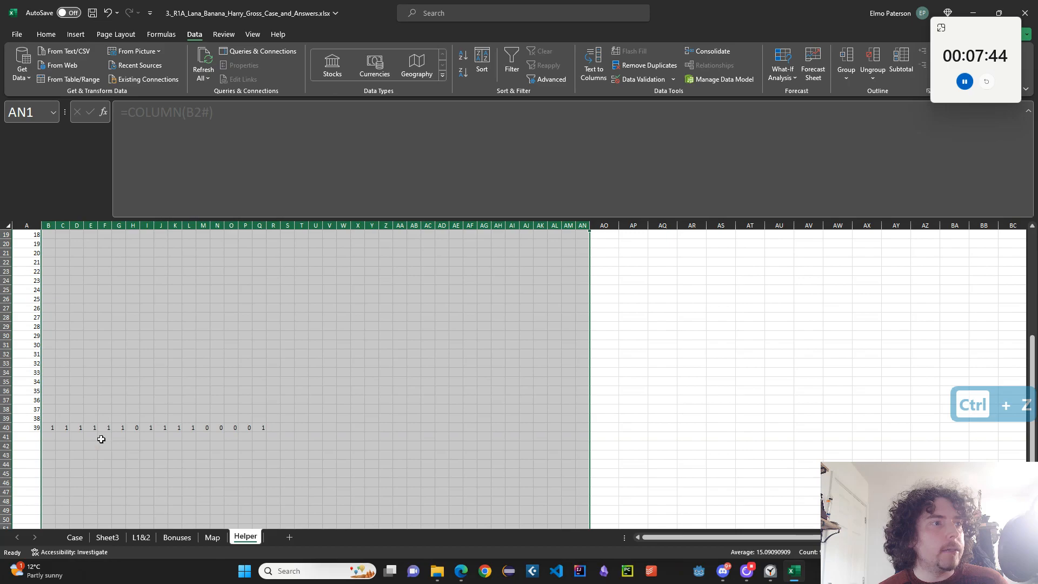
scroll(101, 439, "up", 1)
scroll(180, 460, "down", 2)
left_click(304, 475)
scroll(306, 475, "down", 2)
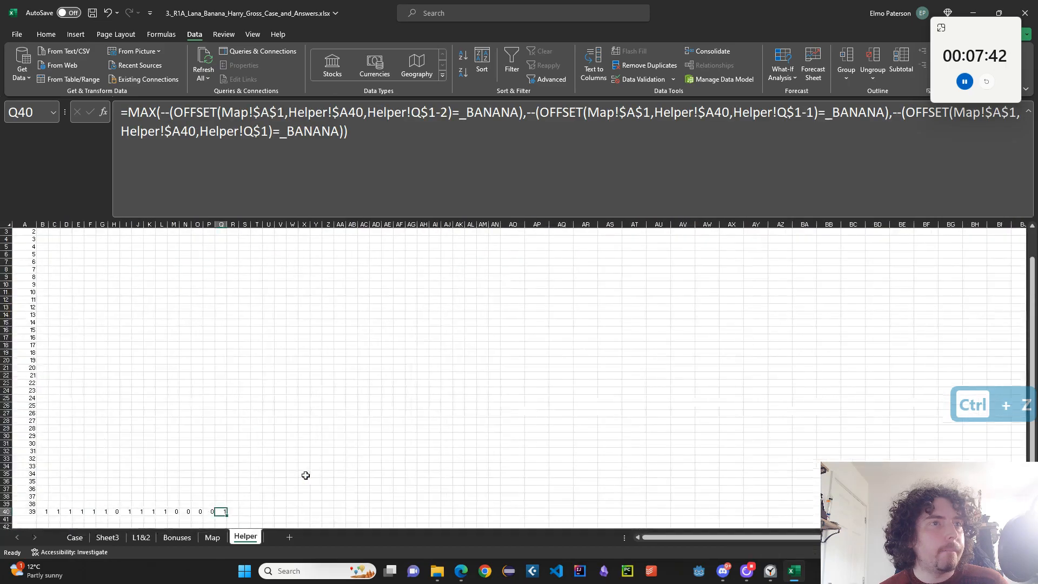
scroll(307, 473, "down", 1)
left_click_drag(227, 507, 499, 508)
left_click(495, 504)
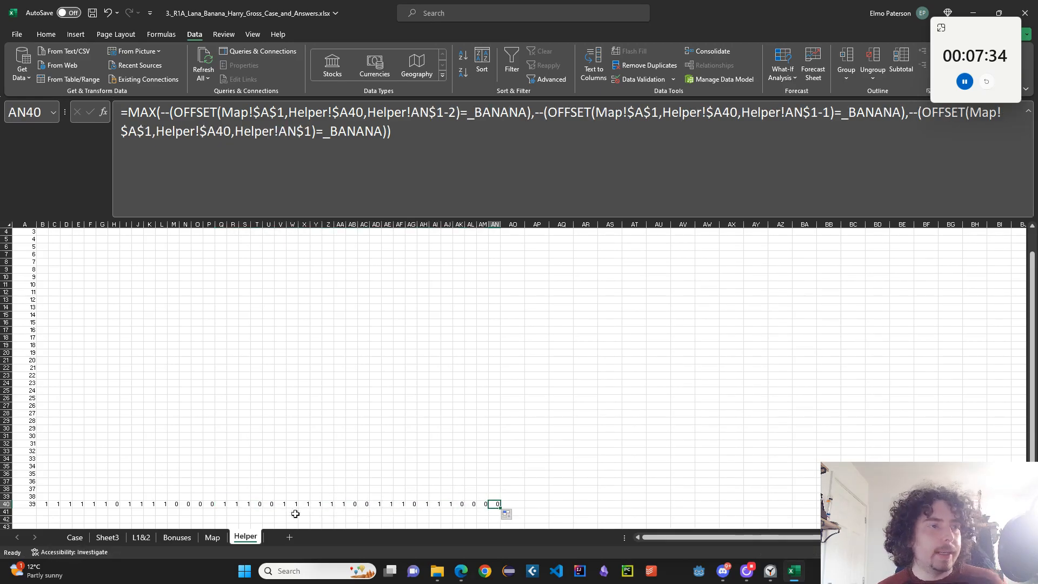
left_click_drag(43, 503, 495, 503)
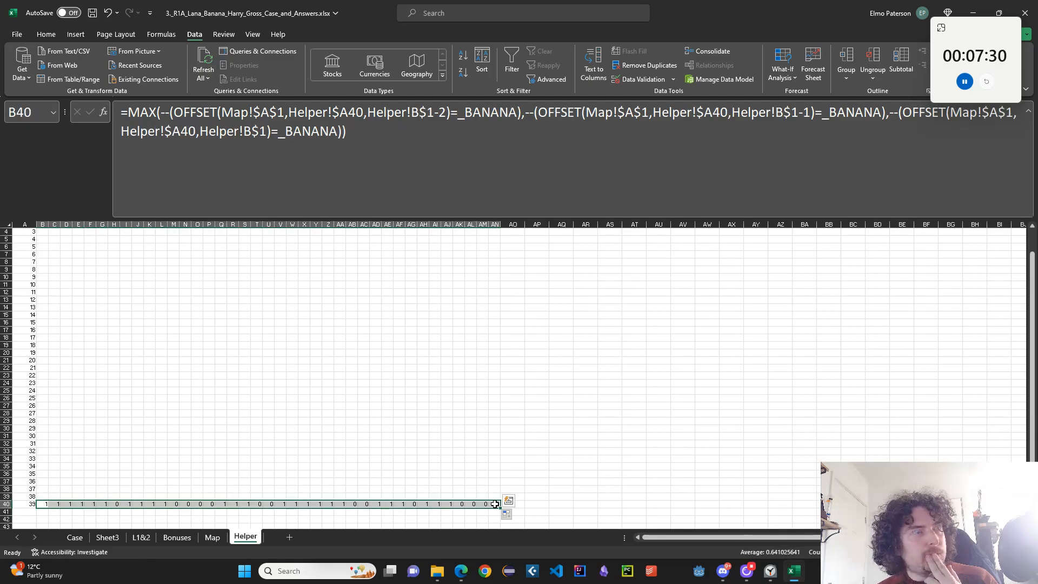
left_click(46, 503)
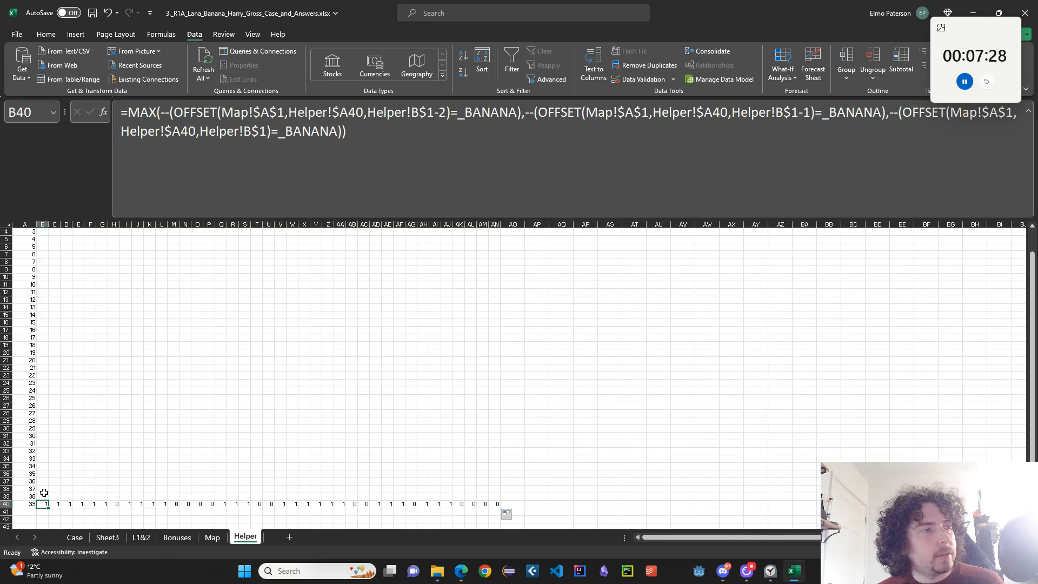
left_click(296, 431)
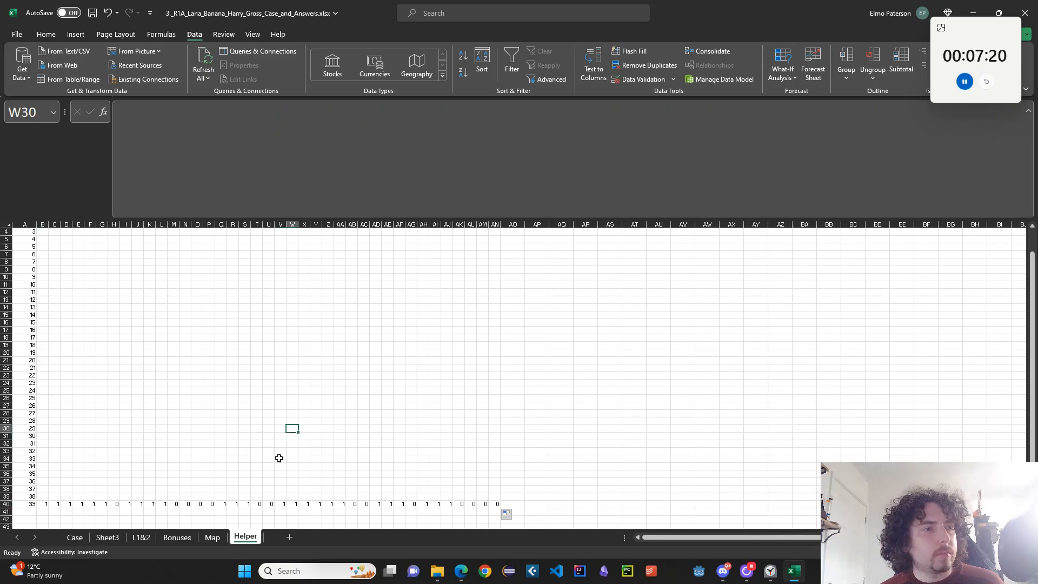
Examine the Map sheet's bottom rows around I39 and J38:J40 to trace which cells can be reached from the row above
left_click(212, 537)
scroll(158, 476, "down", 5)
left_click(139, 432)
left_click(151, 444)
left_click(161, 444)
left_click(147, 433)
left_click(147, 422)
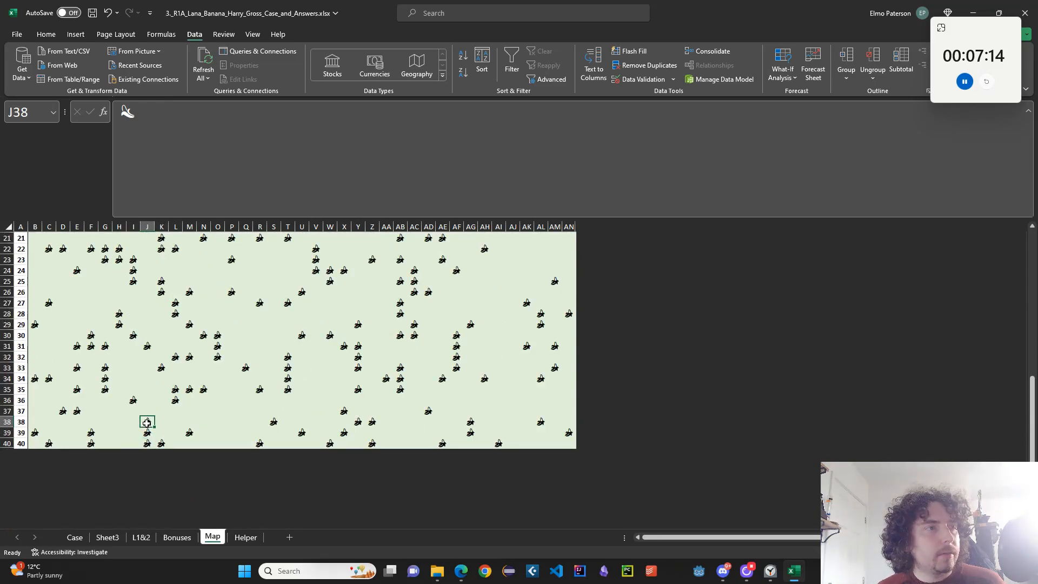
left_click(136, 432)
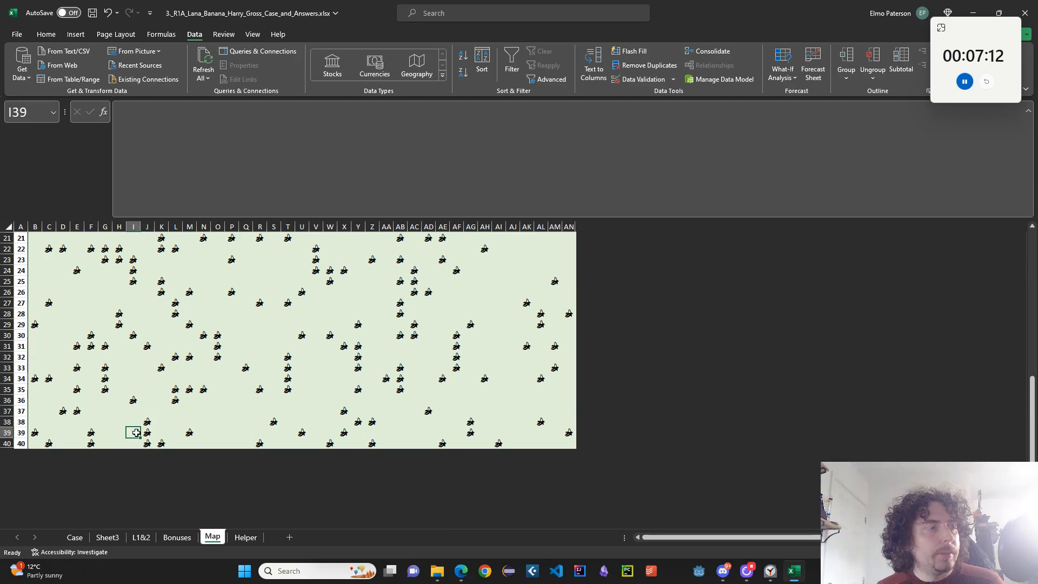
left_click(136, 441)
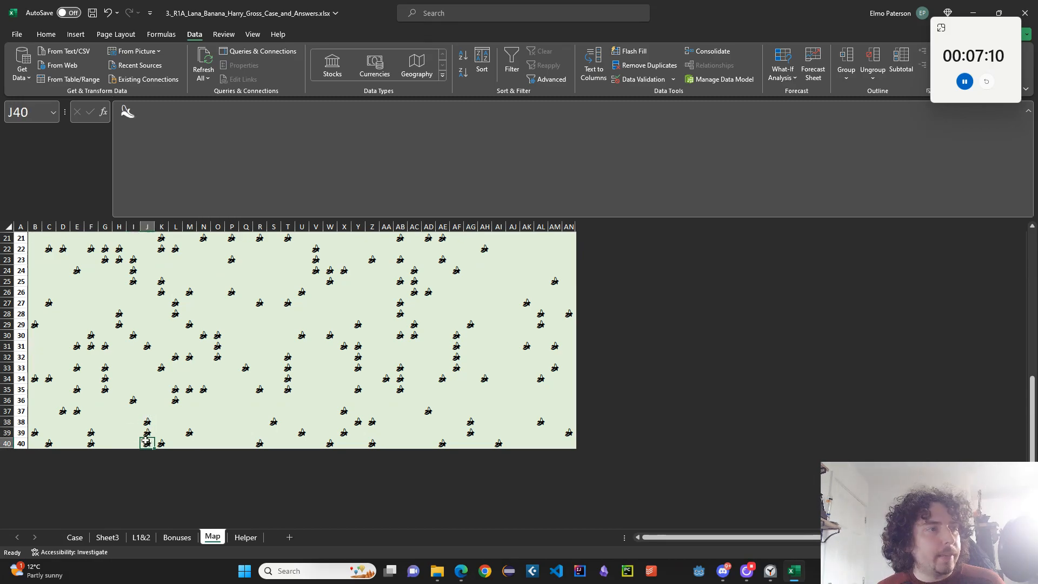
left_click(134, 430)
left_click(136, 441)
left_click(134, 430)
left_click(145, 433)
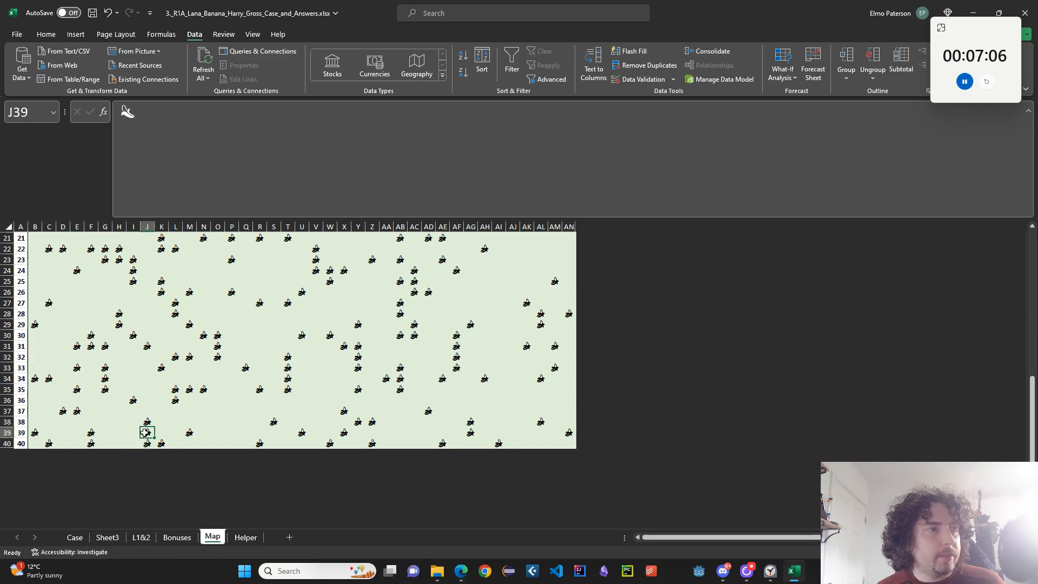
Trace possible diagonal and straight moves down the Map from AD37 and AC38 to the bottom row
left_click(342, 413)
left_click(357, 391)
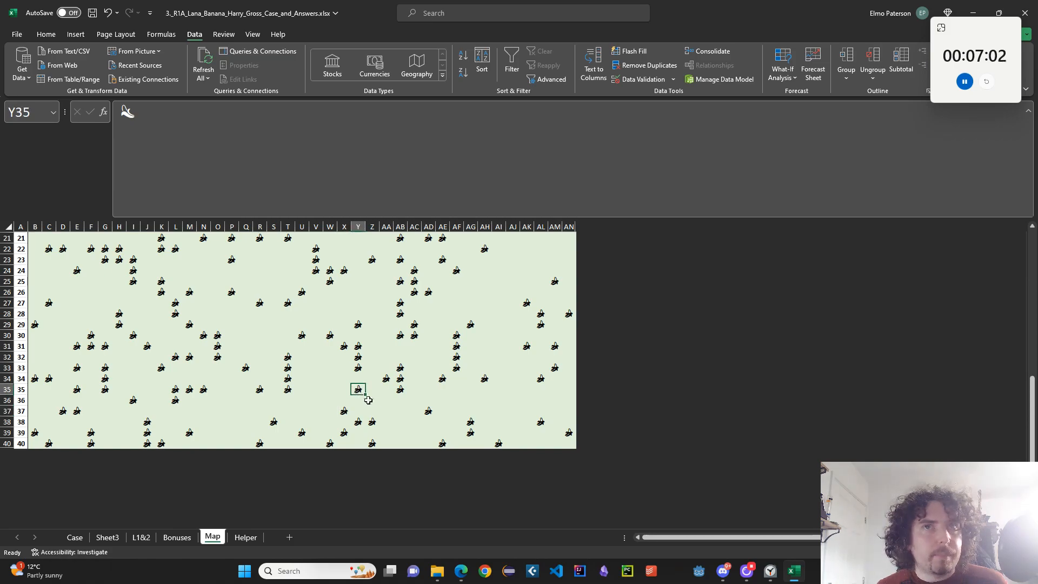
left_click(427, 412)
left_click(413, 421)
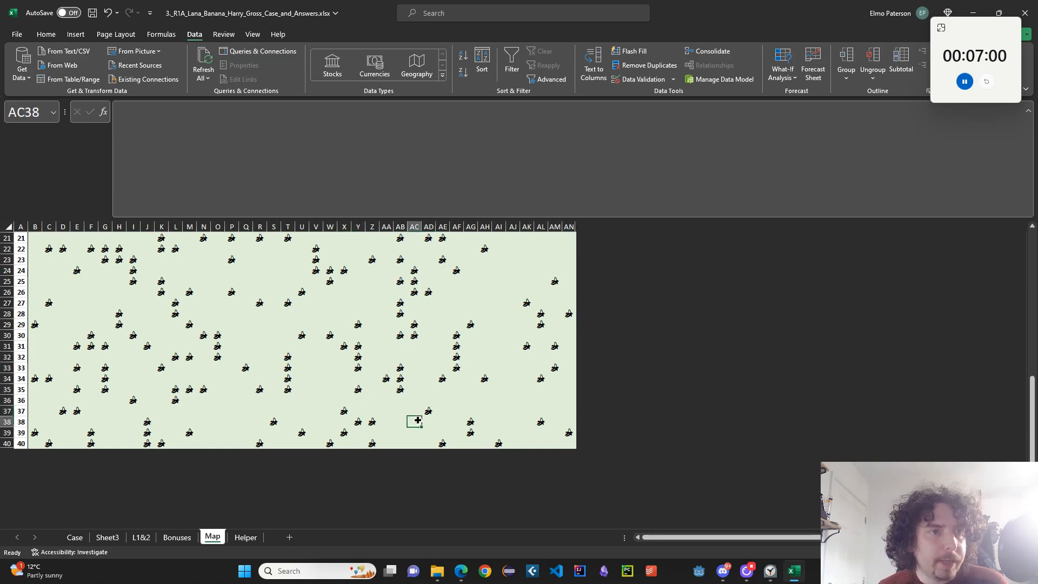
left_click(402, 431)
left_click(387, 443)
left_click(414, 422)
left_click(404, 430)
left_click(412, 420)
left_click(412, 431)
left_click(413, 421)
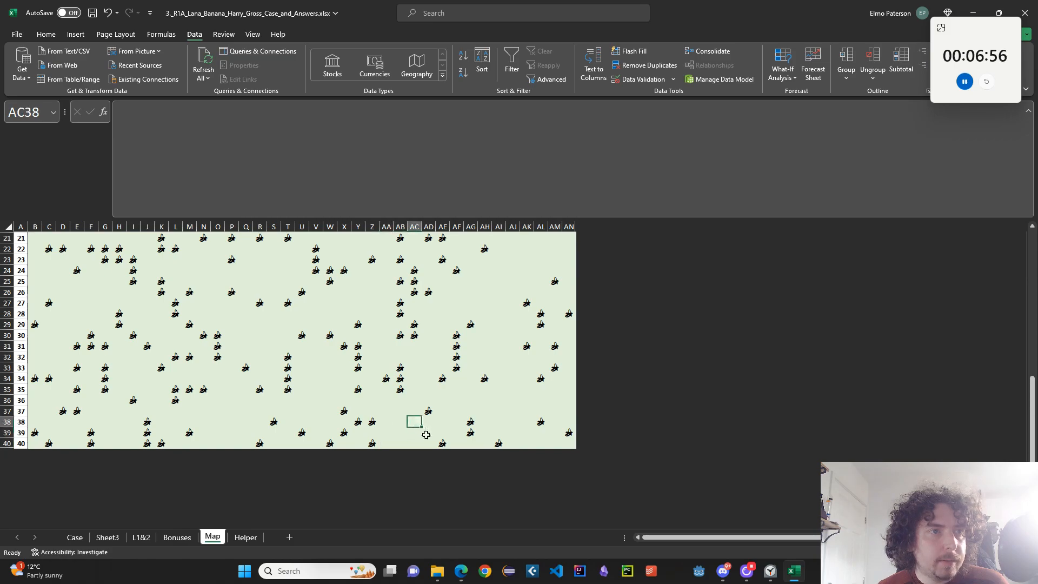
left_click(427, 432)
left_click(440, 444)
left_click(432, 444)
left_click(418, 444)
left_click(432, 446)
left_click(438, 444)
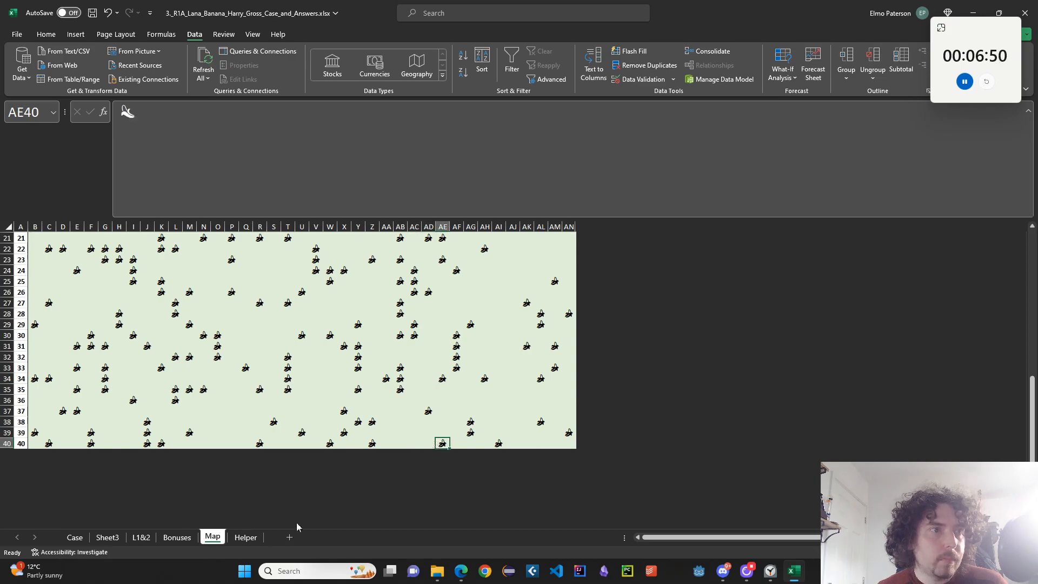
Return to the Helper sheet and fill the C40 formula up into C39
left_click(178, 537)
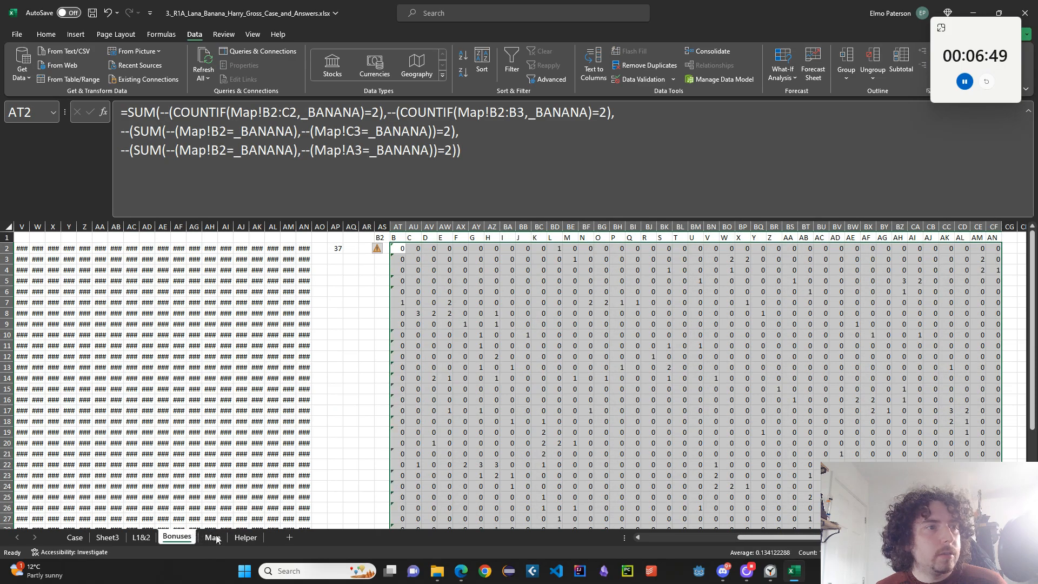
left_click(144, 538)
left_click(242, 538)
left_click(46, 496)
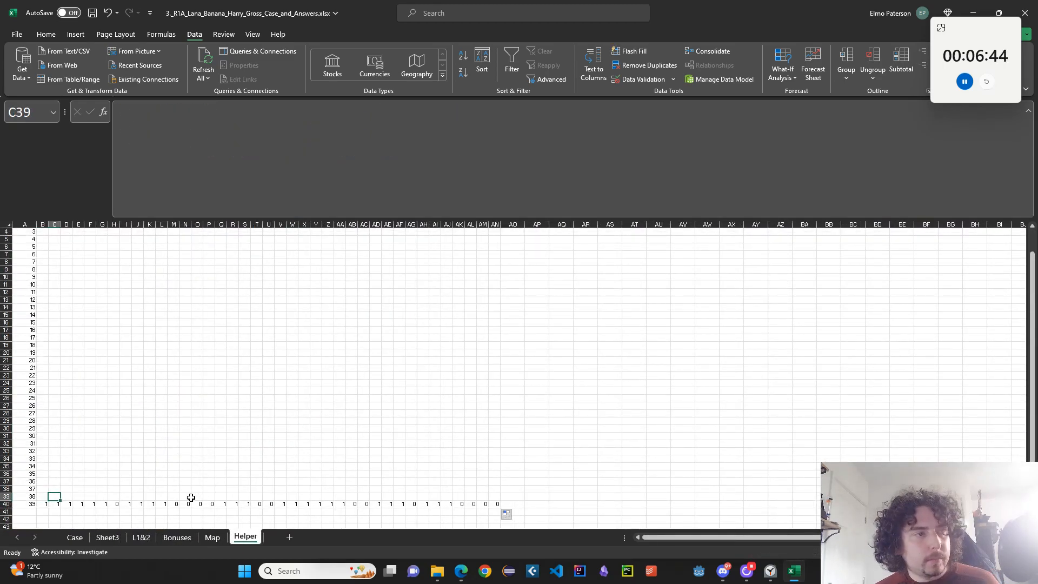
left_click(59, 504)
left_click_drag(62, 501, 60, 497)
Add B40 to the first banana check inside the MAX formula in C39
left_click(213, 203)
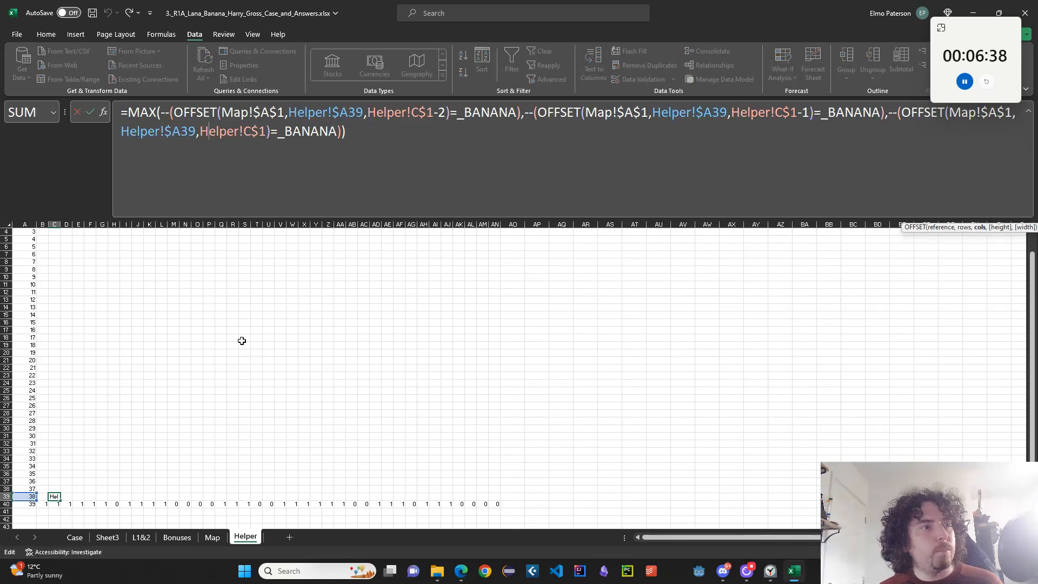
left_click(398, 193)
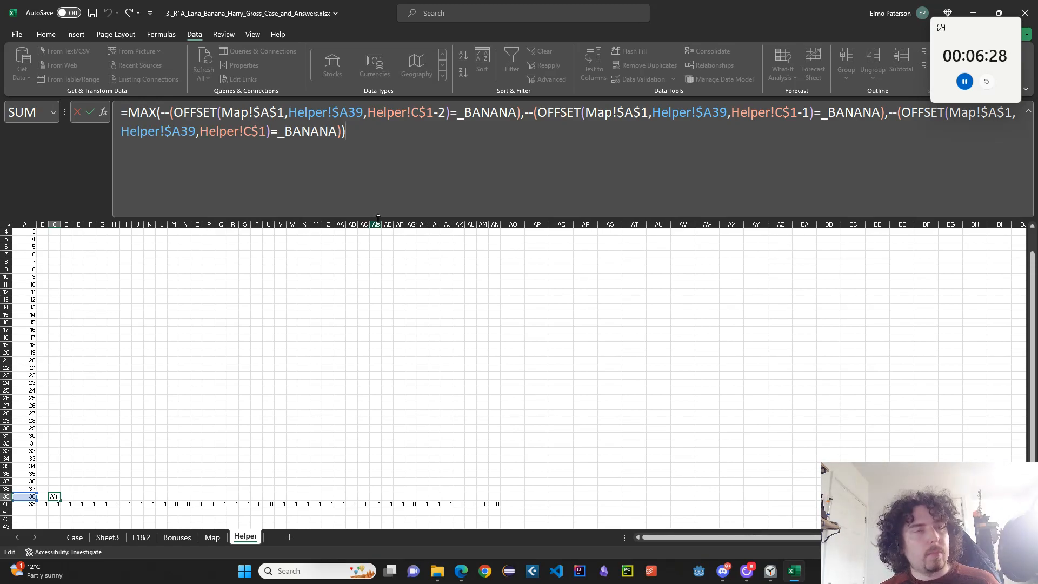
left_click(349, 111)
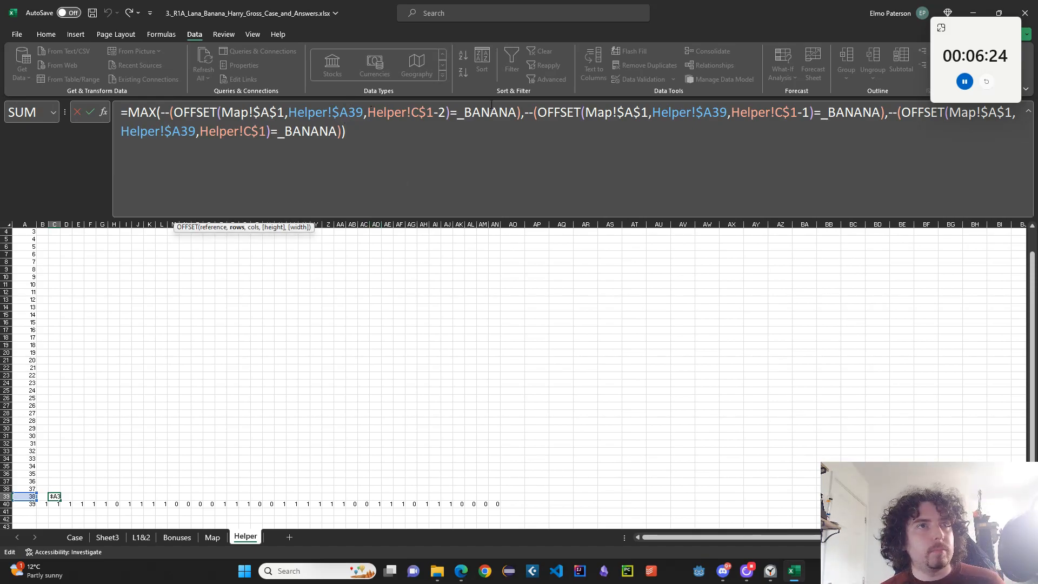
left_click(518, 112)
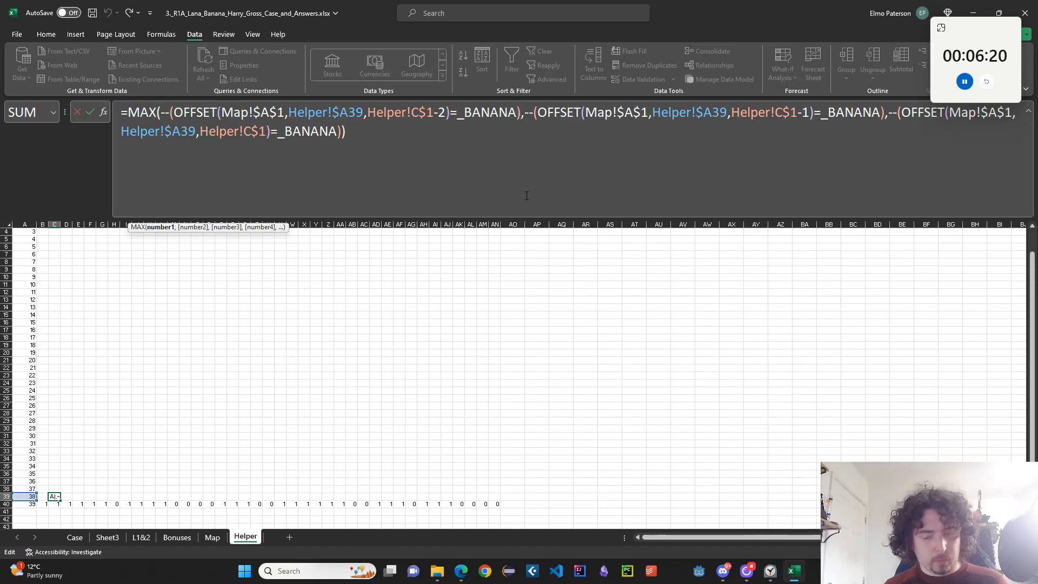
type("+")
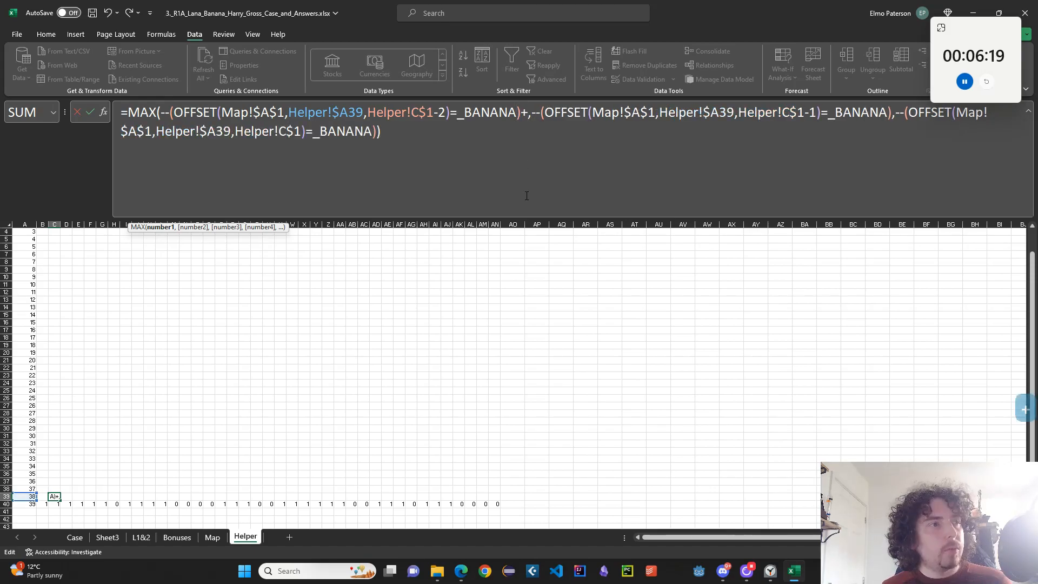
left_click(43, 503)
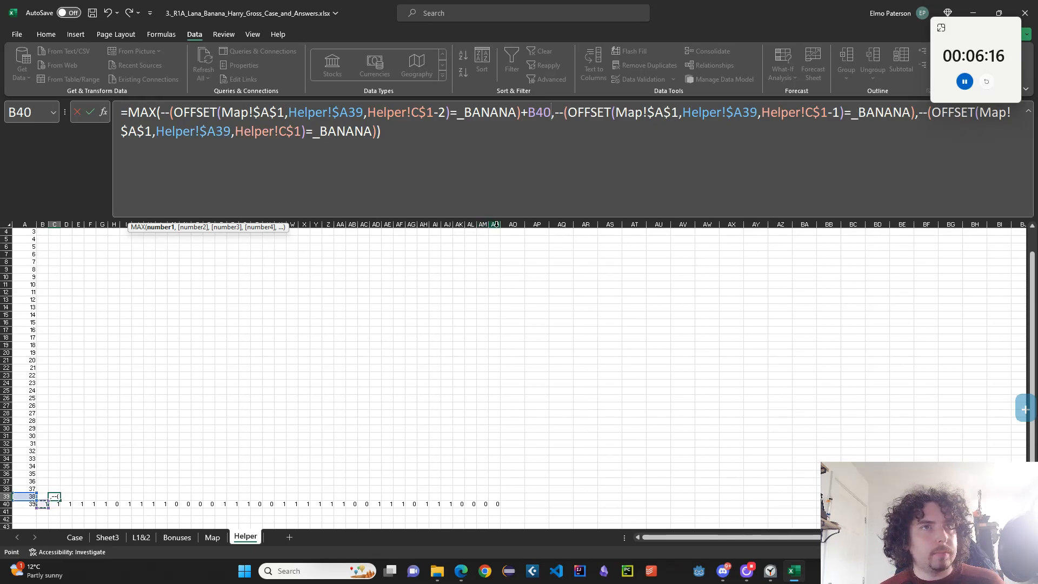
Add C40 to the second and D40 to the third banana check in the C39 MAX formula
left_click(915, 112)
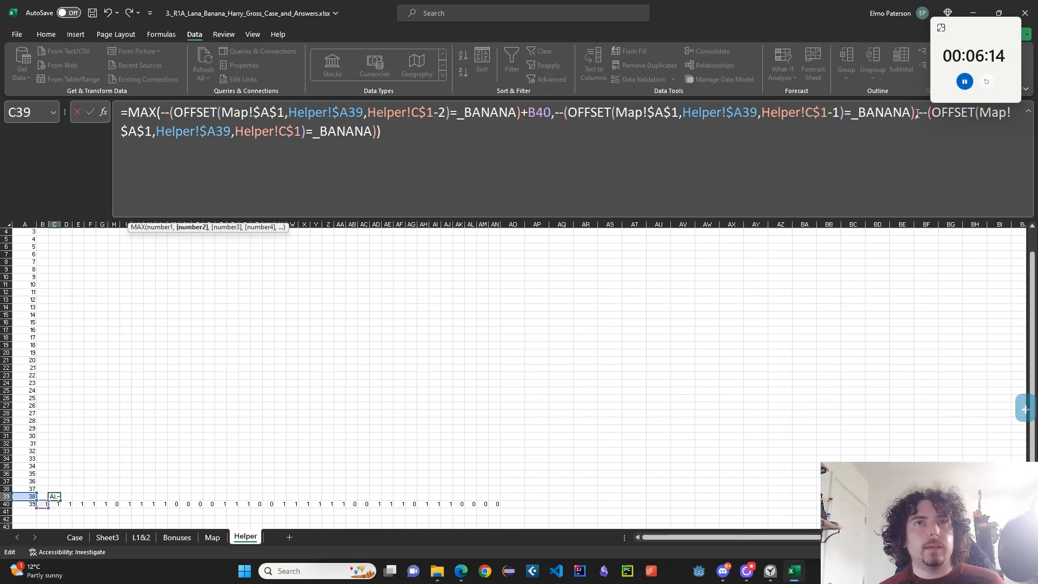
type("+")
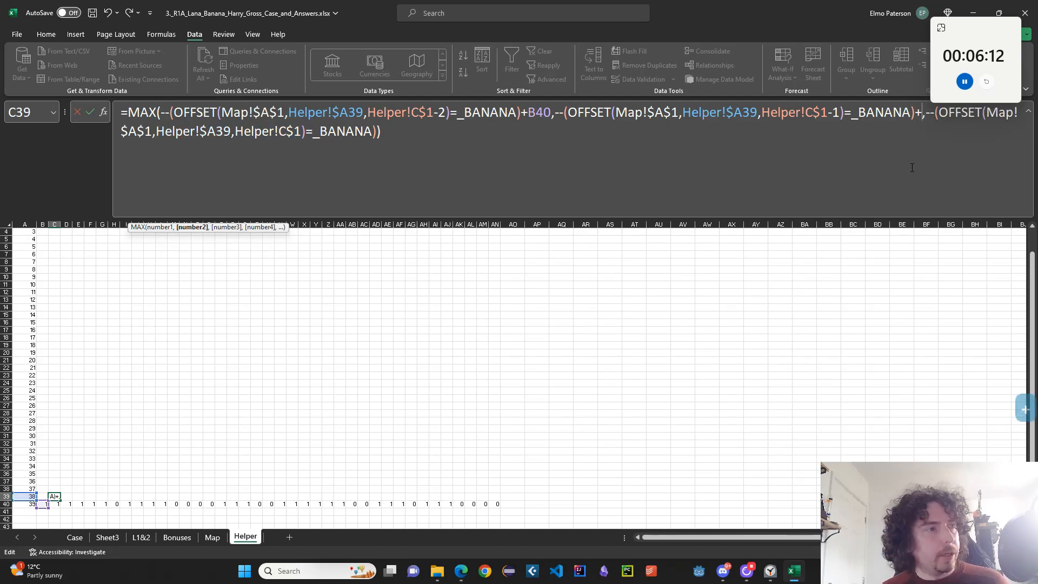
left_click(54, 504)
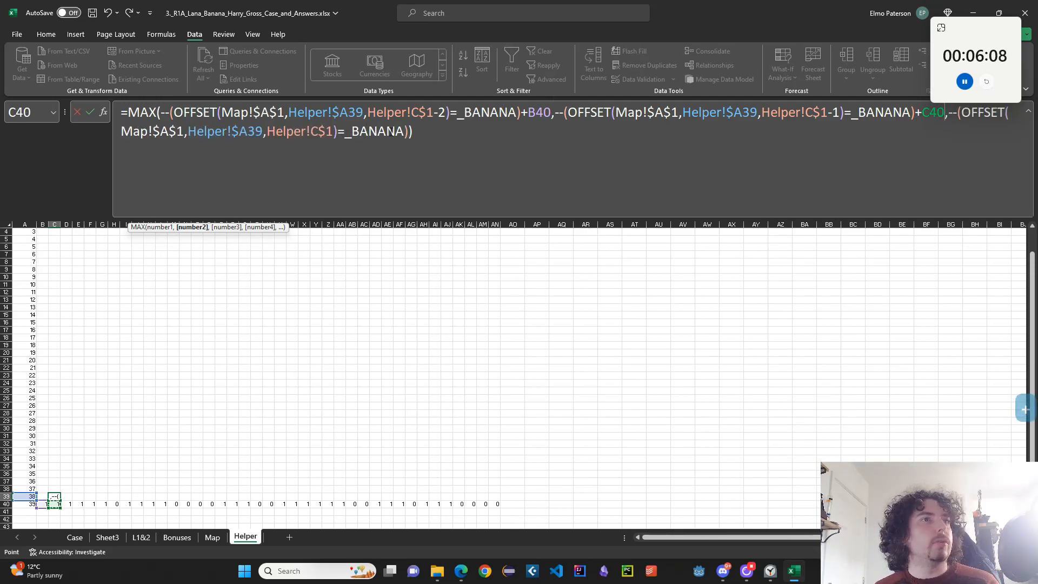
left_click(406, 131)
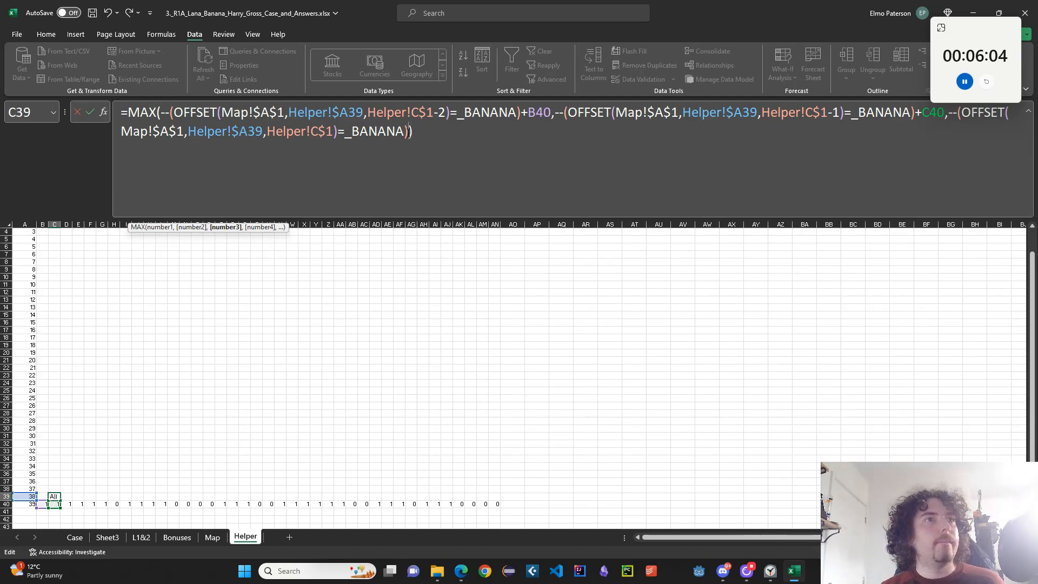
type("+")
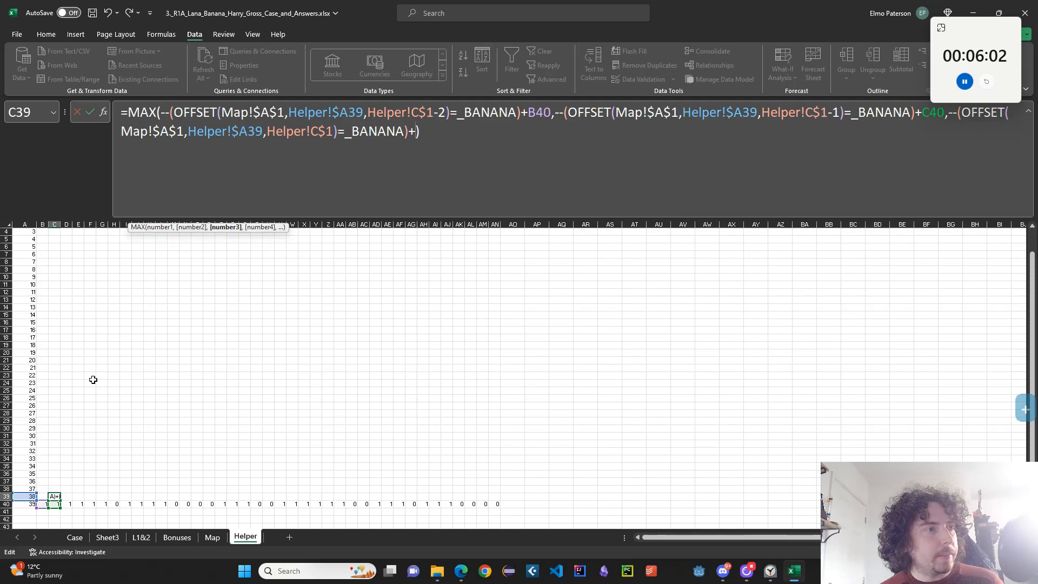
left_click(62, 505)
key("Return")
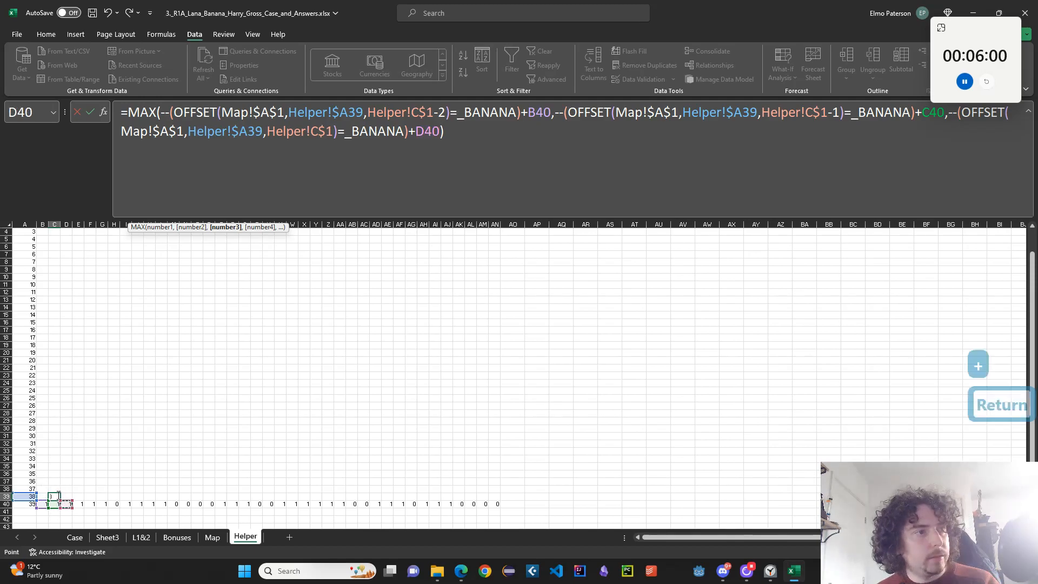
Fill the C39 formula across to AN39 and point the last added reference in AN39 to AN40
left_click_drag(59, 500, 497, 501)
left_click(492, 496)
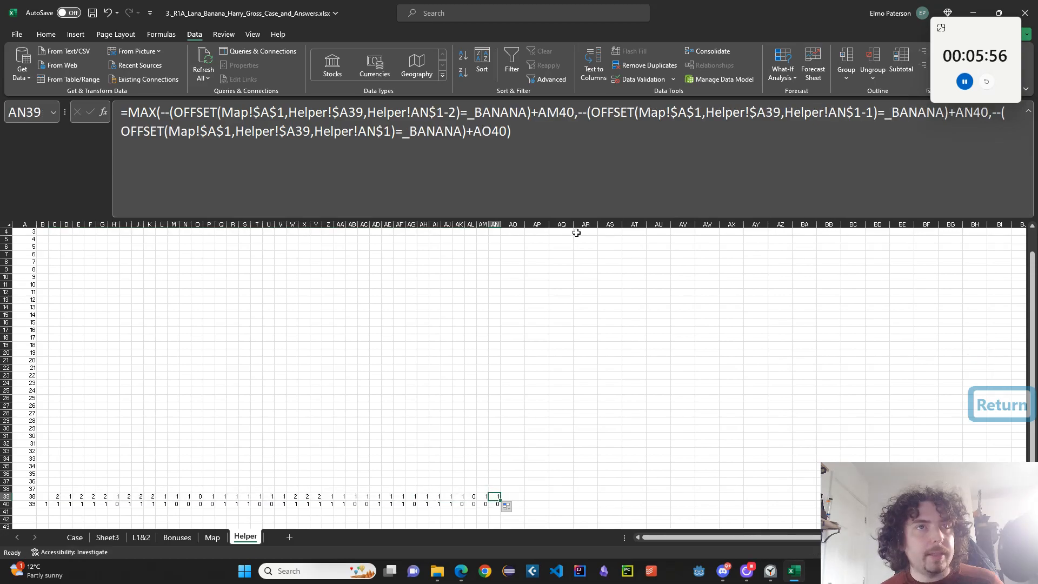
key("F2")
key("Return")
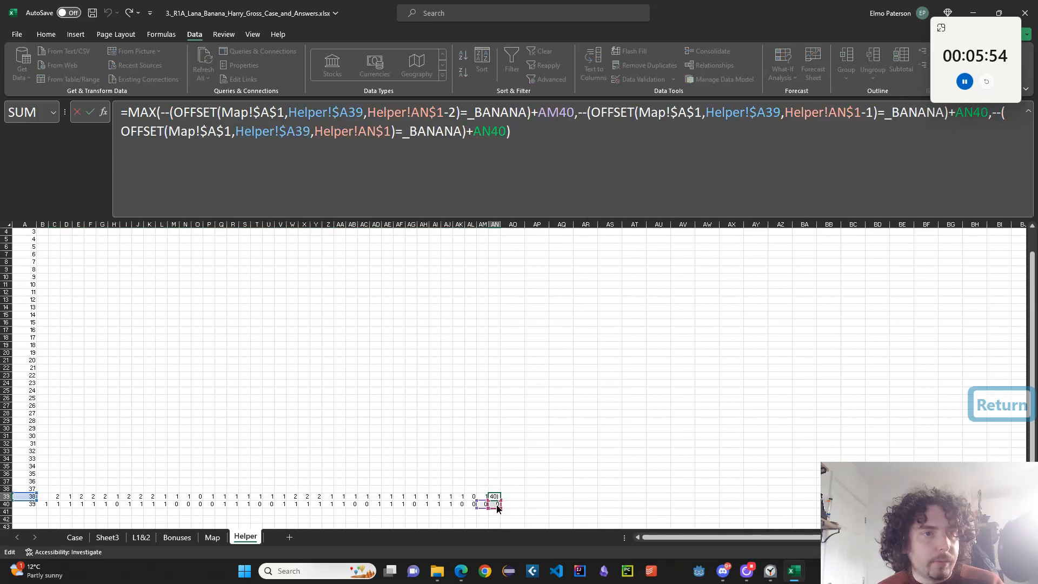
Fill the C39 formula back into B39 and point its first added reference to B40
left_click(54, 496)
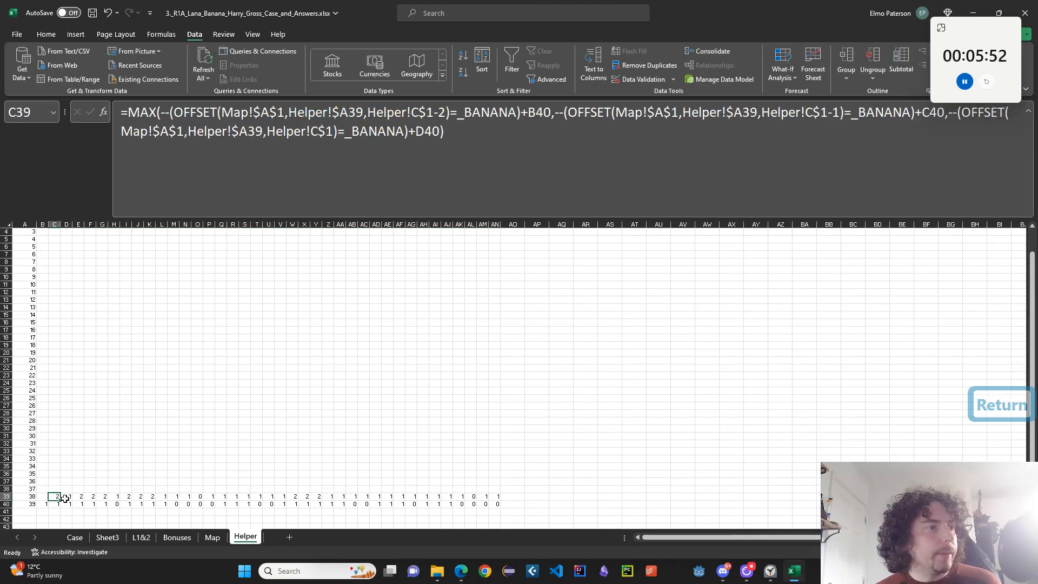
left_click_drag(60, 500, 40, 496)
left_click(45, 497)
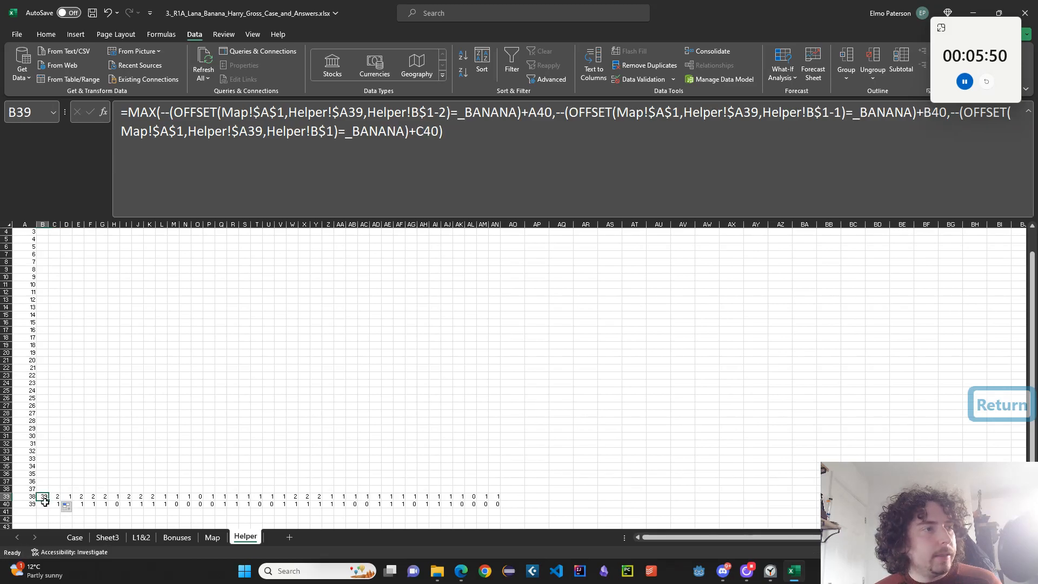
left_click(234, 194)
Fill the row 39 formulas from B39:AN39 up through row 3
left_click_drag(30, 508, 514, 243)
key("Return")
left_click(42, 496)
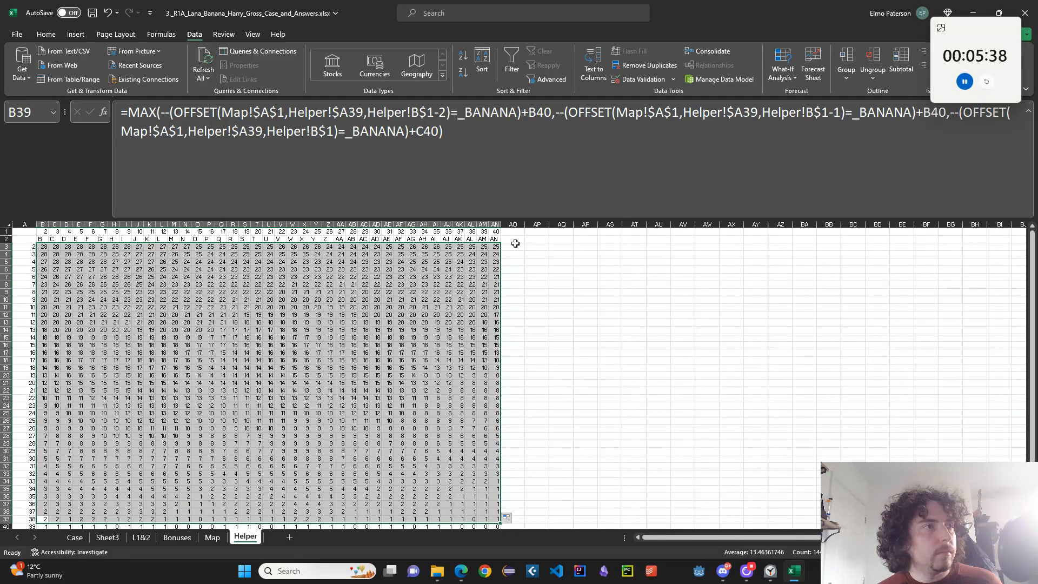
Rename Sheet3 as L3&4
left_click(115, 539)
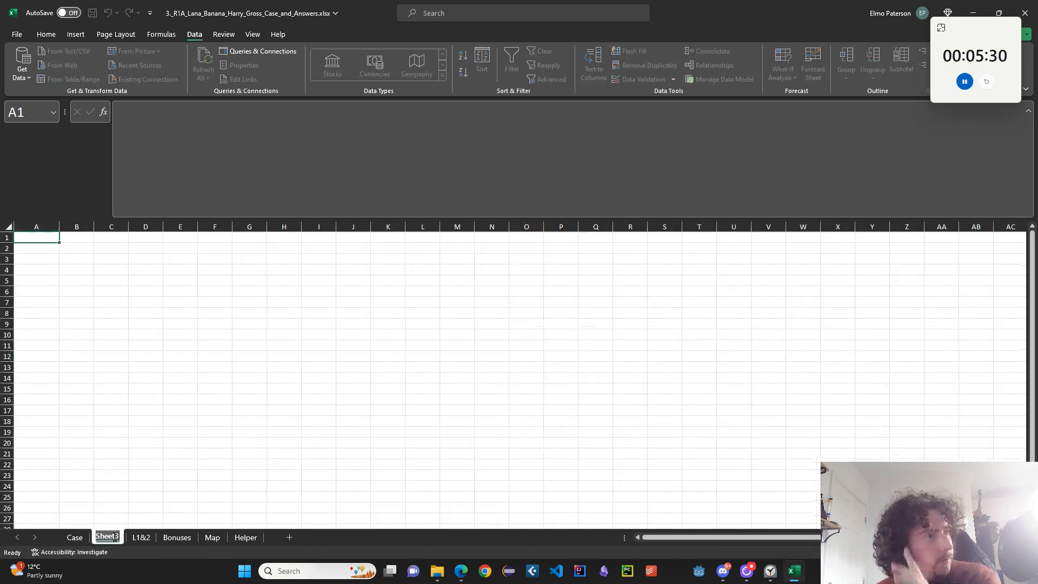
type("L3")
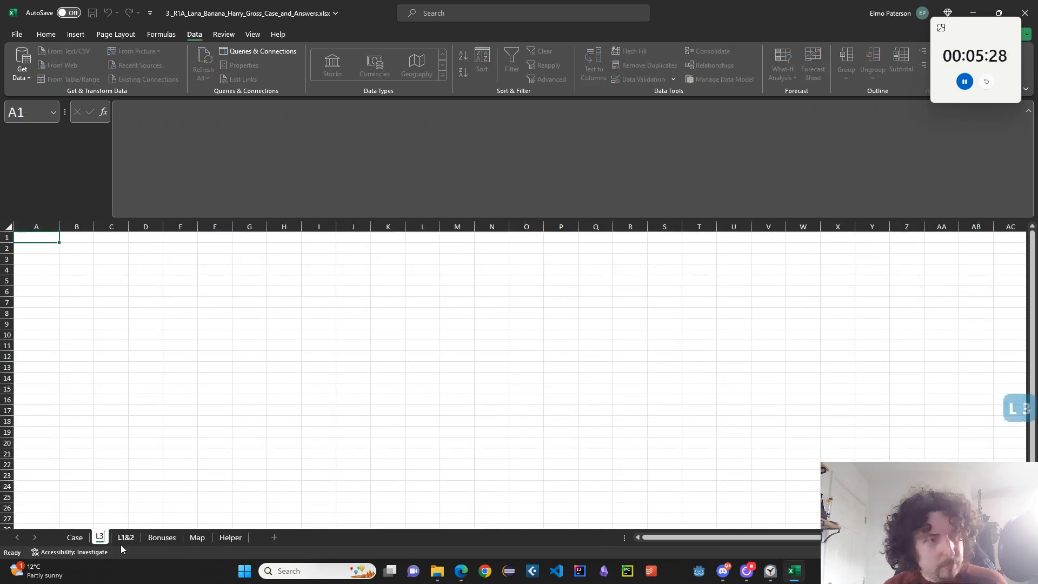
key("shift+BackSpace")
key("shift+BackSpace")
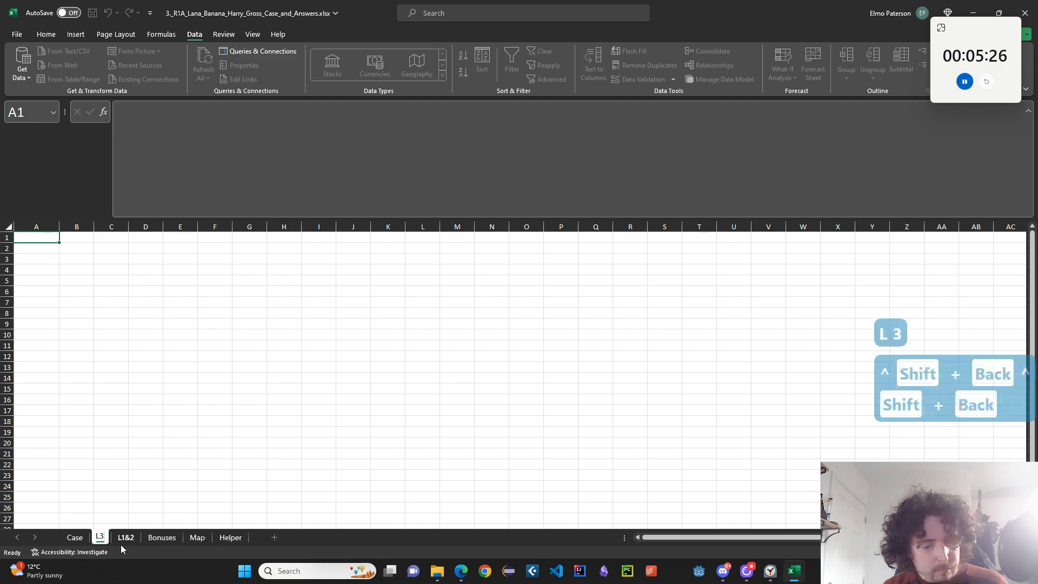
type("$4")
key("BackSpace")
key("BackSpace")
type("%")
key("BackSpace")
type("^")
key("shift+BackSpace")
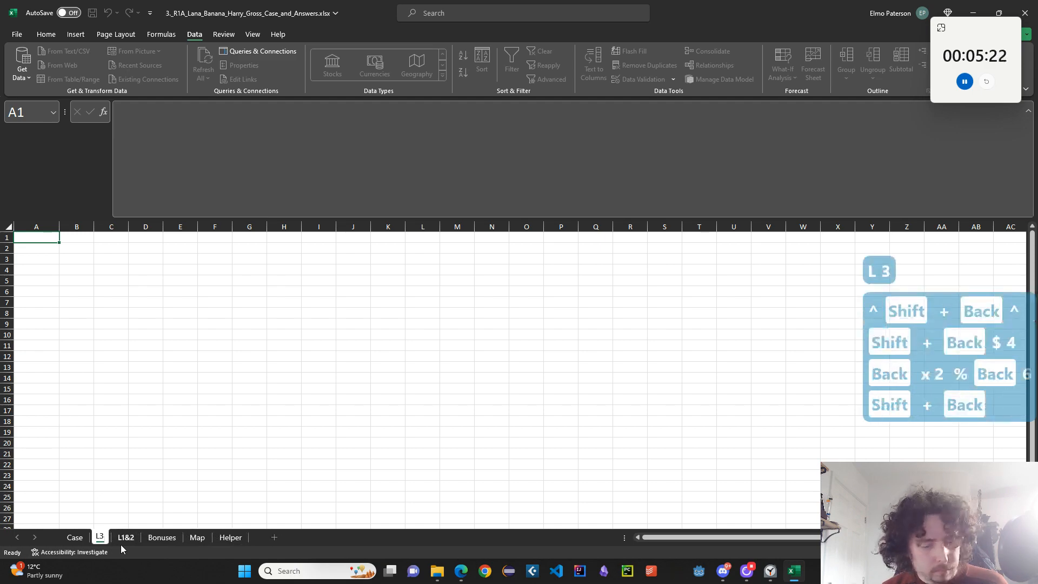
type("&$")
key("BackSpace")
type("4")
key("Return")
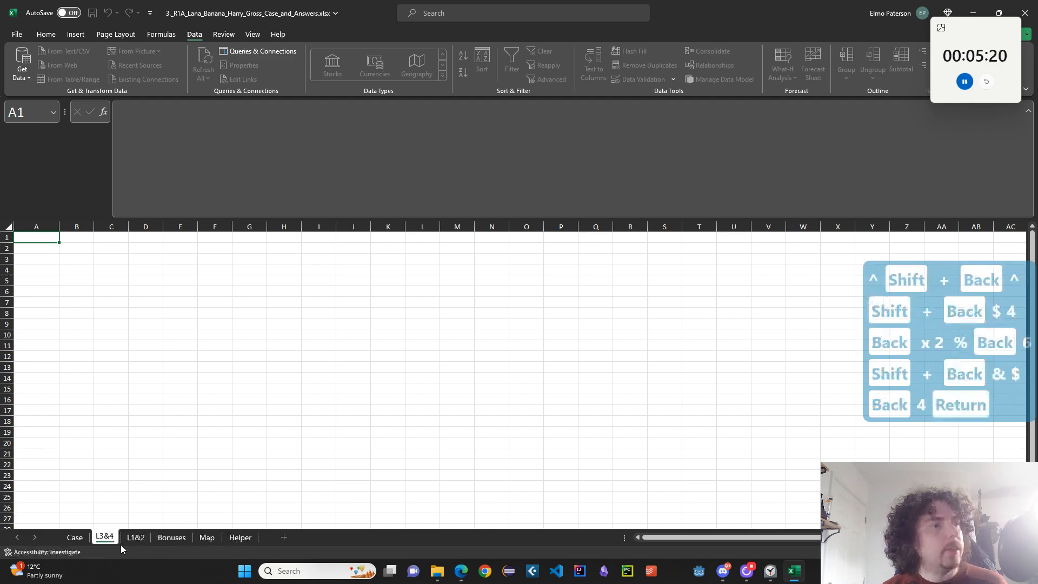
Enter the label Index with the value 1 in row 1 and the label Starting Cell in A3
type("Index")
key("Tab")
type("1")
key("Return")
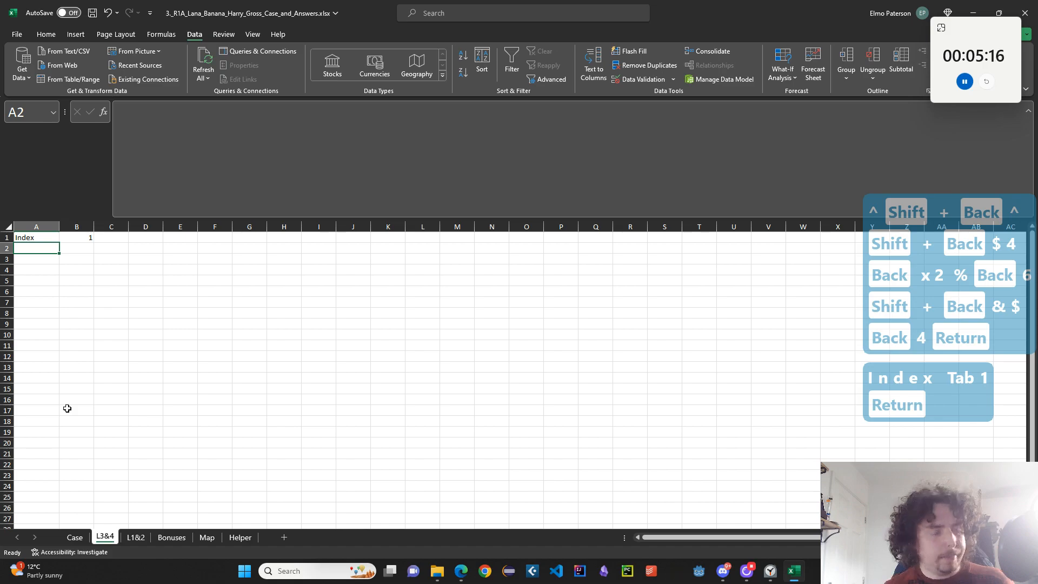
key("Return")
type("Starting Ce")
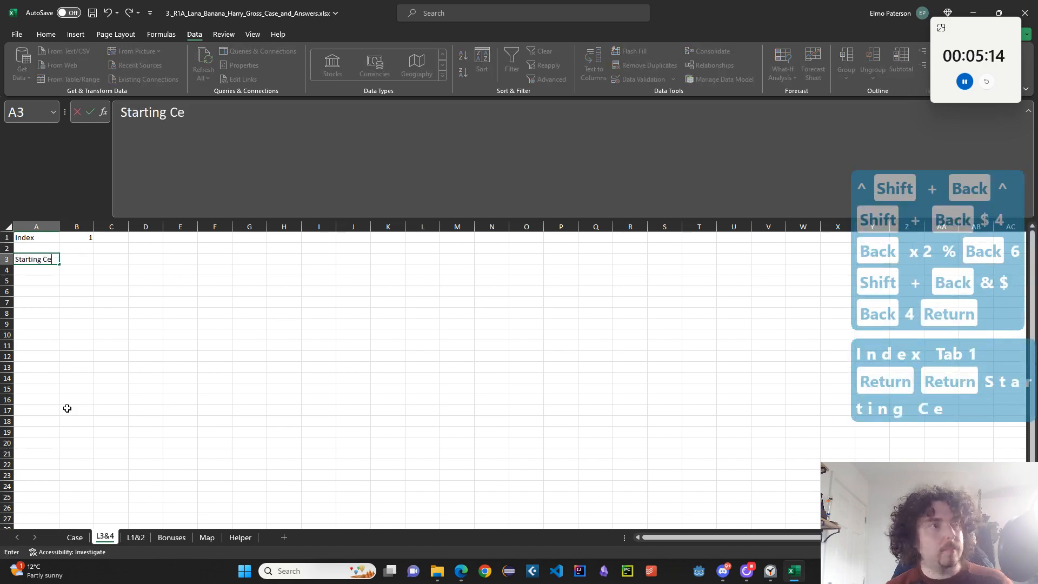
key("Tab")
type("=I")
key("shift+BackSpace")
key("Escape")
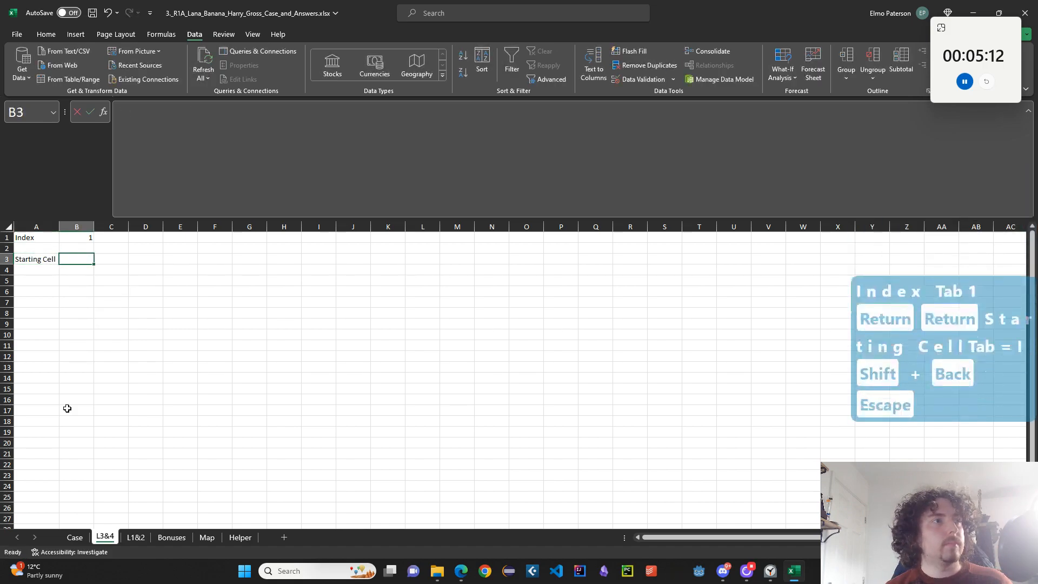
key("Up")
key("Left")
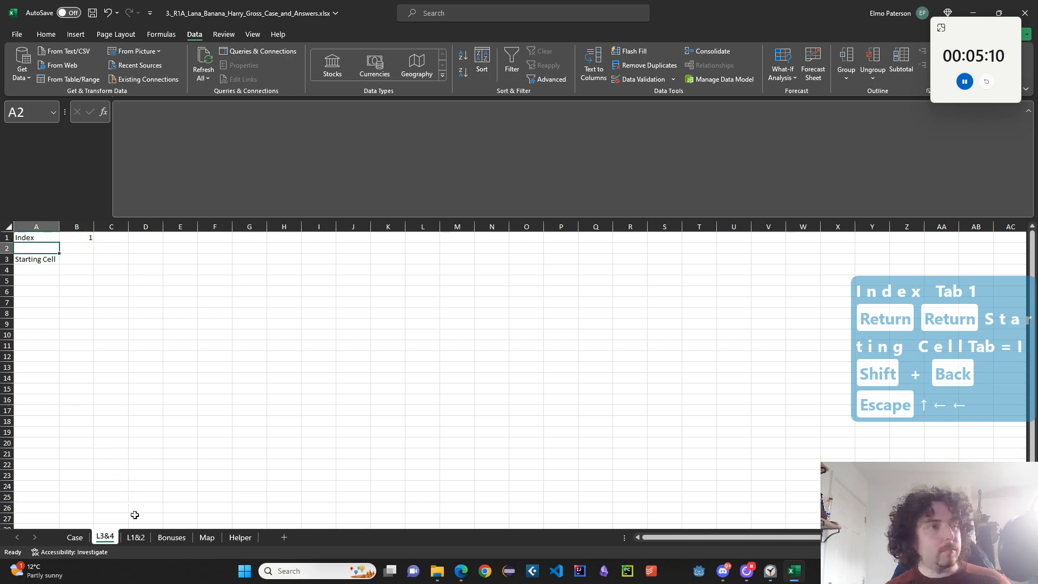
Create a copy of the L1&2 sheet and place it before the original
right_click(136, 537)
left_click(162, 419)
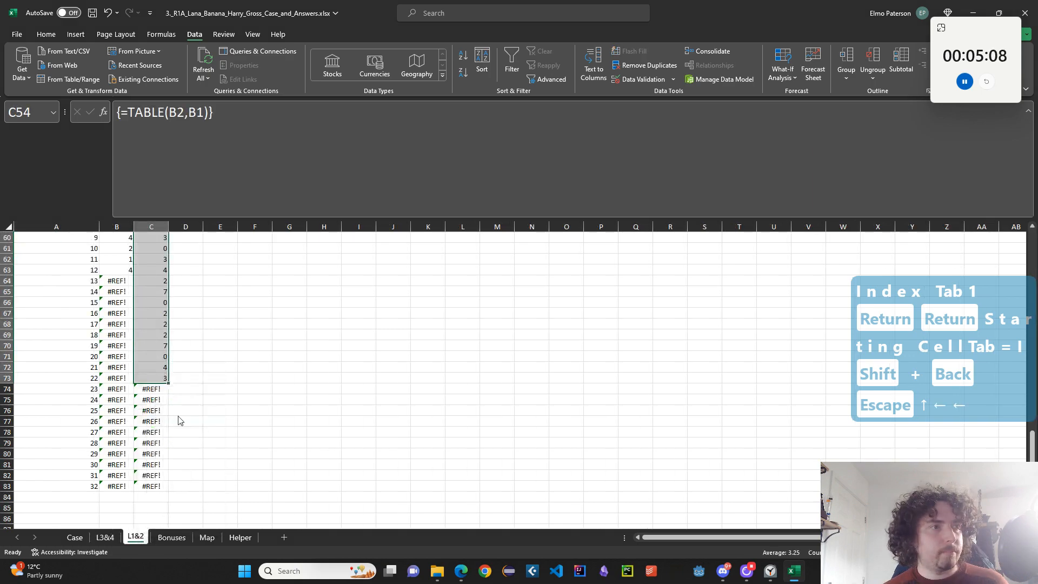
left_click(124, 426)
left_click(190, 500)
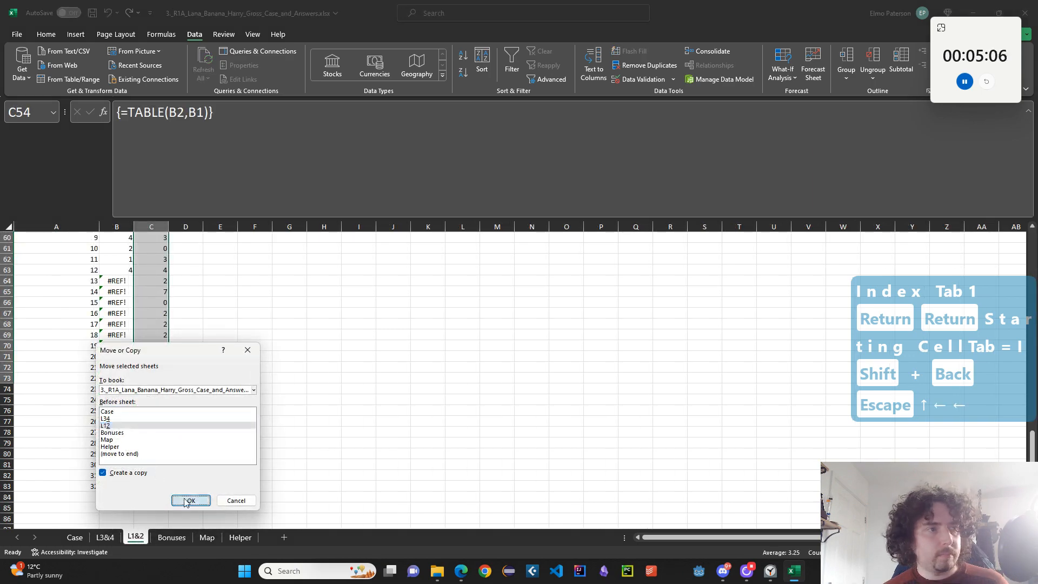
Copy the L3&4 sheet's name, delete that sheet, and rename the duplicated L1&2 (2) sheet as L3&4
right_click(112, 536)
left_click(107, 542)
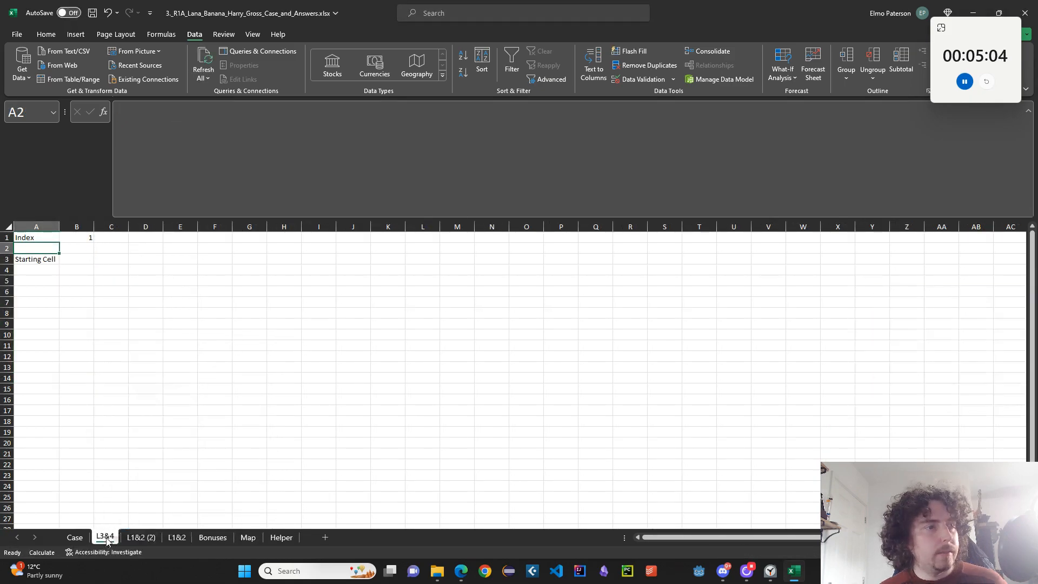
key("ctrl+c")
key("Escape")
right_click(107, 542)
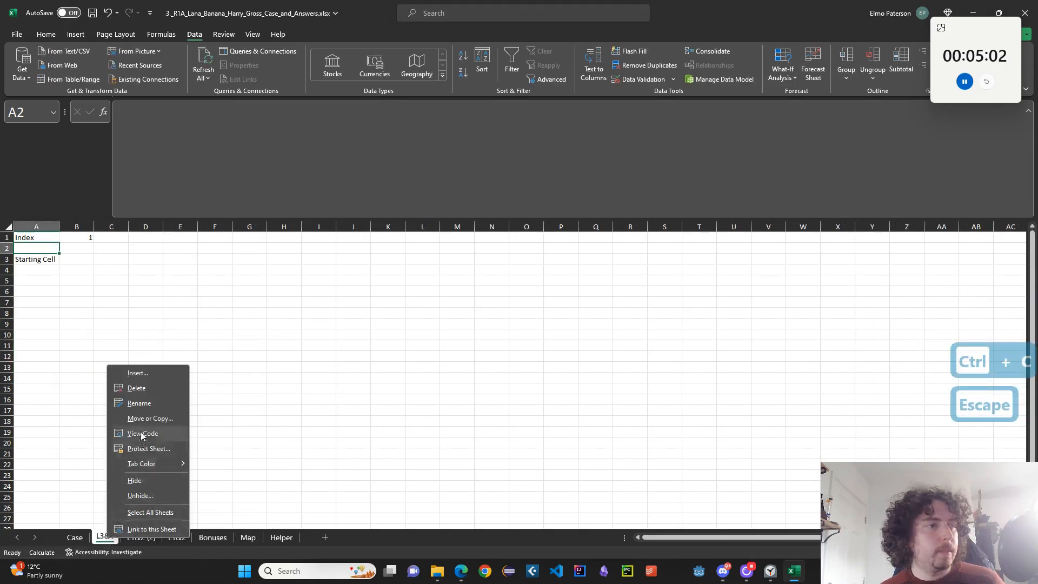
left_click(137, 388)
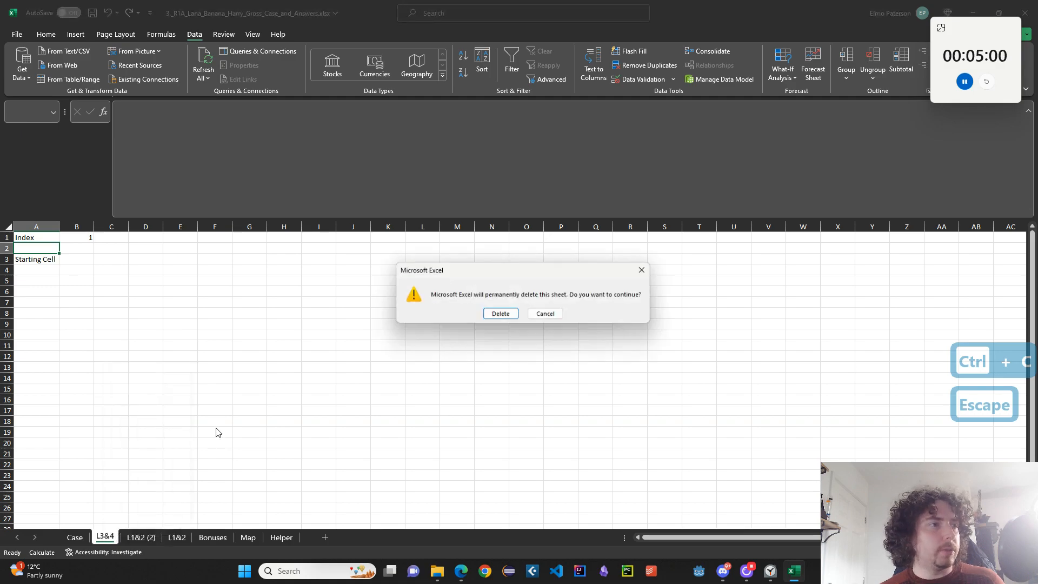
left_click(489, 315)
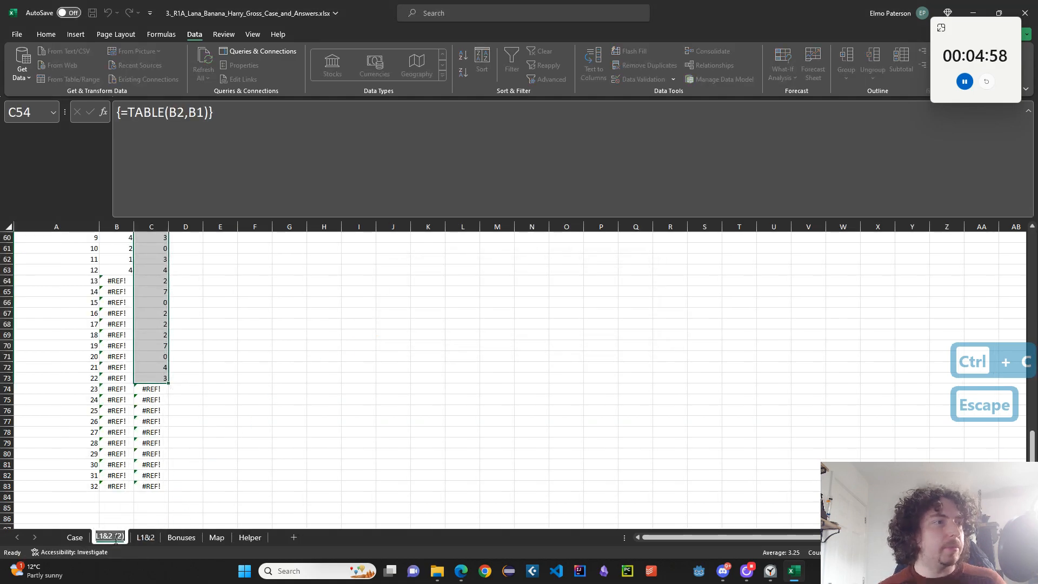
key("ctrl+v")
key("Return")
Remove the two old Case sheet ranges from the CHOOSE function in the Starting Cell formula in B4
scroll(204, 412, "up", 20)
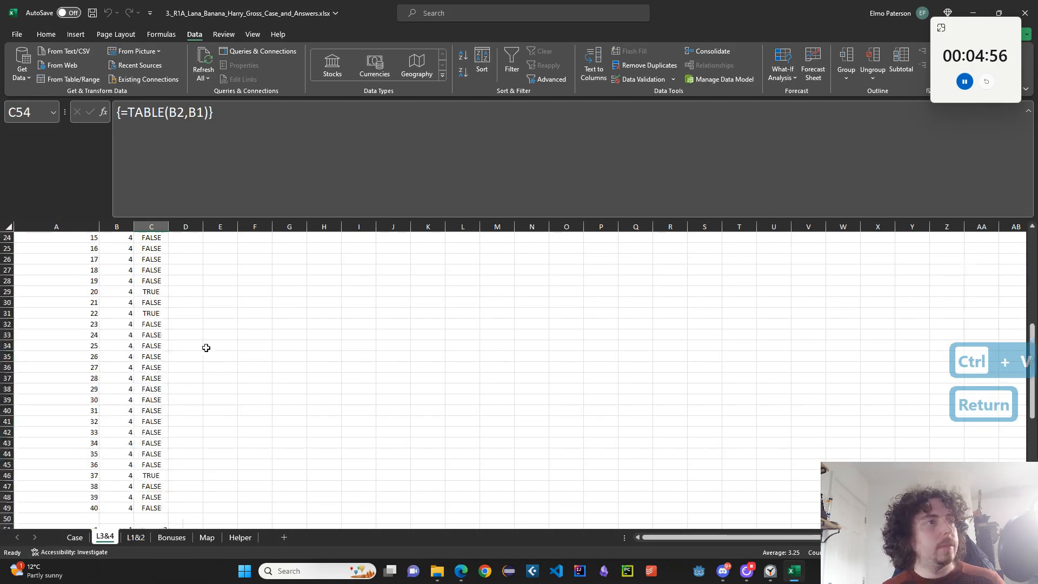
left_click(126, 270)
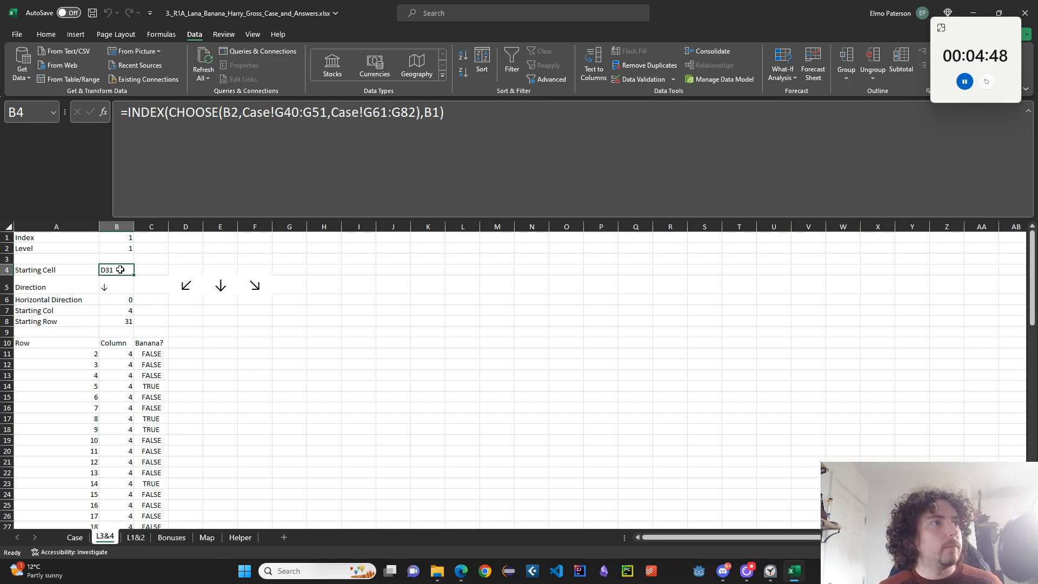
left_click(272, 141)
left_click_drag(242, 111, 415, 112)
key("BackSpace")
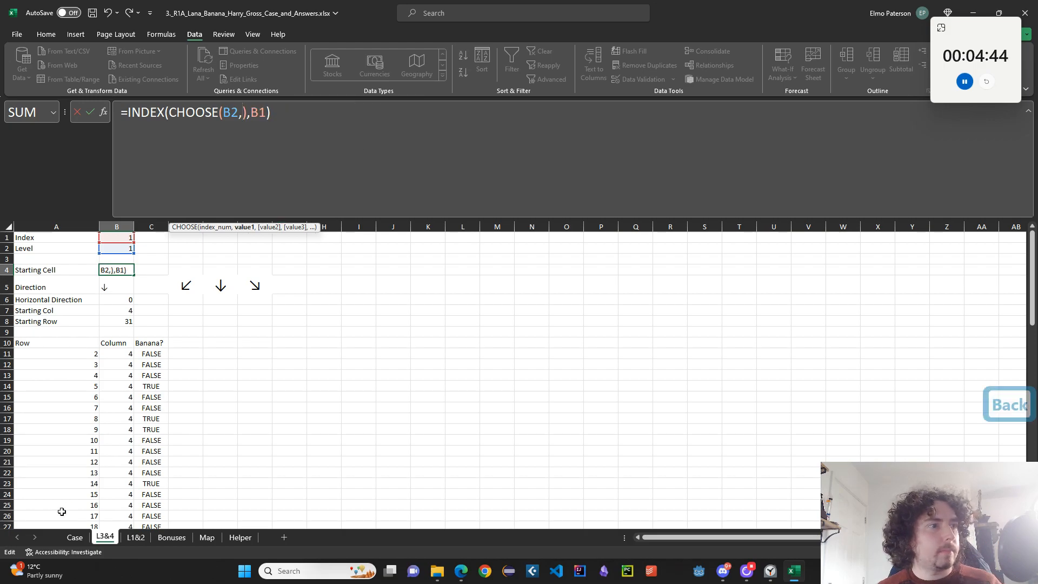
left_click(240, 111)
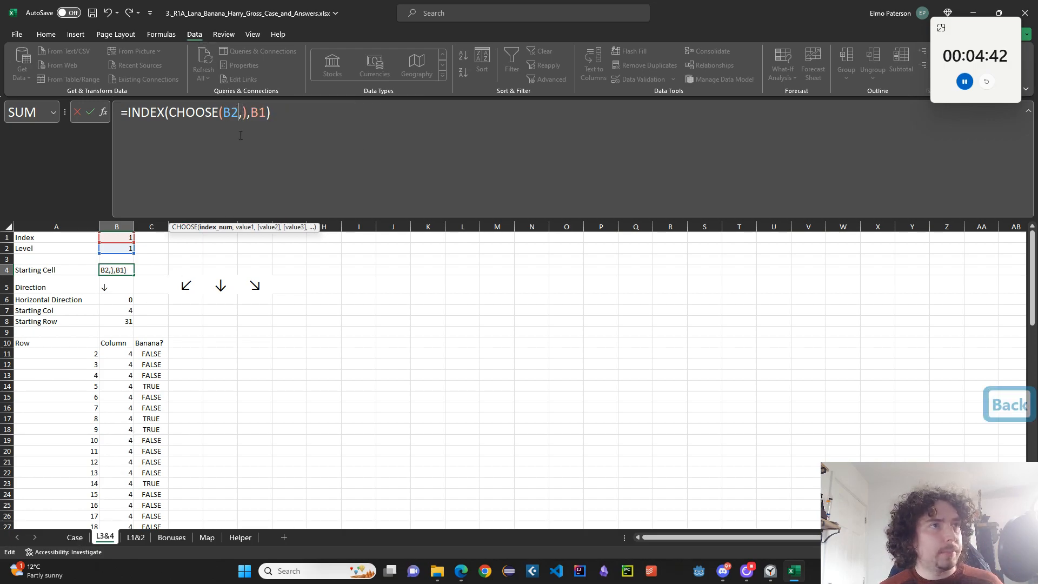
type("-2")
left_click(256, 111)
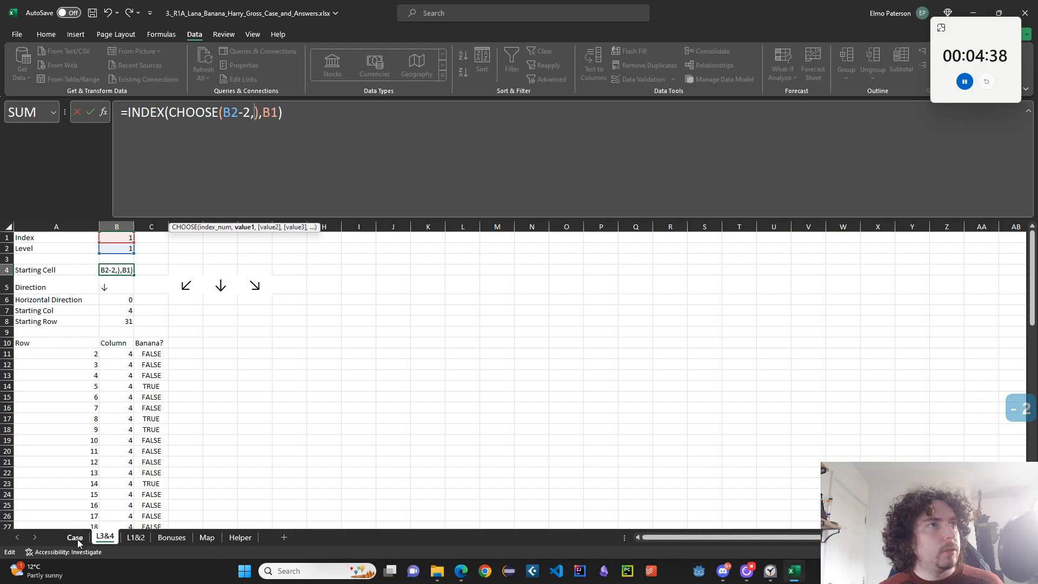
left_click(246, 113)
key("BackSpace")
key("Delete")
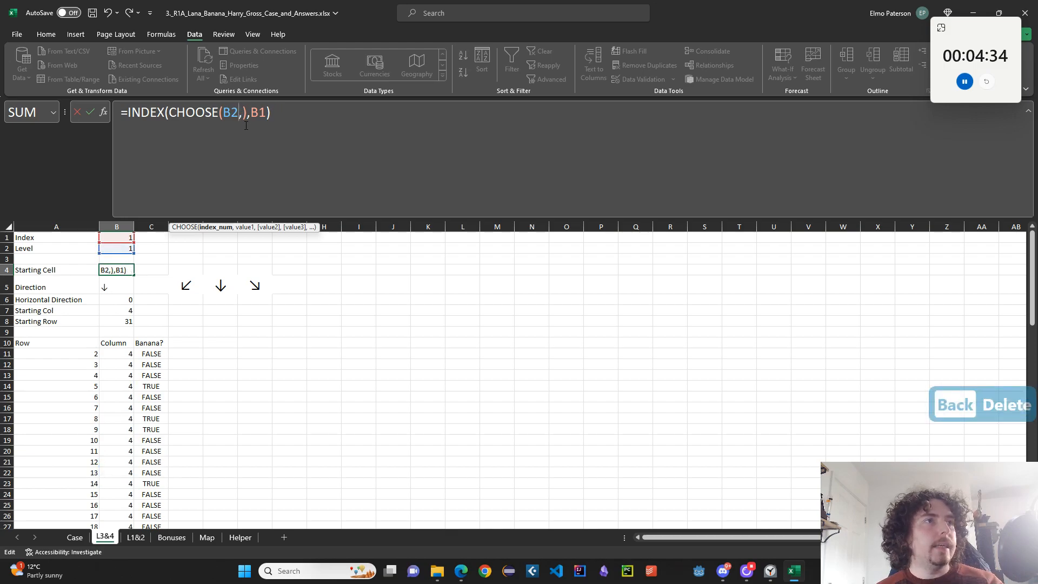
Complete the CHOOSE function in B4 with the Level 3 cells Case!G92:G113 and the Level 4 cells Case!G122:G143
left_click(74, 538)
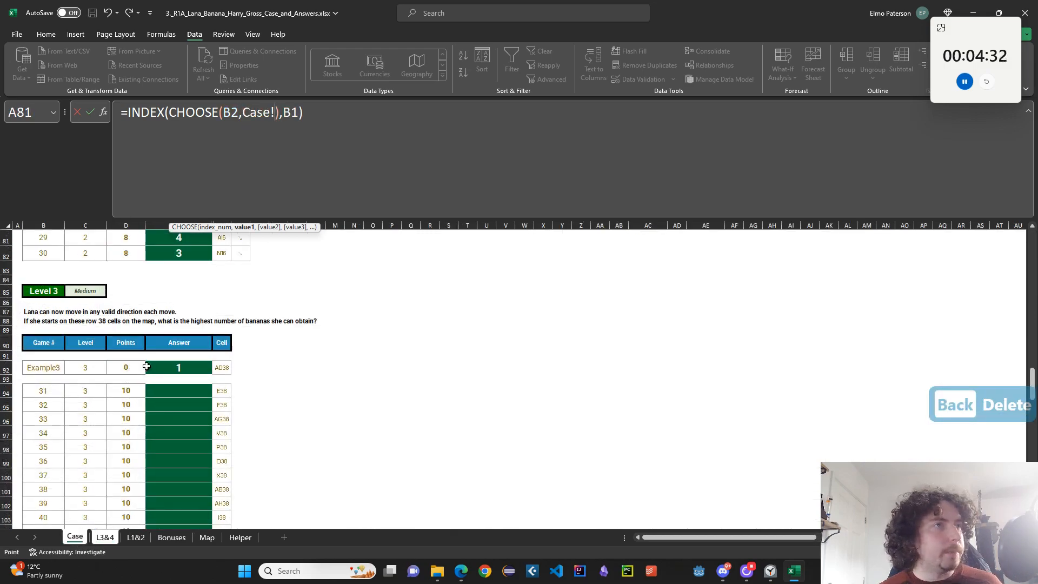
left_click_drag(229, 380, 222, 494)
type(",")
scroll(238, 443, "down", 4)
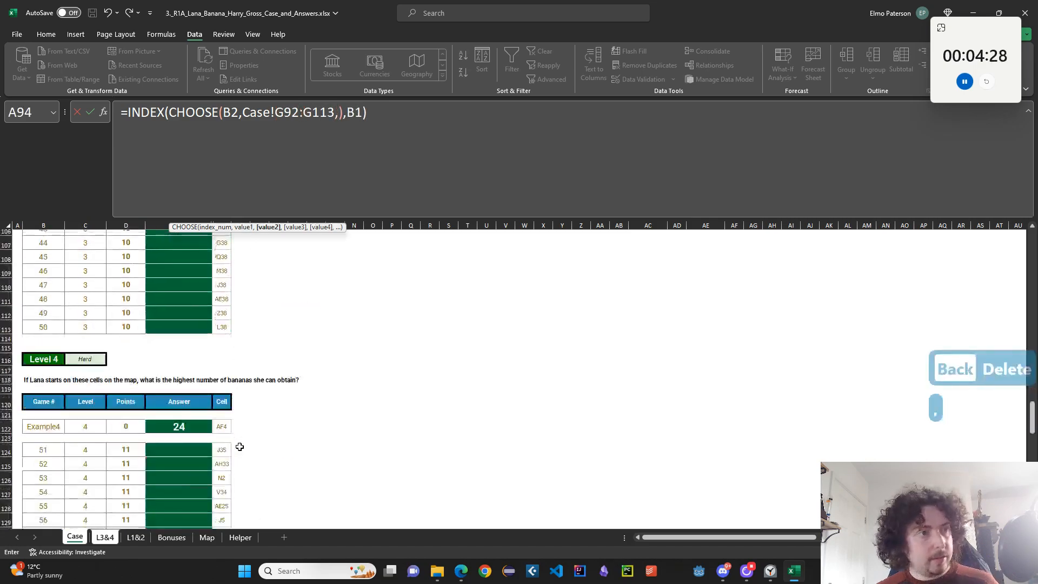
left_click(229, 431)
scroll(236, 449, "down", 6)
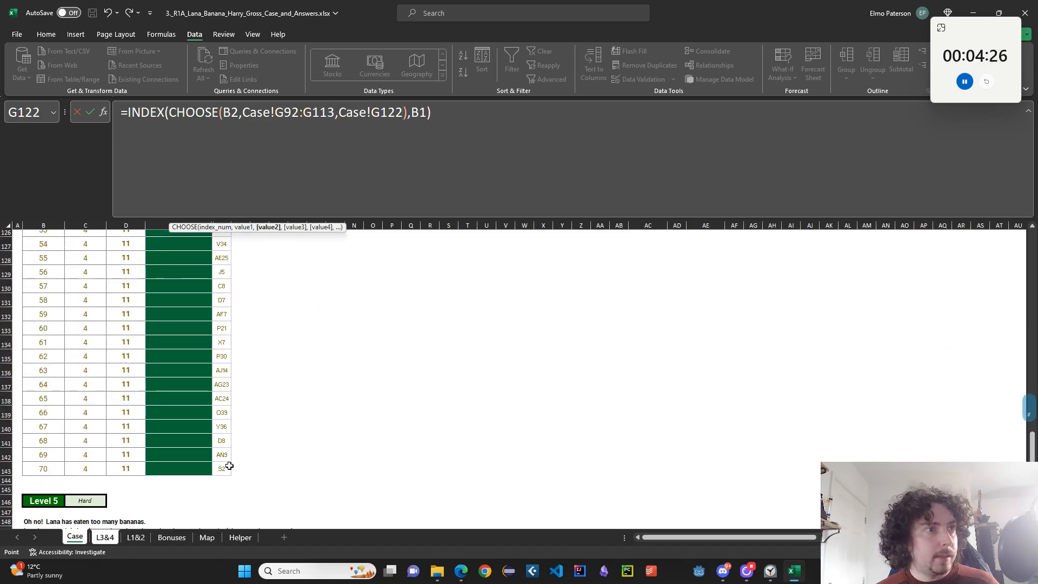
left_click(229, 466, "shift")
key("Return")
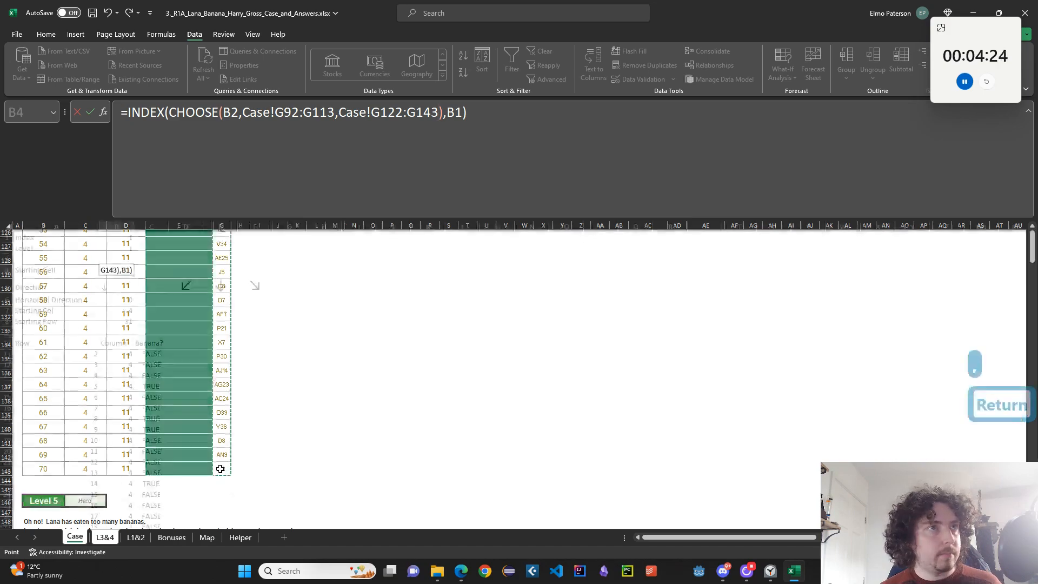
key("Up")
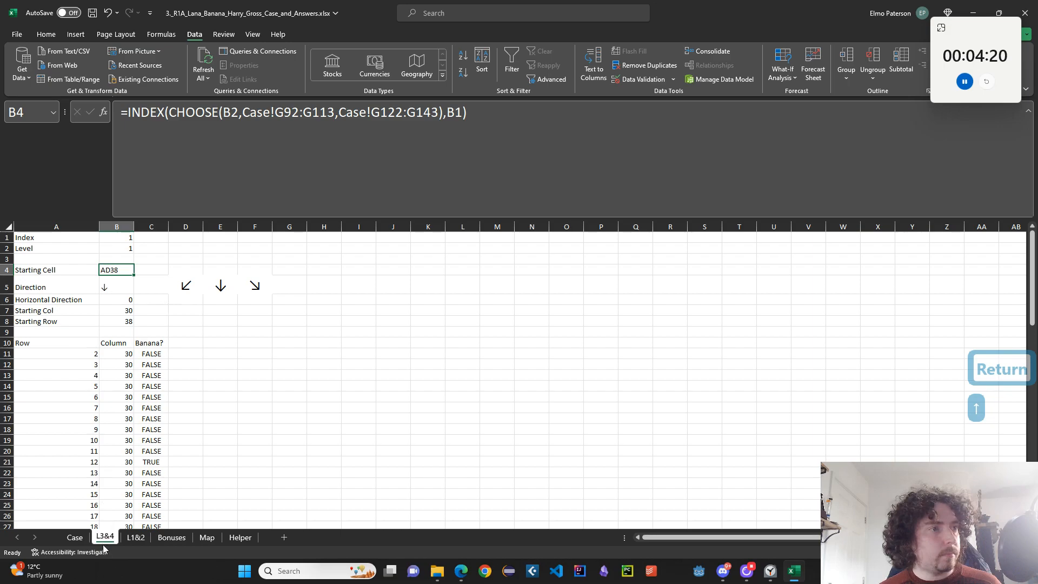
left_click(75, 538)
scroll(125, 508, "up", 3)
left_click(104, 537)
left_click_drag(52, 293, 318, 322)
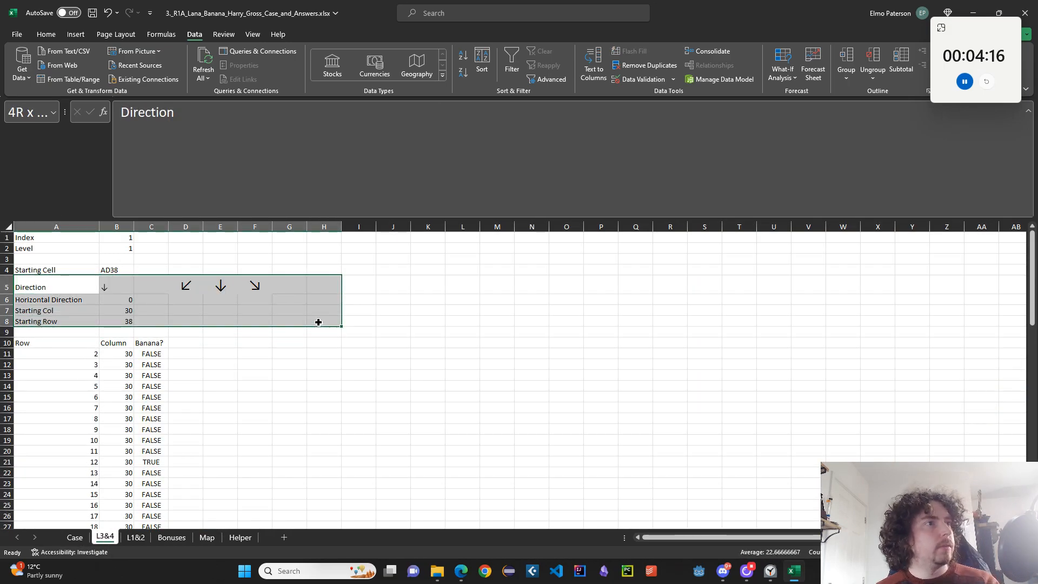
key("Delete")
left_click(70, 252)
left_click_drag(71, 252, 214, 254)
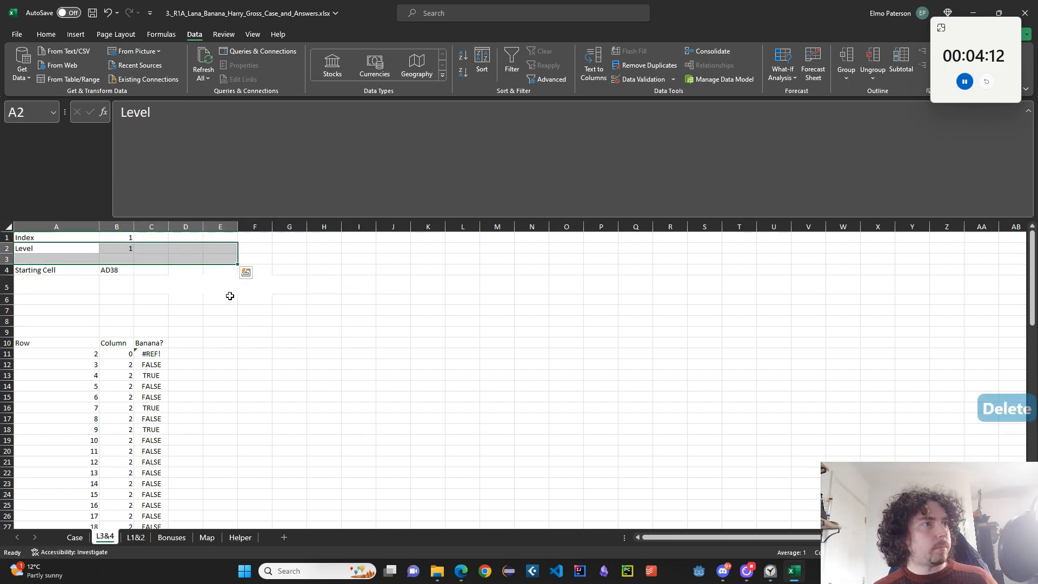
key("ctrl+z")
Move the Starting Col and Starting Row entries up over the direction rows to A5:B6 and clear the arrow symbols in row 5
left_click_drag(54, 311, 117, 321)
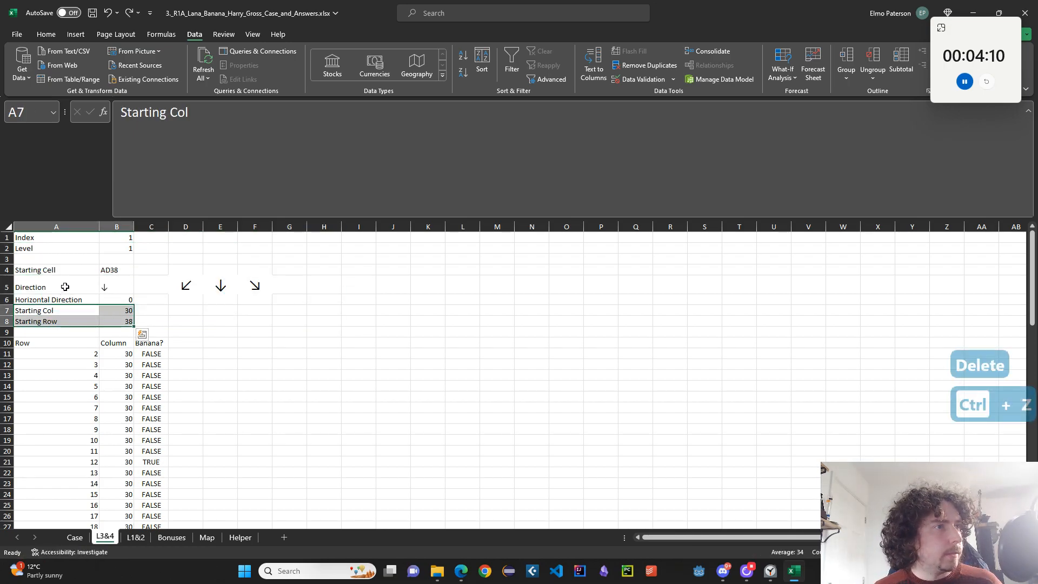
key("ctrl+x")
left_click(64, 287)
key("ctrl+v")
left_click_drag(177, 283, 296, 287)
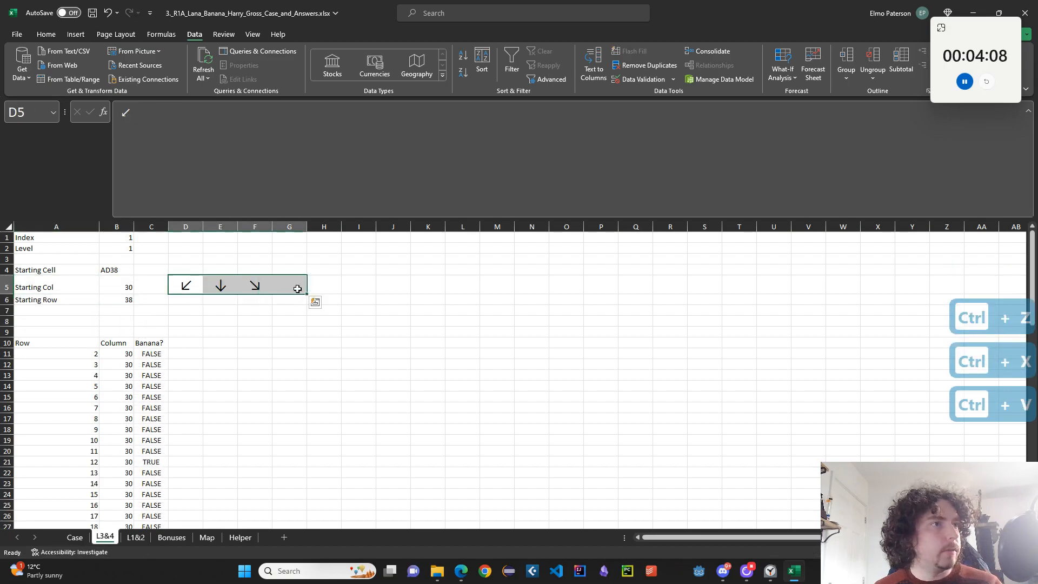
key("Delete")
left_click_drag(43, 249, 153, 253)
left_click(220, 267)
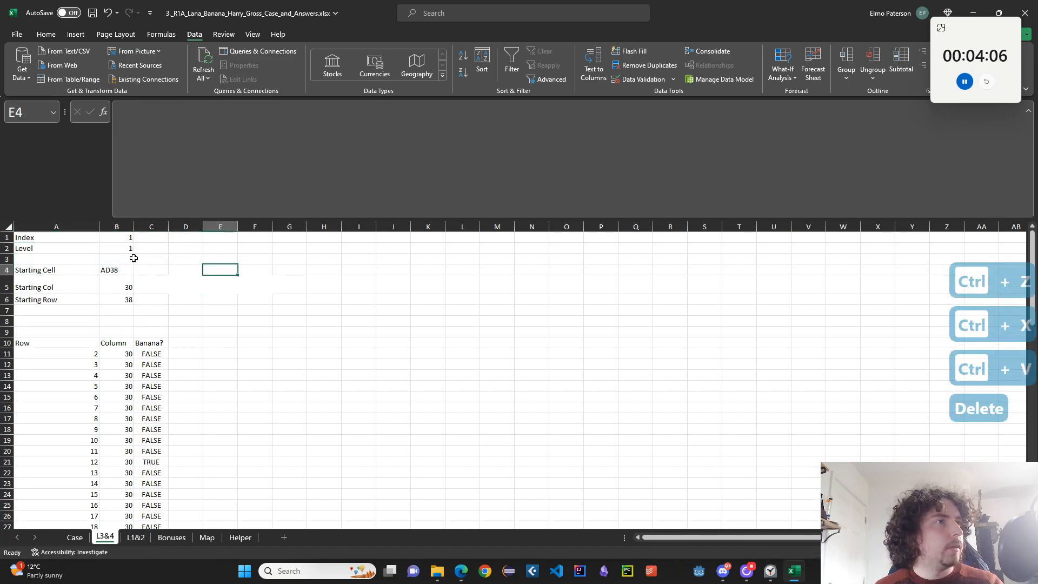
Set the Level to 2 and back to 1 to test the starting cell lookup
left_click(116, 248)
type("2")
left_click(185, 311)
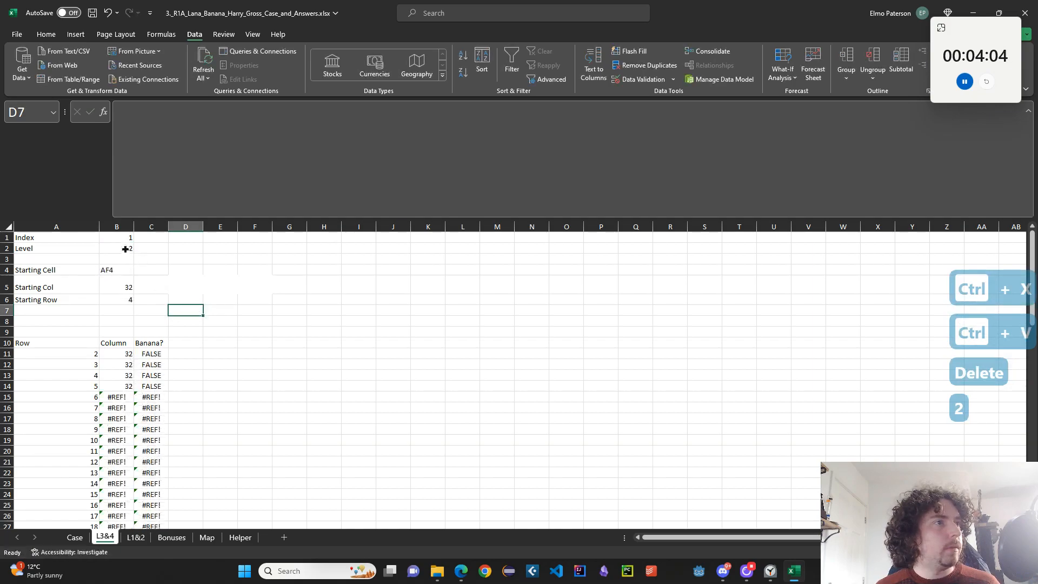
left_click(126, 248)
type("1")
left_click(249, 310)
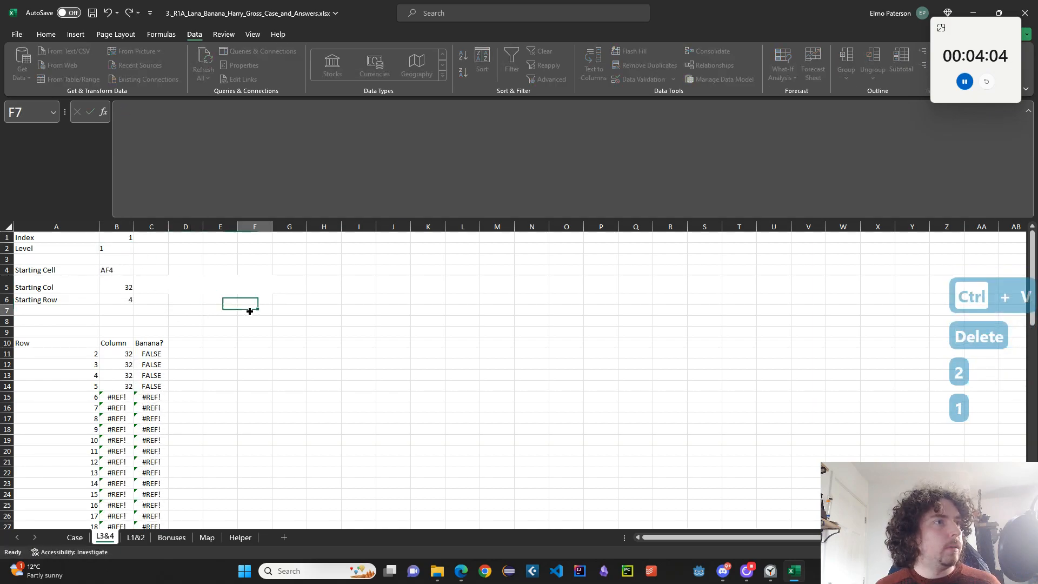
Delete rows 9 to 49, which hold the Row, Column and Banana? table, and inspect the formula in A10
left_click(19, 328)
scroll(84, 359, "down", 10)
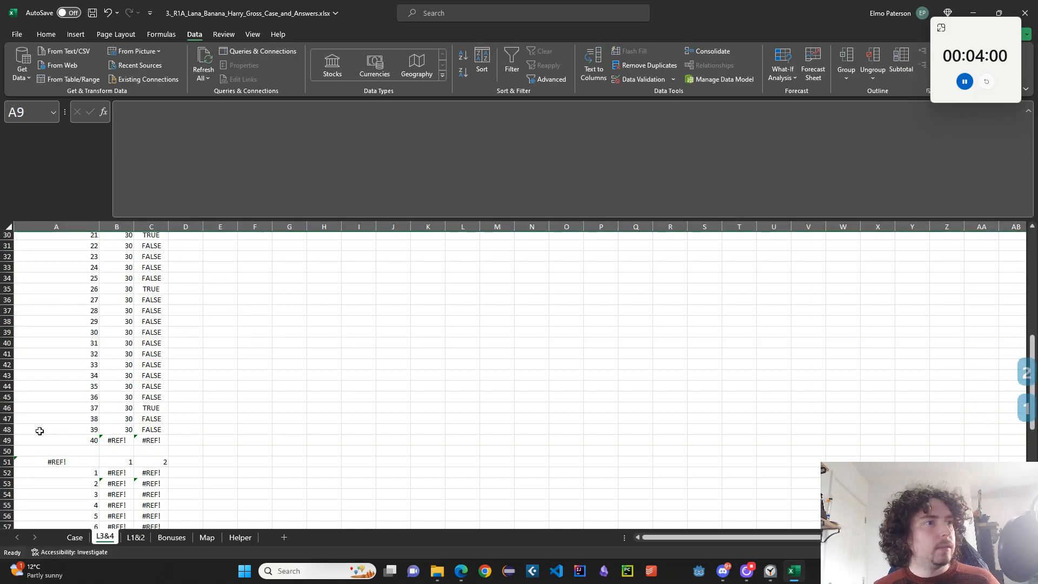
left_click(4, 439, "shift")
right_click(4, 439)
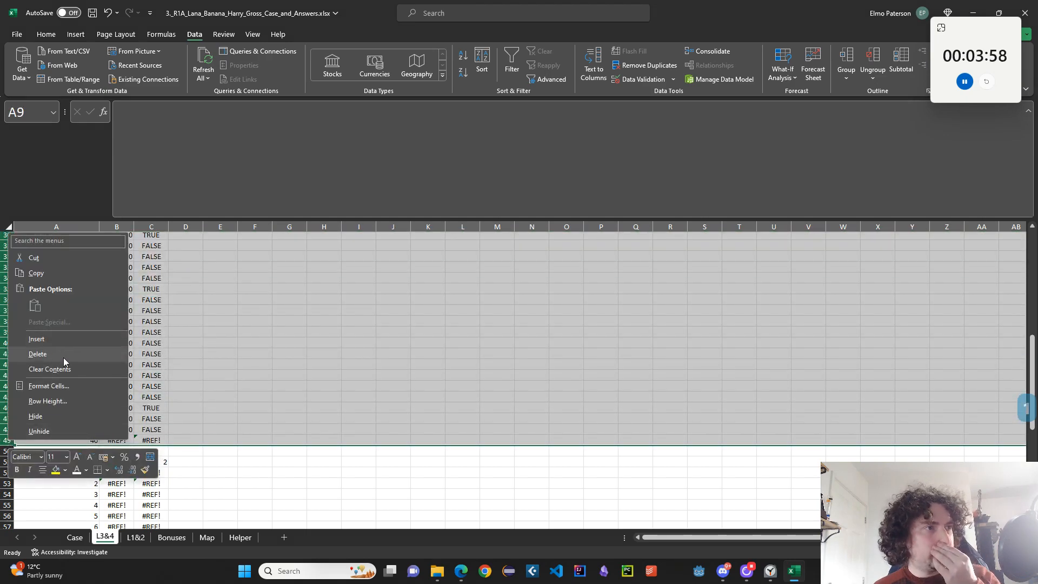
left_click(63, 357)
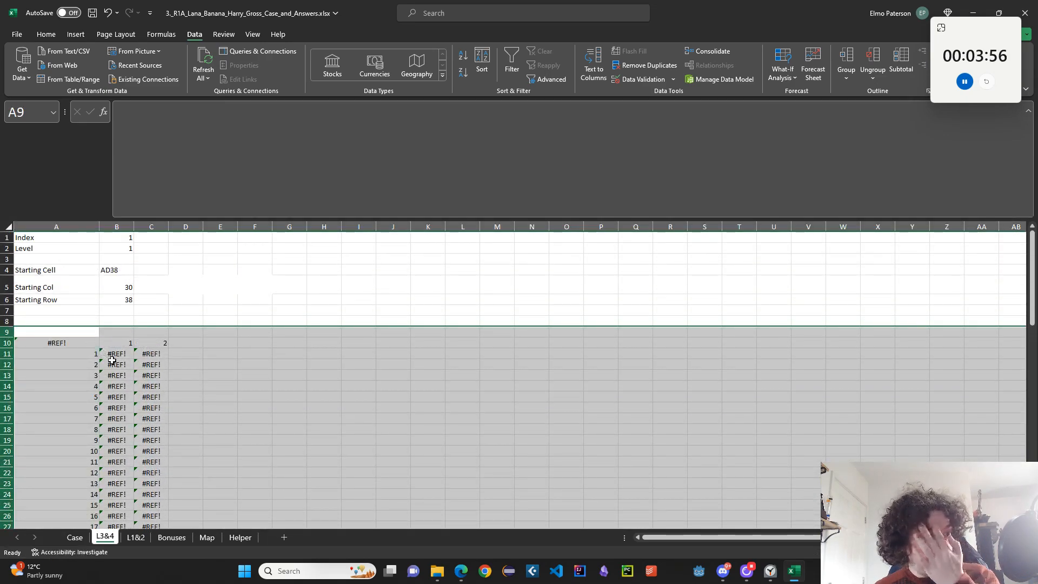
left_click(66, 333)
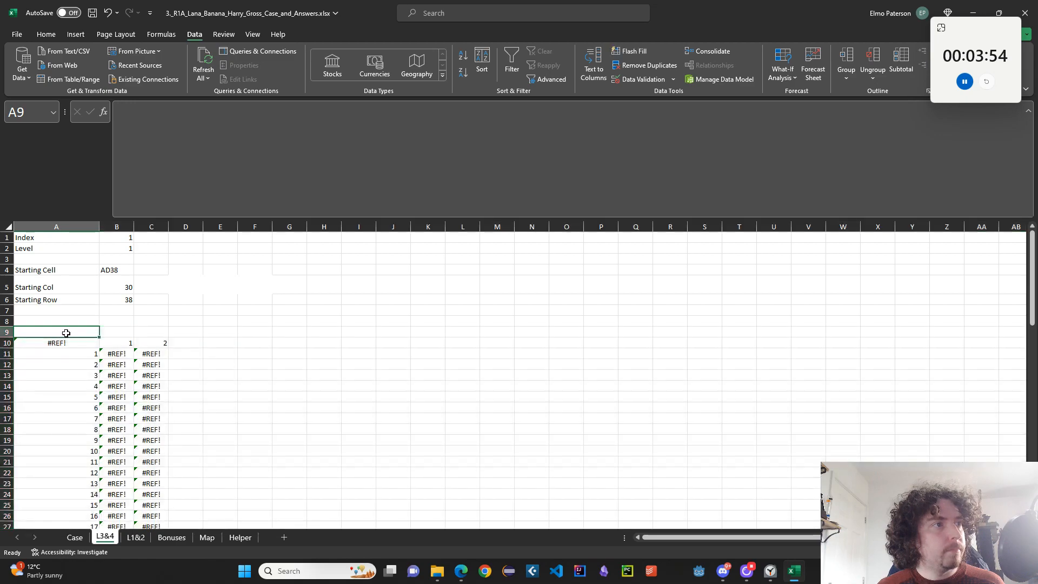
left_click(66, 342)
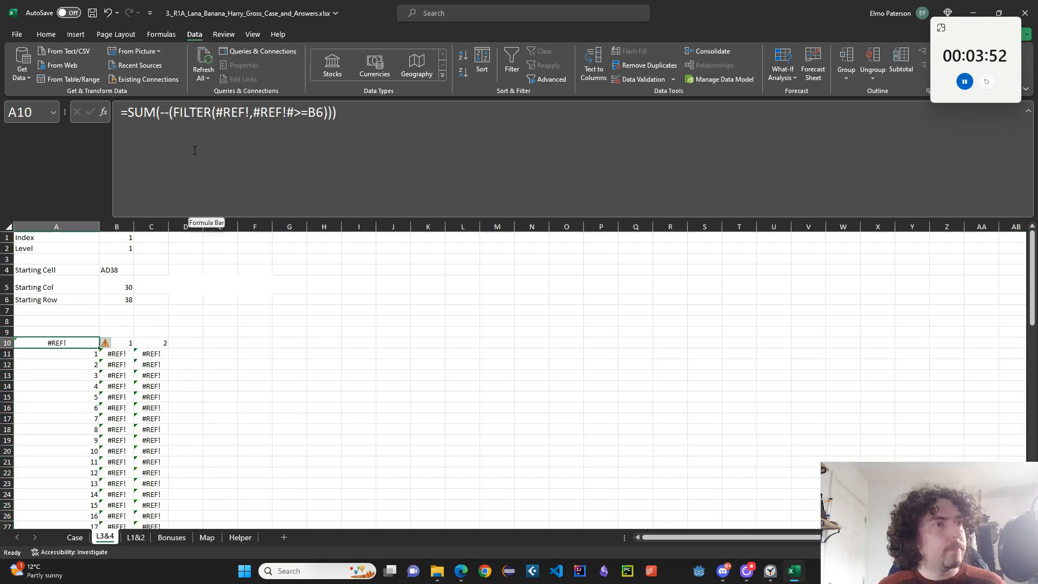
Enter the label "Is starting banana?" in A7
left_click(70, 310)
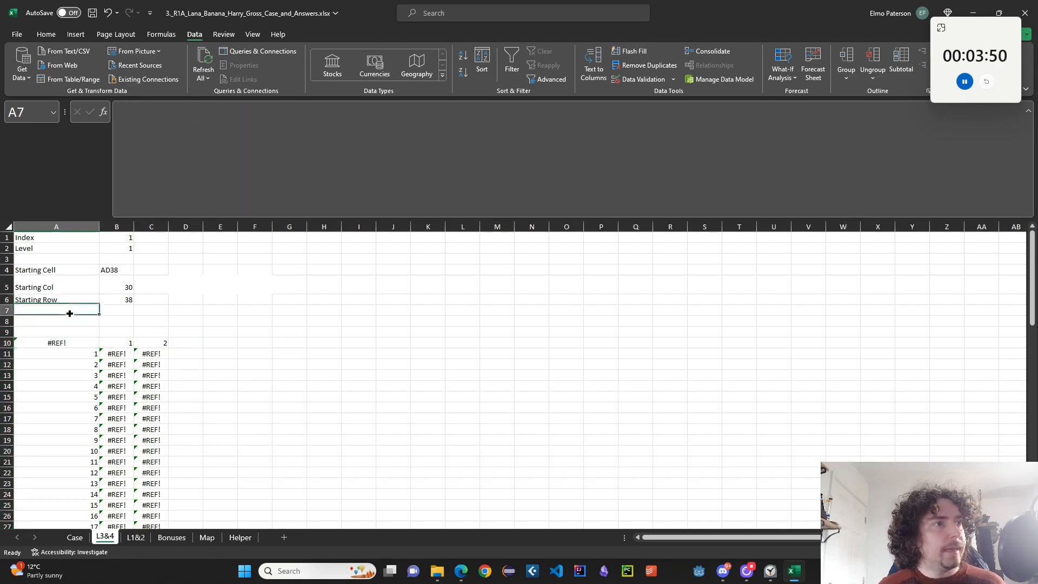
type("Is starting banana?")
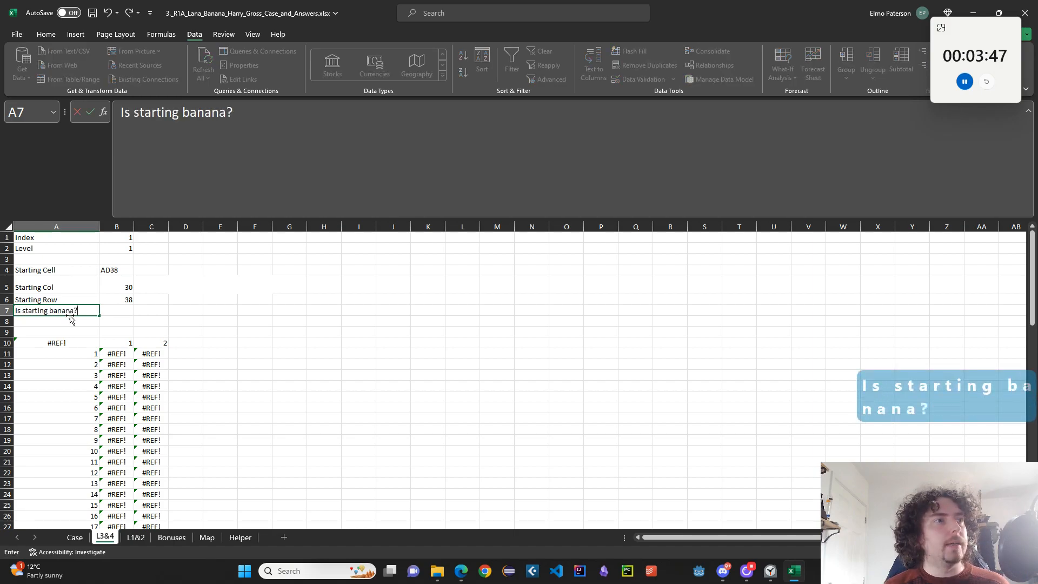
key("Tab")
Check the Starting Cell formula in B4 and recommit it without edits
type("=")
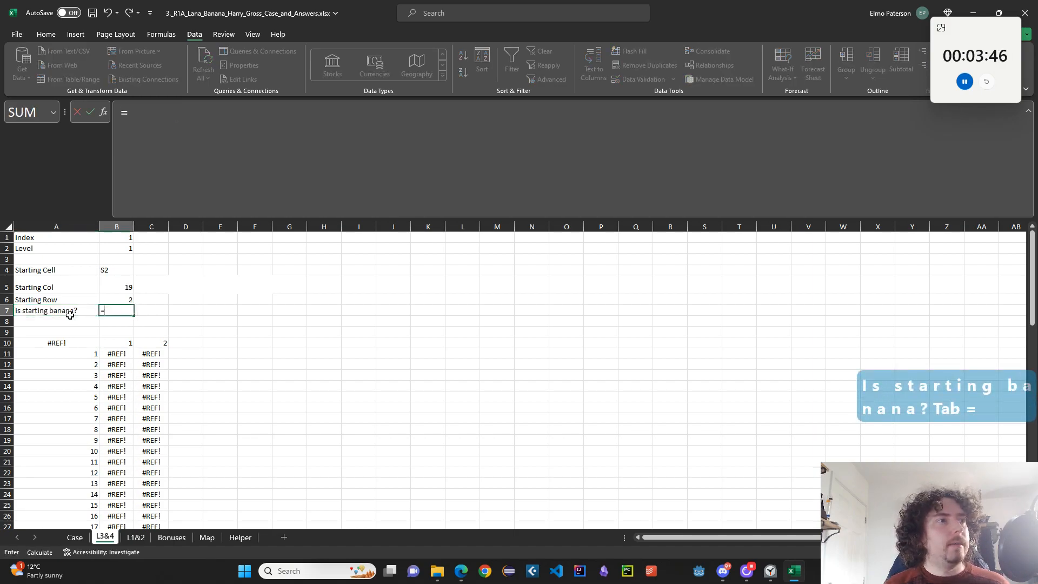
key("Escape")
key("Right")
key("Up")
key("Left")
key("Up")
key("Up")
left_click(245, 195)
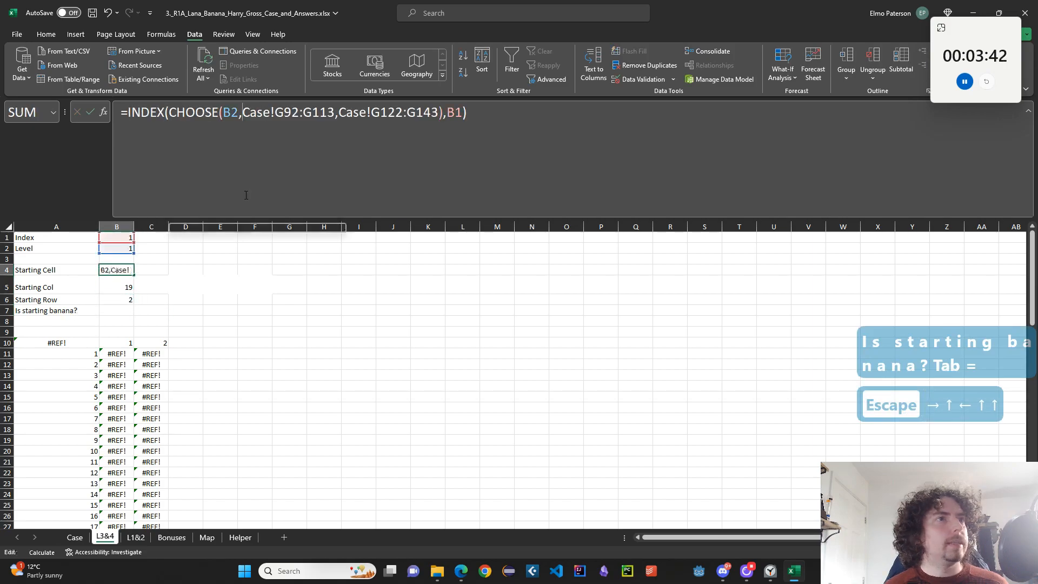
key("Return")
left_click(248, 309)
left_click_drag(139, 309, 131, 309)
left_click(131, 308)
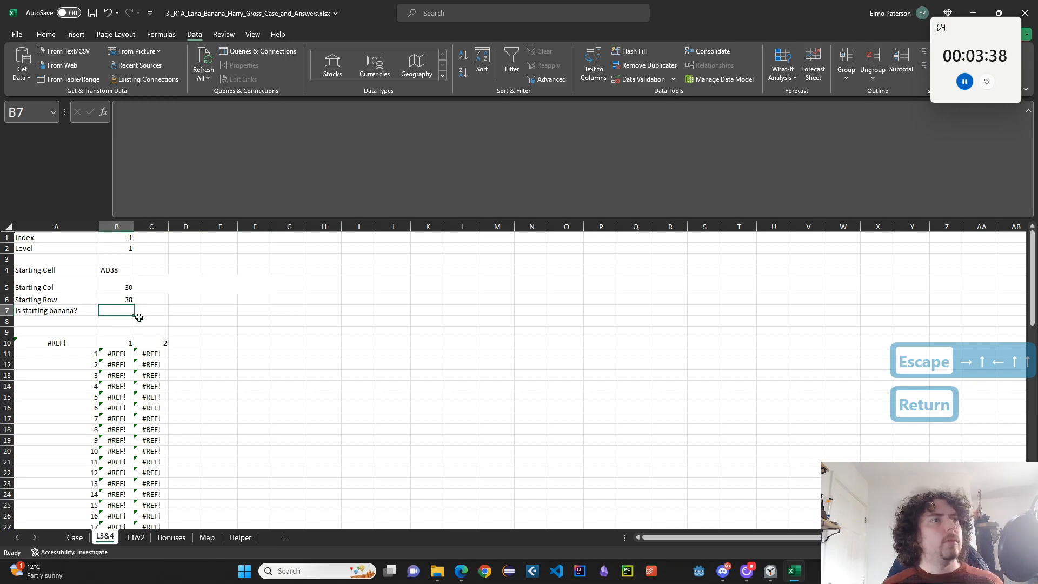
Enter =INDIRECT("Map!"&B4)=_BANANA in B7 to test whether the starting cell on the Map sheet is a banana
type("=")
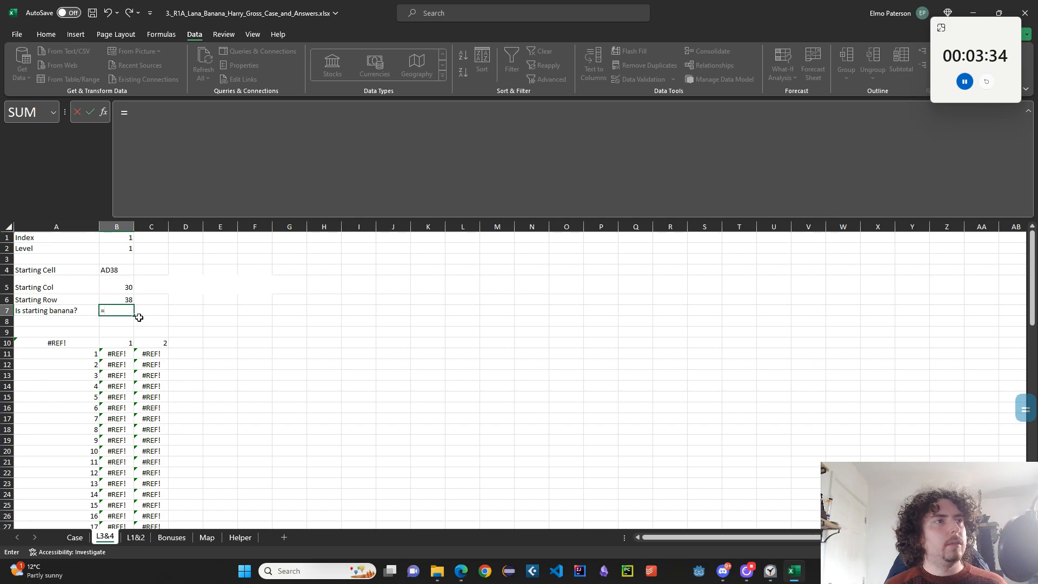
type("INDIRECT(\"Map")
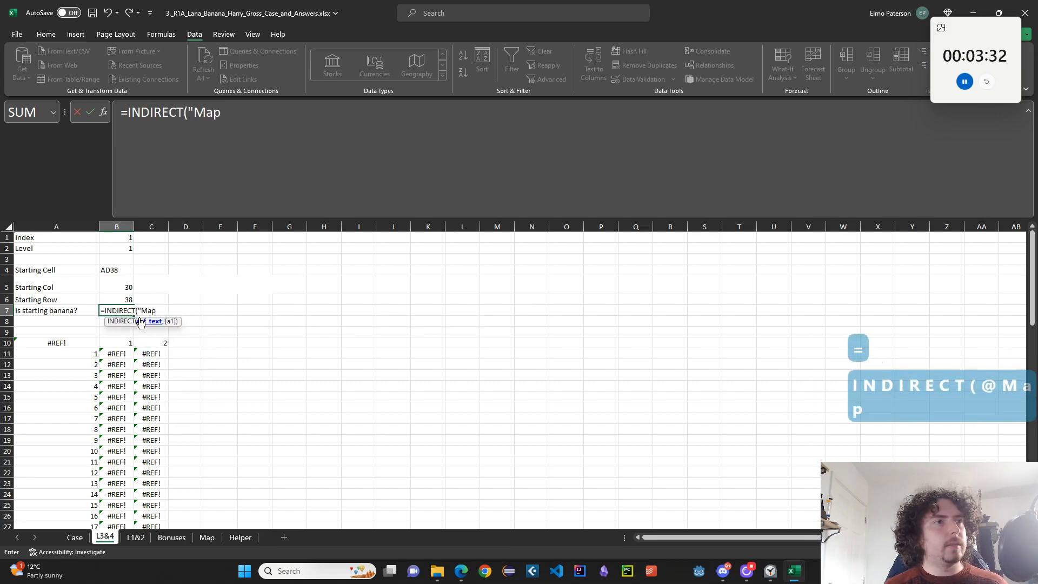
type("!\"&")
left_click(128, 265)
type(")")
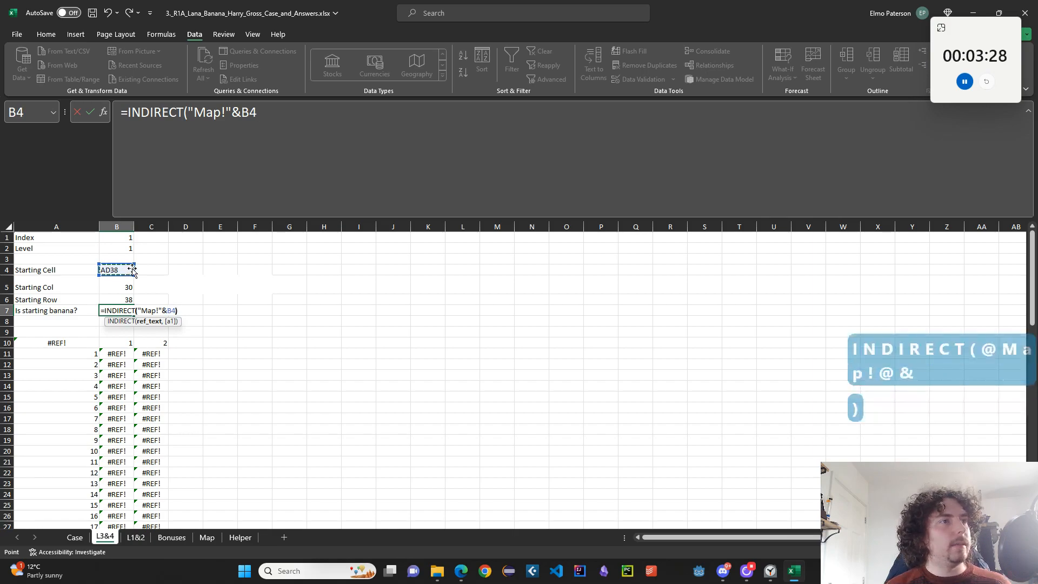
key("Return")
key("Up")
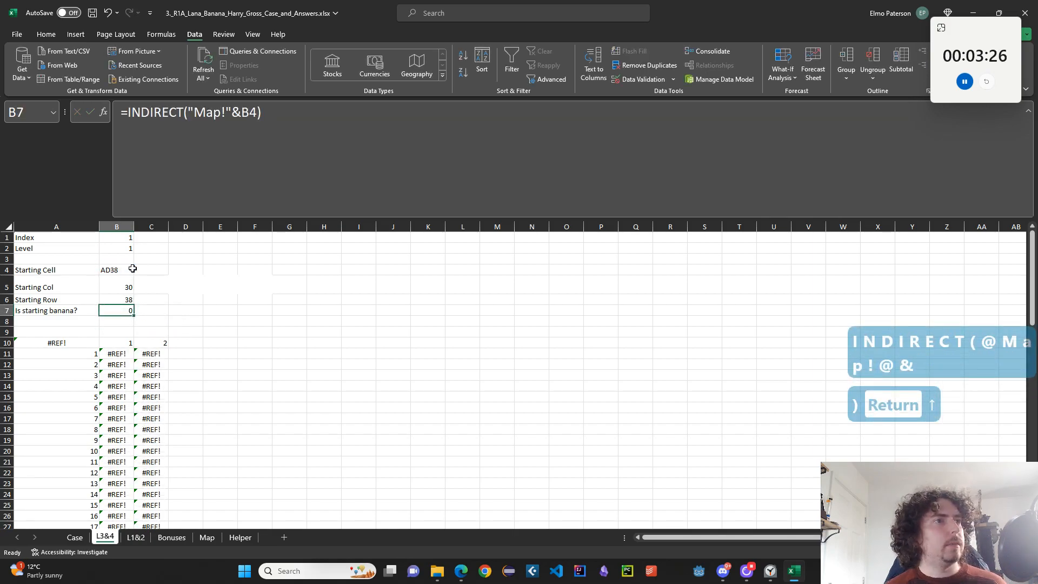
left_click(285, 153)
type("=_B")
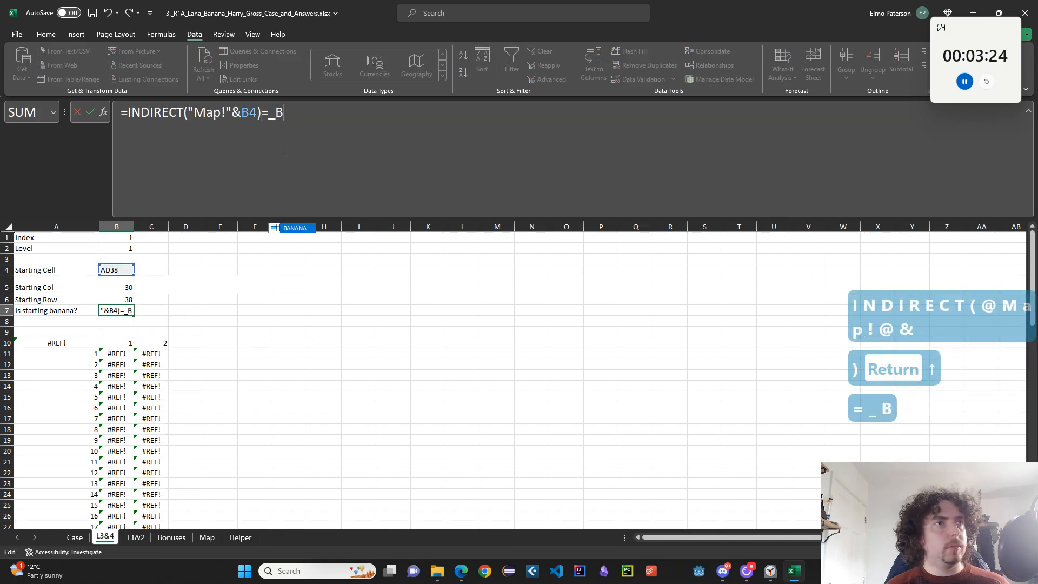
key("Tab")
key("Return")
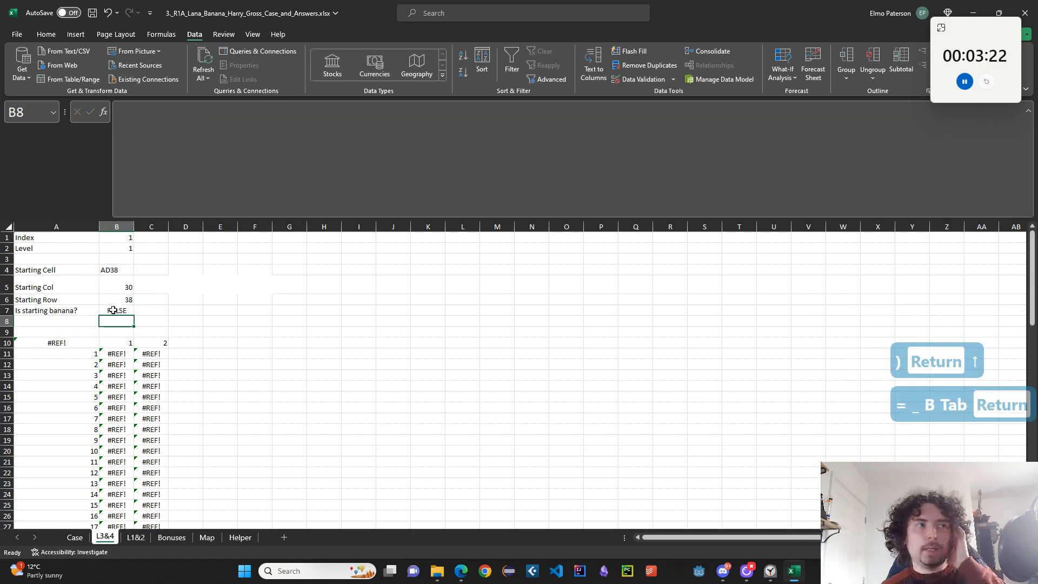
left_click(52, 322)
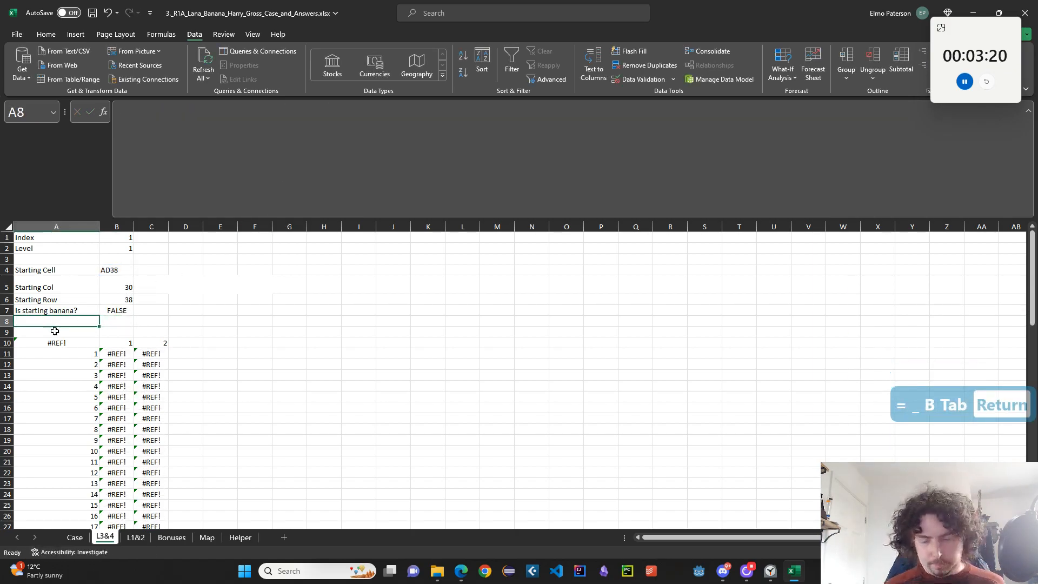
Change the label in A7 to "Starting Banana"
key("Up")
type("Starting Banana")
key("Tab")
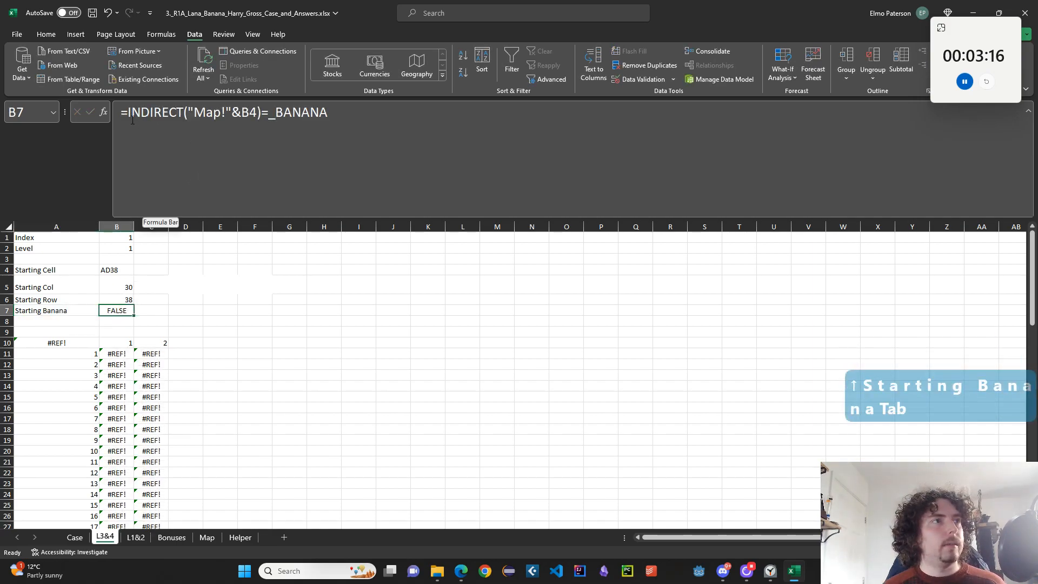
Convert the starting banana test in B7 to a number with =--(INDIRECT("Map!"&B4)=_BANANA)
left_click(131, 119)
type("--)")
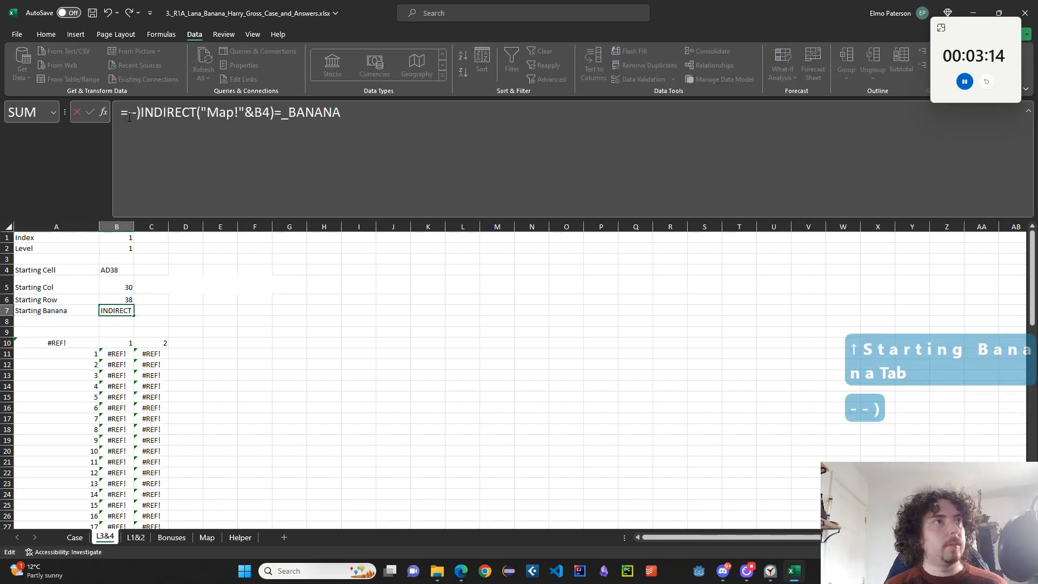
key("shift+BackSpace")
type("(")
type(")")
key("Return")
left_click(127, 311)
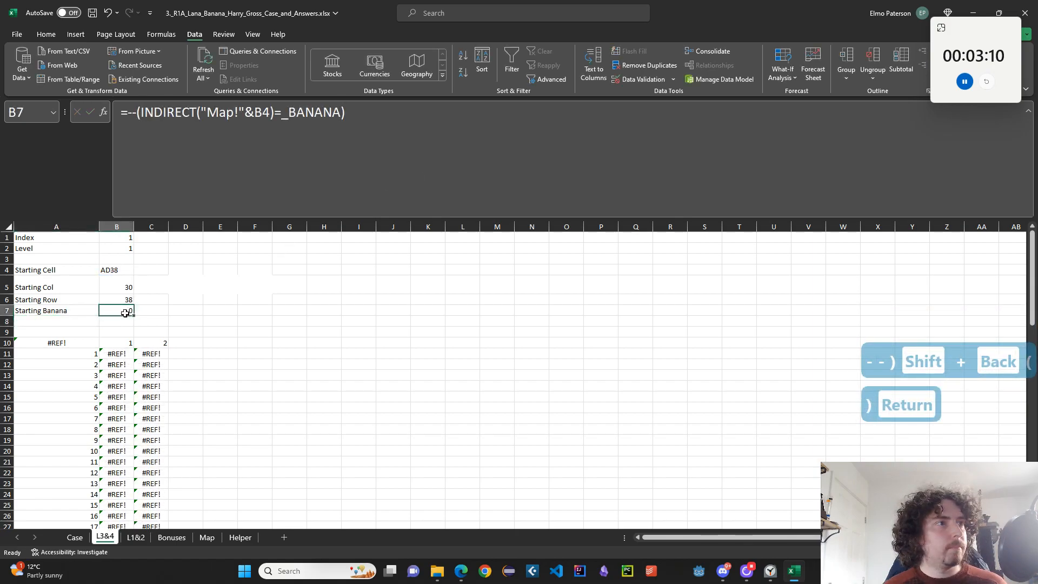
Begin replacing A10's formula with an XLOOKUP of starting column B5 in the Helper sheet's column numbers, Helper!$B$1#
left_click(64, 343)
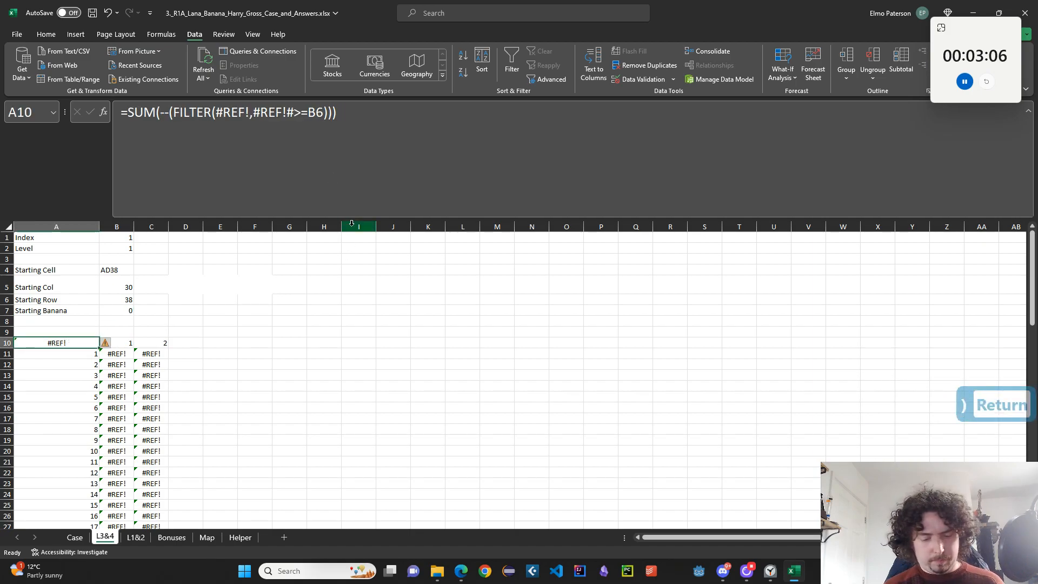
type("=XLOOKUP(")
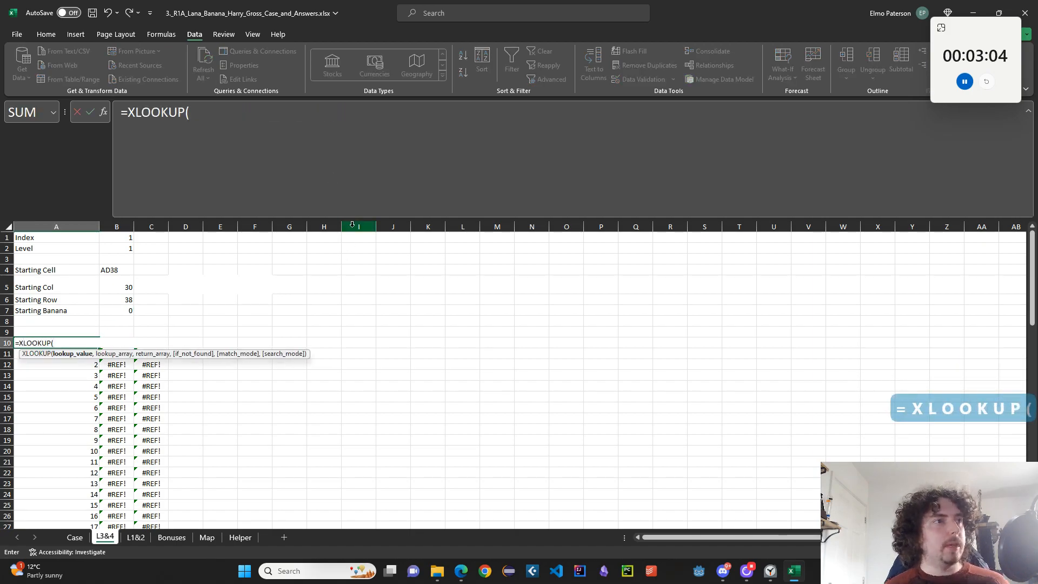
left_click(123, 283)
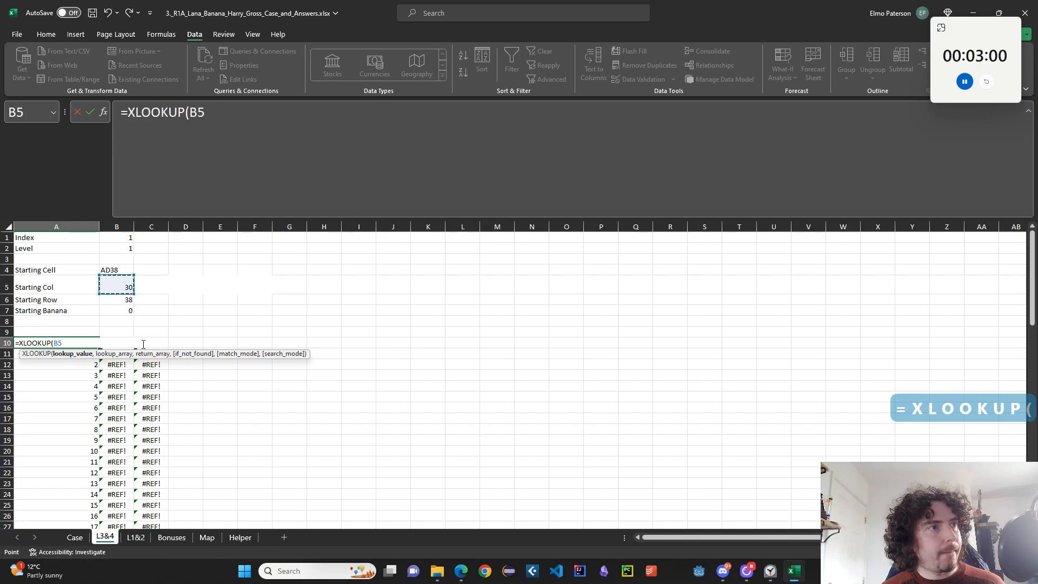
type(",")
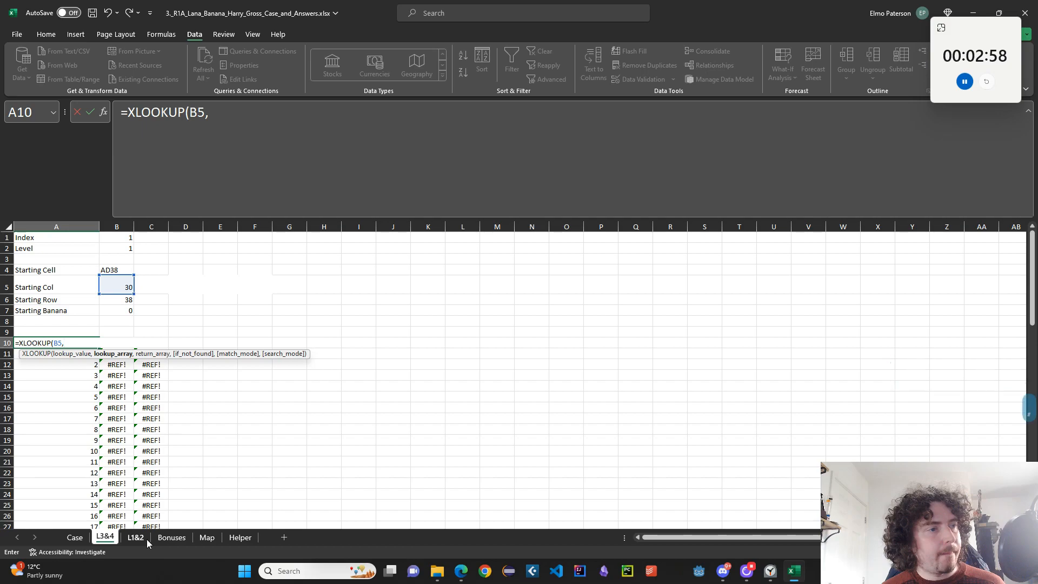
left_click(240, 536)
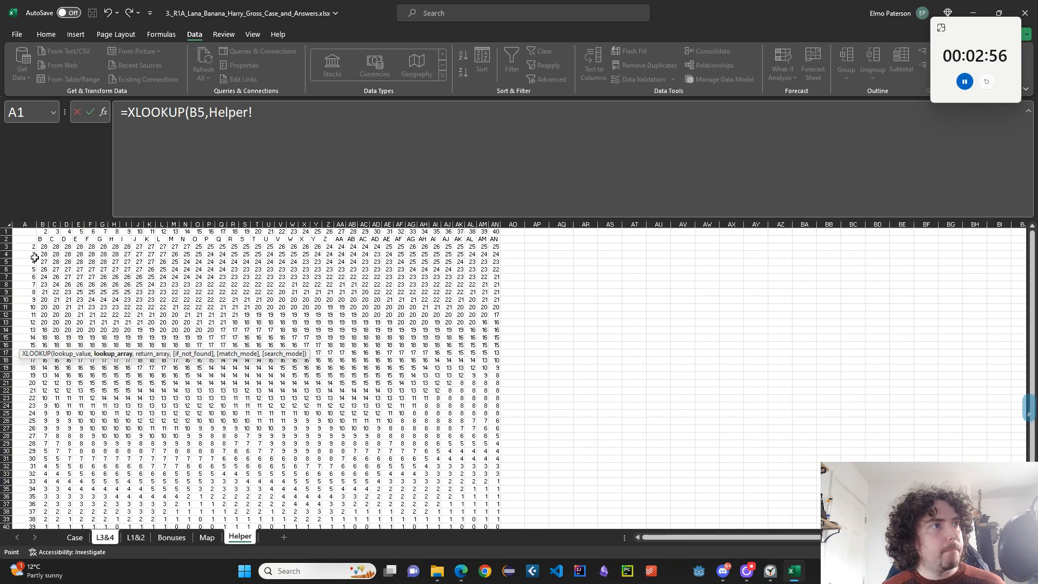
left_click(43, 231)
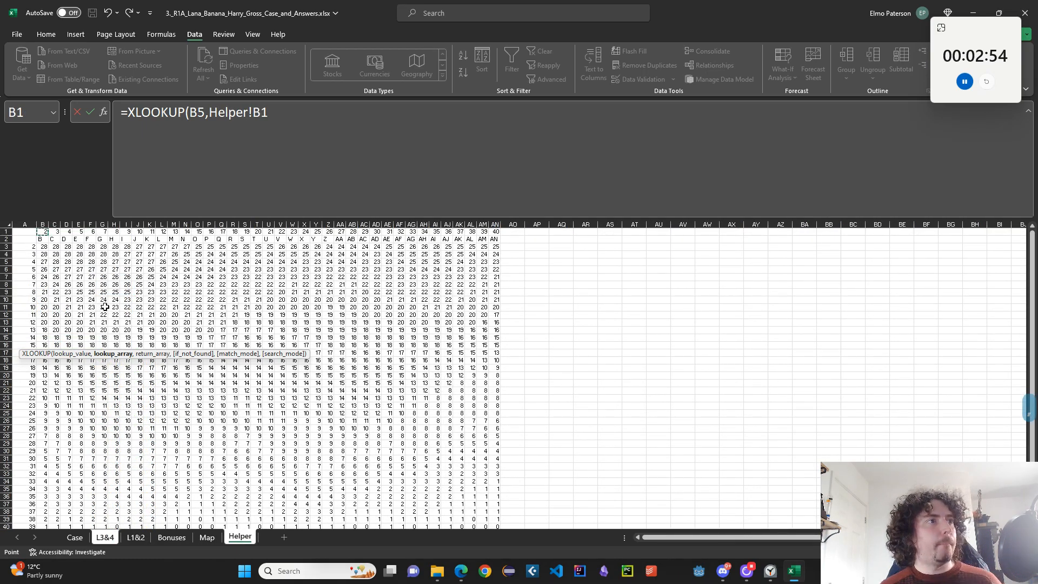
key("ctrl+shift+Right")
key("F4")
Nest a second XLOOKUP as the return array, looking up starting row B6 in Helper!$A$3#
type(",XLOOKU")
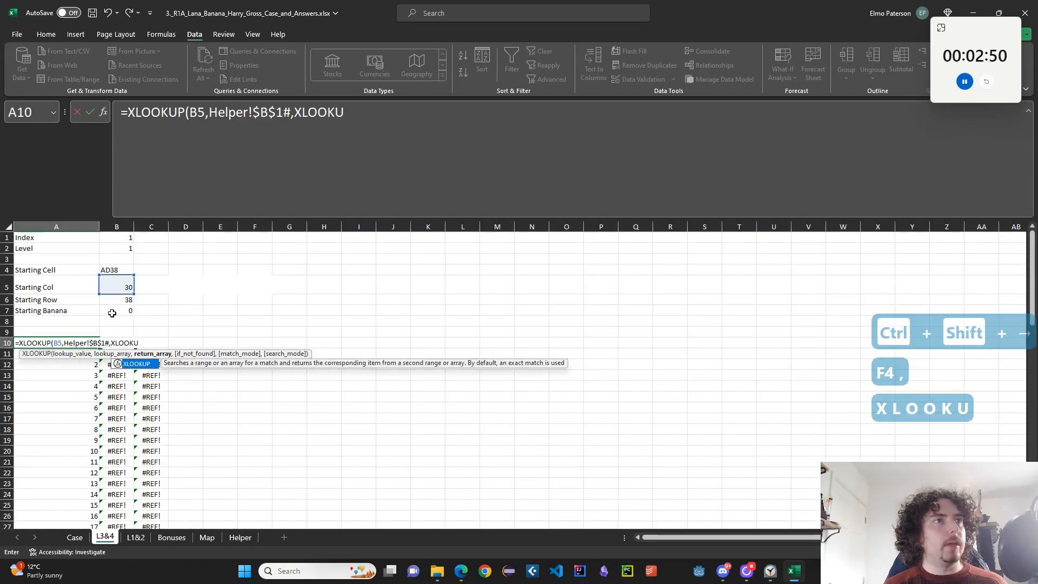
type("P(")
left_click(119, 299)
type(",")
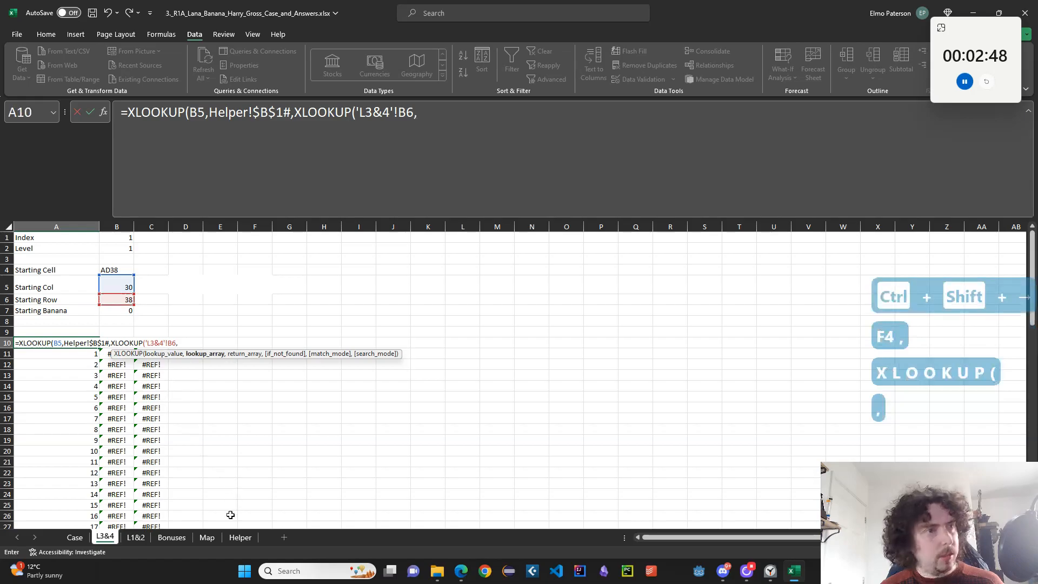
left_click(240, 537)
left_click(30, 241)
key("ctrl+shift+Down")
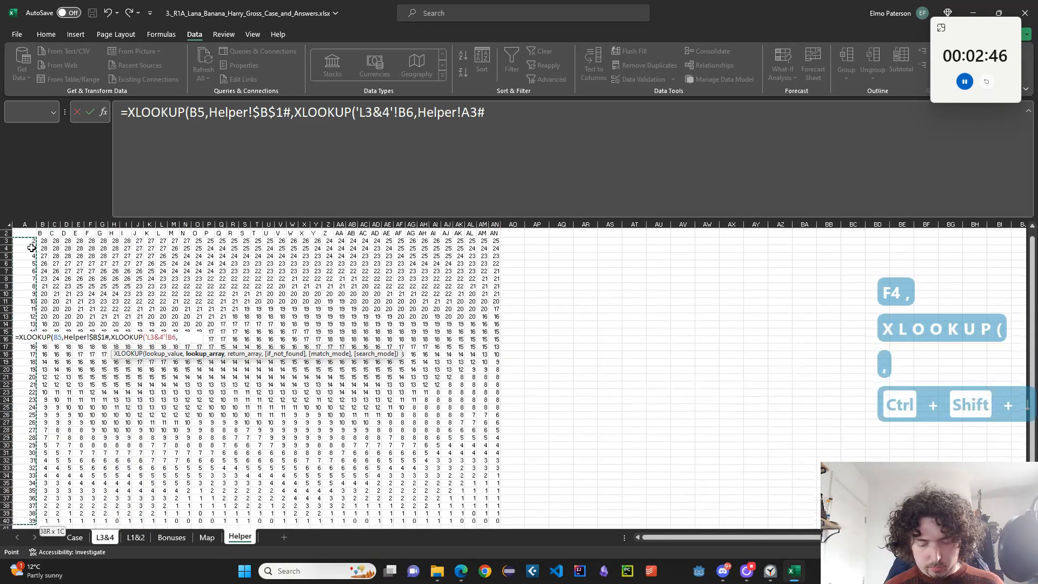
key("F4")
type(",")
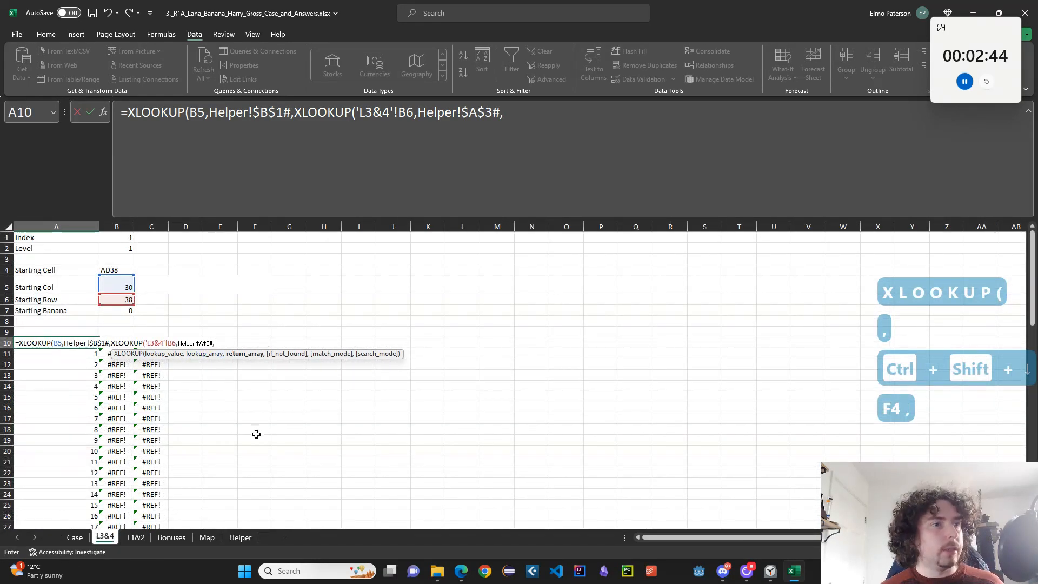
Set the nested lookup's return array to Helper!$B$3:$AN$40 and commit the A10 formula
left_click(240, 537)
left_click(43, 246)
scroll(465, 454, "down", 5)
left_click_drag(465, 454, 486, 398)
key("F4")
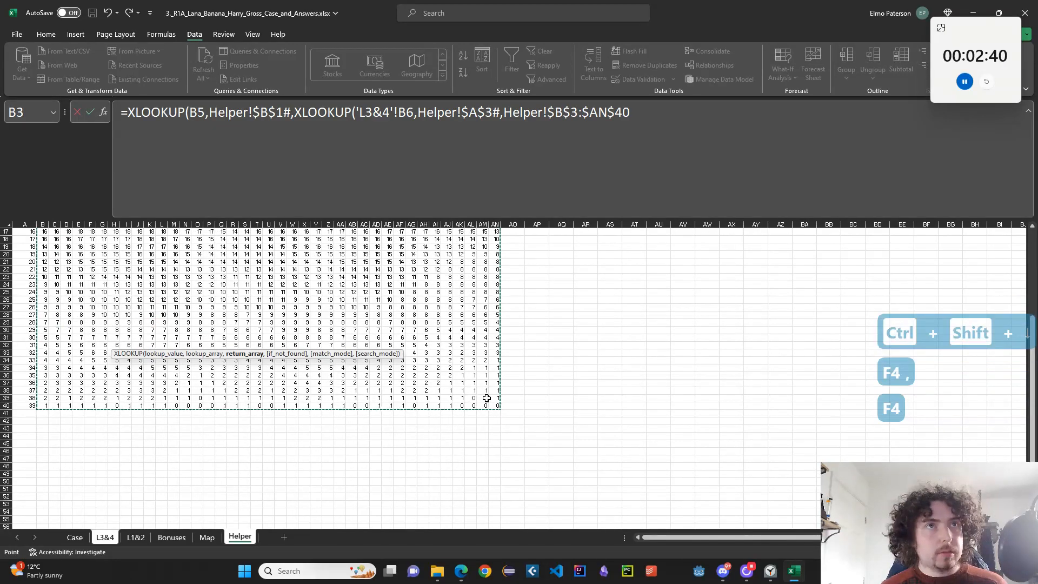
type("))")
key("Return")
key("Up")
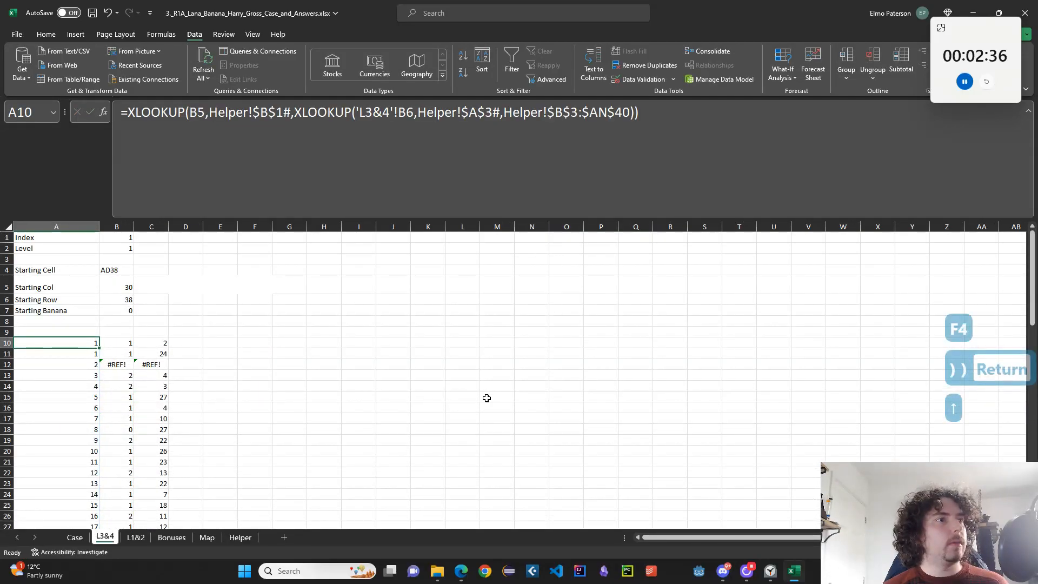
Add the starting banana value by appending +B7 to the A10 lookup formula
left_click(675, 176)
type("+")
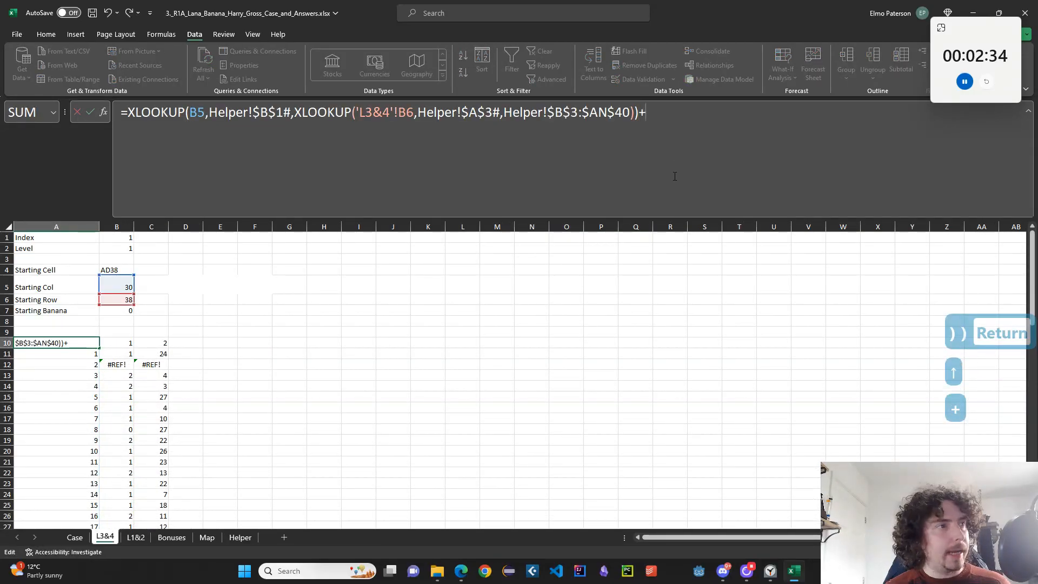
left_click(115, 311)
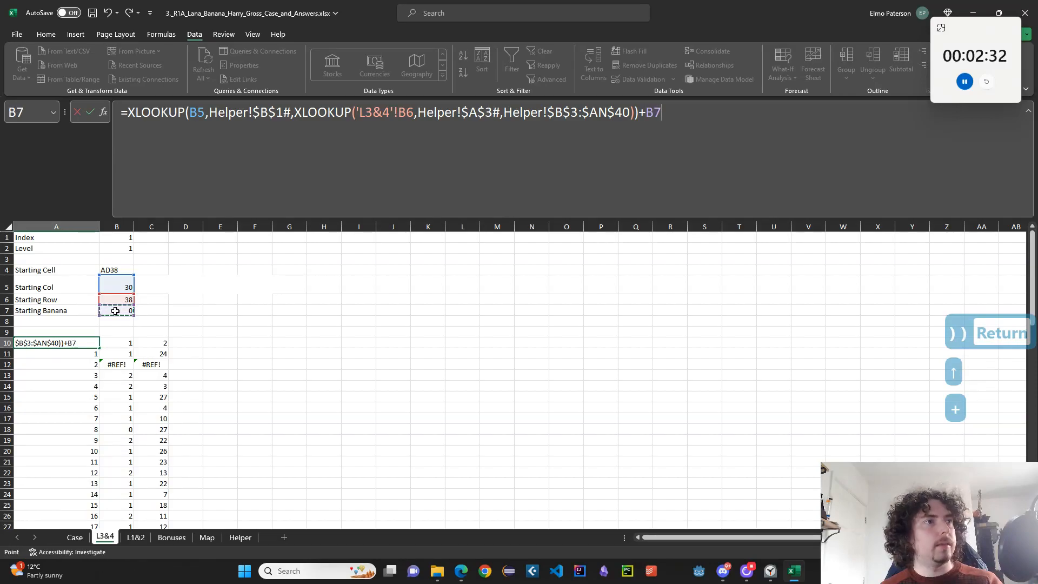
key("Return")
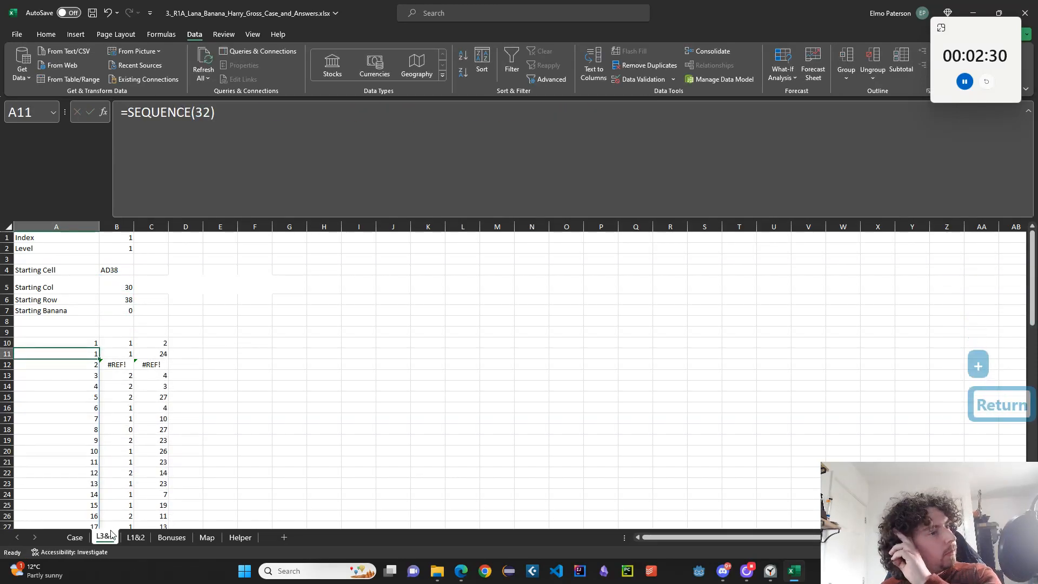
Undo and redo the +B7 addition twice to compare the data table's results with and without it
key("ctrl+z")
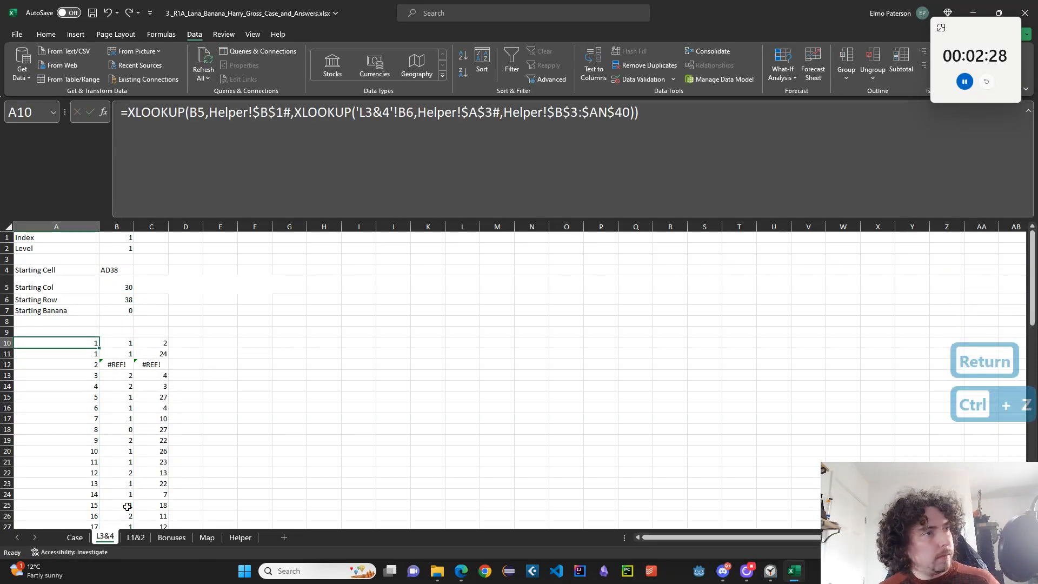
key("ctrl+y")
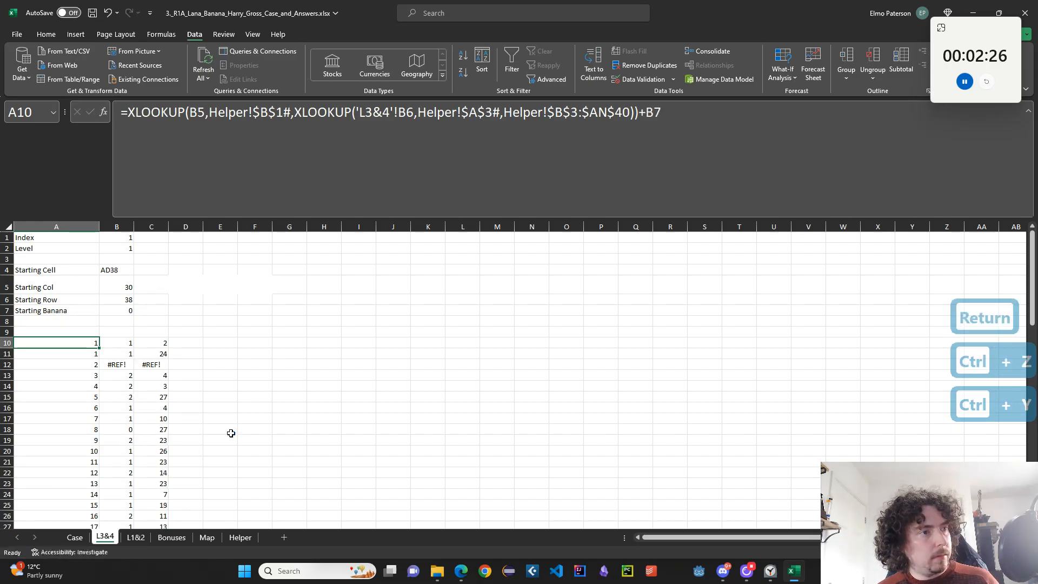
key("ctrl+z")
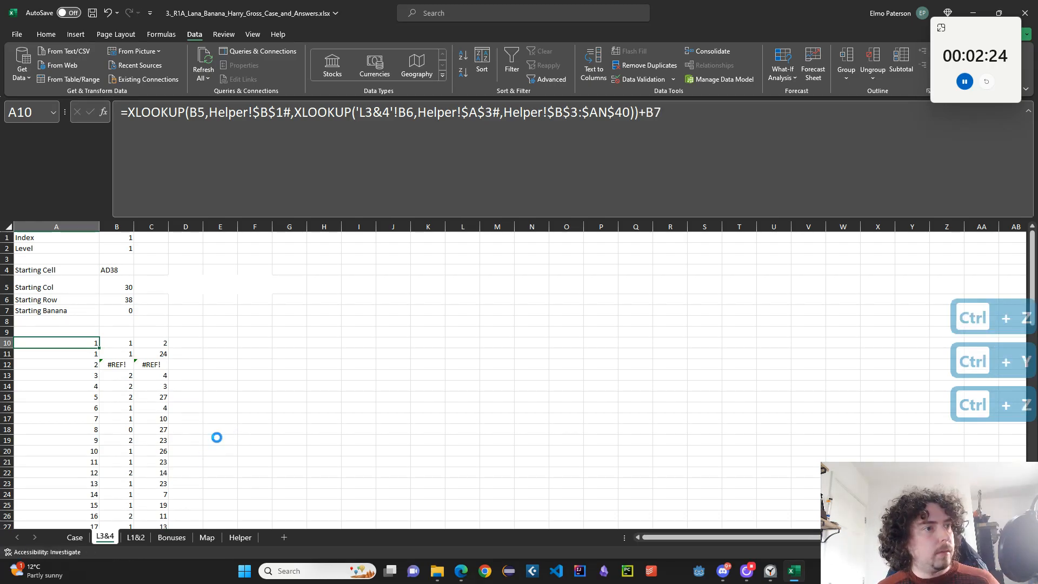
key("ctrl+y")
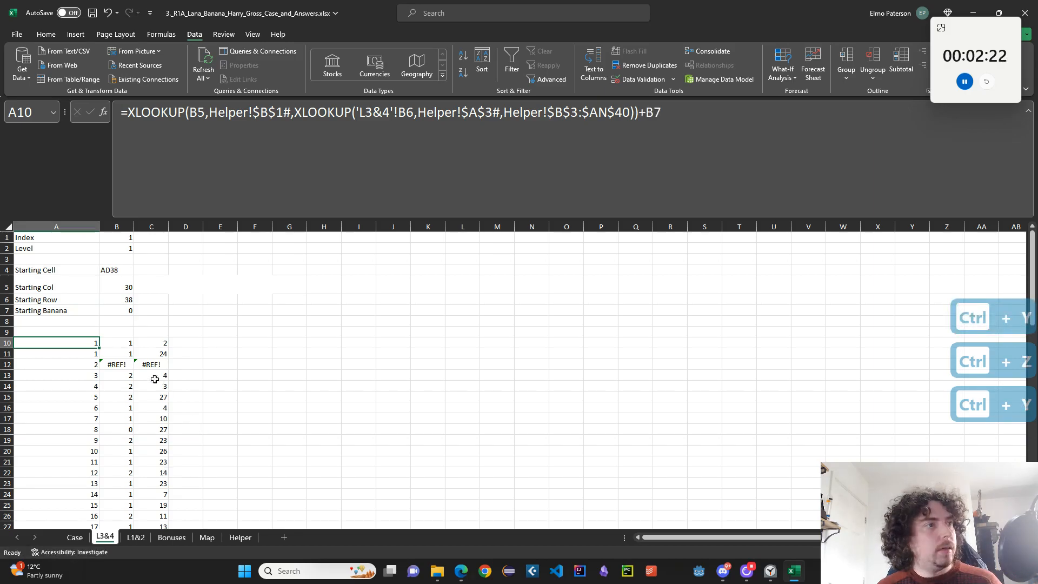
Copy the Level 3 results in B13:B32 of L3&4 and paste them as values into the Case sheet's answers from E94
left_click(74, 536)
scroll(131, 519, "down", 20)
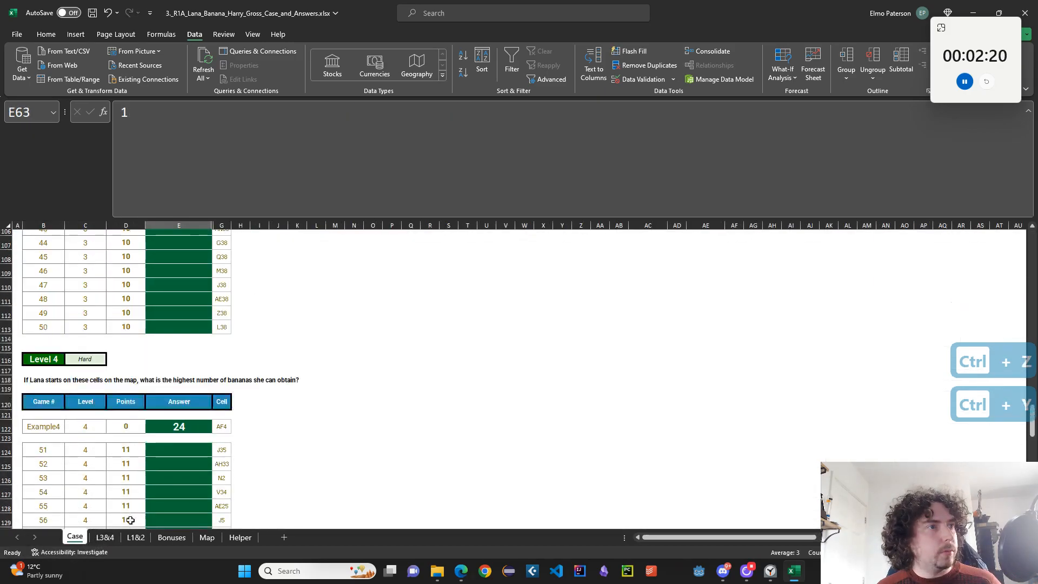
scroll(131, 519, "up", 2)
left_click(105, 537)
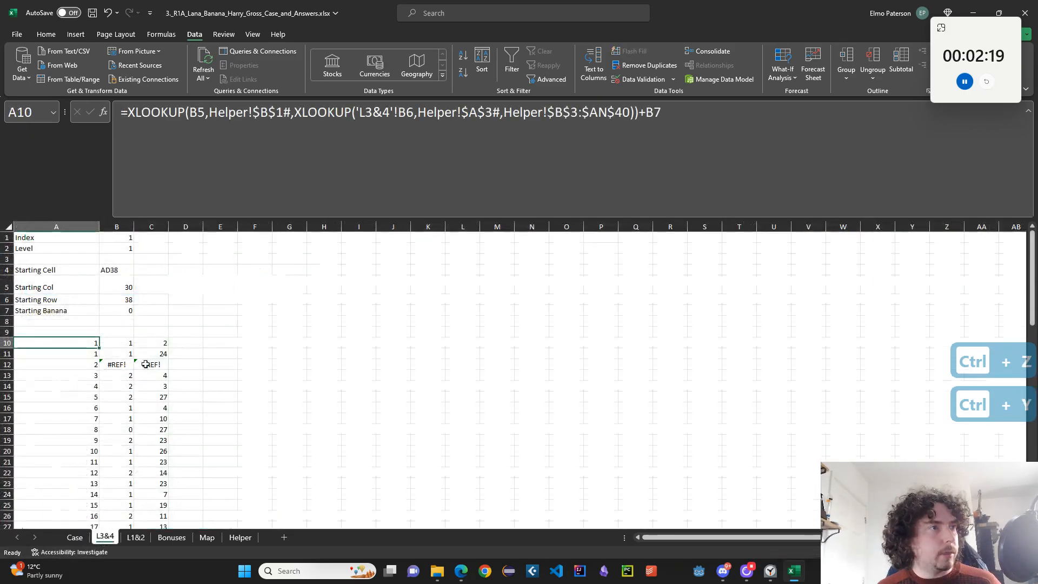
left_click(121, 378)
scroll(142, 427, "down", 2)
scroll(143, 427, "down", 3)
left_click(128, 419, "shift")
key("ctrl+c")
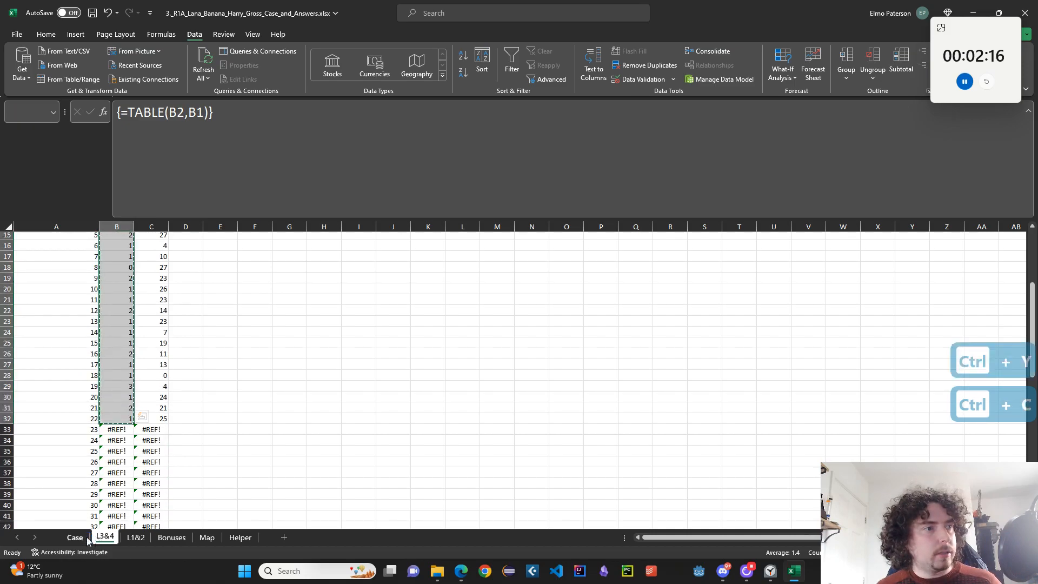
left_click(74, 537)
left_click(197, 343)
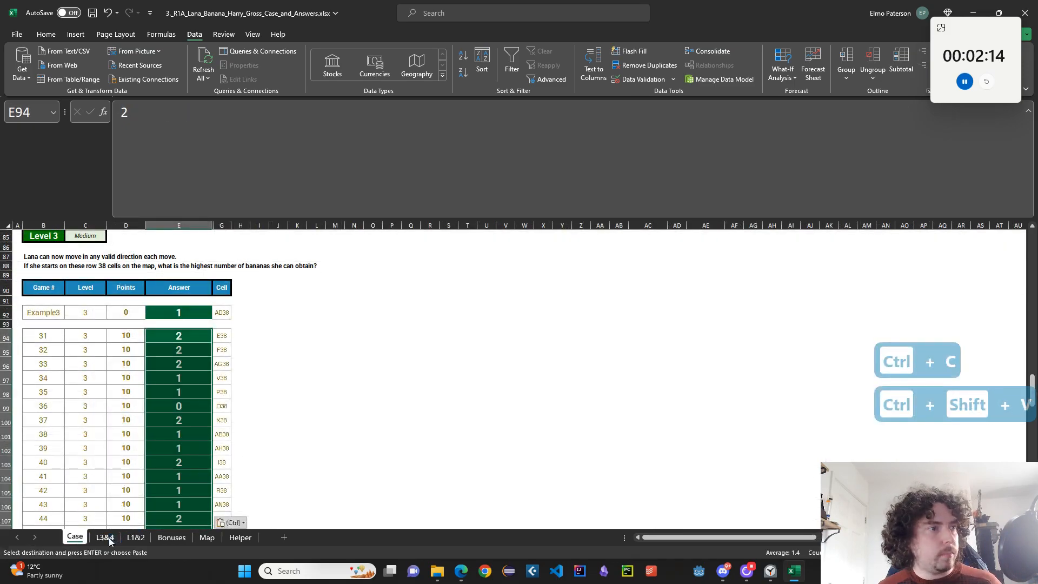
Copy the Level 4 results in C13:C32 of L3&4 and paste them as values into the Case sheet's answers from E124
left_click(106, 539)
left_click(164, 420)
scroll(170, 388, "up", 5)
left_click(168, 377, "shift")
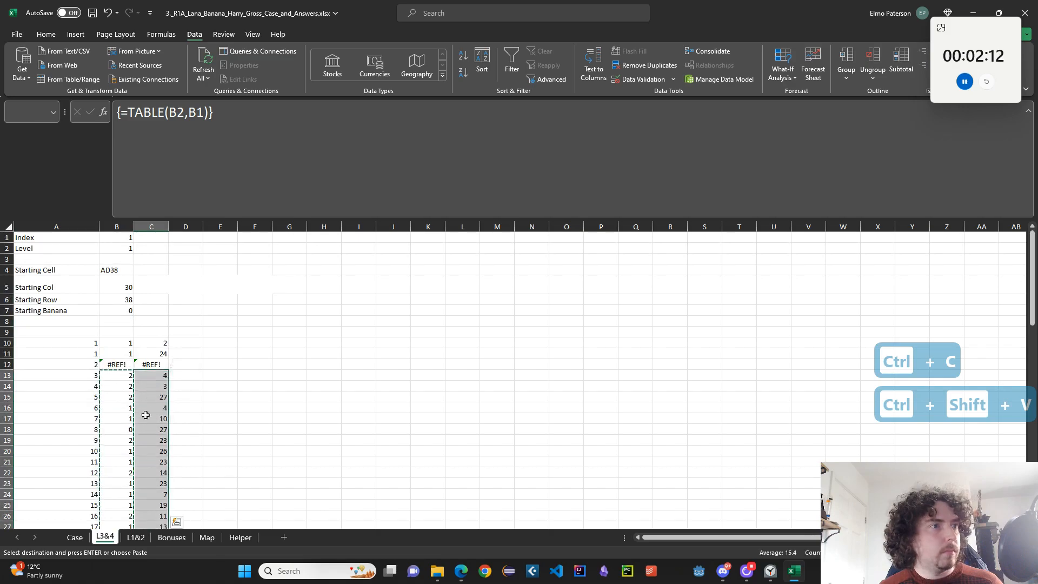
key("ctrl+c")
left_click(75, 537)
scroll(197, 405, "up", 1)
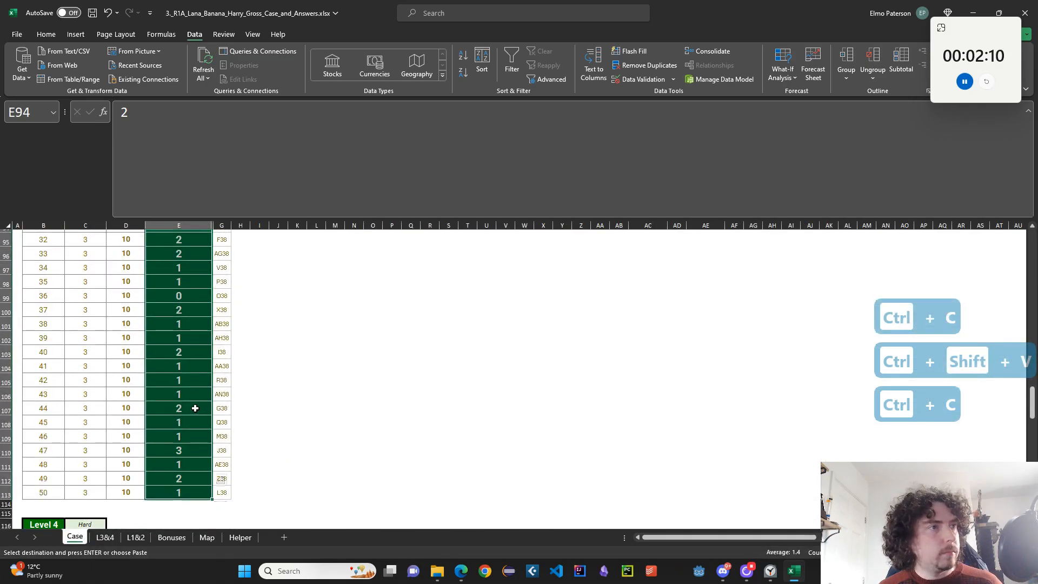
scroll(196, 405, "down", 3)
left_click(194, 449)
key("ctrl+shift+v")
scroll(252, 430, "down", 9)
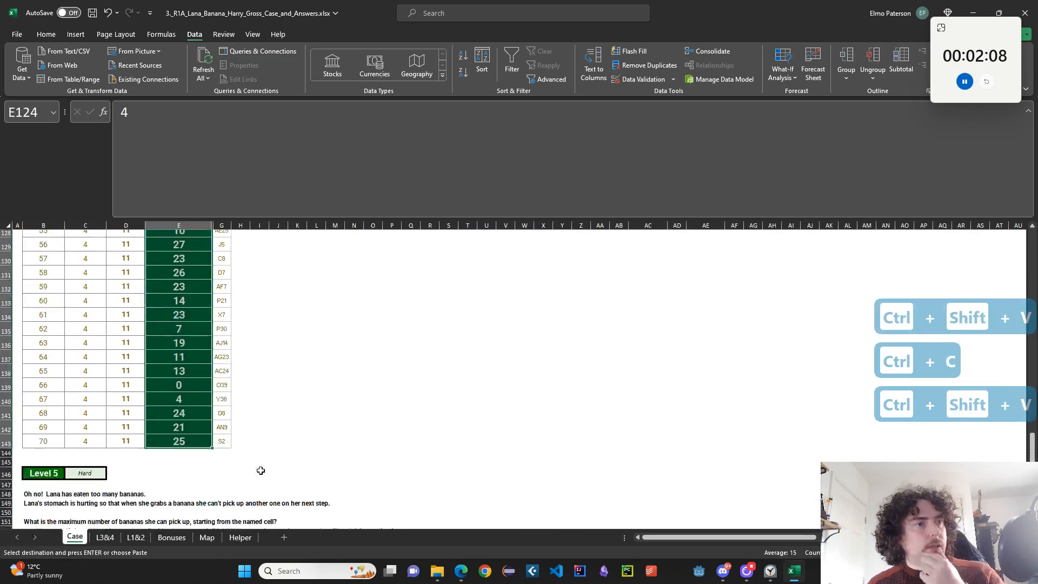
Examine the Helper grid, the A10 lookup formula, the bottom-row formula in Helper B40 and the Map's last rows
left_click(240, 537)
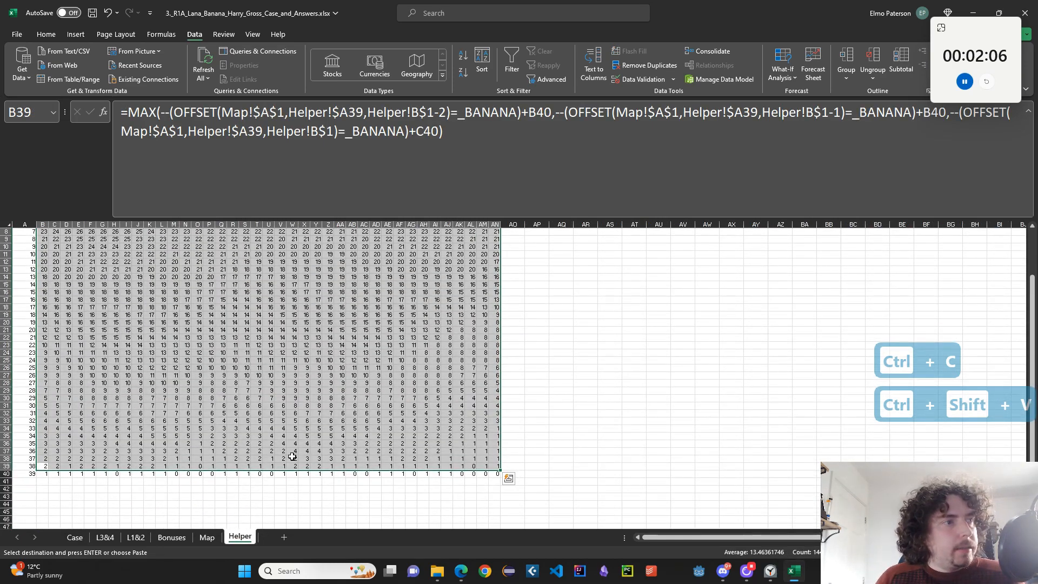
scroll(291, 456, "up", 3)
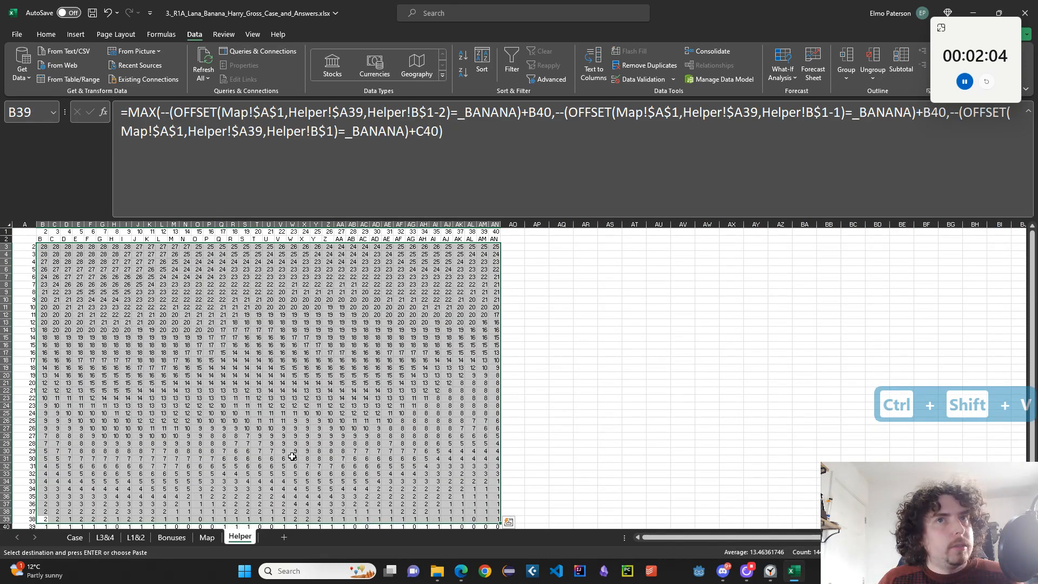
scroll(292, 456, "down", 2)
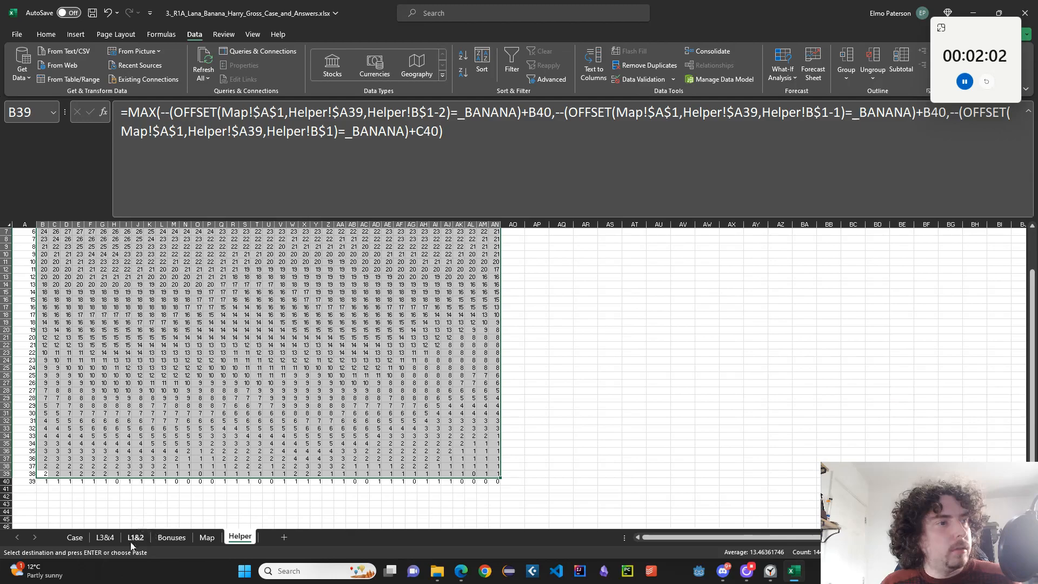
left_click(105, 537)
left_click(94, 343)
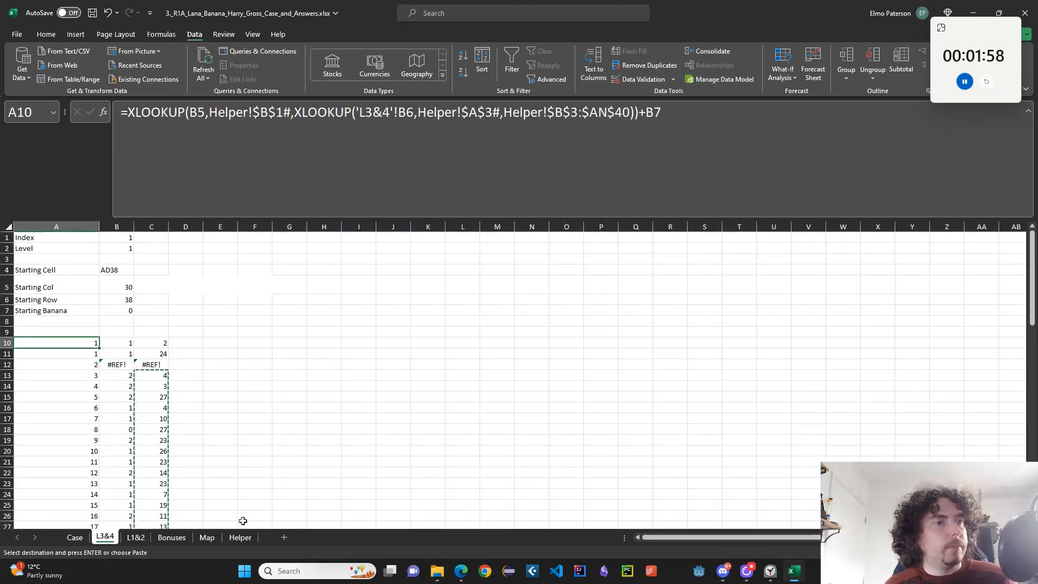
left_click(240, 537)
scroll(236, 449, "down", 3)
left_click(233, 450)
left_click(44, 413)
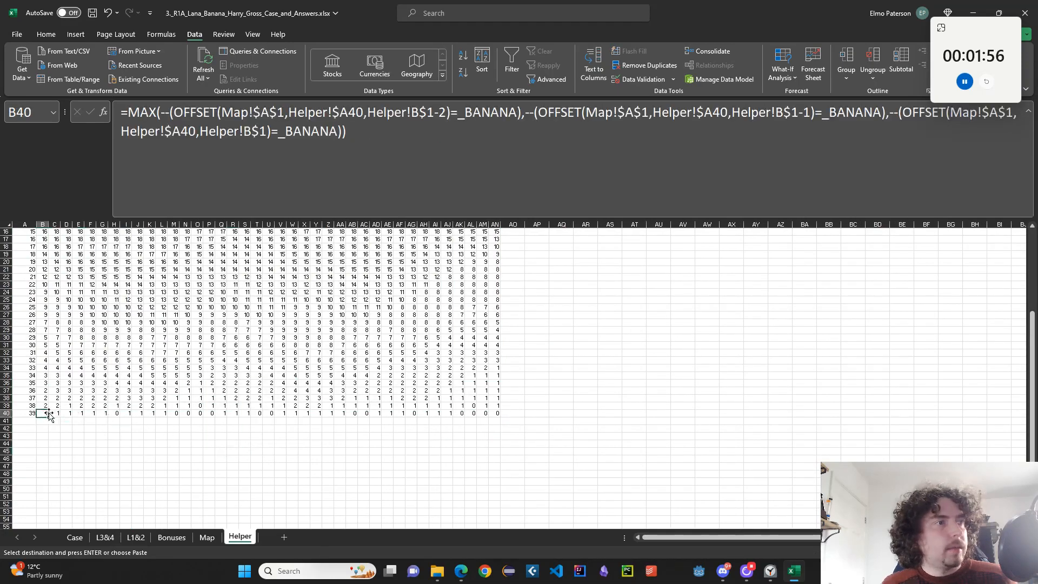
left_click(208, 538)
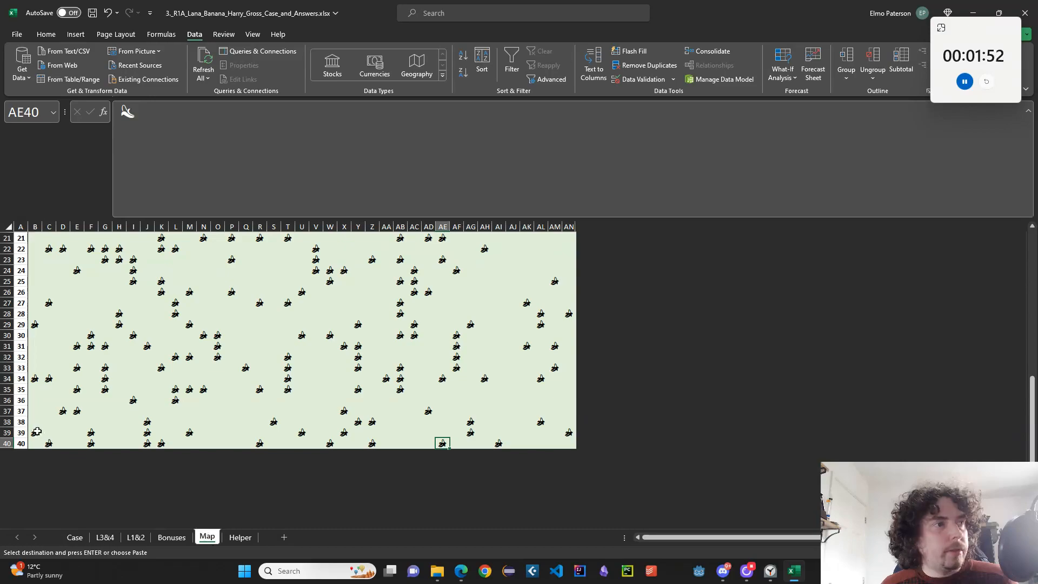
Check which bottom-row three-cell ranges on the Map, including B40:D40, T40:V40 and Y40:AA40, can be reached from the rows above
left_click_drag(36, 432, 61, 445)
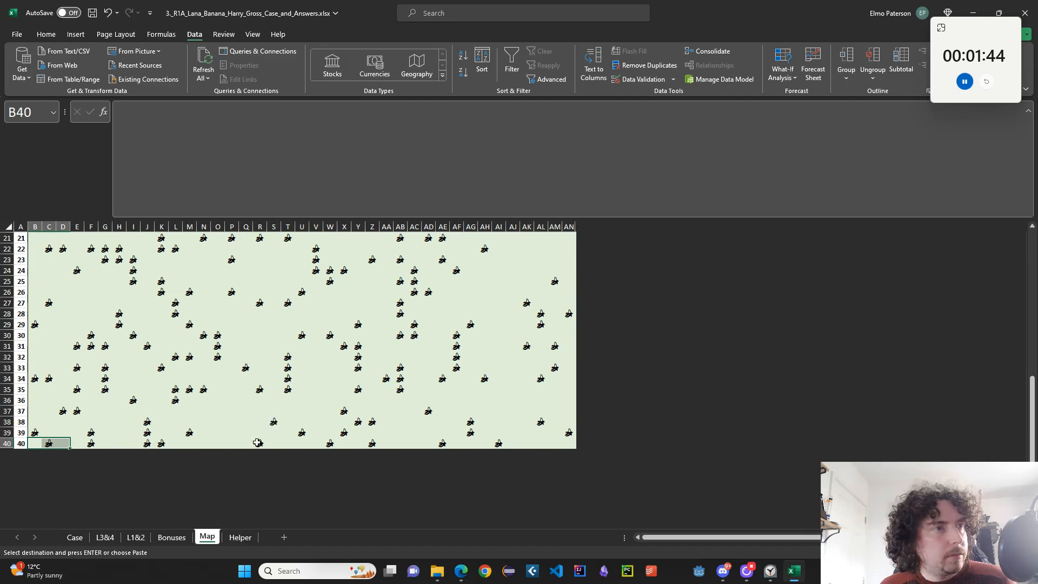
left_click_drag(232, 444, 319, 443)
left_click(305, 432)
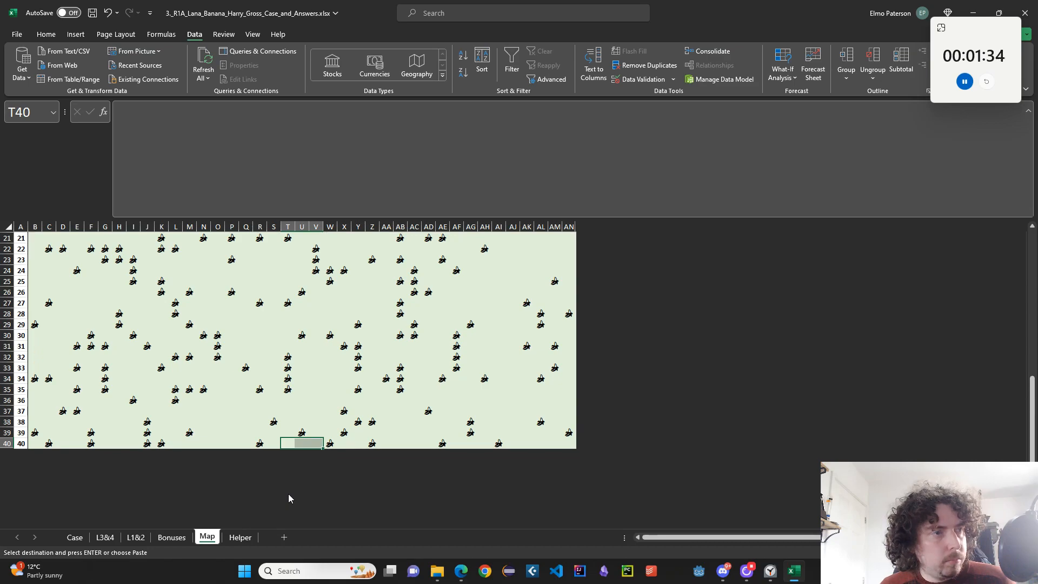
left_click(302, 432)
left_click(302, 421)
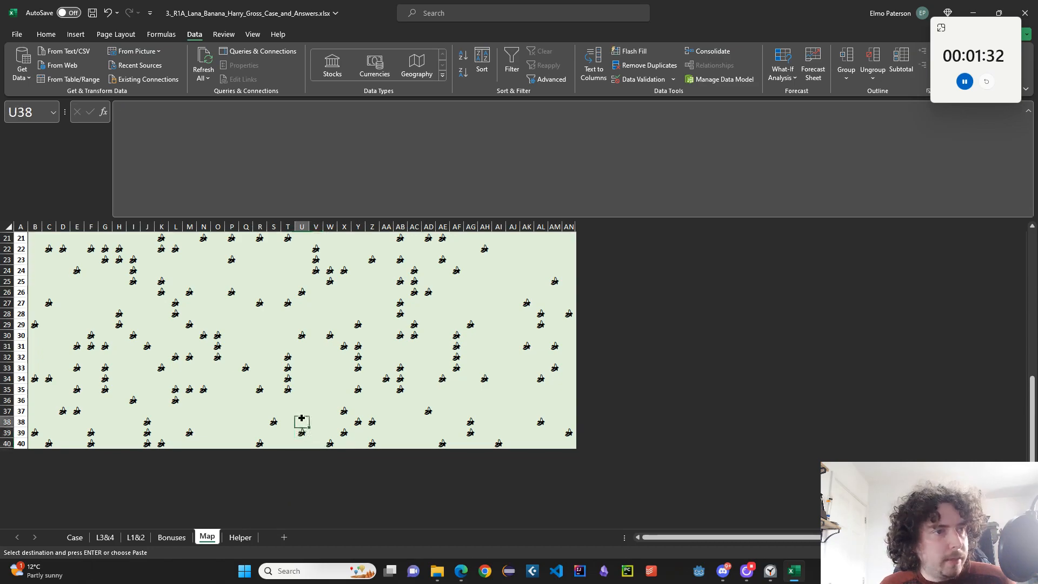
left_click(357, 421)
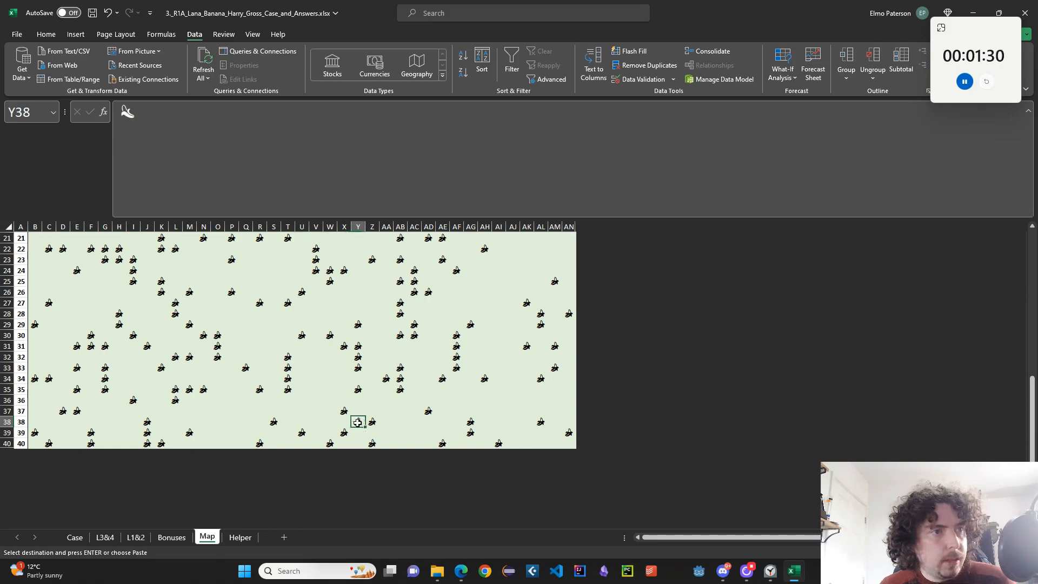
left_click(343, 434)
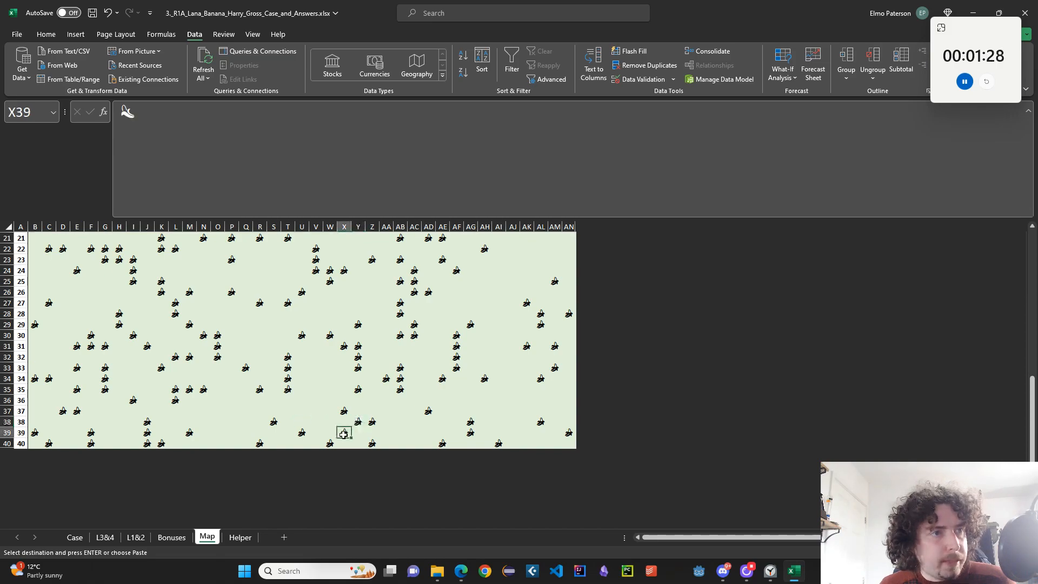
left_click_drag(331, 445, 356, 443)
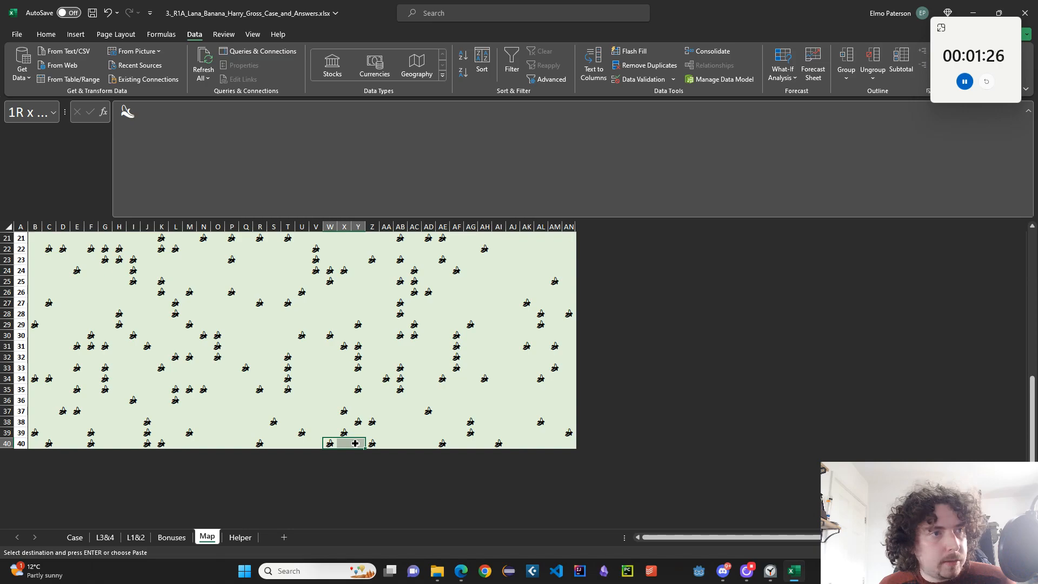
left_click_drag(355, 443, 355, 443)
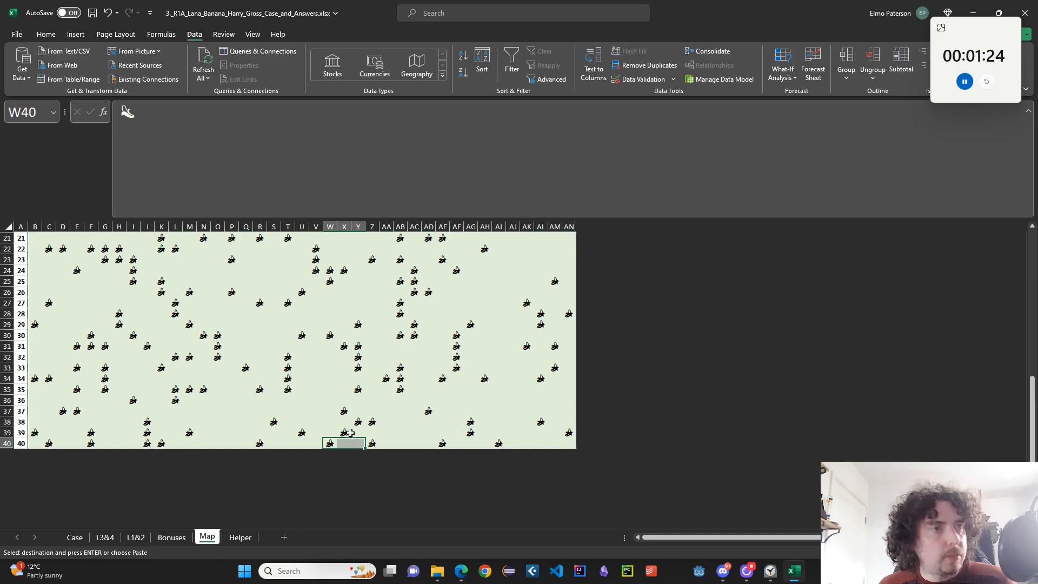
left_click(357, 421)
left_click(356, 430)
left_click_drag(344, 443, 381, 442)
left_click(365, 432)
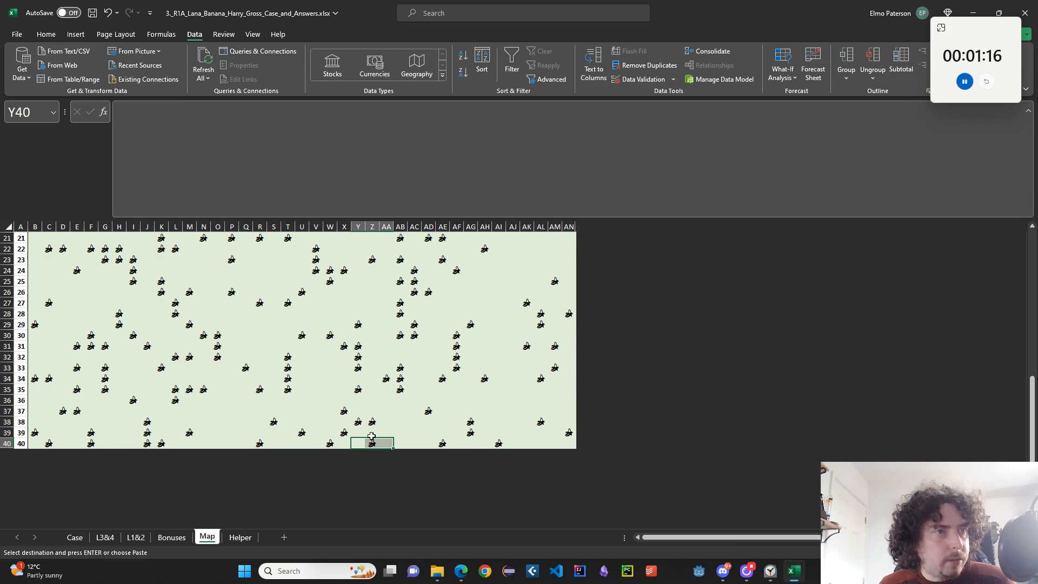
Check the banana cells X37, AB33 and AA34 on the Map and the cells Z35:AB35 reachable below
left_click(344, 411)
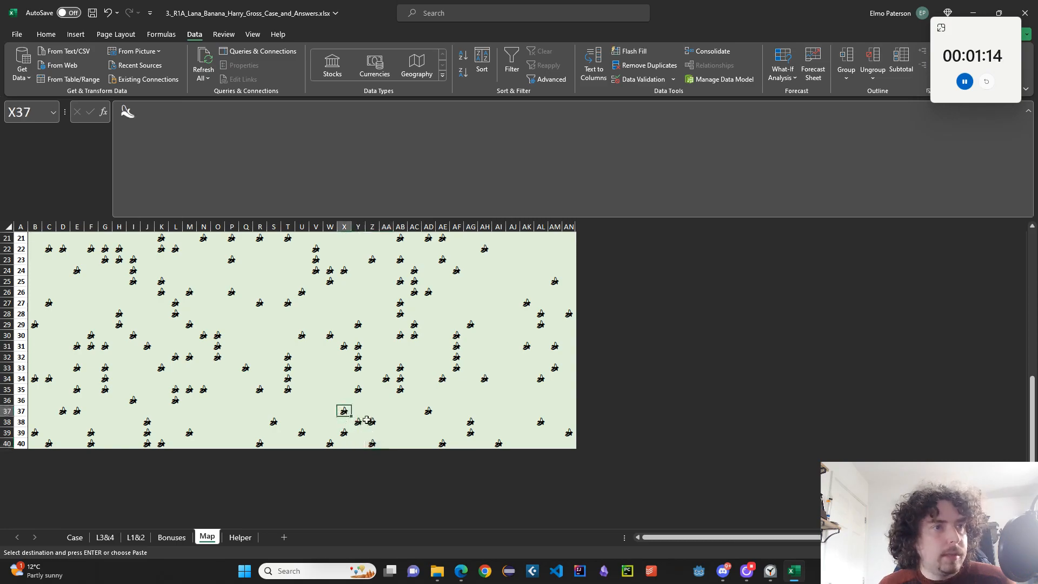
left_click(400, 368)
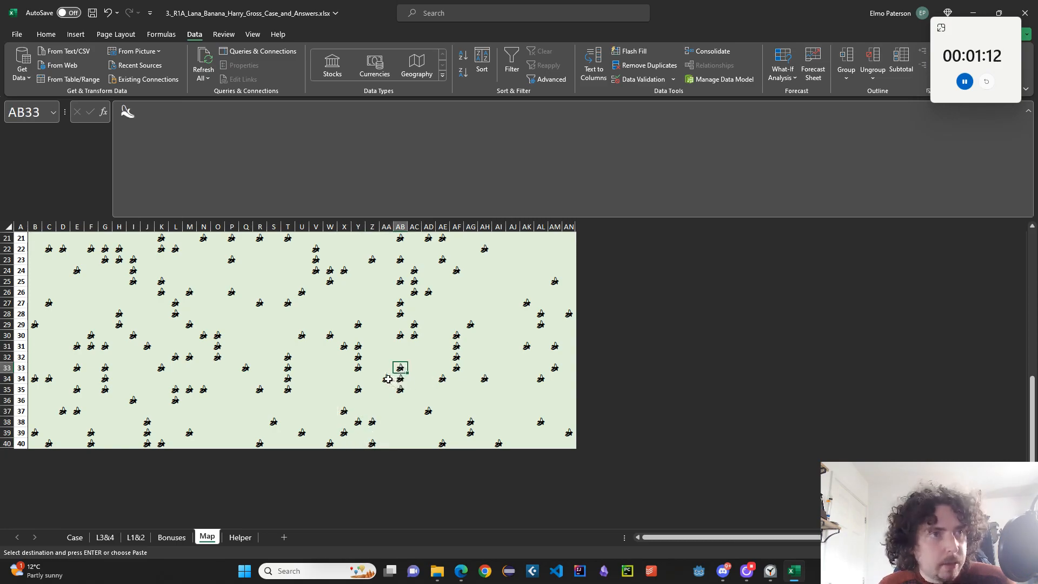
left_click(387, 378)
left_click_drag(371, 388, 397, 388)
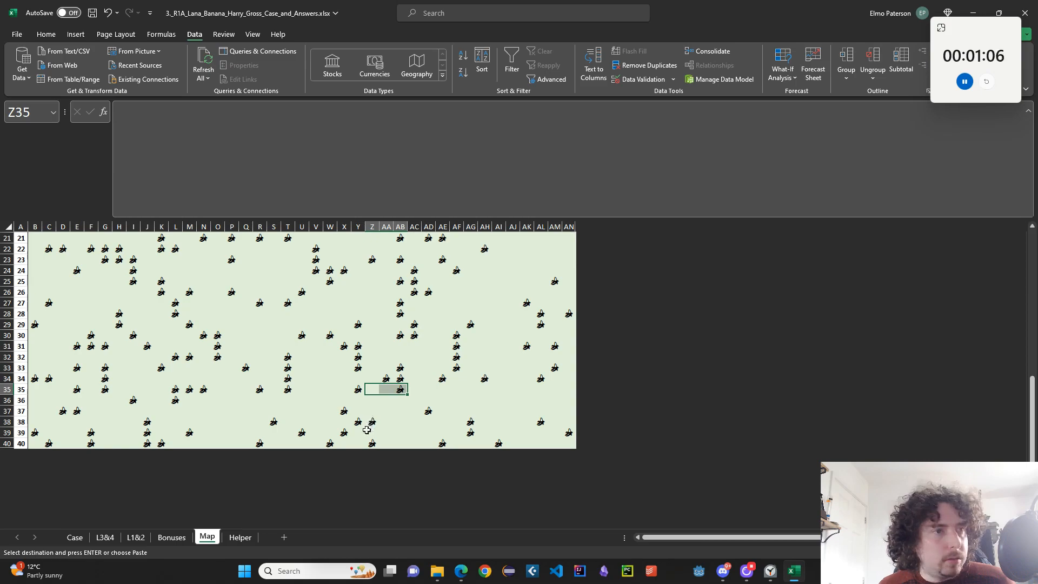
left_click(387, 378)
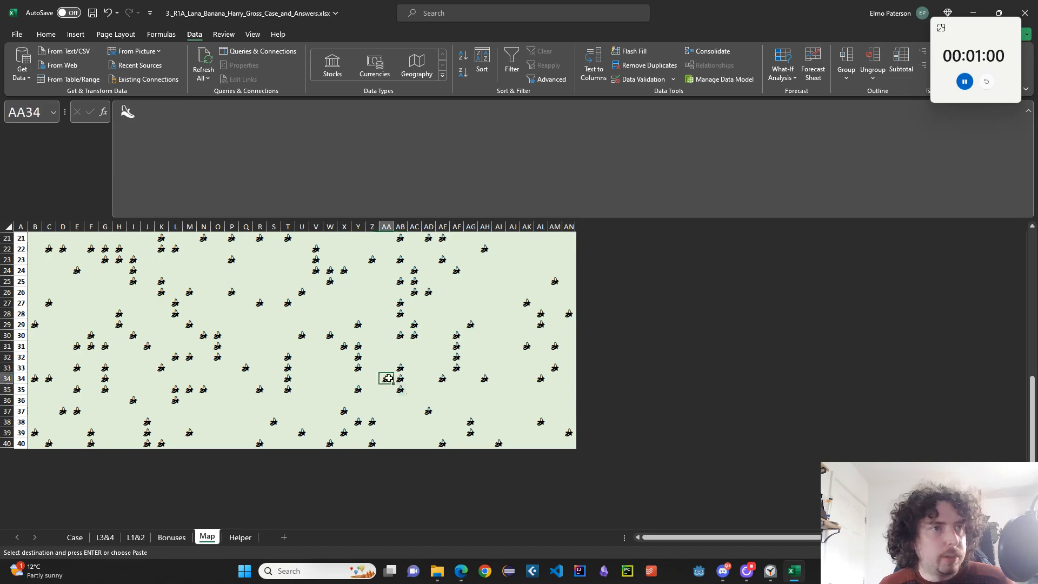
Read the Level 5 question and its answer table on the Case sheet
left_click(75, 537)
scroll(189, 473, "down", 15)
scroll(189, 473, "up", 8)
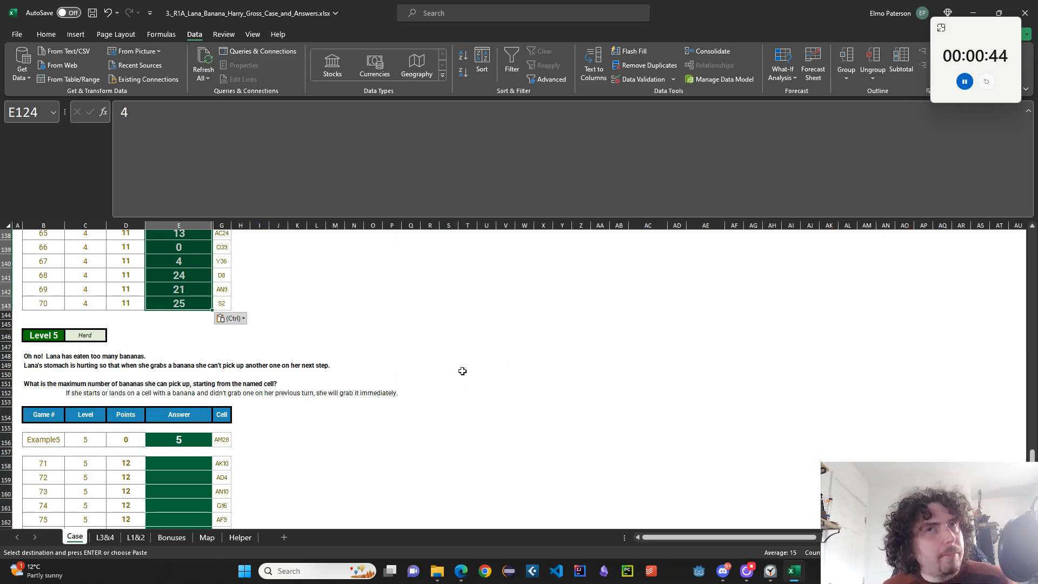
left_click(241, 383)
Set the font colour of the Current Score cell V34 on the Case sheet to Automatic
scroll(389, 454, "up", 12)
scroll(391, 449, "up", 20)
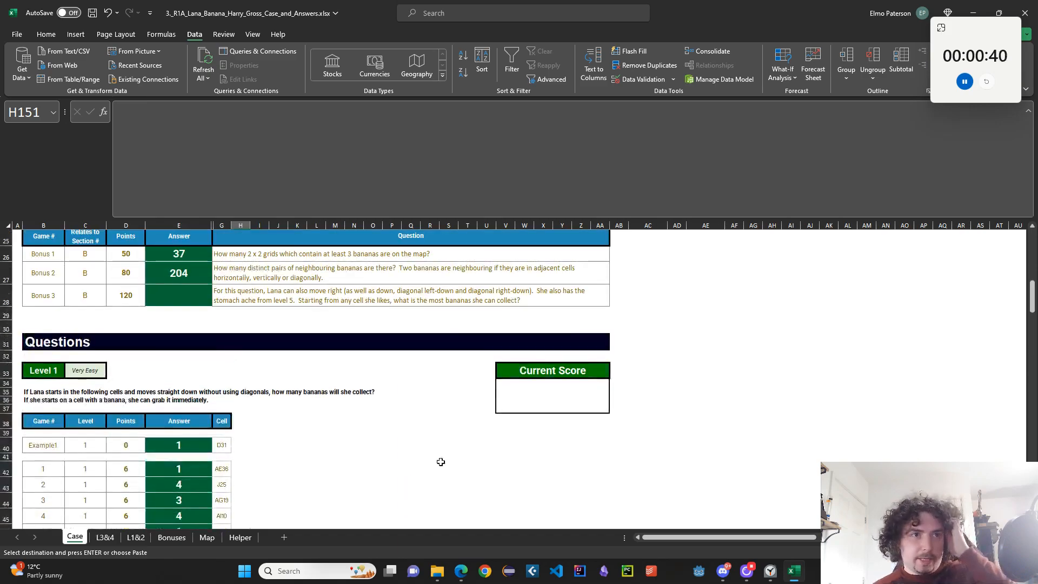
left_click(578, 396)
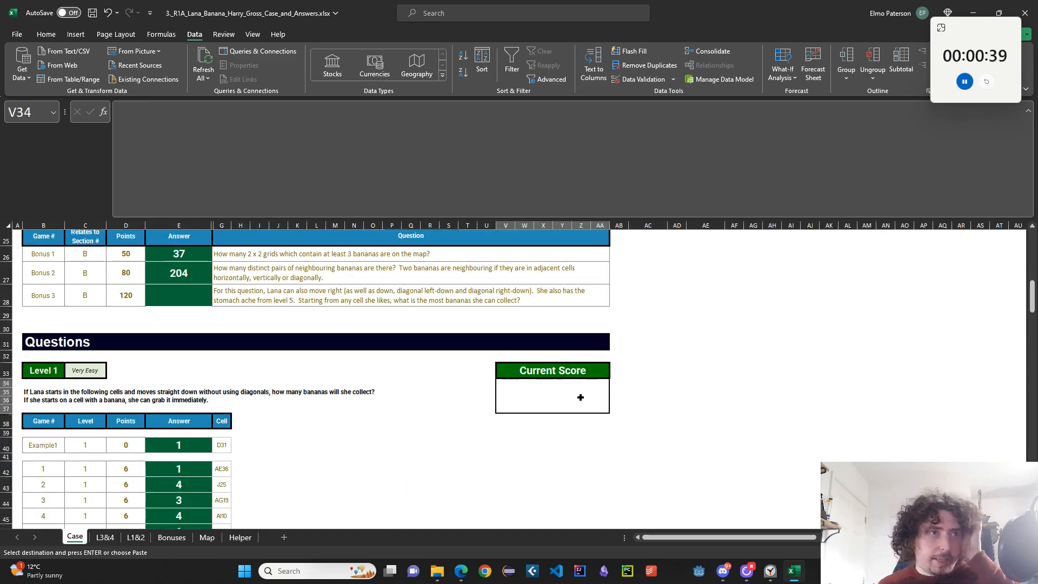
left_click(48, 34)
left_click(217, 72)
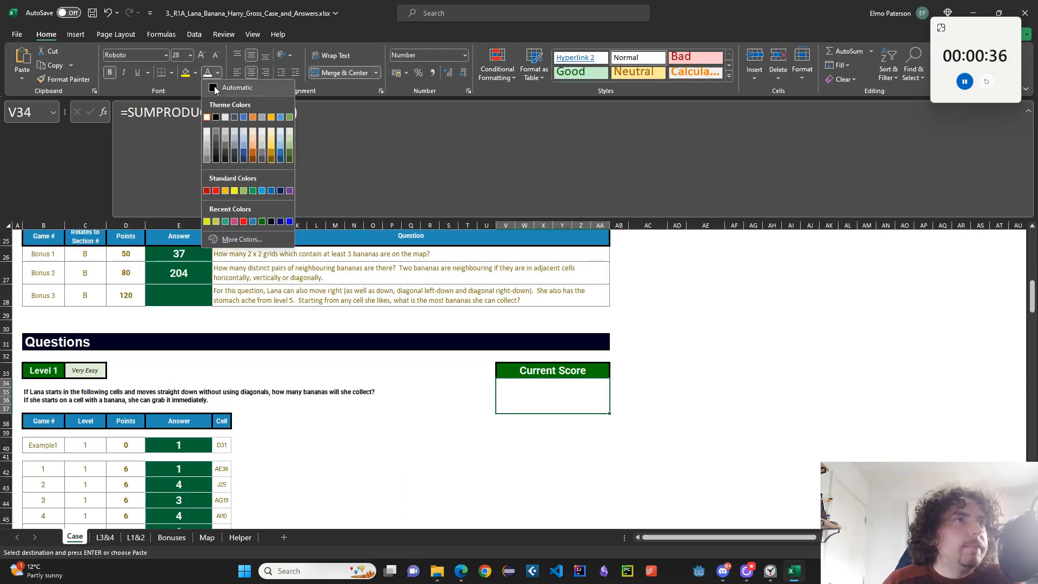
left_click(215, 88)
Unhide column F next to the answers on the Case sheet
scroll(443, 281, "down", 4)
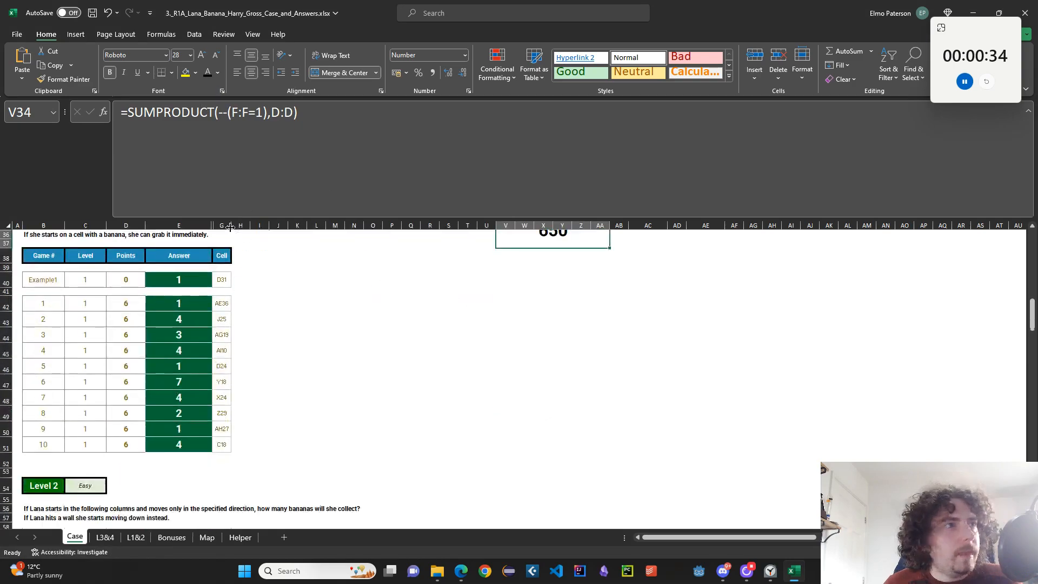
scroll(233, 229, "up", 1)
right_click(213, 225)
left_click(297, 424)
Review the correct and incorrect marks beside the answers on the Case sheet, focusing on Level 2 from E63
scroll(302, 421, "up", 3)
scroll(311, 420, "down", 10)
scroll(317, 410, "up", 1)
scroll(317, 410, "down", 20)
scroll(317, 408, "down", 5)
scroll(319, 406, "up", 20)
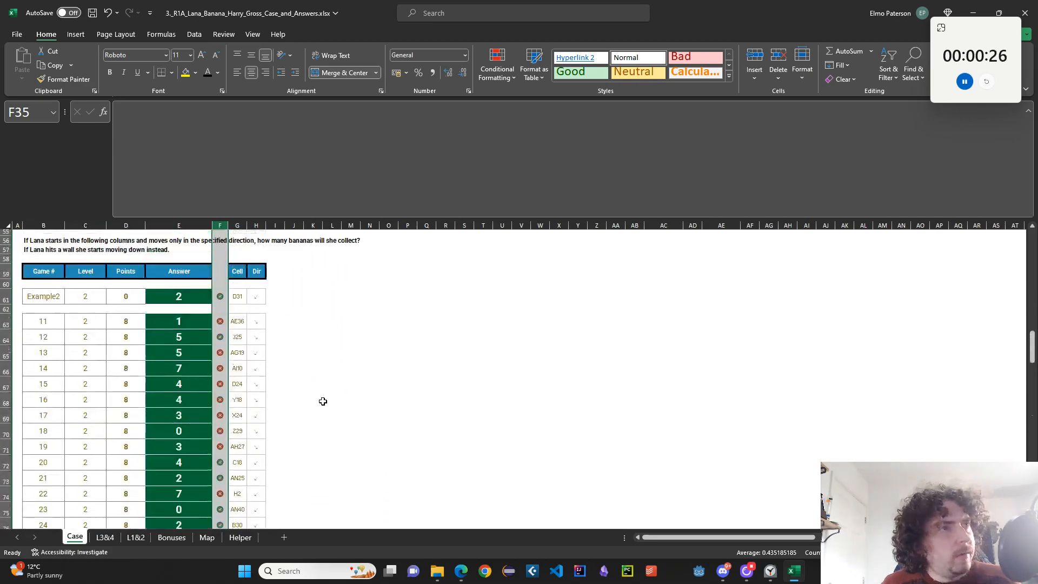
scroll(323, 401, "up", 1)
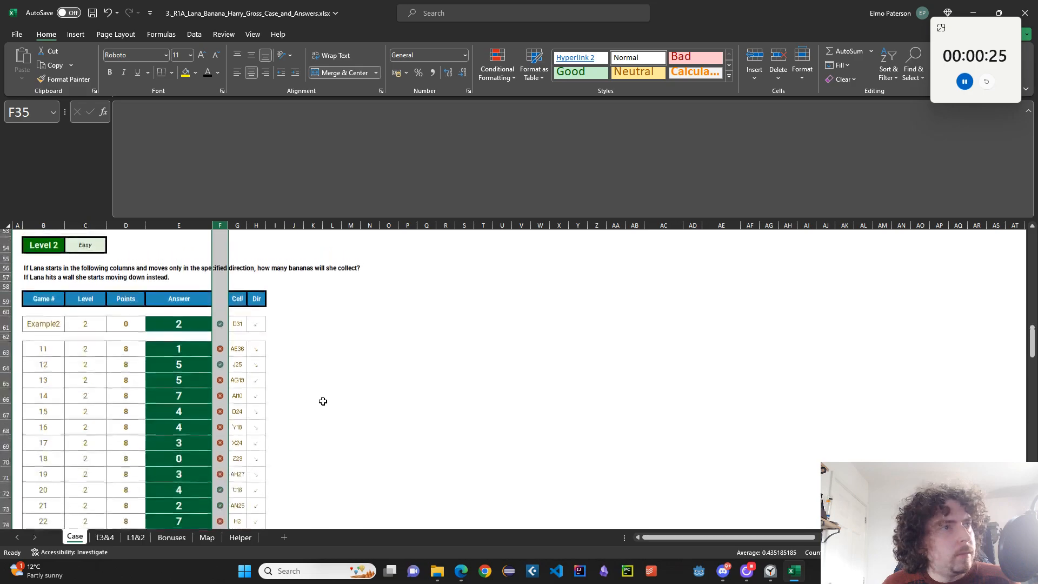
left_click(195, 348)
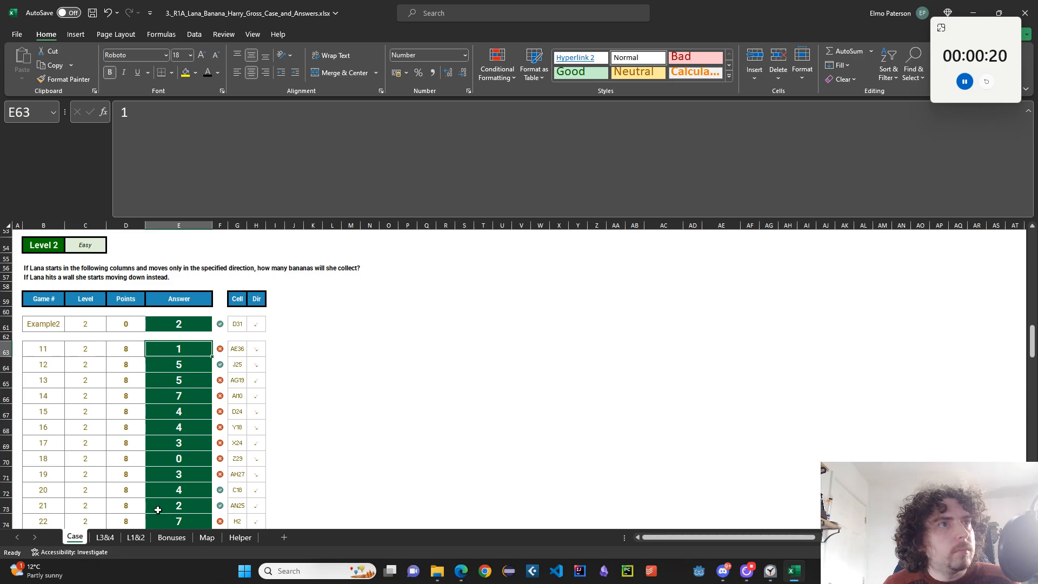
scroll(166, 486, "up", 1)
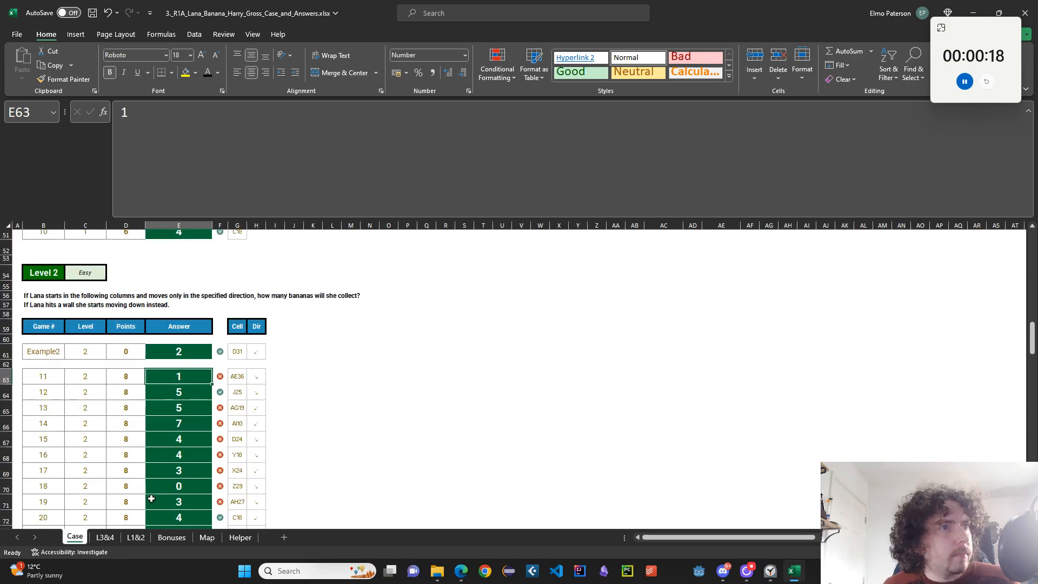
Set the Level in B2 of the L1&2 sheet to 2
left_click(136, 542)
scroll(154, 497, "up", 10)
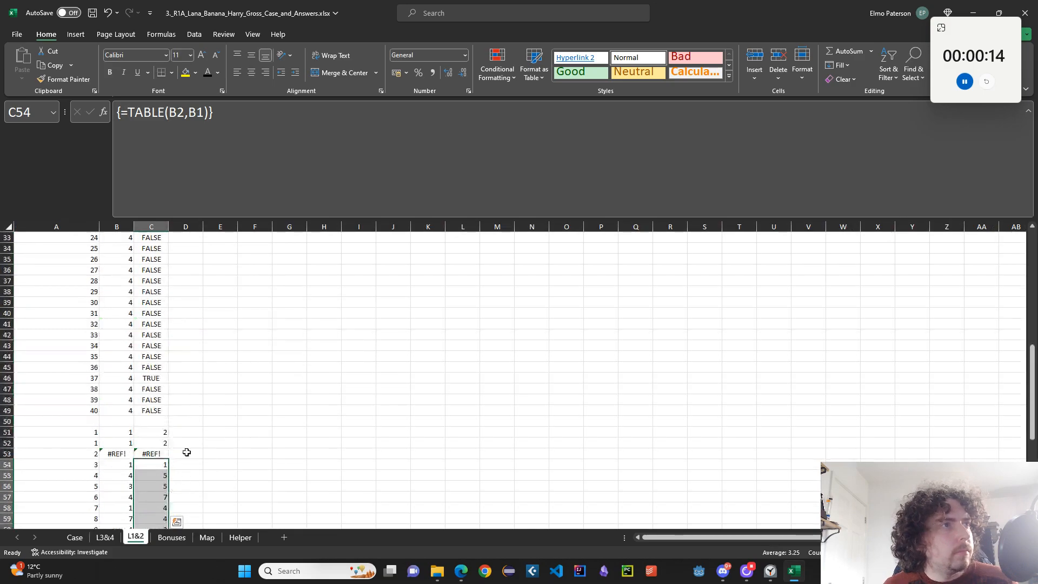
left_click(116, 250)
type("2")
left_click(195, 249)
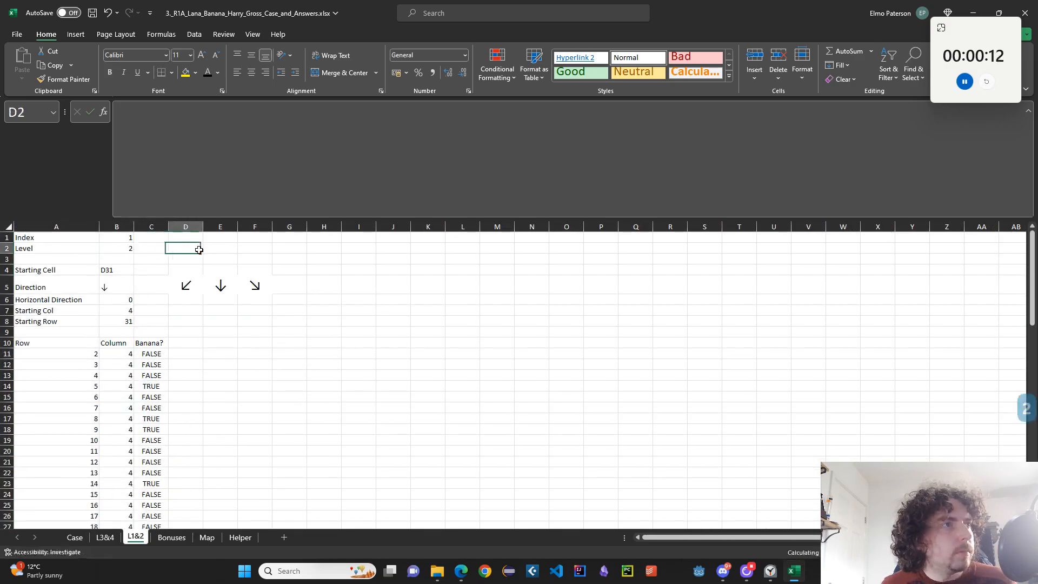
Inspect the row, column and banana calculations on L1&2 for the Level 2 example, and return to the Case sheet's Level 2 answers
scroll(148, 292, "down", 2)
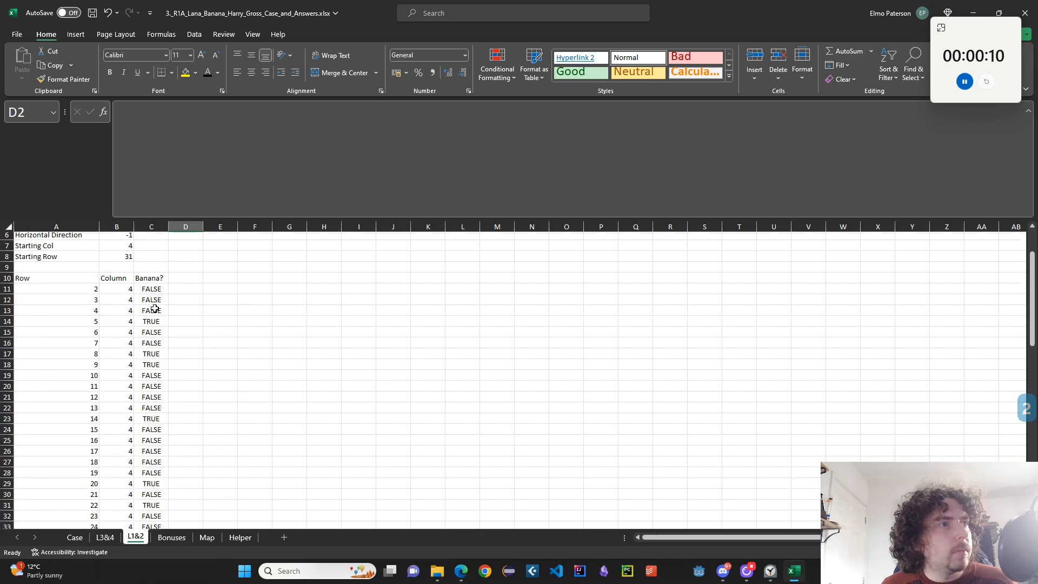
scroll(171, 314, "down", 9)
scroll(184, 333, "up", 10)
scroll(185, 340, "down", 11)
scroll(172, 388, "up", 5)
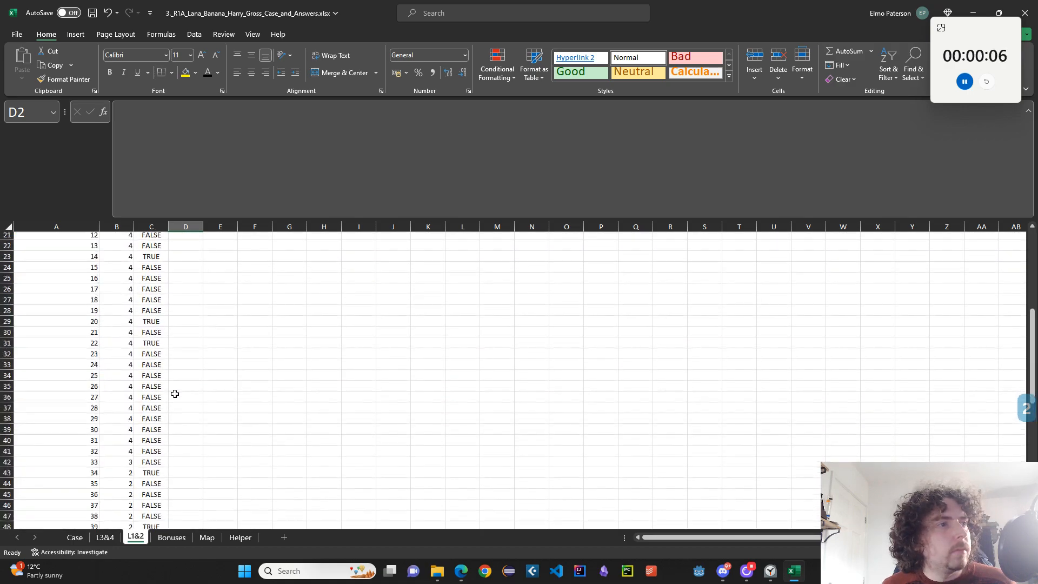
scroll(189, 421, "up", 7)
left_click(75, 537)
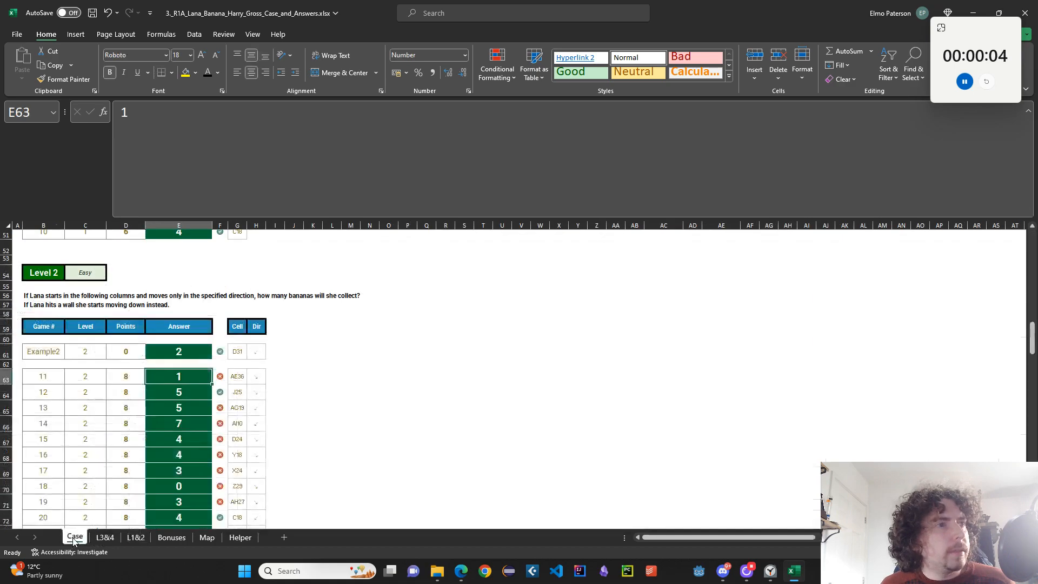
Look over the Helper grid and find the area around the Level 2 starting cell AE36 on the Map
left_click(246, 542)
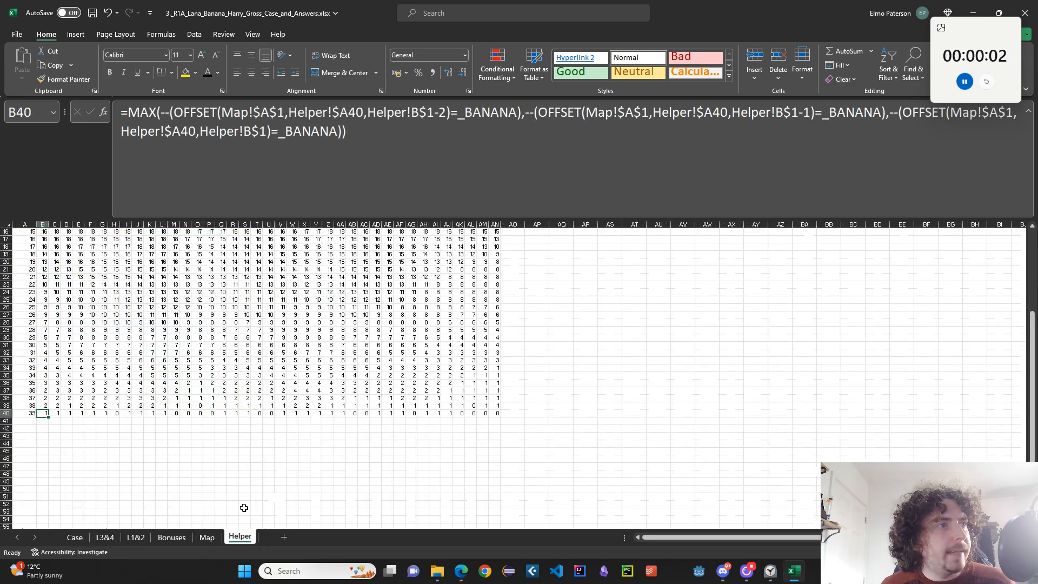
left_click(207, 537)
scroll(371, 314, "up", 2)
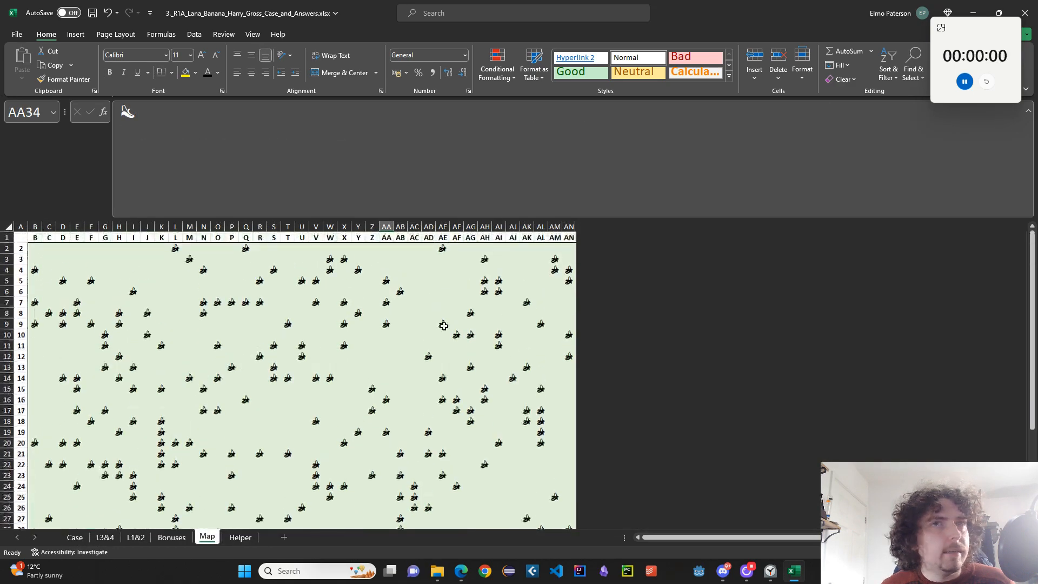
left_click(447, 266)
scroll(442, 395, "down", 4)
scroll(441, 395, "down", 2)
left_click(441, 387)
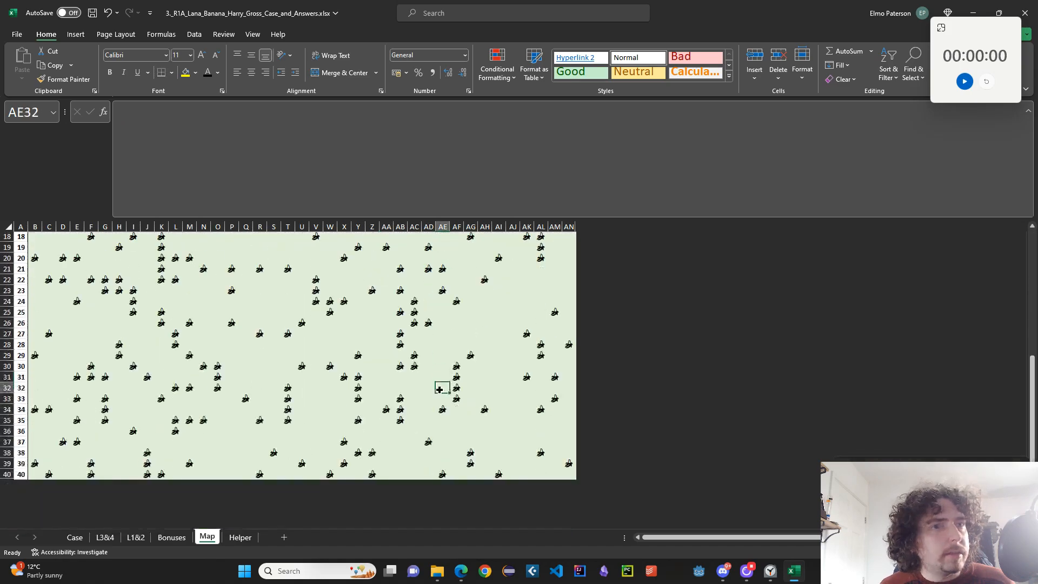
left_click(429, 418)
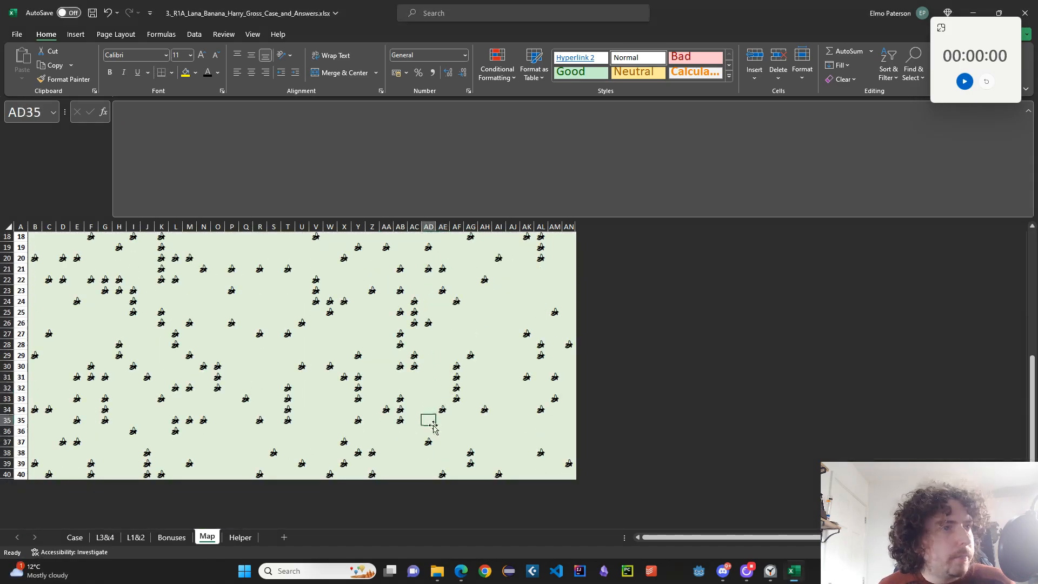
Trace the diagonal down-right path on the Map from AE36 to AI40
left_click(444, 427)
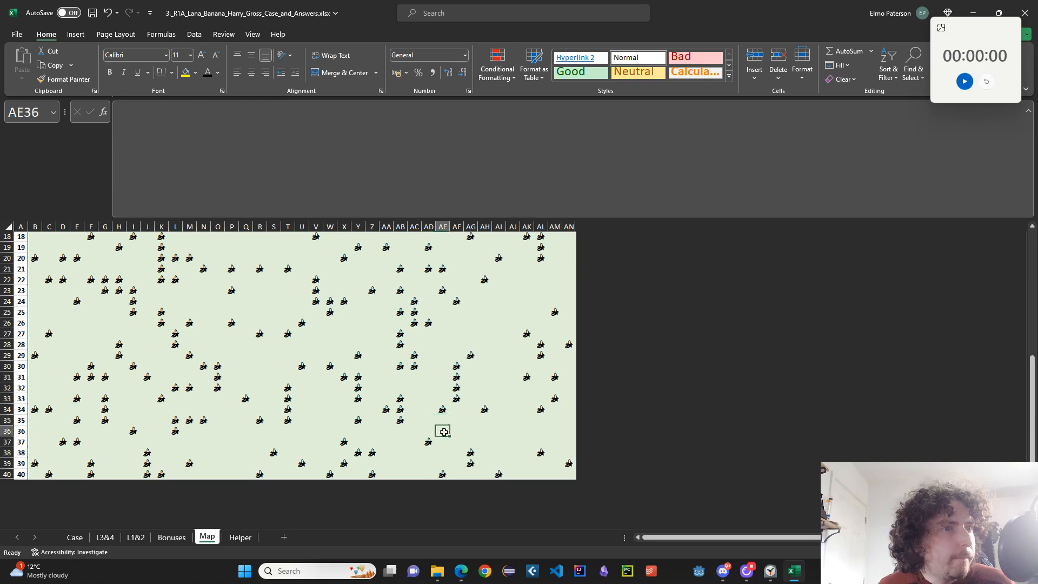
key("Down")
key("Right")
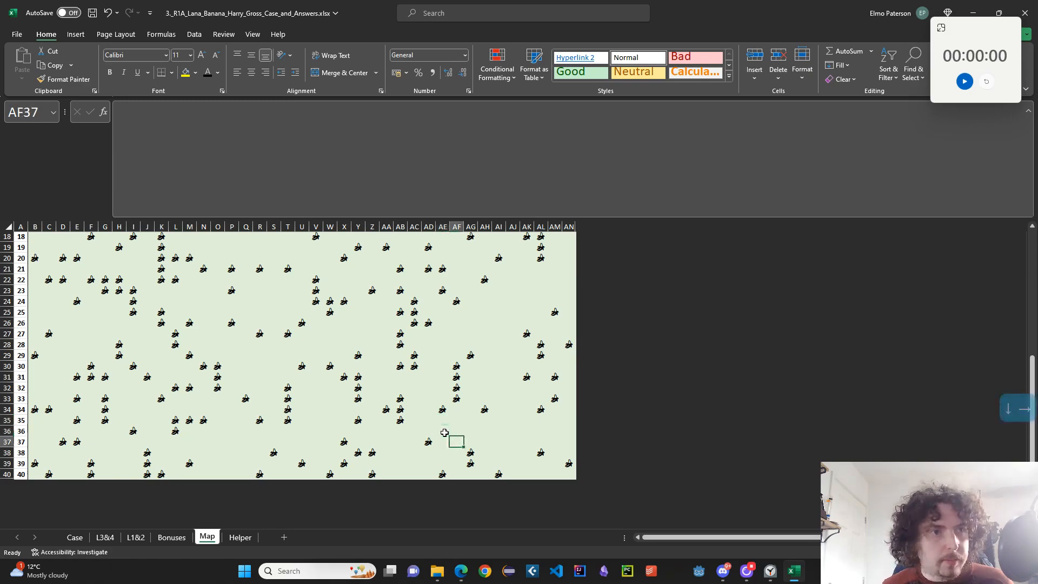
key("Down")
key("Right")
key("Down")
key("Right")
key("Down")
key("Right")
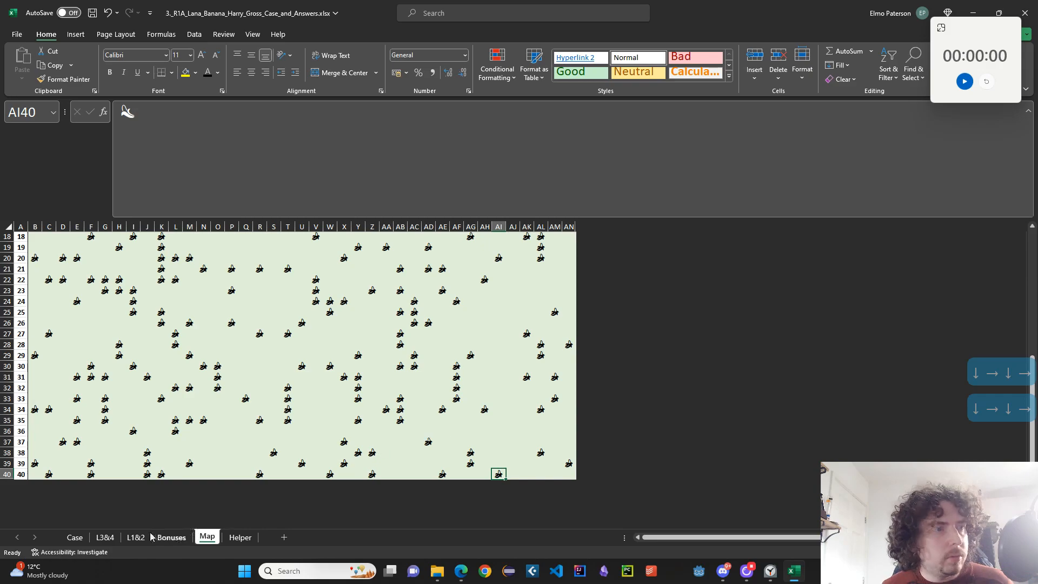
Return to the L1&2 sheet and set the Index in B1 to 3
left_click(75, 537)
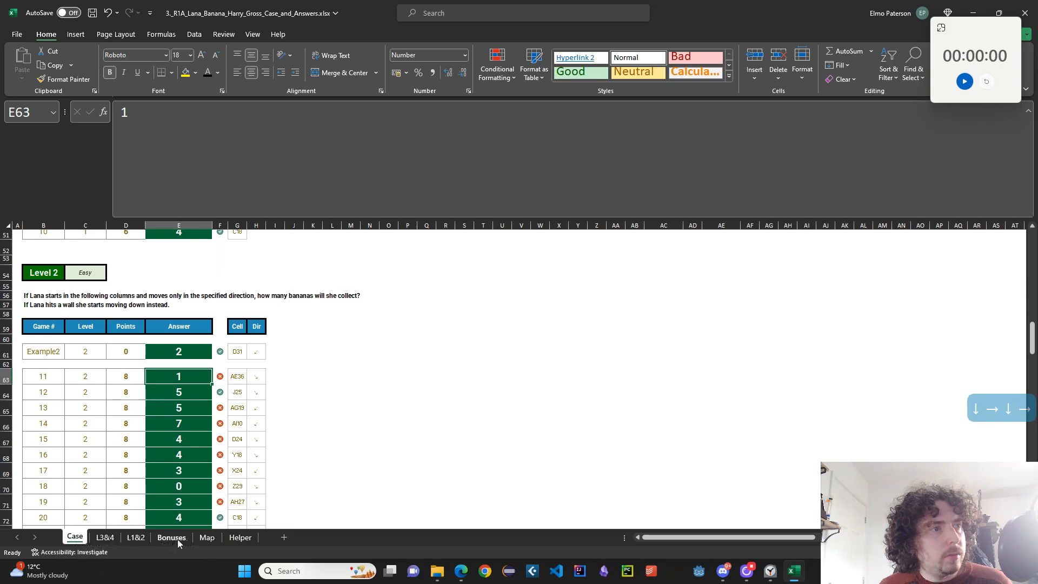
left_click(135, 537)
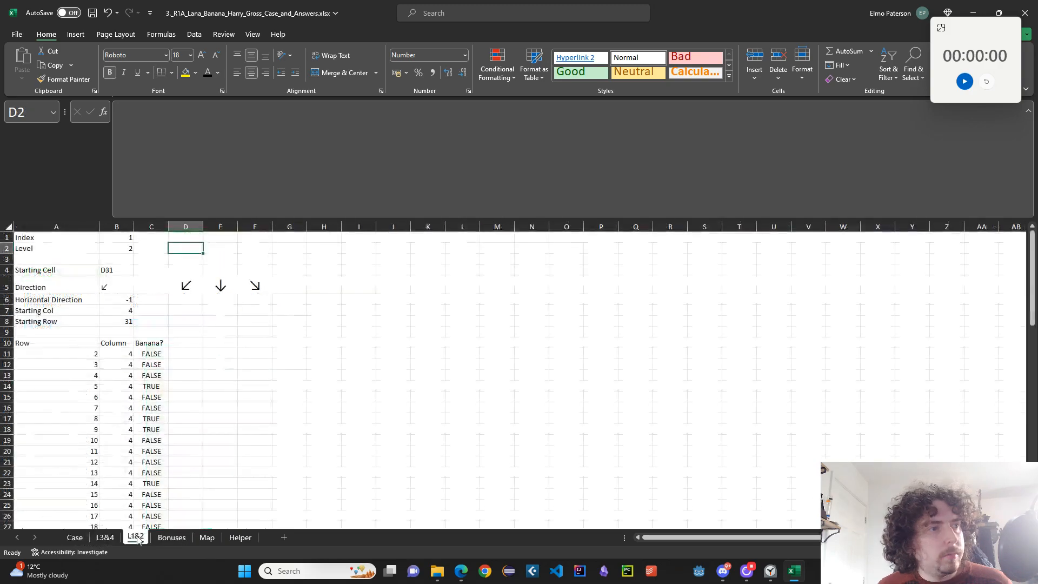
left_click(120, 240)
scroll(212, 359, "down", 2)
scroll(212, 360, "up", 2)
type("3")
left_click(215, 357)
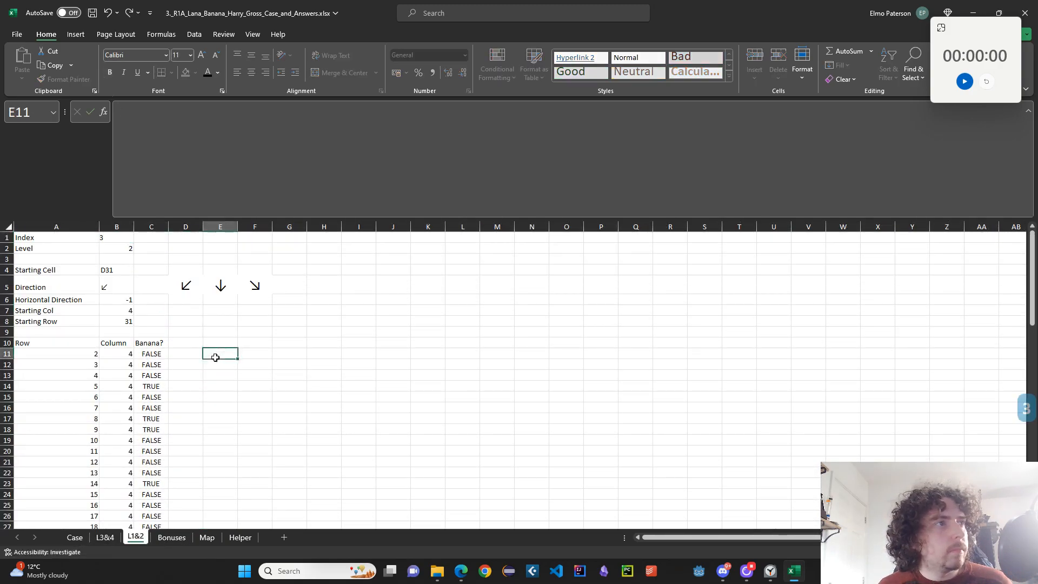
Inspect the horizontal direction formula in B6 and the banana checks in C11 and C45 for this starting cell
scroll(181, 371, "down", 1)
scroll(179, 371, "up", 1)
left_click(127, 301)
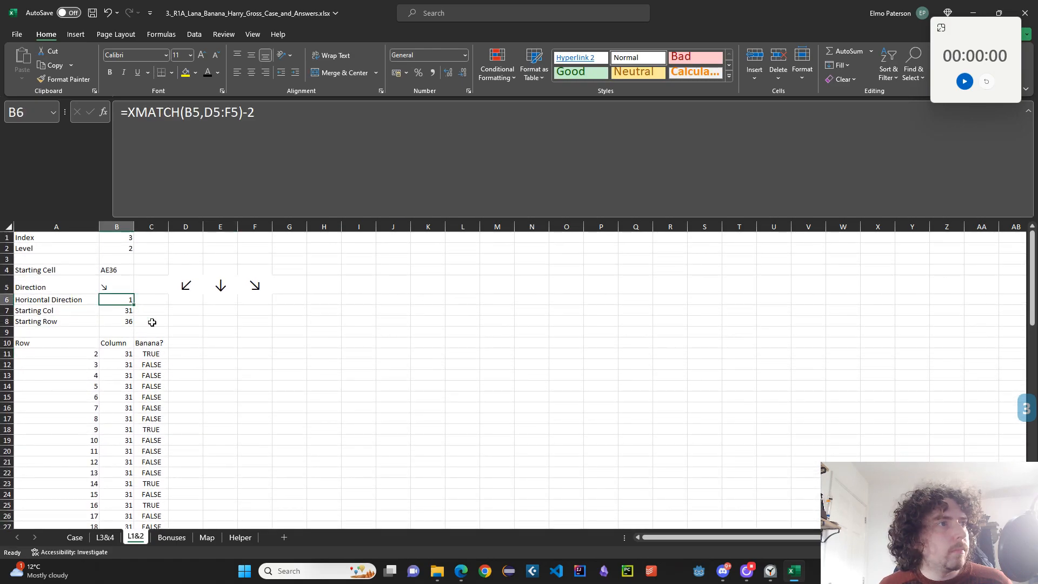
scroll(162, 338, "down", 1)
left_click(142, 320)
scroll(308, 348, "down", 7)
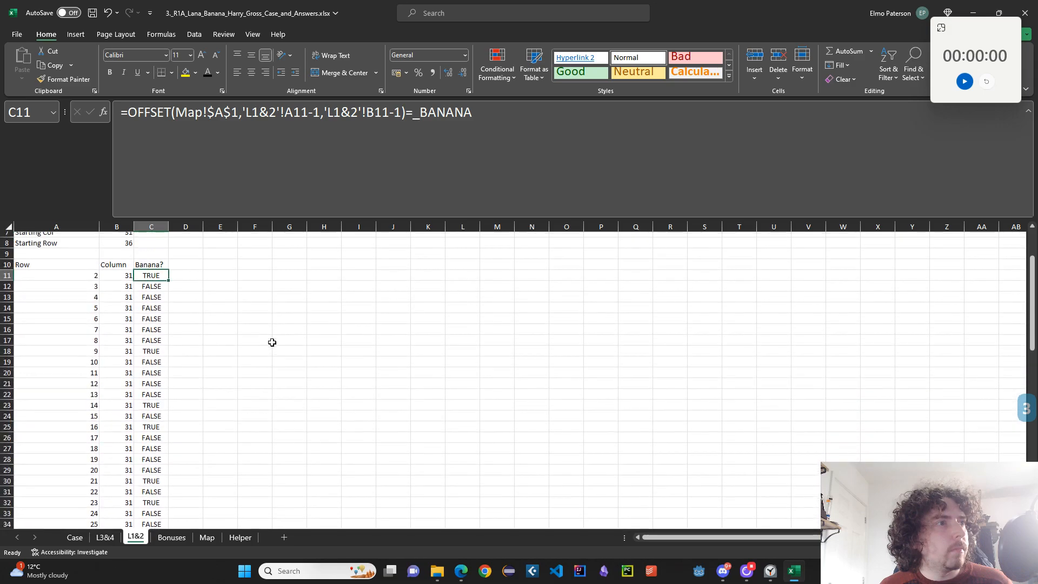
left_click(157, 461)
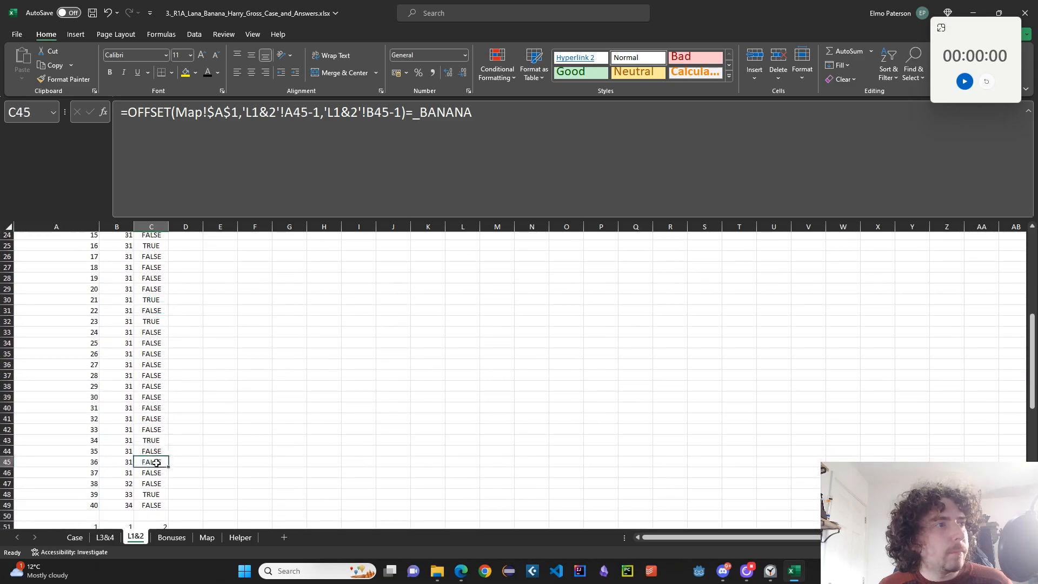
Trace the cell references of the column formulas in B46 and B20 back to the starting row, column and direction
left_click(121, 472)
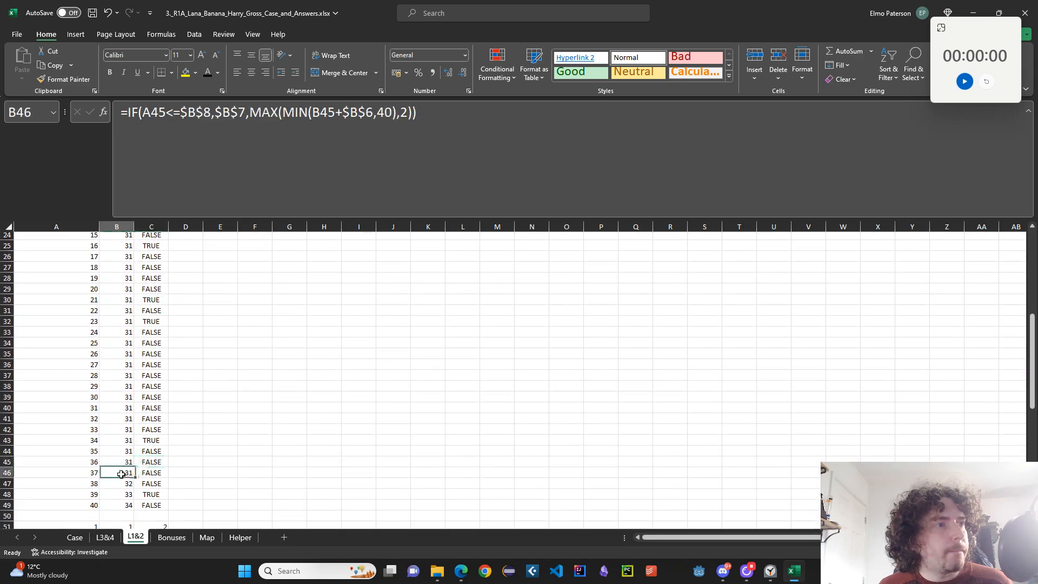
left_click(212, 184)
key("Escape")
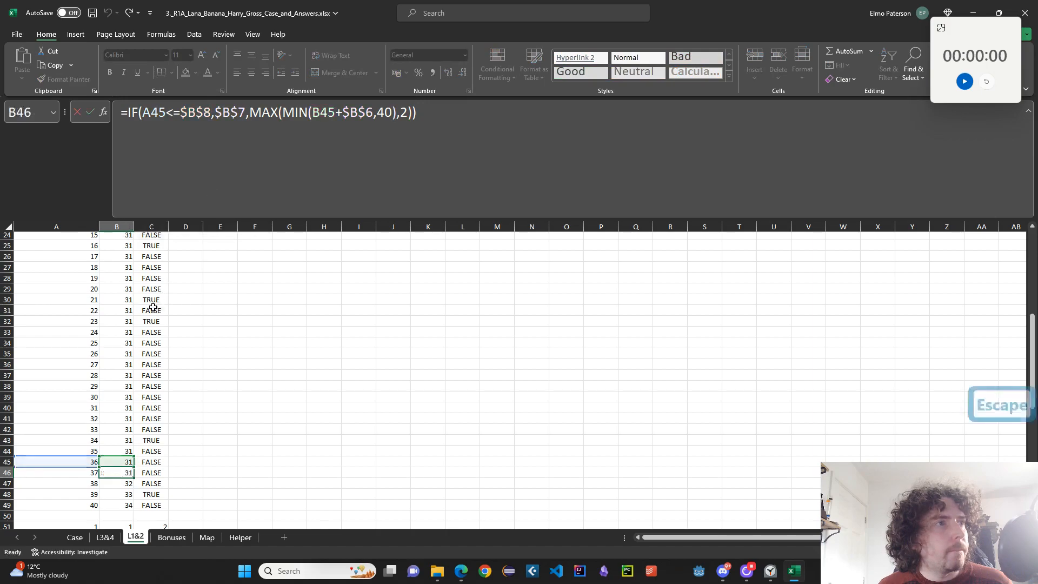
scroll(149, 306, "up", 3)
left_click(125, 292)
scroll(127, 292, "up", 2)
left_click(172, 177)
scroll(187, 335, "up", 1)
scroll(187, 334, "up", 3)
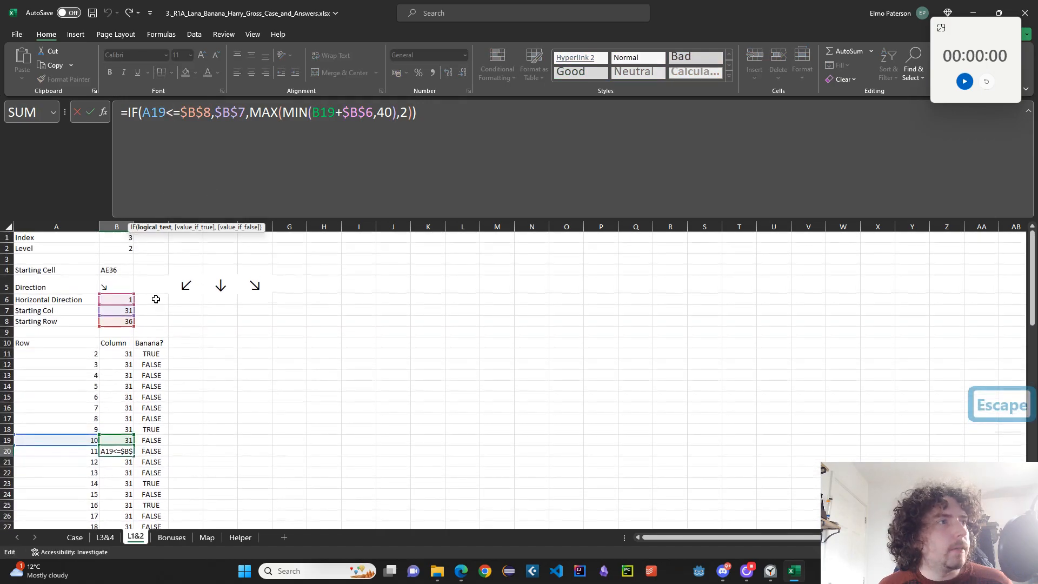
Examine the first filled column formula in B12, checking which row its starting-row test refers to
key("Escape")
left_click(120, 375)
double_click(121, 376)
key("Escape")
key("Up")
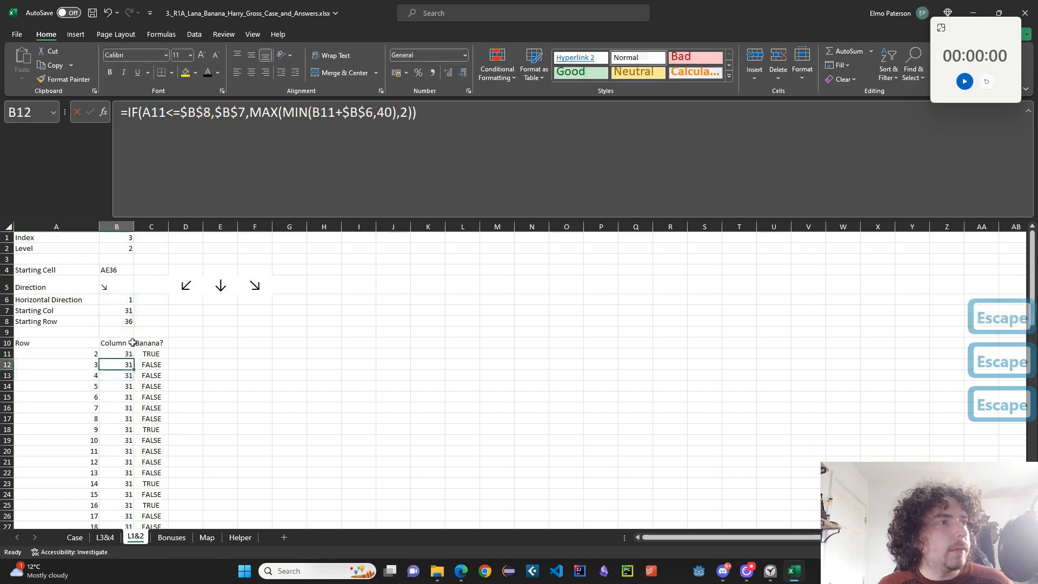
left_click(220, 135)
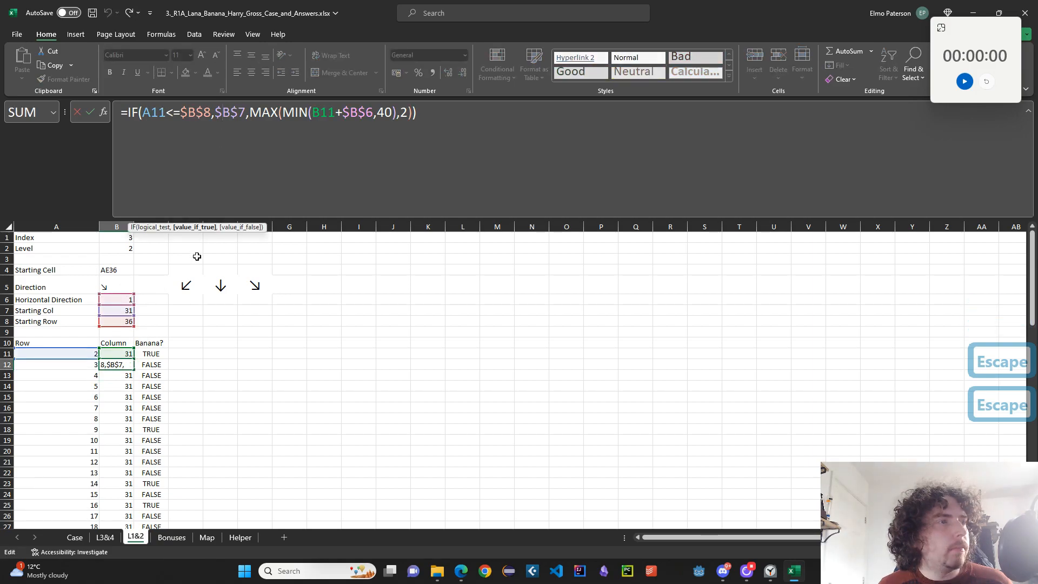
key("Escape")
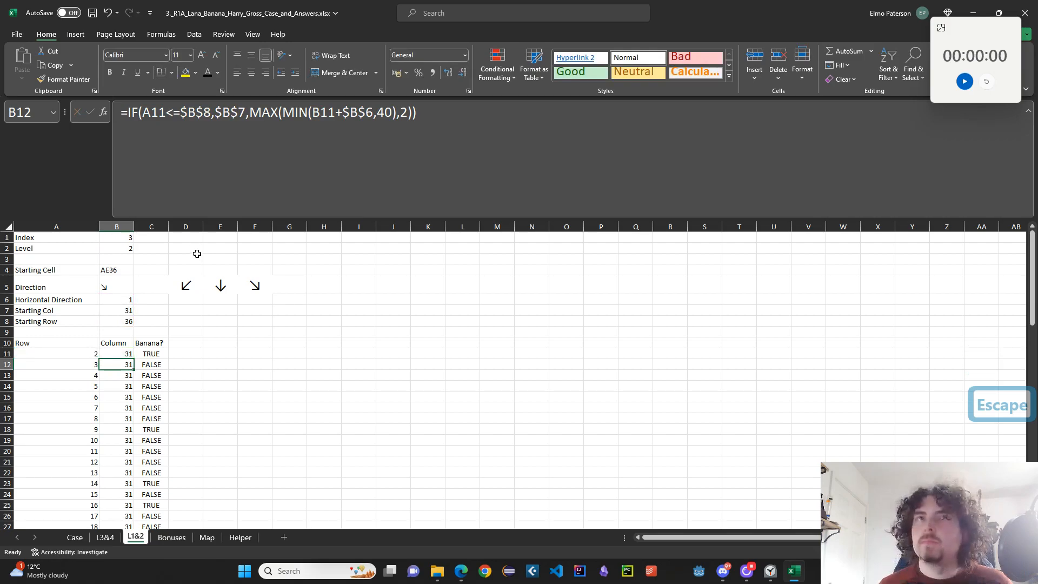
Switch to the web browser and go to the address suggested for "fm"
key("alt+Tab")
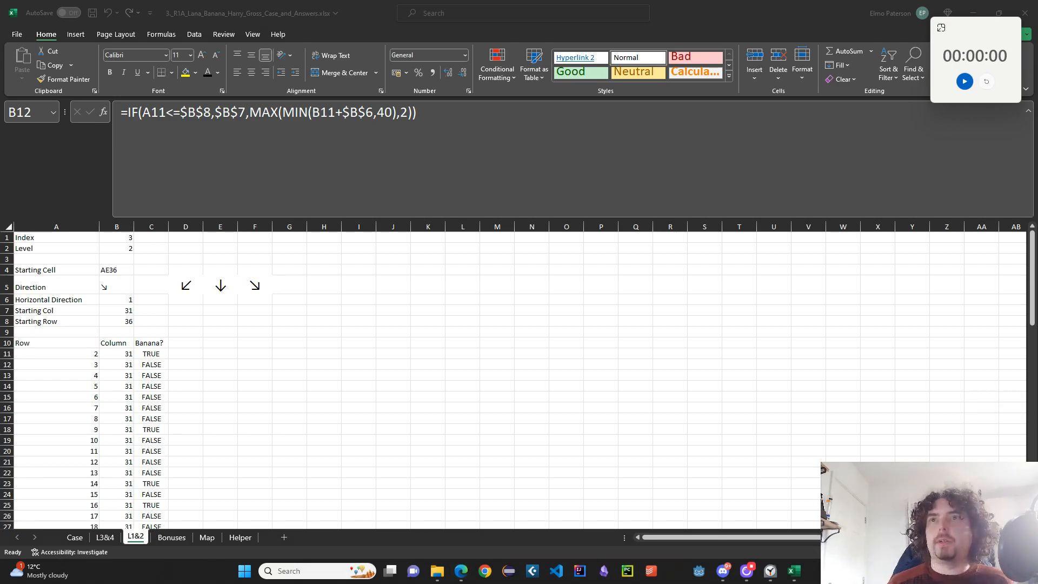
type("fm")
key("Return")
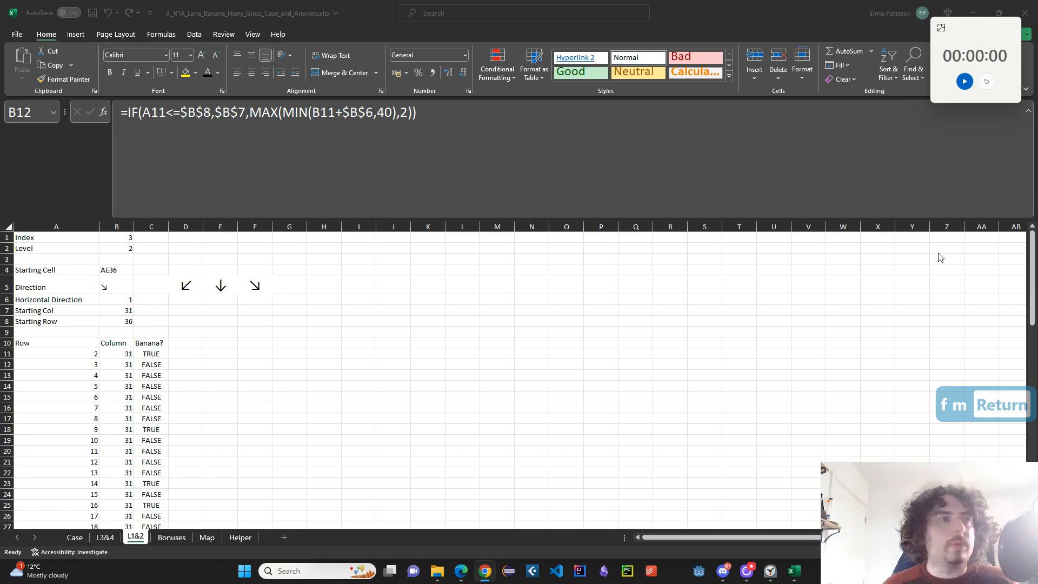
Review the answer checks on the Case sheet from Level 2 down to the end of Level 4
left_click(76, 537)
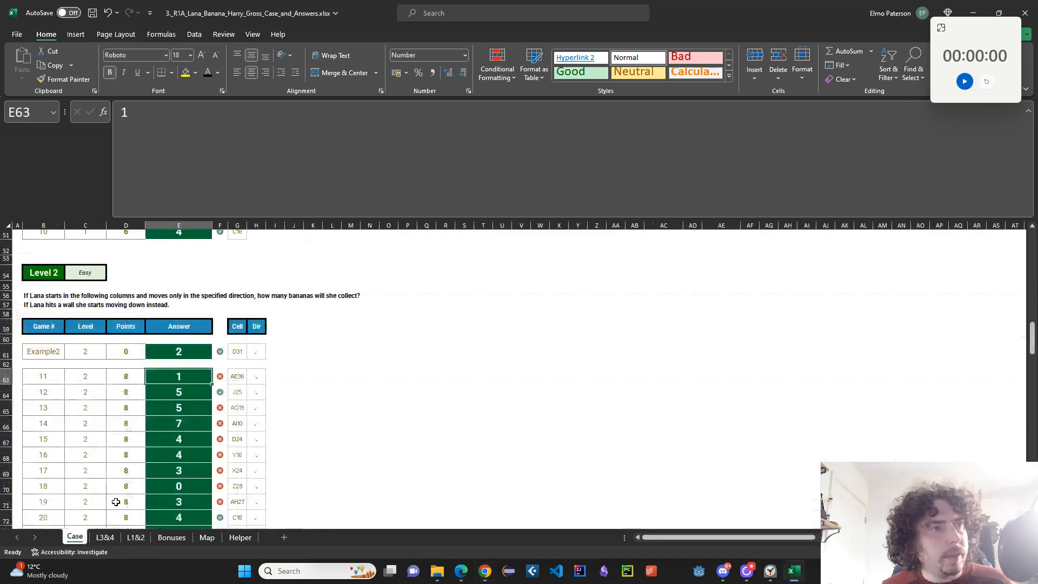
scroll(116, 502, "down", 20)
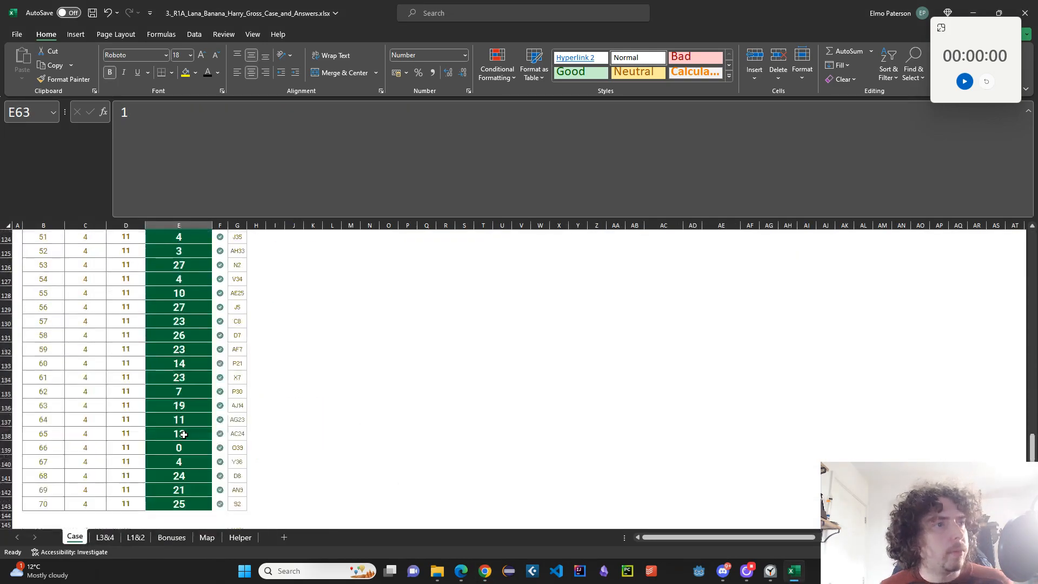
scroll(183, 434, "up", 1)
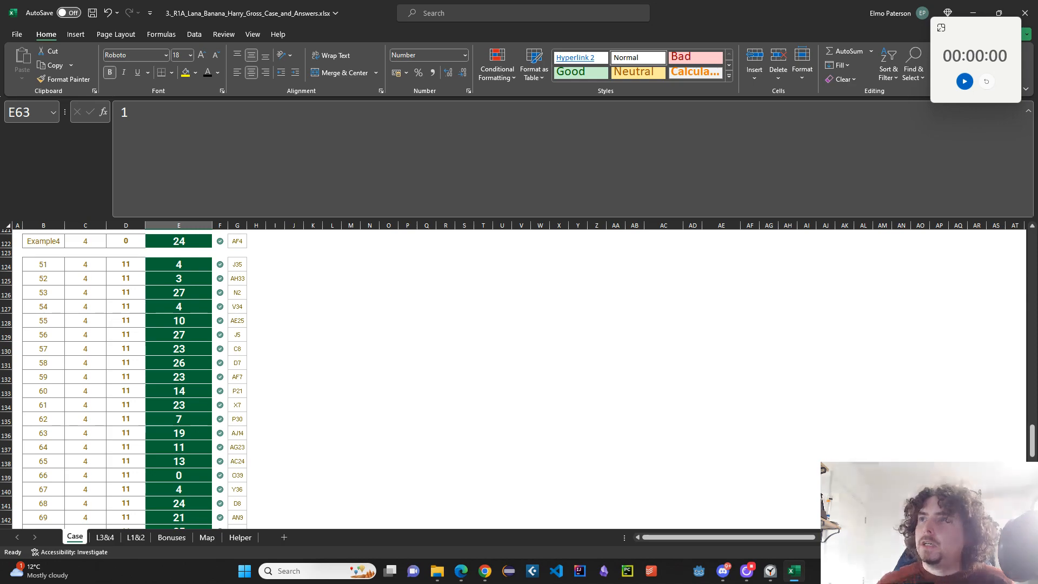
Switch to the browser showing the MEWC Main Draw and maximise its window on this screen
key("alt+Tab")
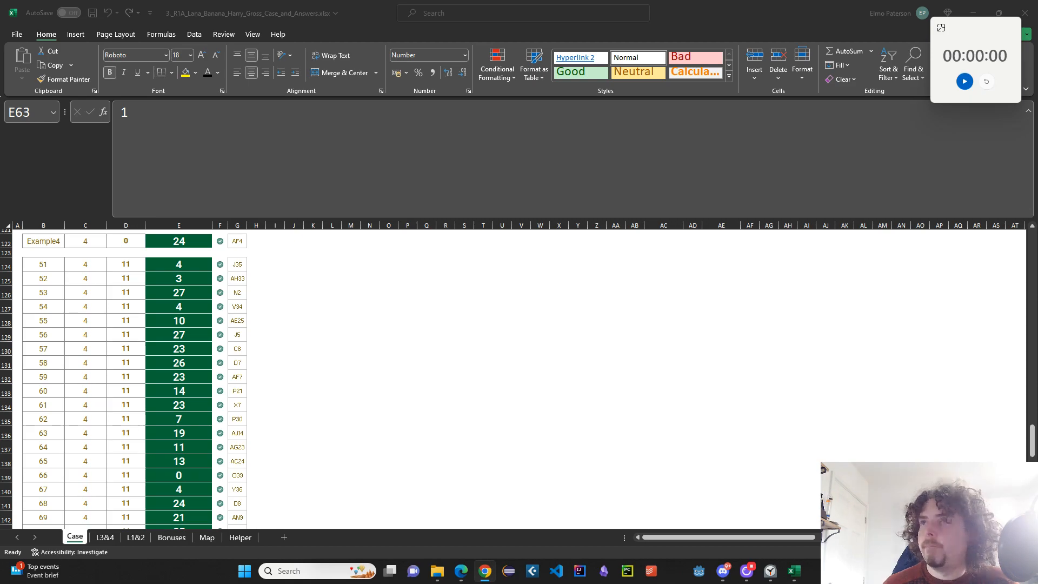
left_click_drag(679, 234, 554, 110)
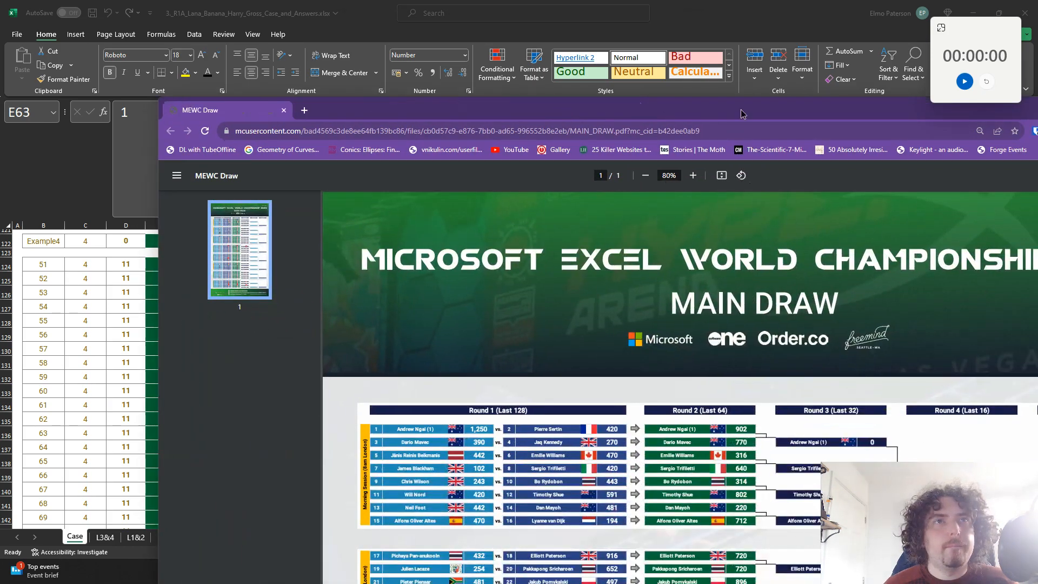
double_click(740, 112)
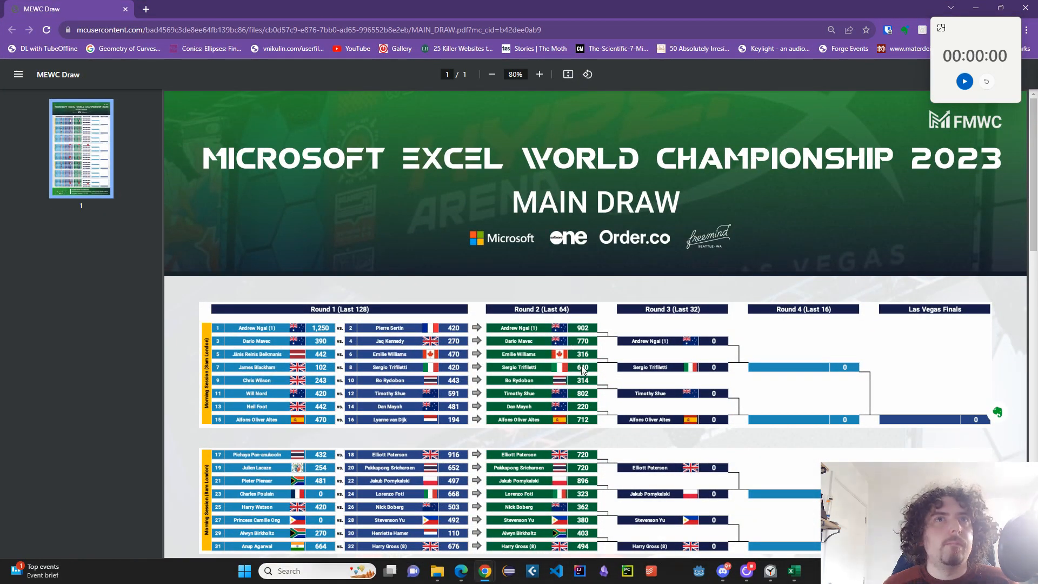
Examine the Round 1 and Round 2 scores across all groups of the championship draw
scroll(582, 370, "down", 5)
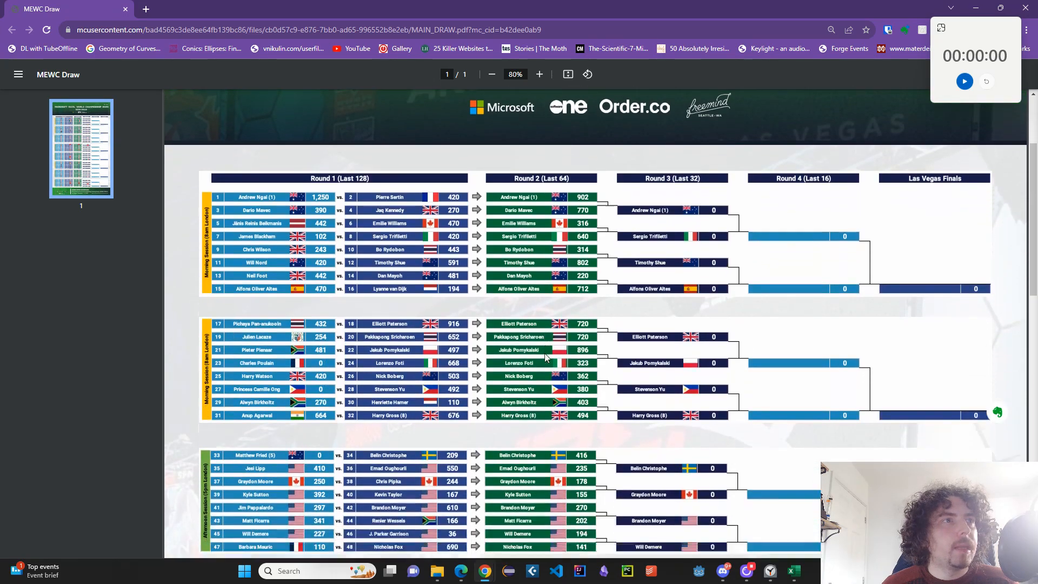
scroll(451, 370, "down", 1)
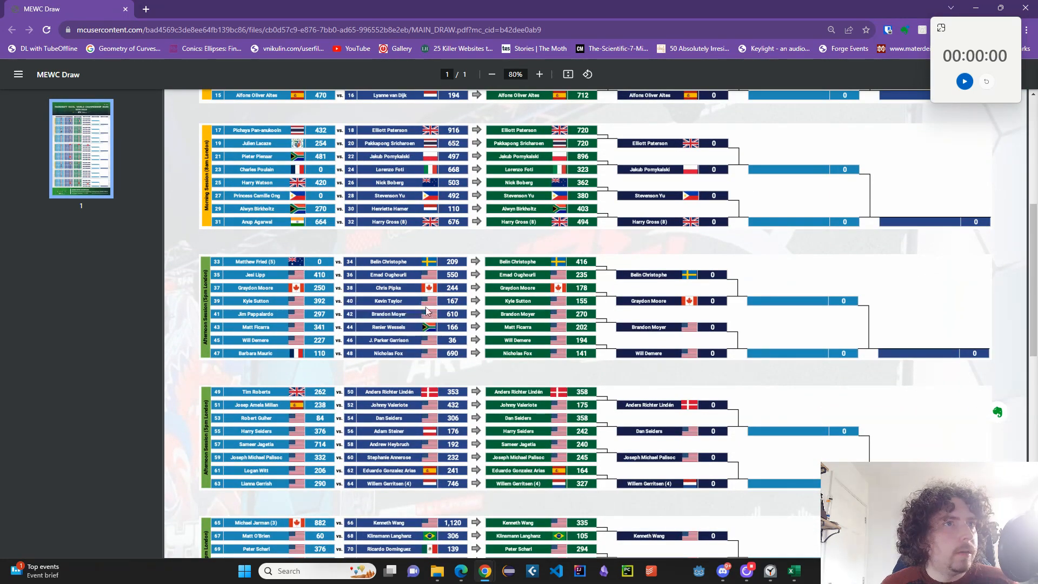
scroll(338, 397, "down", 2)
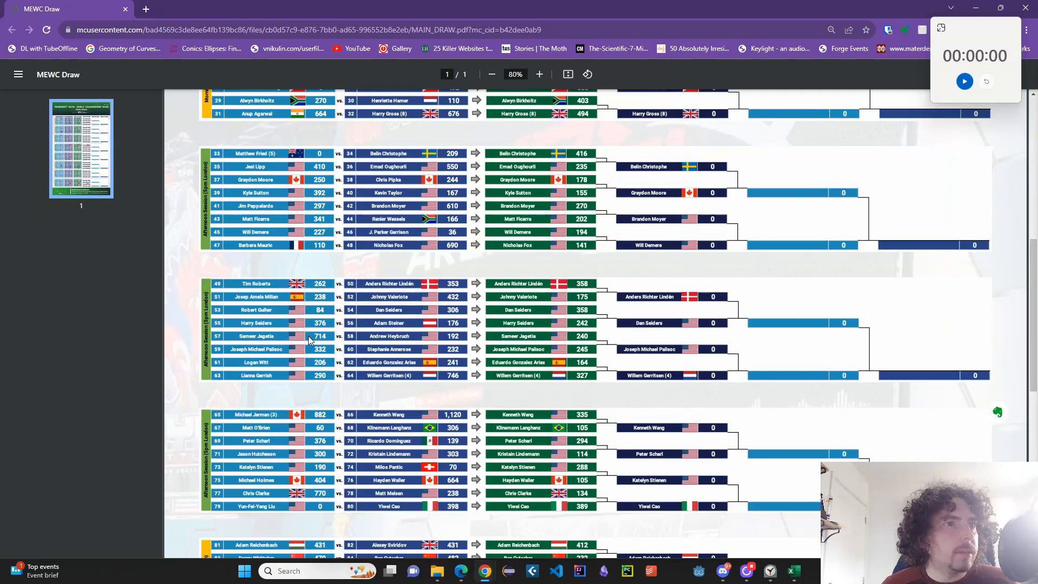
scroll(379, 389, "down", 1)
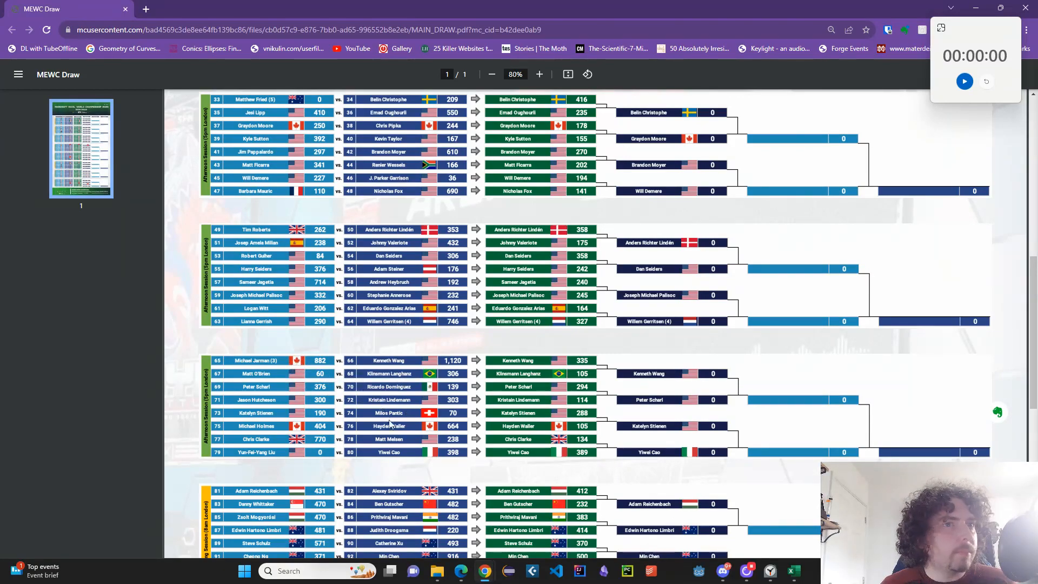
scroll(394, 431, "down", 1)
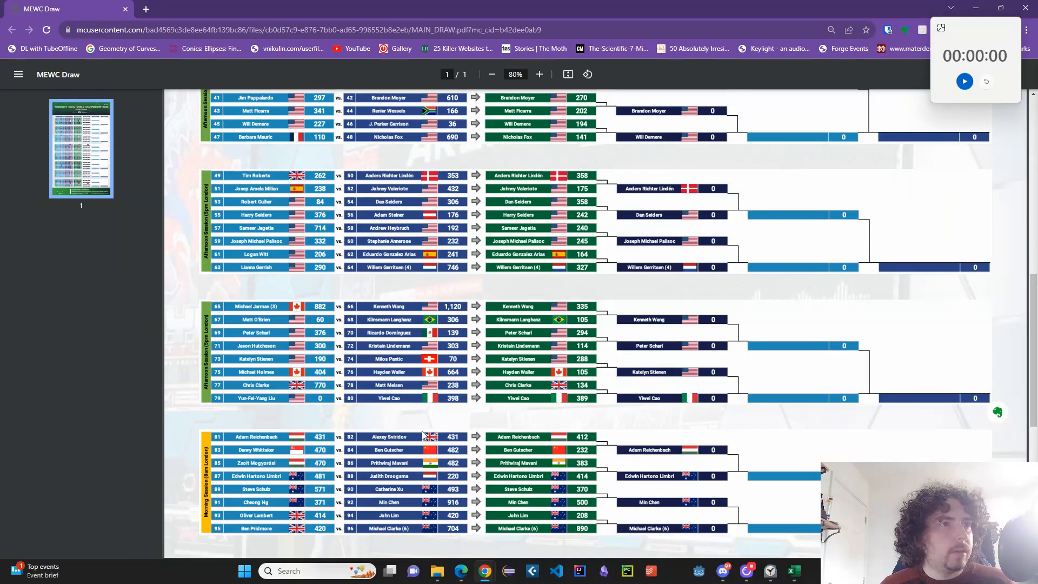
scroll(327, 324, "down", 1)
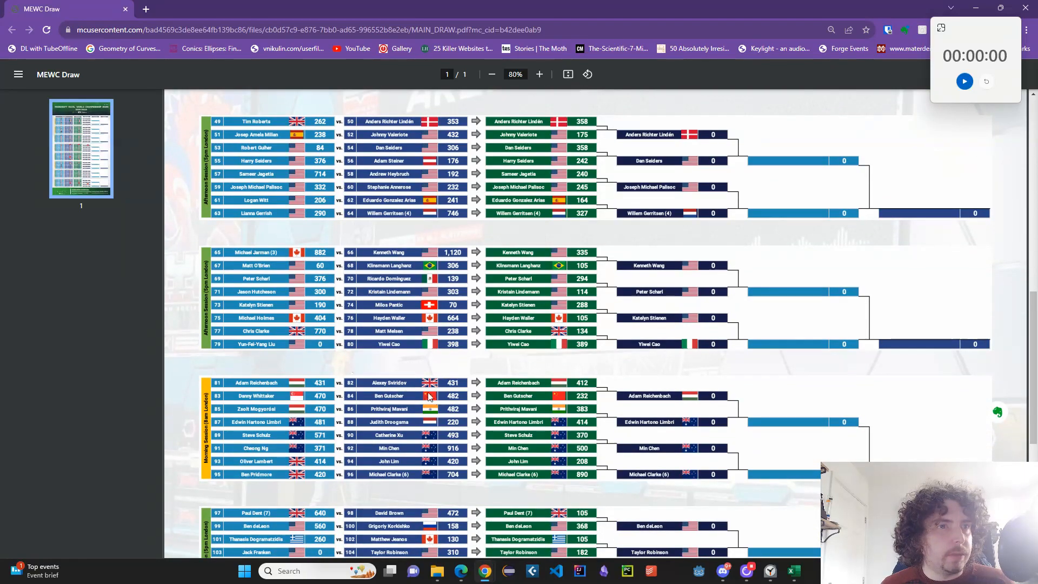
scroll(429, 396, "down", 3)
scroll(440, 430, "down", 3)
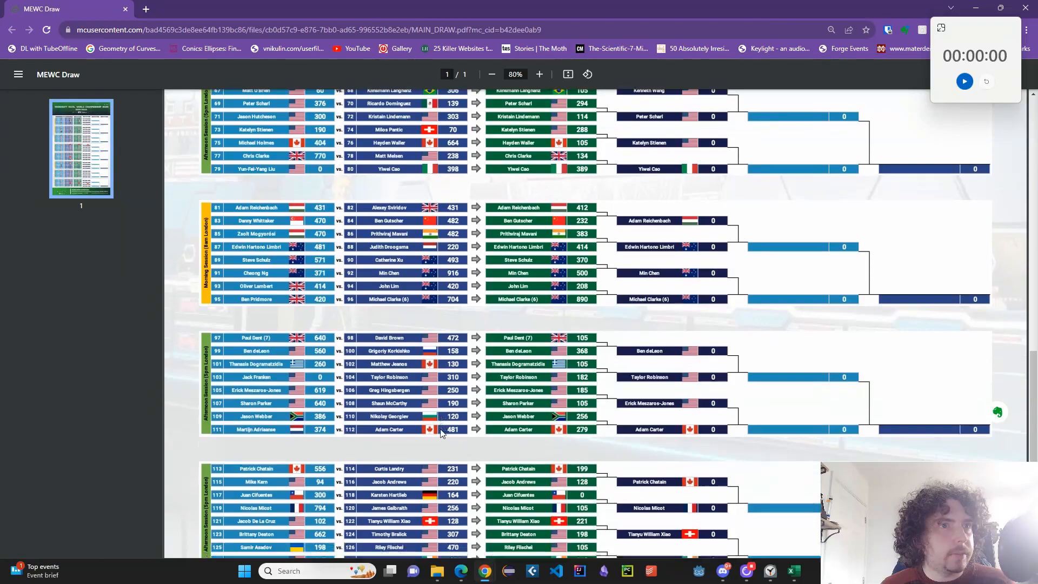
Switch back to the Excel workbook and review the bonus questions and current score on the Case sheet
key("alt+Tab")
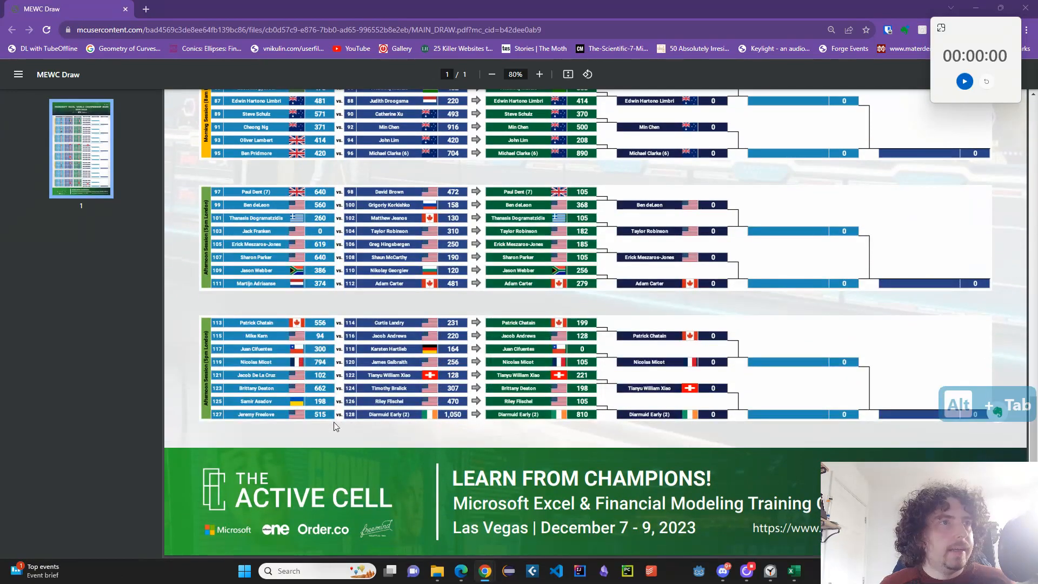
key("alt+Tab")
key("alt+Tab")
scroll(272, 395, "up", 20)
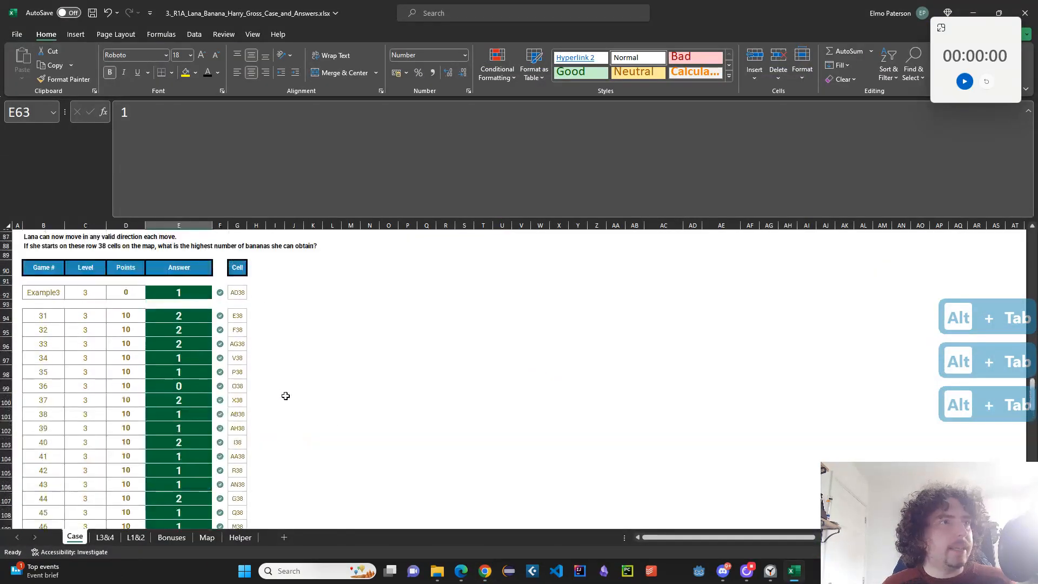
scroll(305, 402, "down", 3)
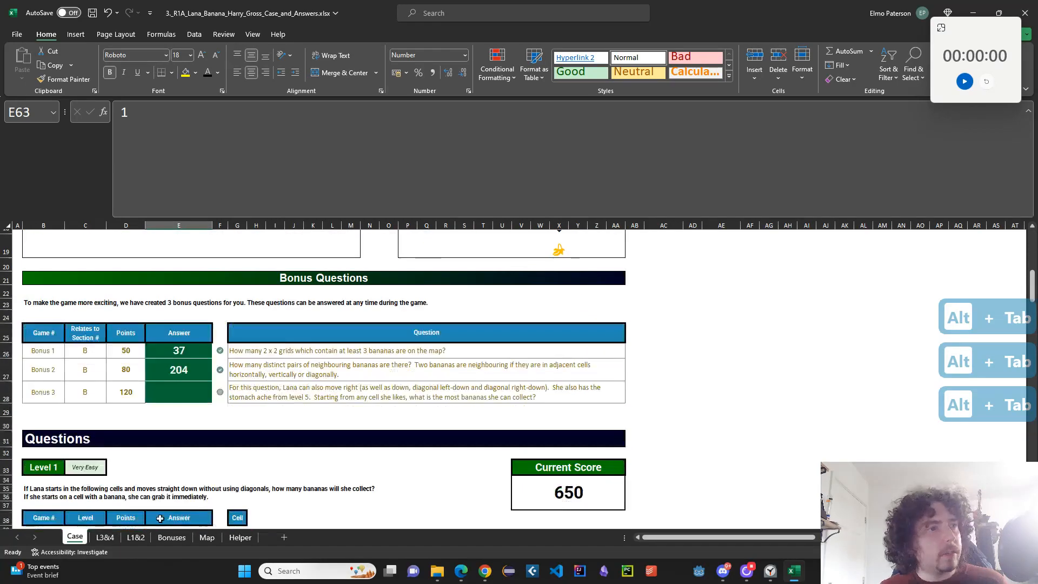
Correct the L1&2 column formula in B12 to test A12<=$B$8 instead of A11, and fill it down to B49
left_click(136, 537)
left_click(196, 173)
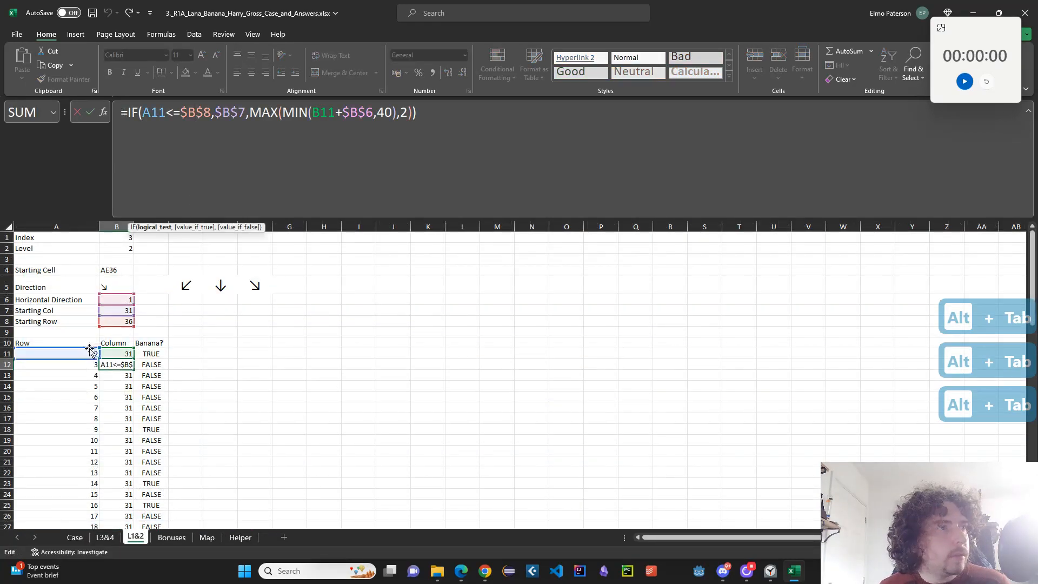
key("Return")
left_click(125, 363)
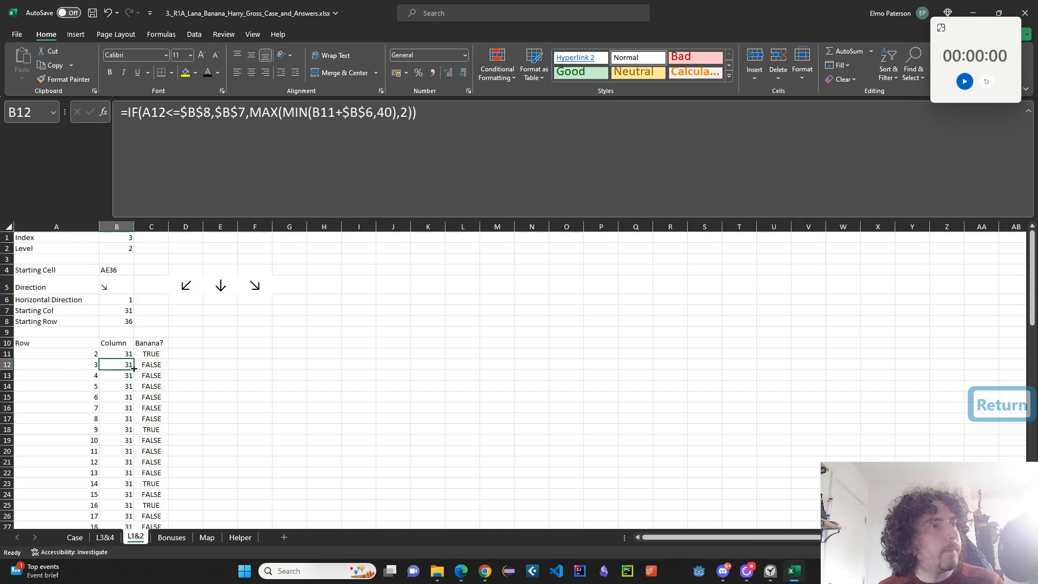
key("ctrl+shift+Down")
scroll(197, 383, "down", 2)
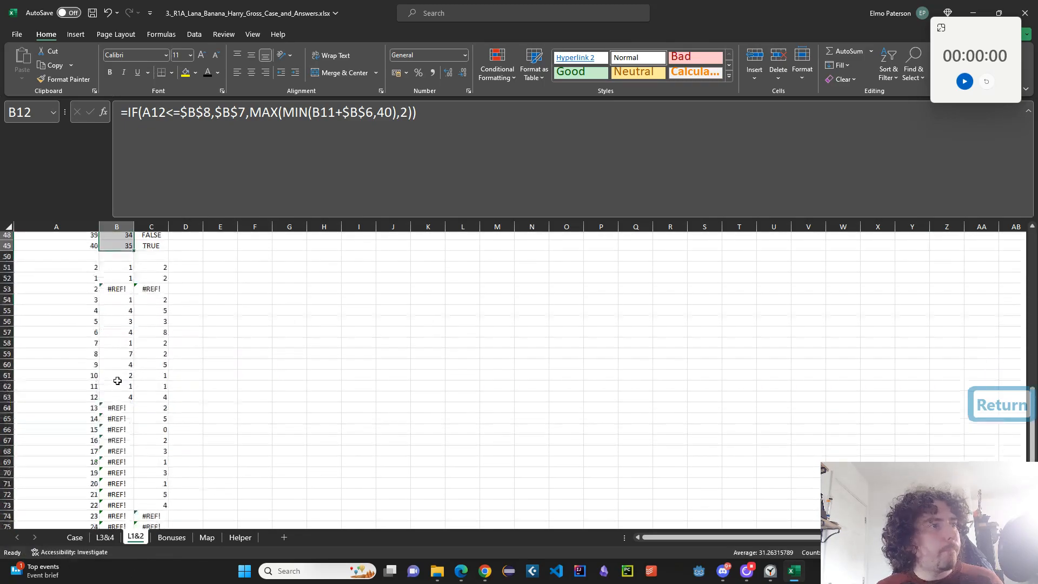
Copy the recalculated results in C54:C73 of the L1&2 sheet and paste them as values into the Level 2 answers from E63 on the Case sheet
left_click(162, 301)
left_click(161, 504, "shift")
key("ctrl+c")
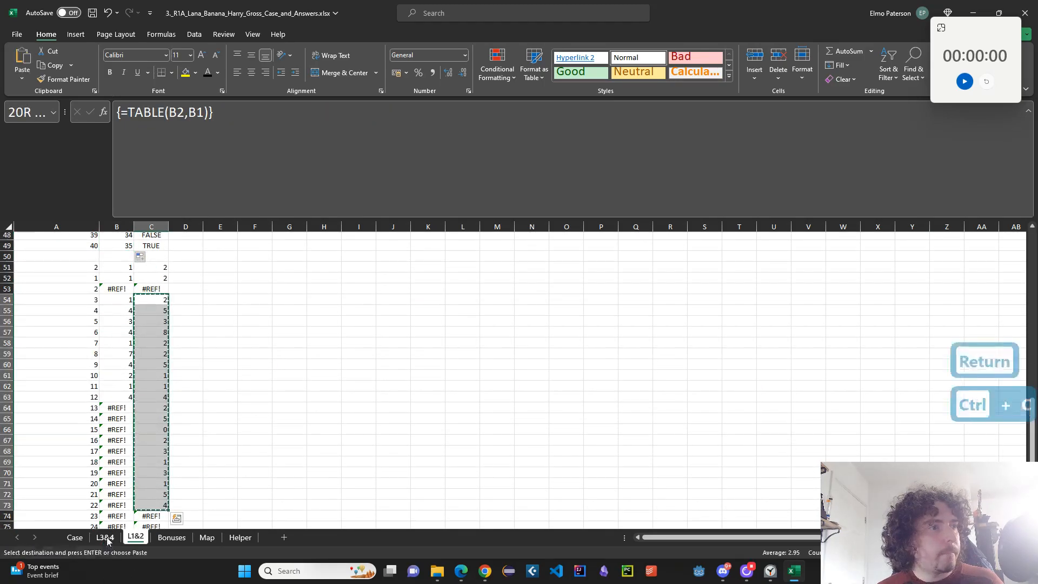
left_click(75, 537)
scroll(212, 381, "down", 10)
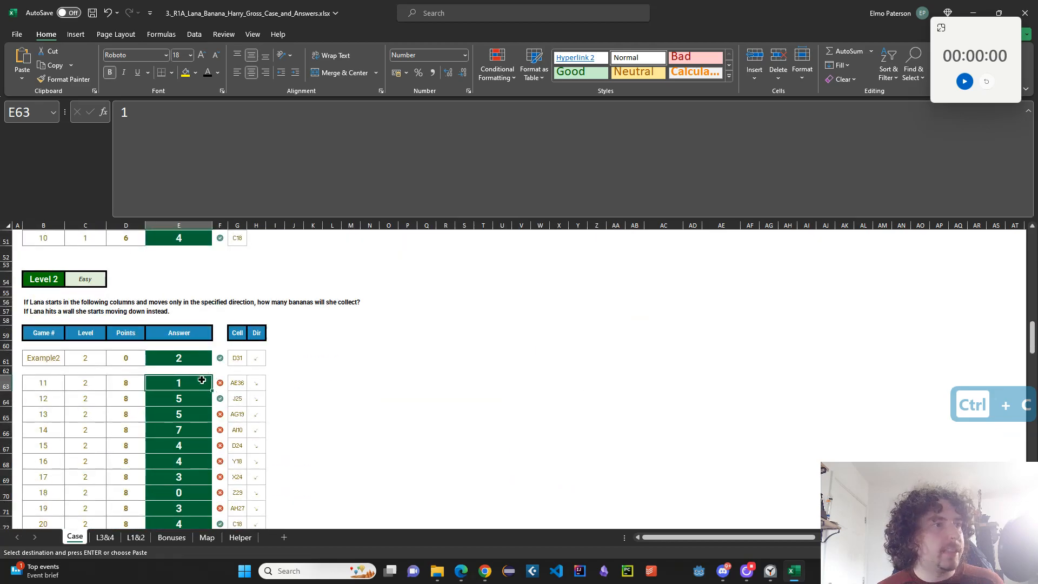
key("ctrl+shift+v")
scroll(265, 360, "down", 5)
scroll(346, 415, "up", 12)
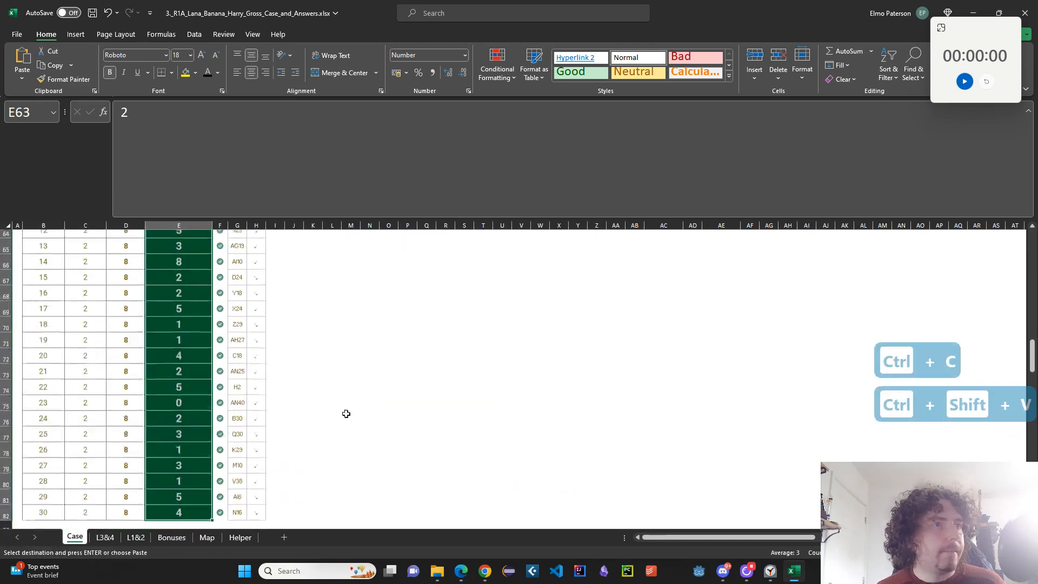
Switch to the browser showing the MEWC Main Draw and compare the Round 1 and Round 2 scores across all groups
key("alt+Tab")
key("alt+Tab")
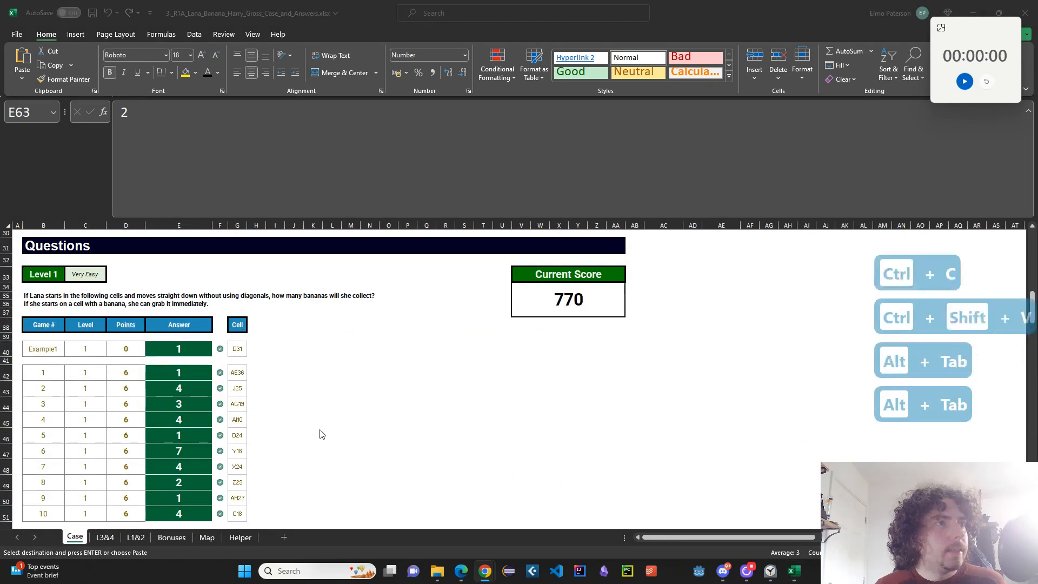
key("alt+Tab")
key("alt+Tab")
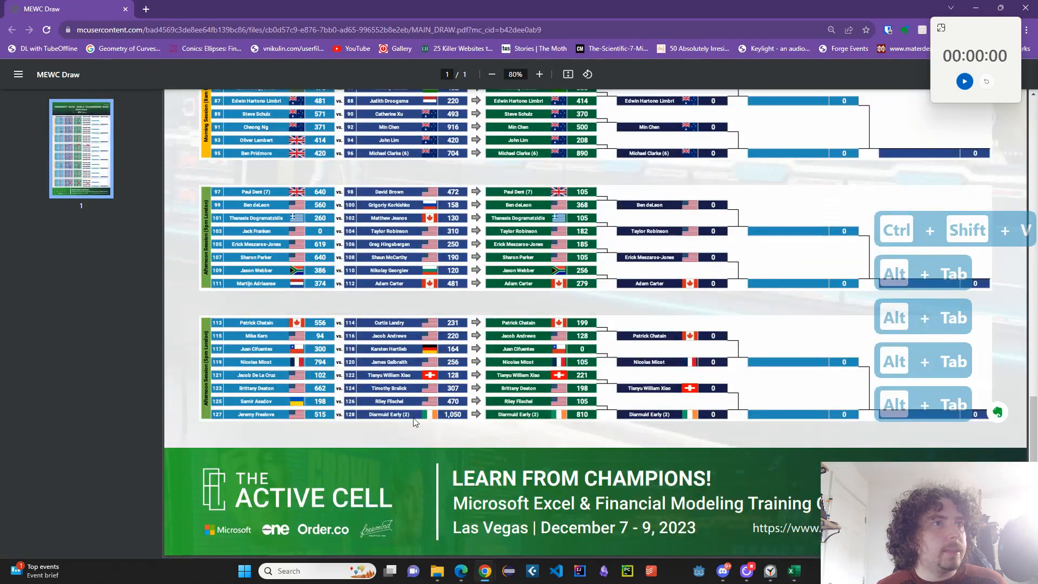
scroll(412, 424, "up", 10)
scroll(377, 388, "down", 5)
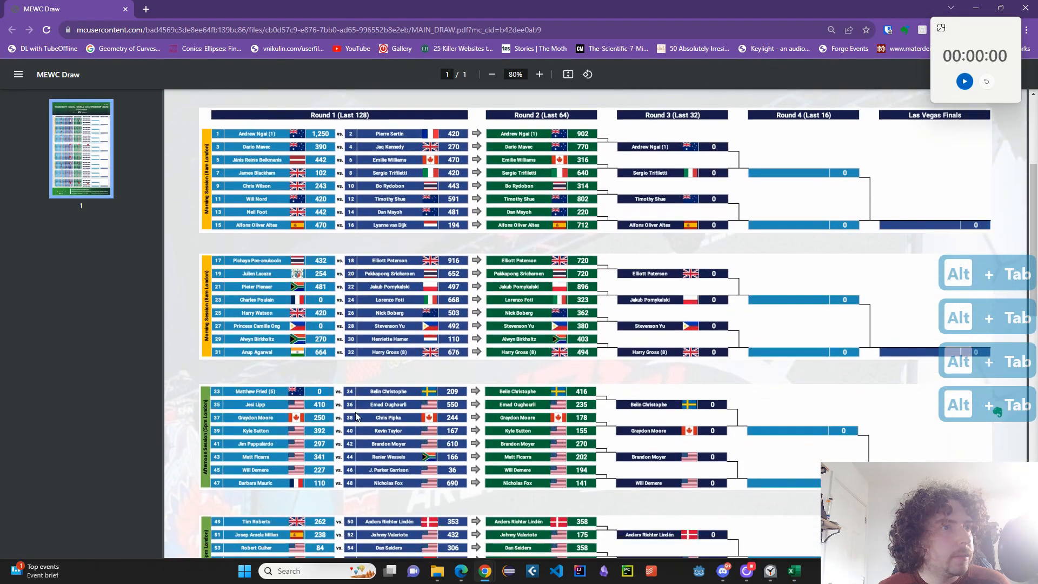
scroll(324, 450, "down", 3)
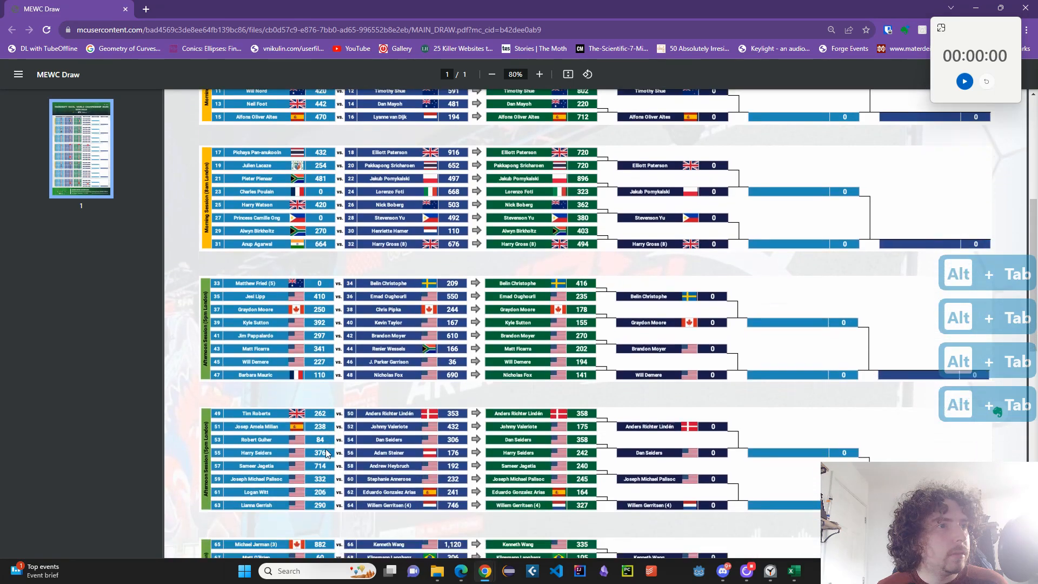
scroll(315, 432, "down", 1)
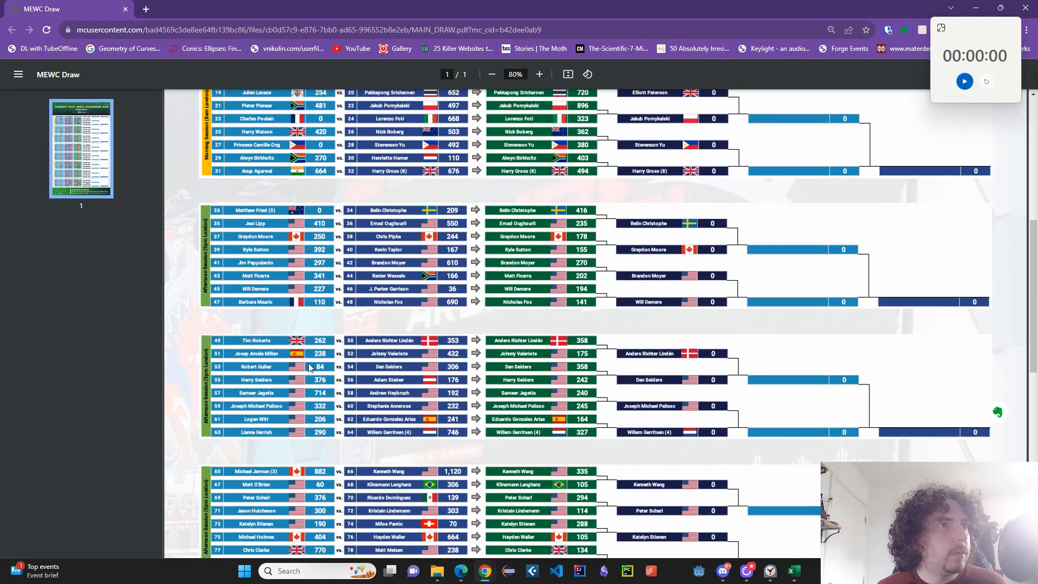
scroll(325, 312, "up", 1)
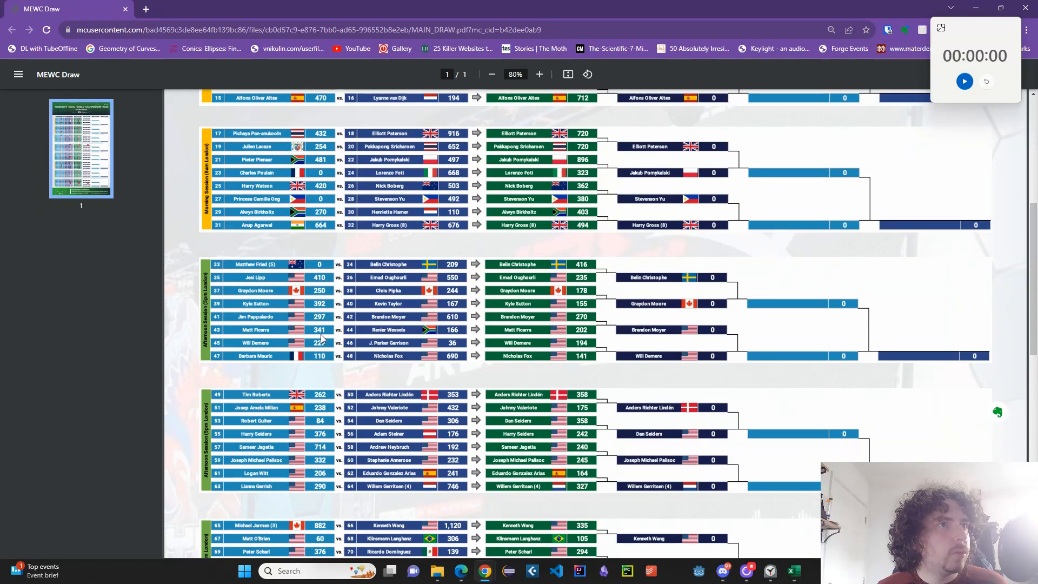
scroll(325, 335, "up", 2)
scroll(325, 398, "up", 2)
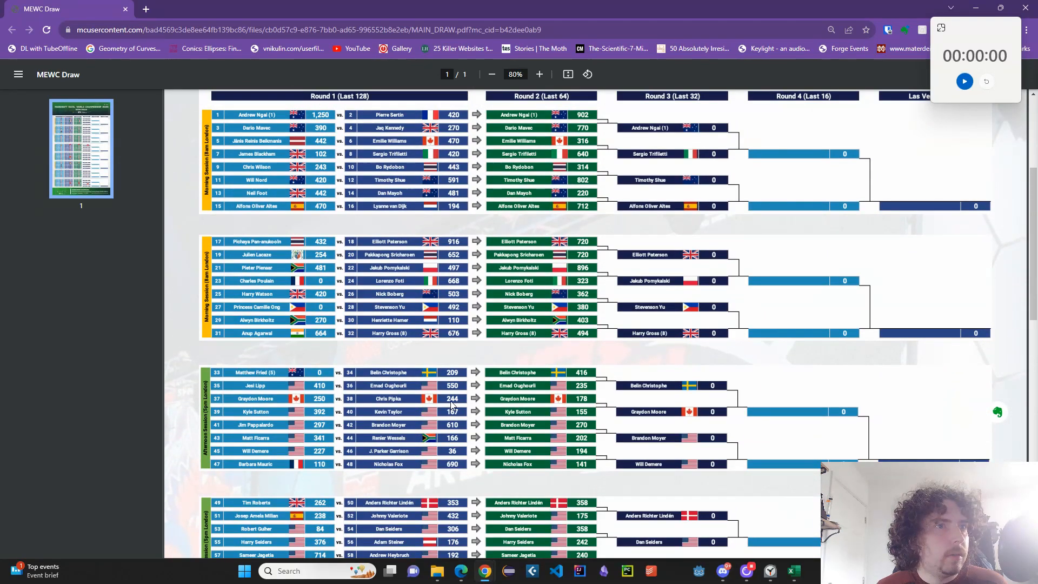
scroll(461, 481, "down", 3)
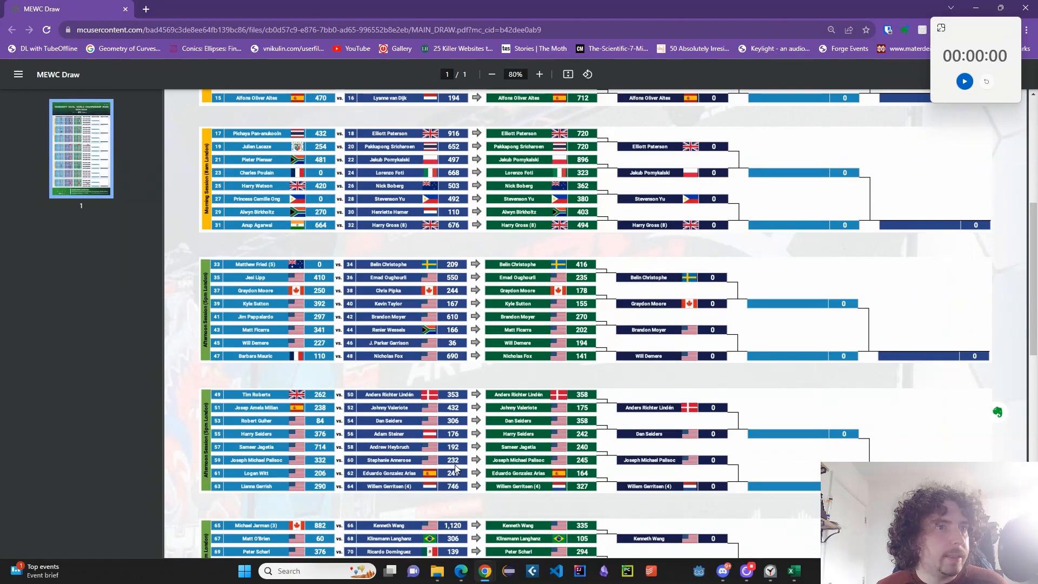
scroll(391, 448, "down", 2)
scroll(389, 448, "down", 2)
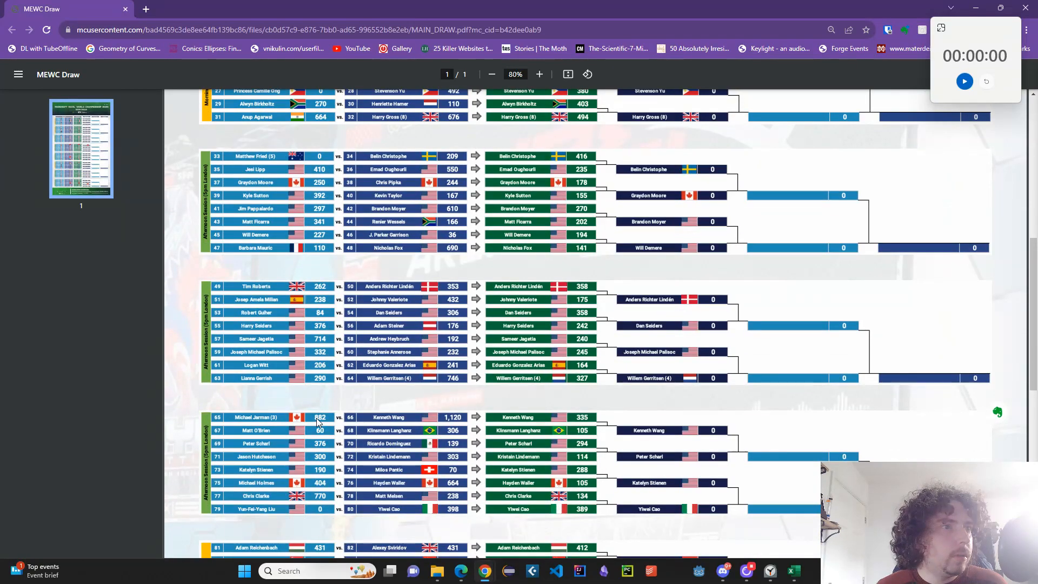
scroll(361, 498, "down", 6)
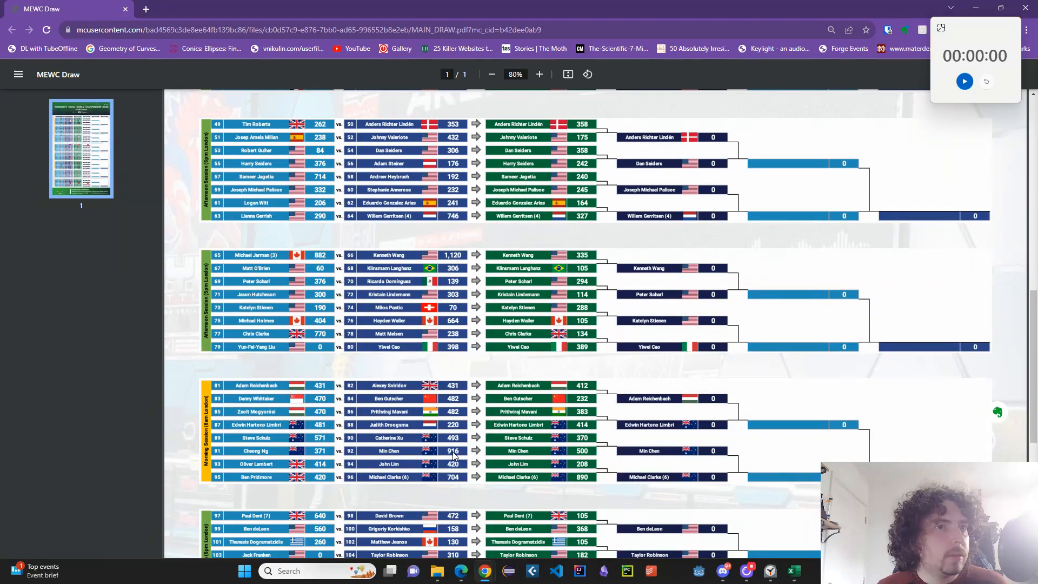
scroll(452, 452, "down", 6)
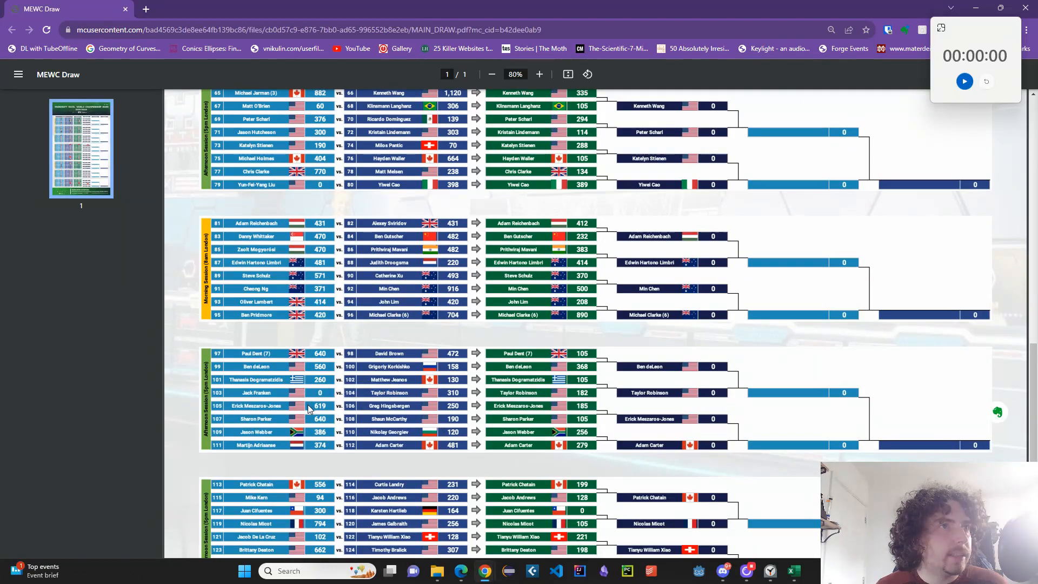
scroll(351, 420, "up", 16)
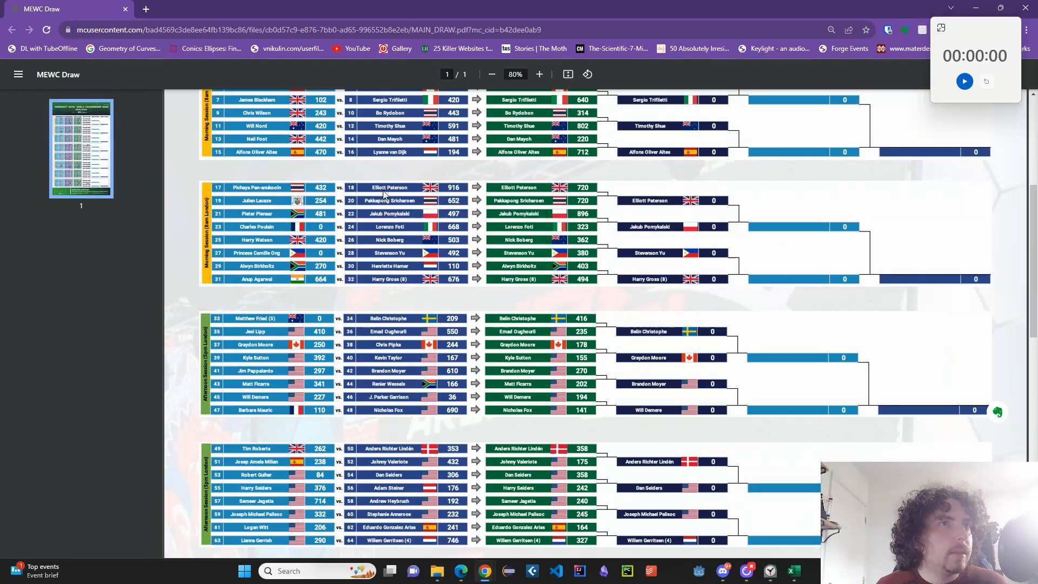
scroll(426, 396, "down", 5)
scroll(425, 396, "down", 9)
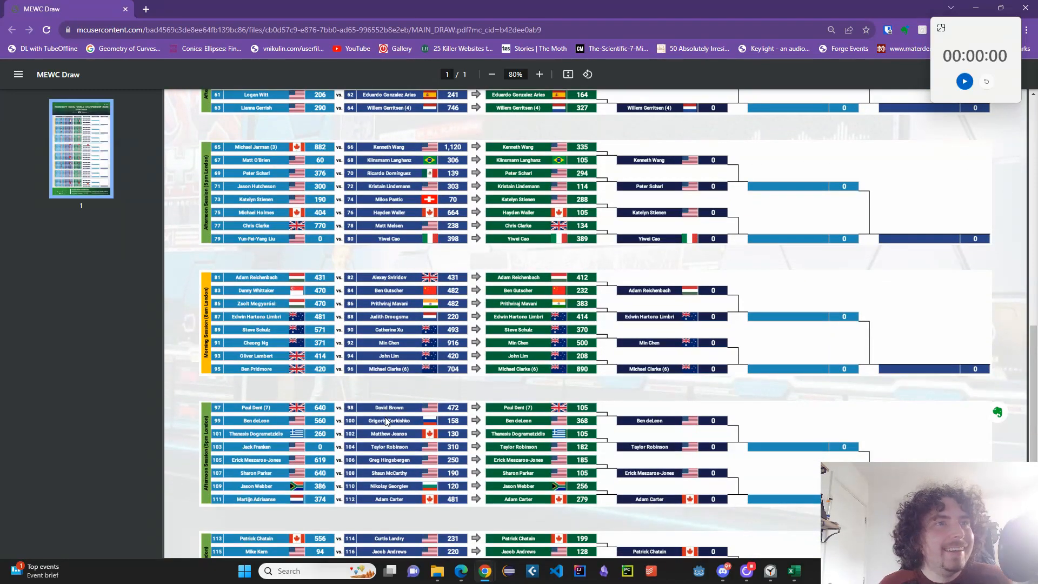
scroll(313, 431, "down", 2)
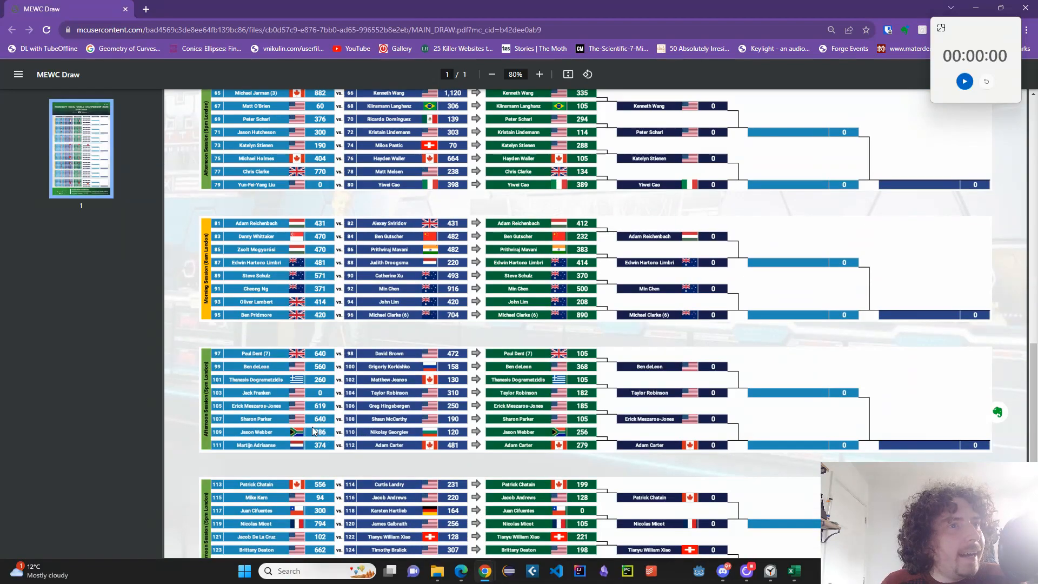
scroll(306, 450, "down", 5)
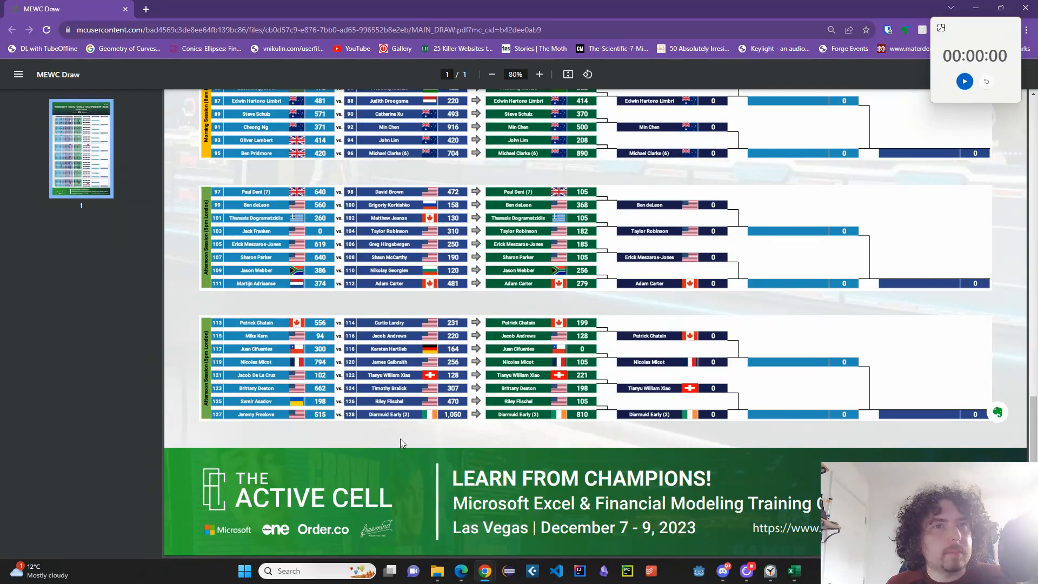
scroll(400, 441, "up", 1)
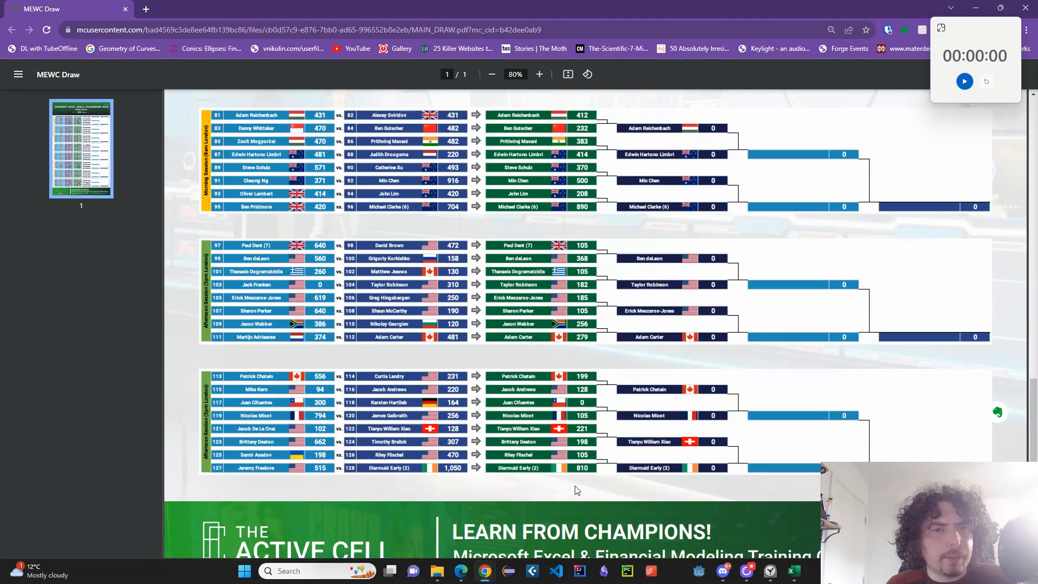
Return to the Excel workbook and read the Level 5 question and its unanswered games on the Case sheet
left_click(793, 570)
scroll(493, 459, "down", 6)
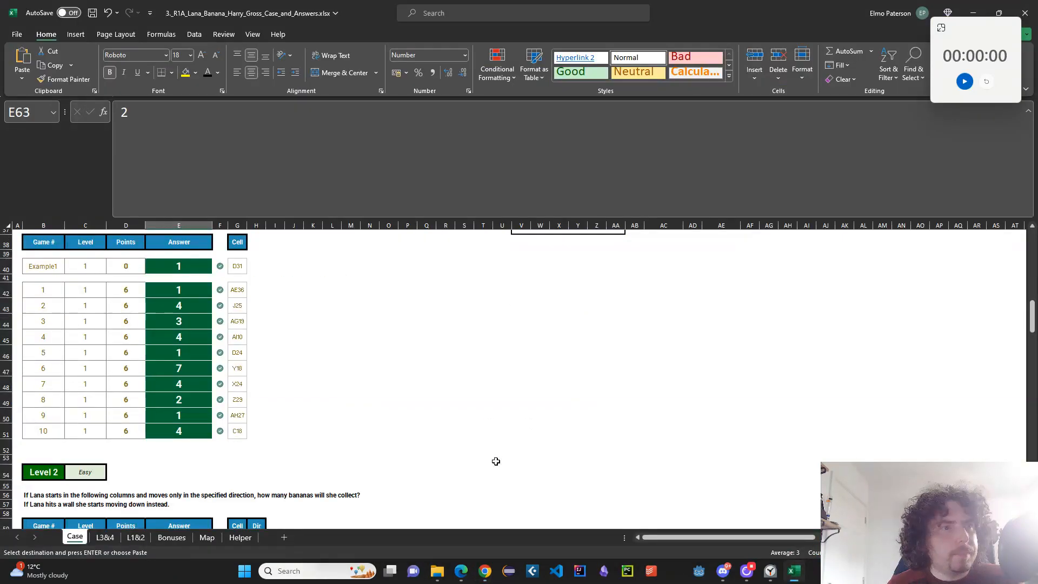
scroll(281, 481, "down", 20)
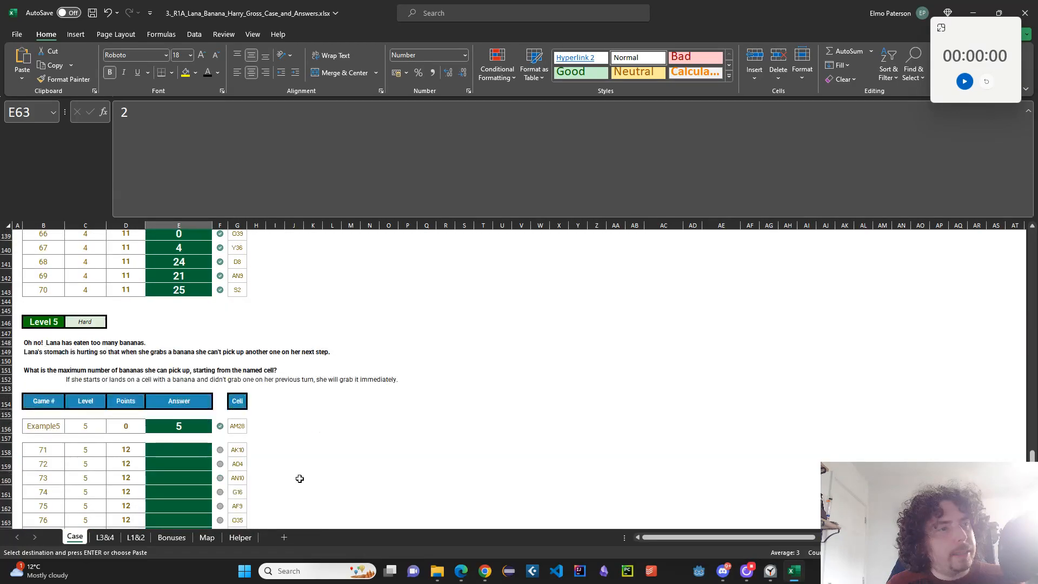
scroll(299, 474, "up", 7)
left_click(181, 438)
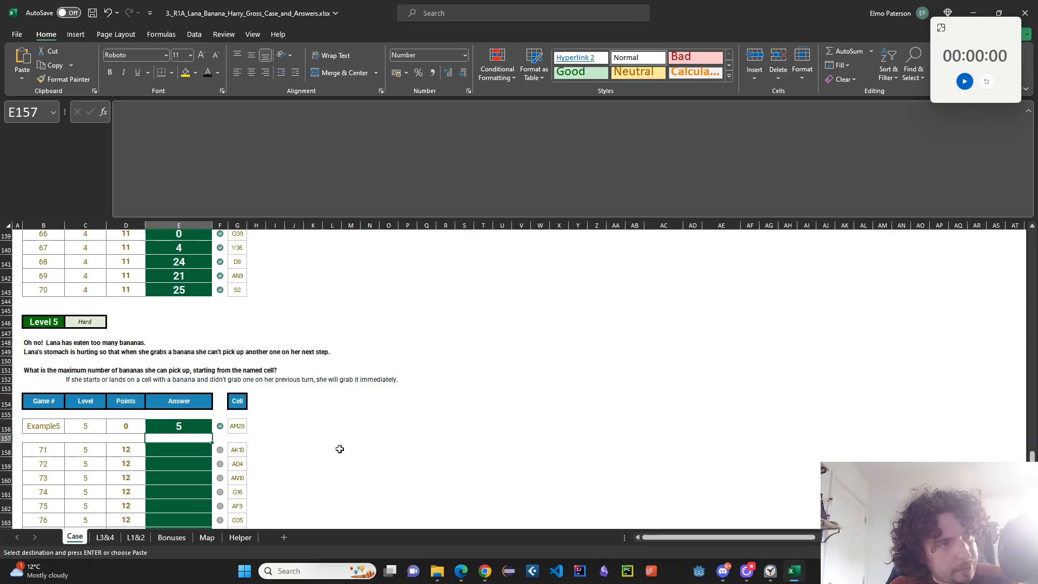
scroll(414, 484, "down", 1)
scroll(243, 456, "down", 2)
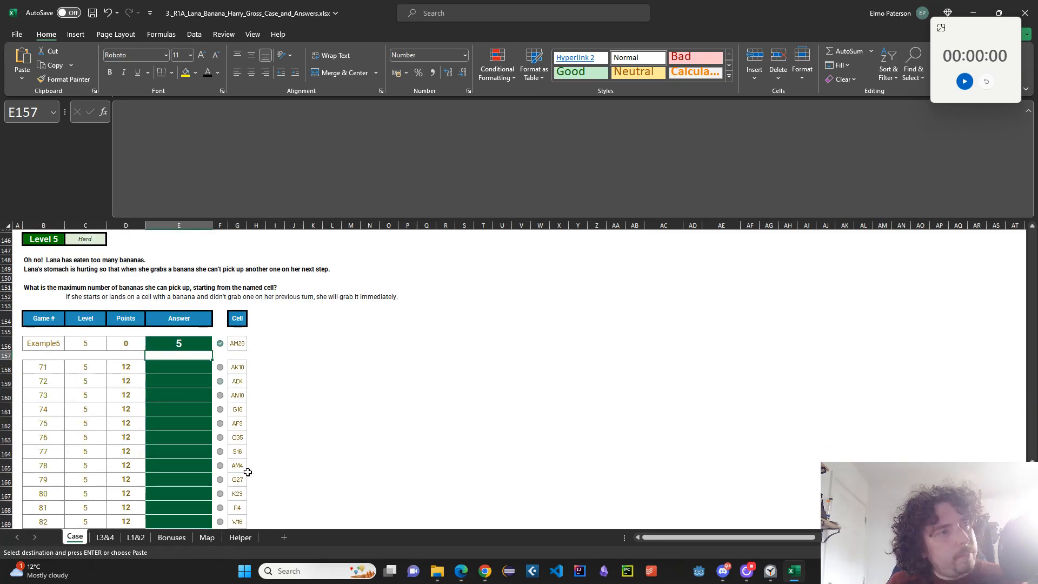
Inspect the banana-count formula in S40 on the Helper sheet, and return to the Level 5 question on the Case sheet
left_click(250, 538)
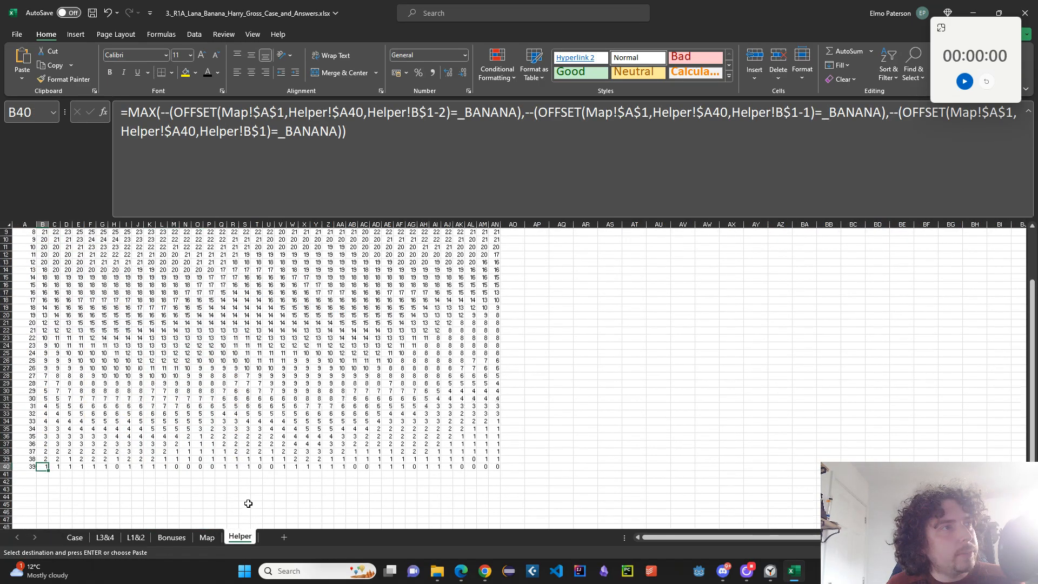
scroll(267, 484, "down", 2)
left_click(246, 481)
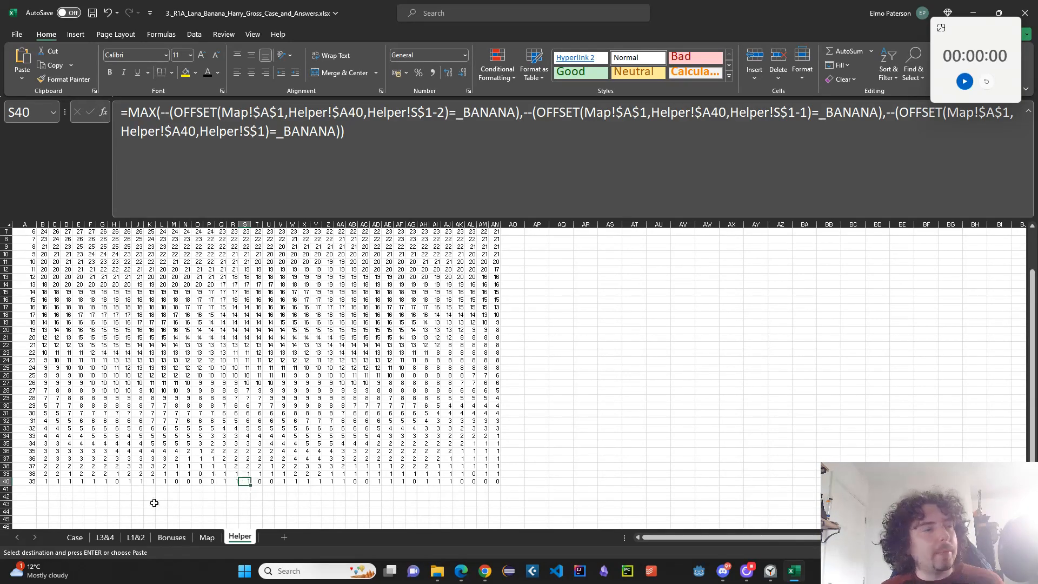
left_click(81, 536)
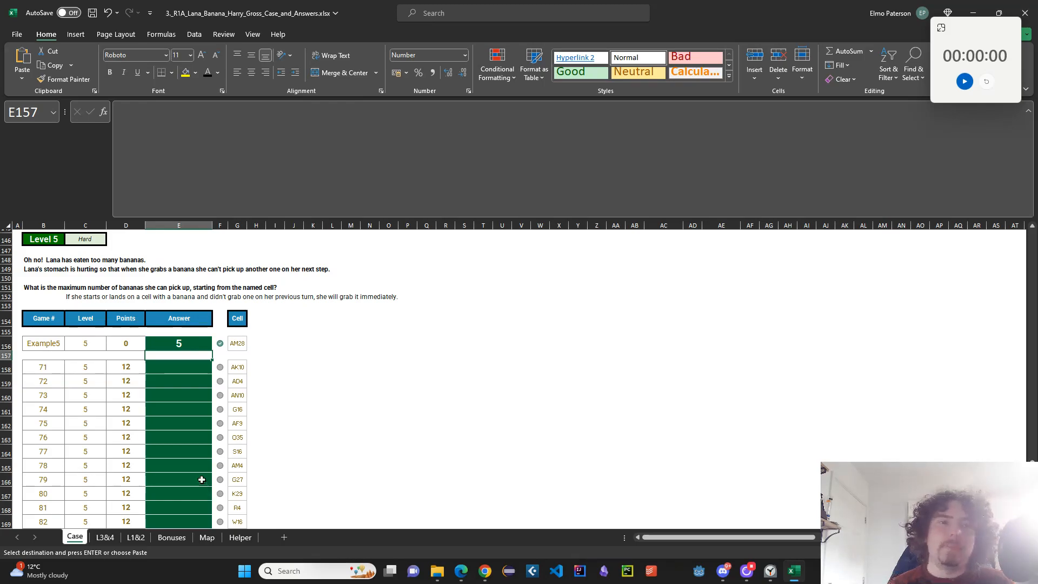
Switch back to the browser window showing the MEWC Main Draw
mouse_move(485, 571)
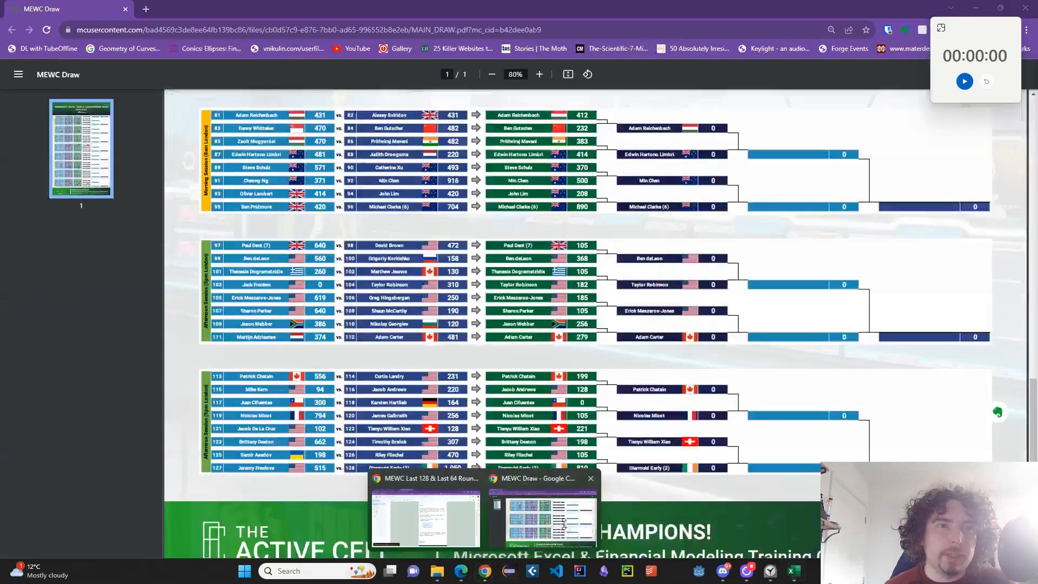
left_click(540, 494)
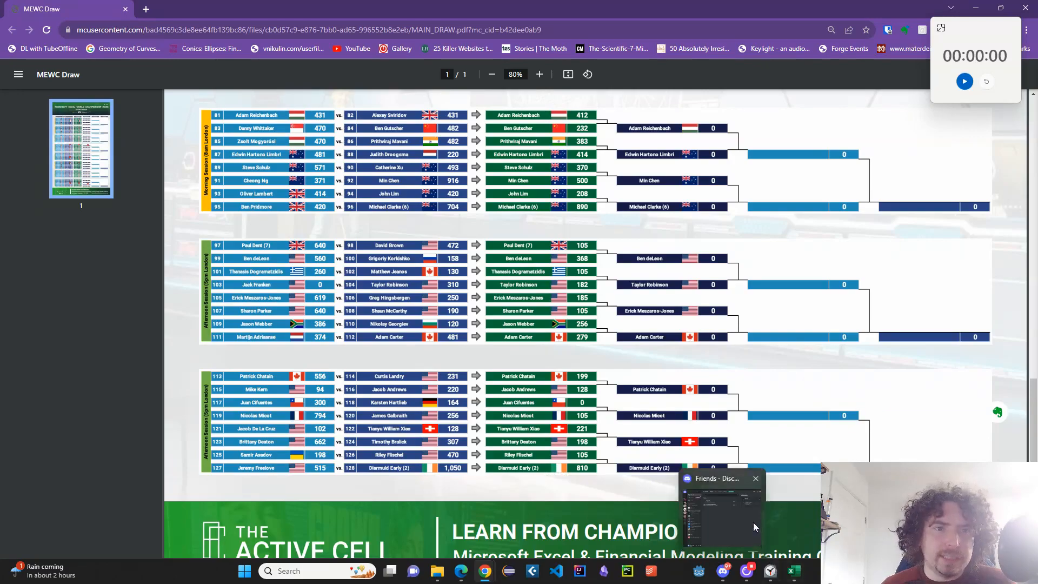
left_click(918, 519)
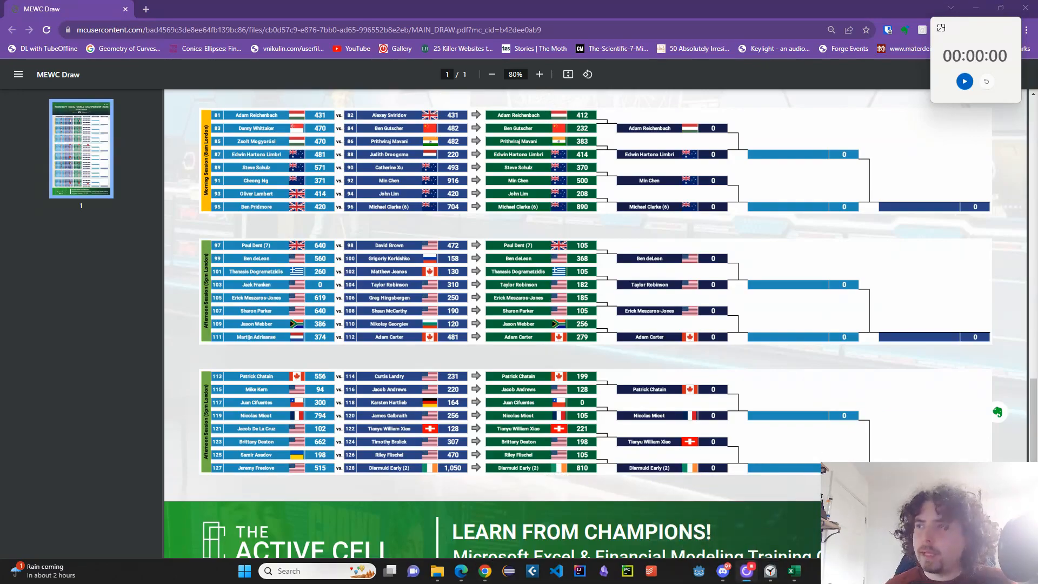